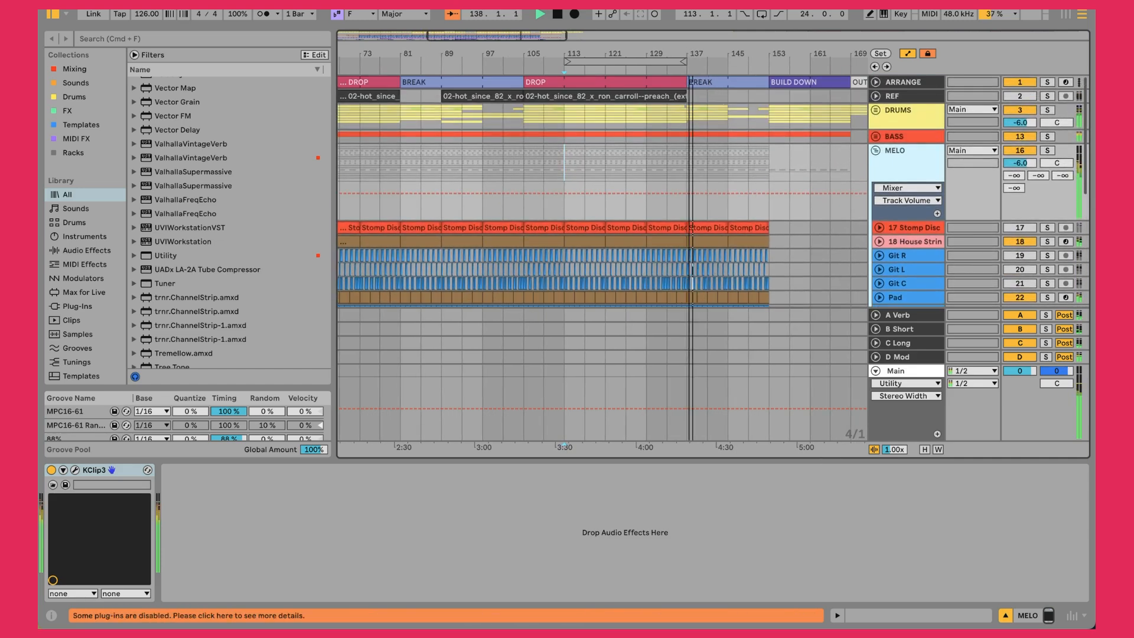
scroll(690, 54, down, 5)
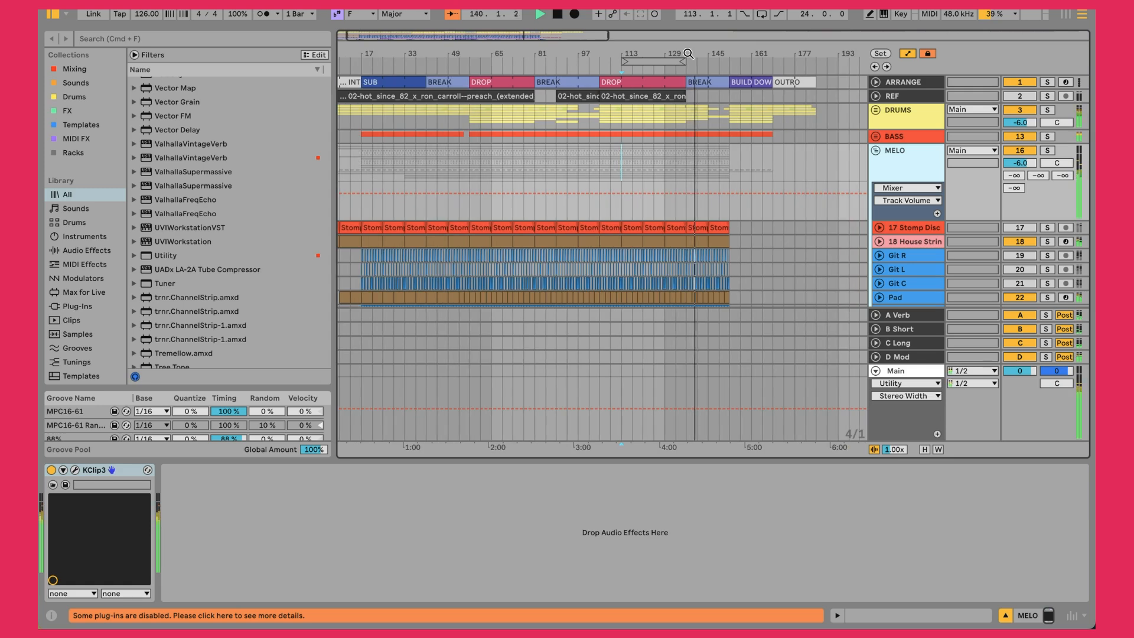
drag(689, 54, 708, 54)
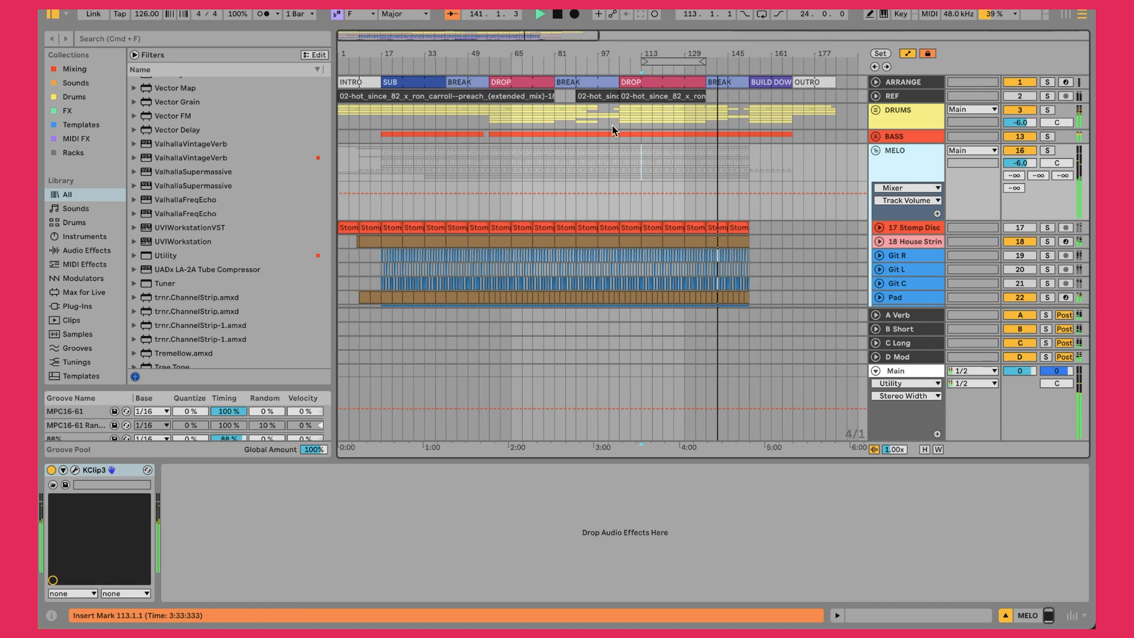
drag(526, 54, 525, 55)
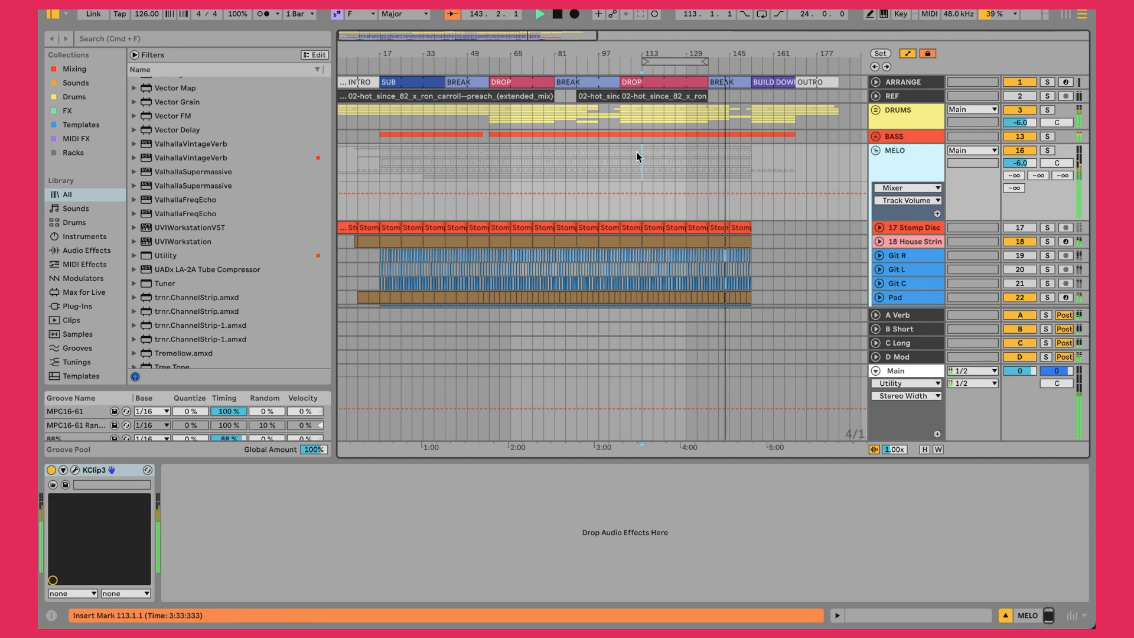
drag(608, 52, 609, 58)
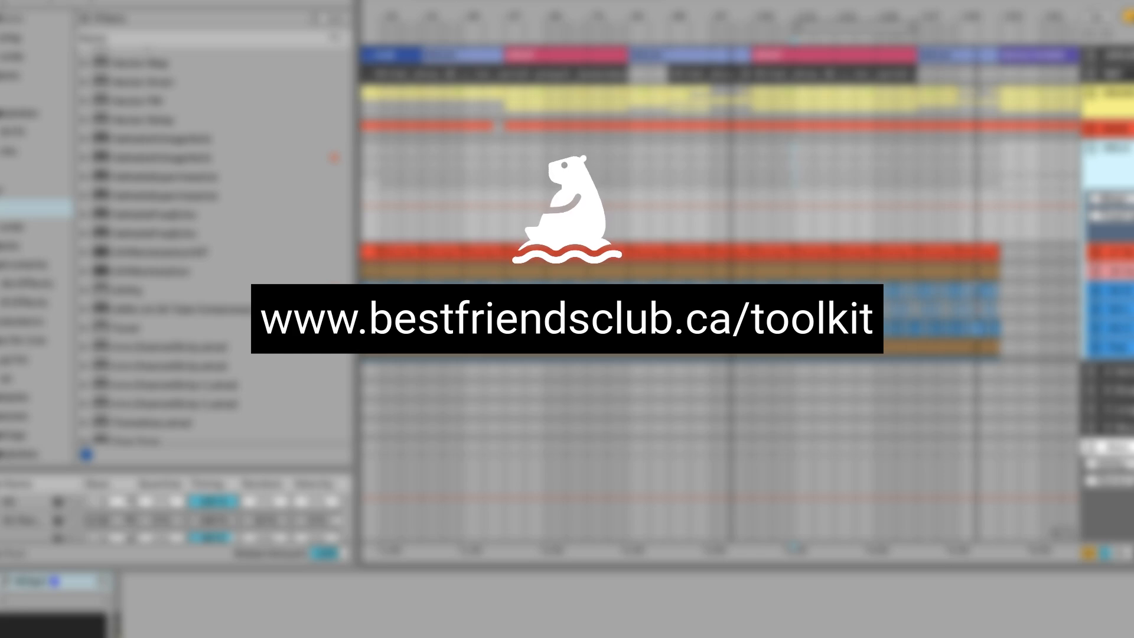
drag(732, 16, 732, 40)
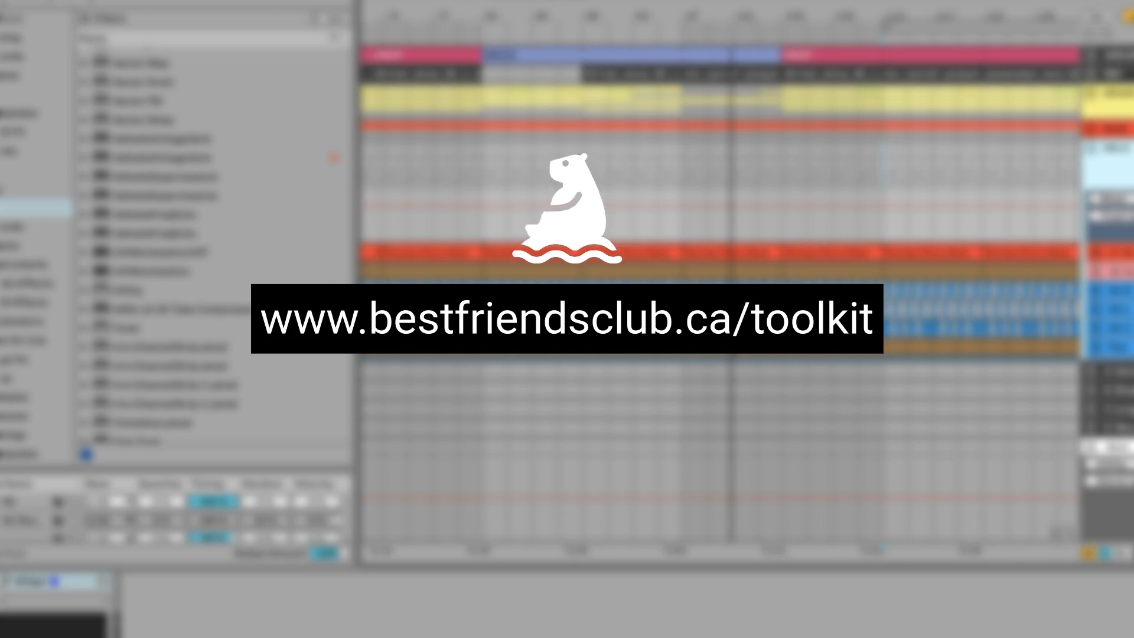
drag(731, 40, 732, 44)
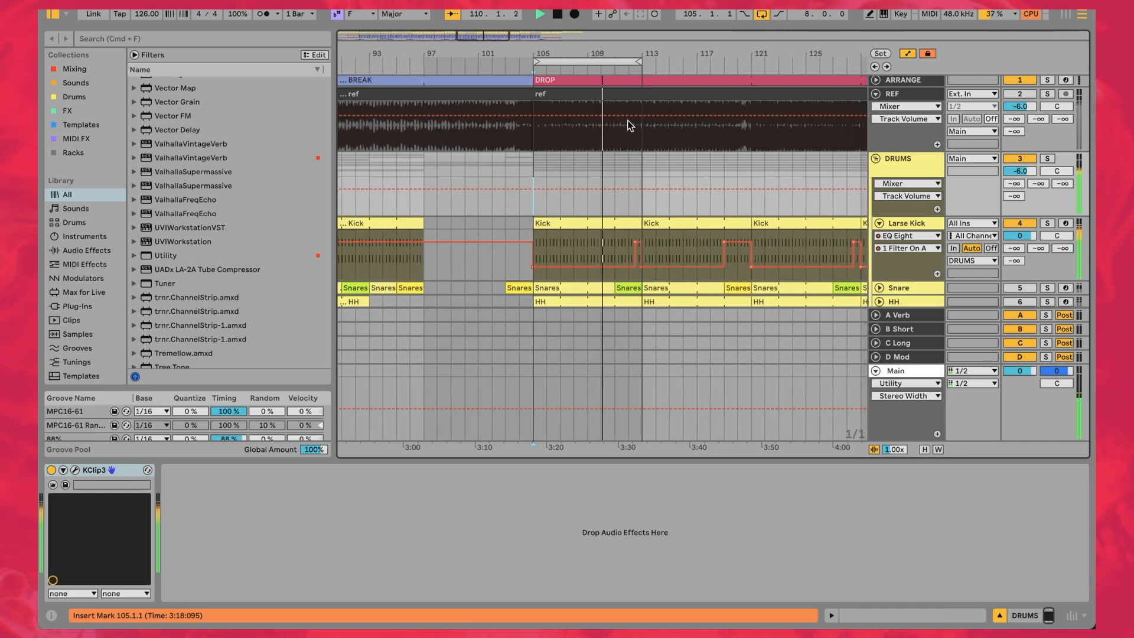
- Select the REF track and toggle its solo to compare the reference with the mix during the looped drop
click(602, 97)
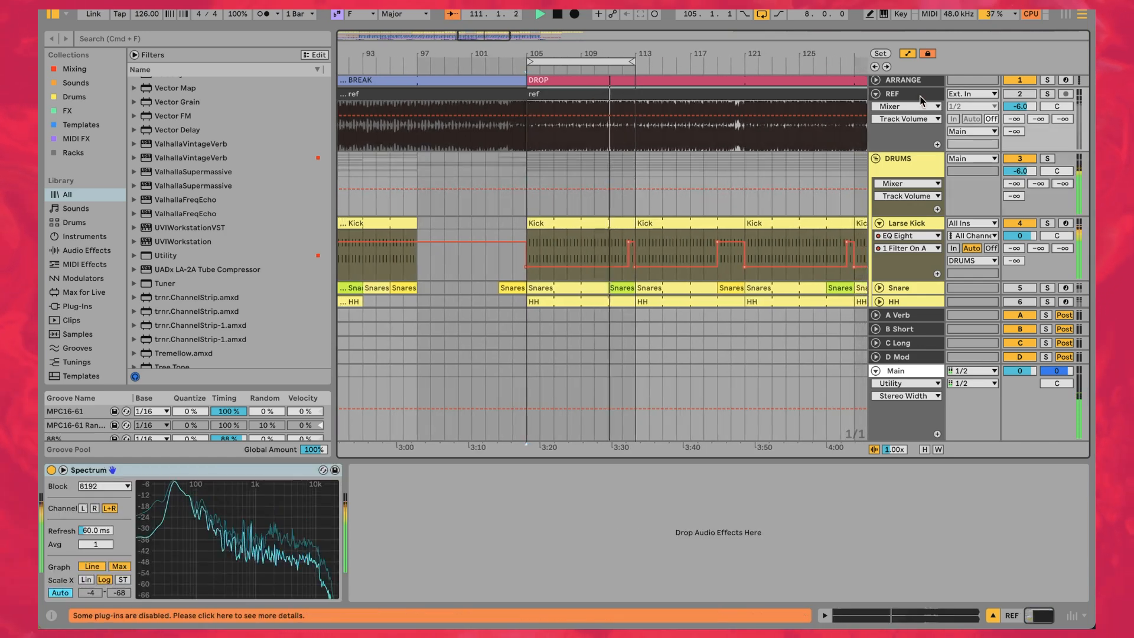
click(921, 96)
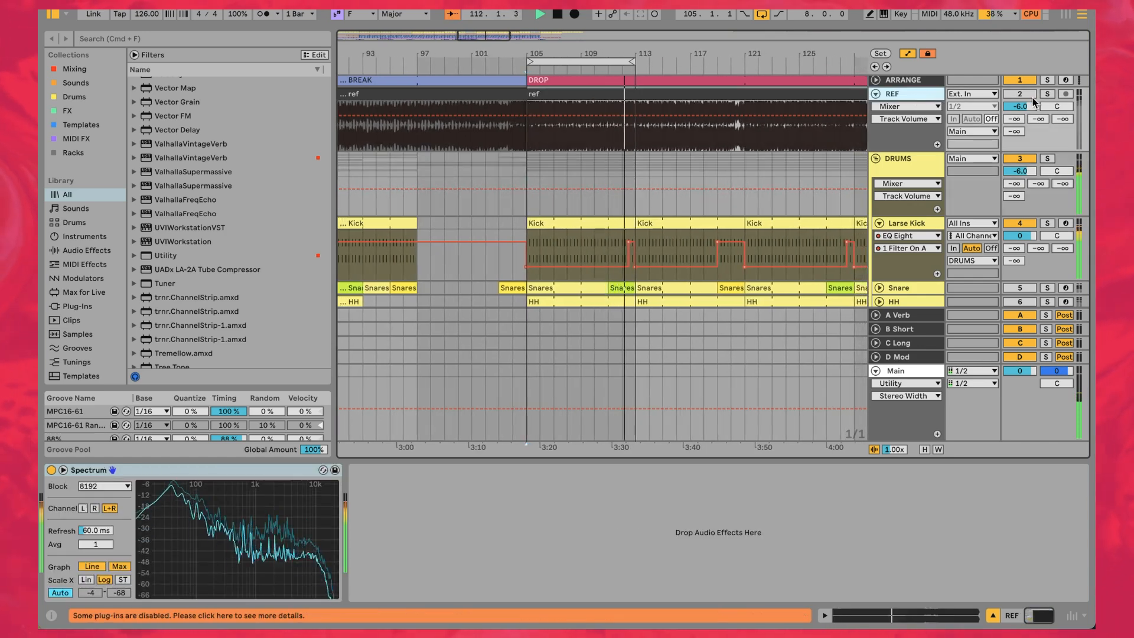
click(1047, 94)
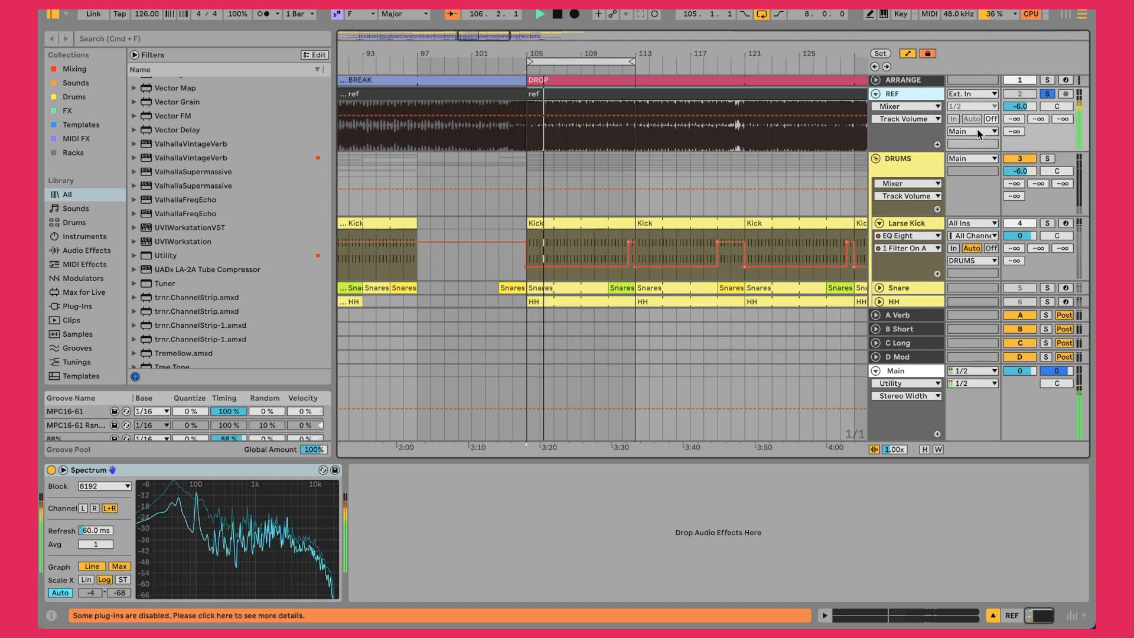
key(s)
key(s)
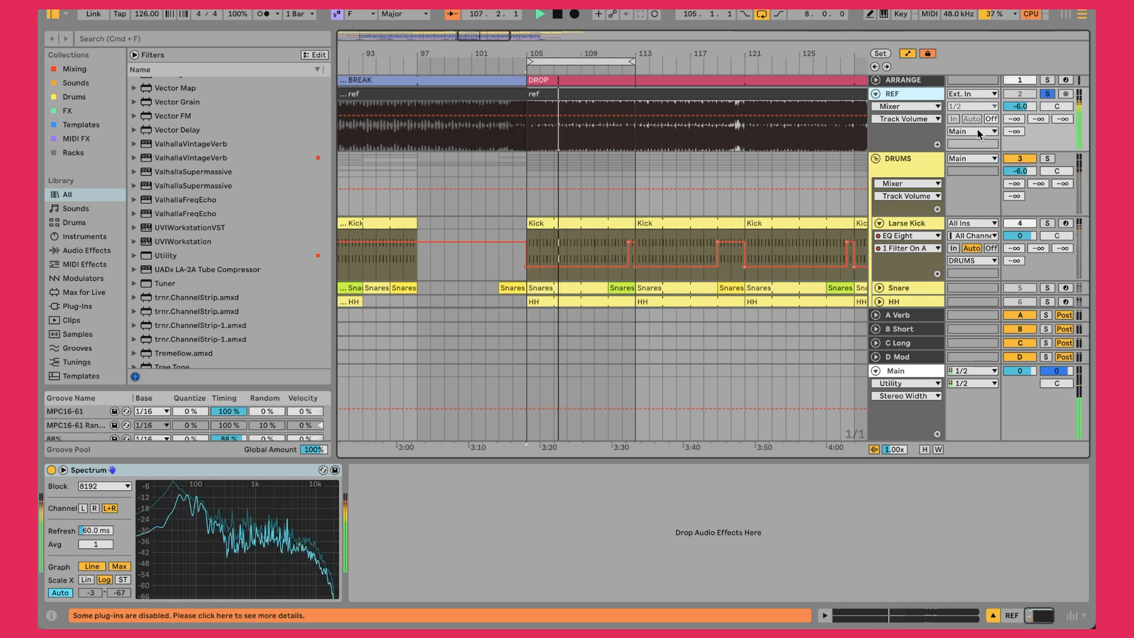
key(s)
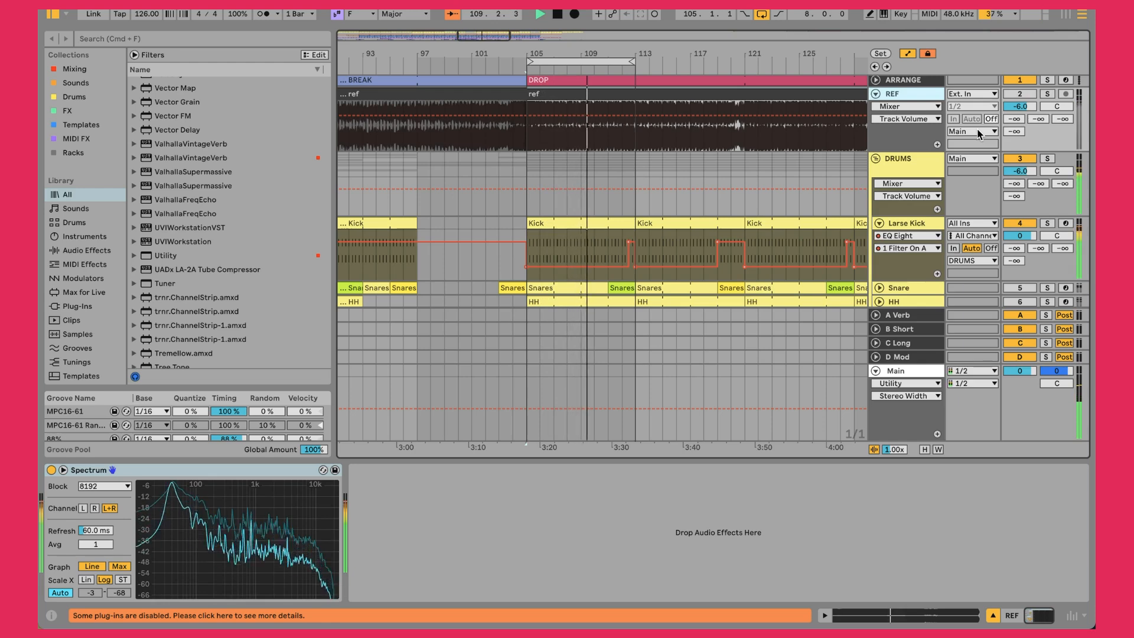
- Open the Kick clip at bar 105 on the Larse Kick track and examine its MIDI notes
double_click(569, 222)
drag(512, 413, 512, 305)
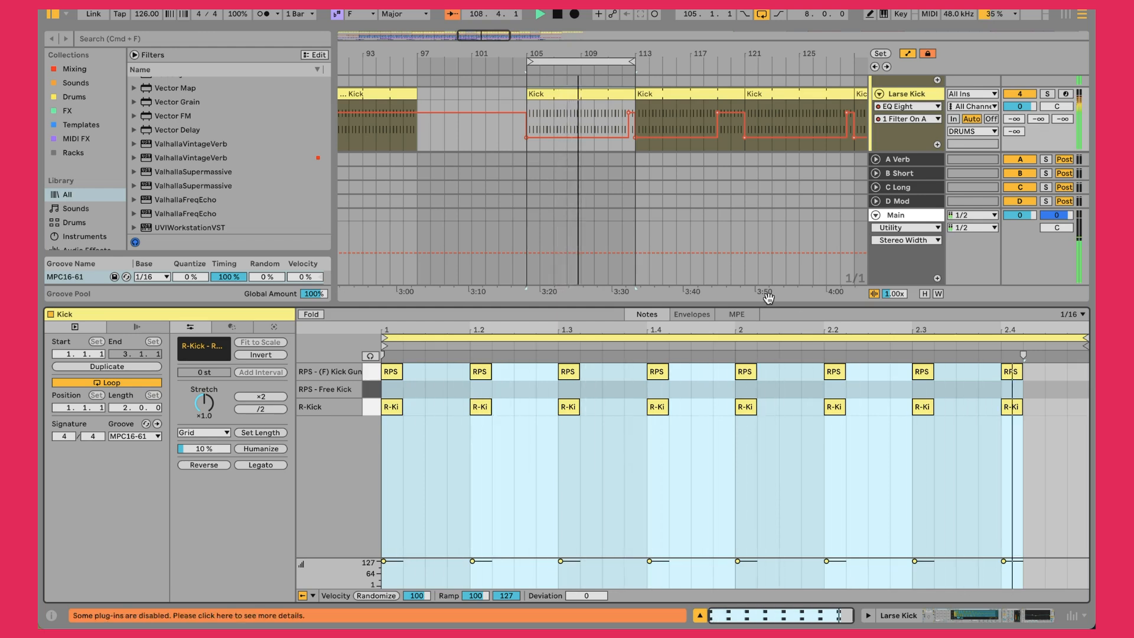
scroll(519, 218, up, 2)
scroll(519, 217, left, 2)
scroll(519, 215, left, 2)
scroll(518, 215, up, 2)
drag(529, 304, 529, 403)
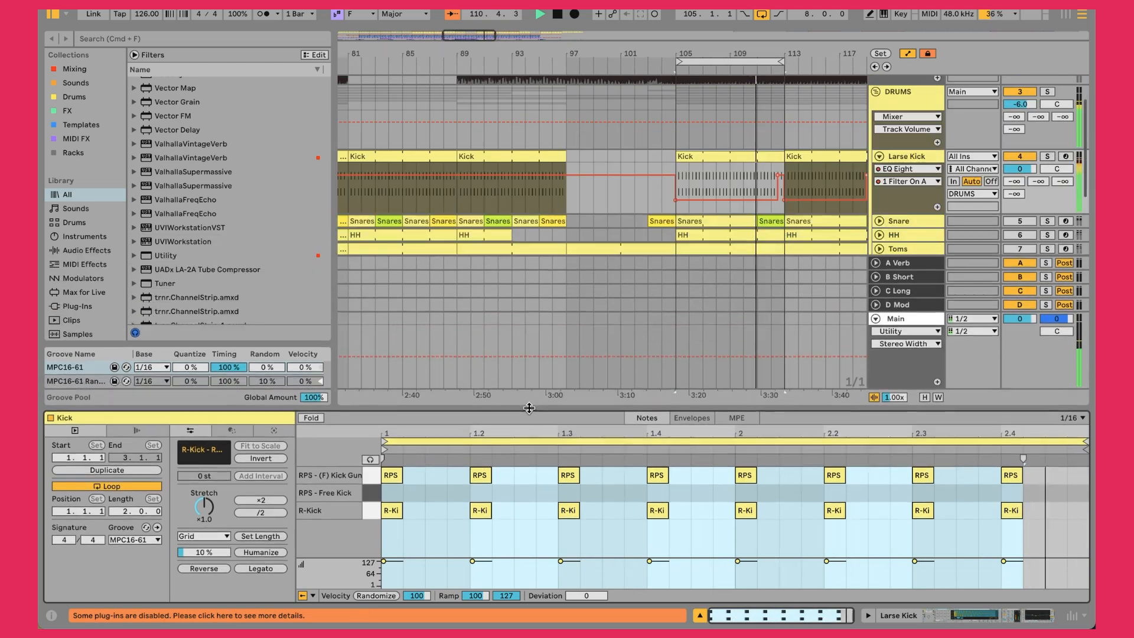
- Reveal the short green kick slice at the start of the REF track in the browser and find similar samples
scroll(518, 172, up, 3)
scroll(514, 154, left, 5)
scroll(510, 138, left, 5)
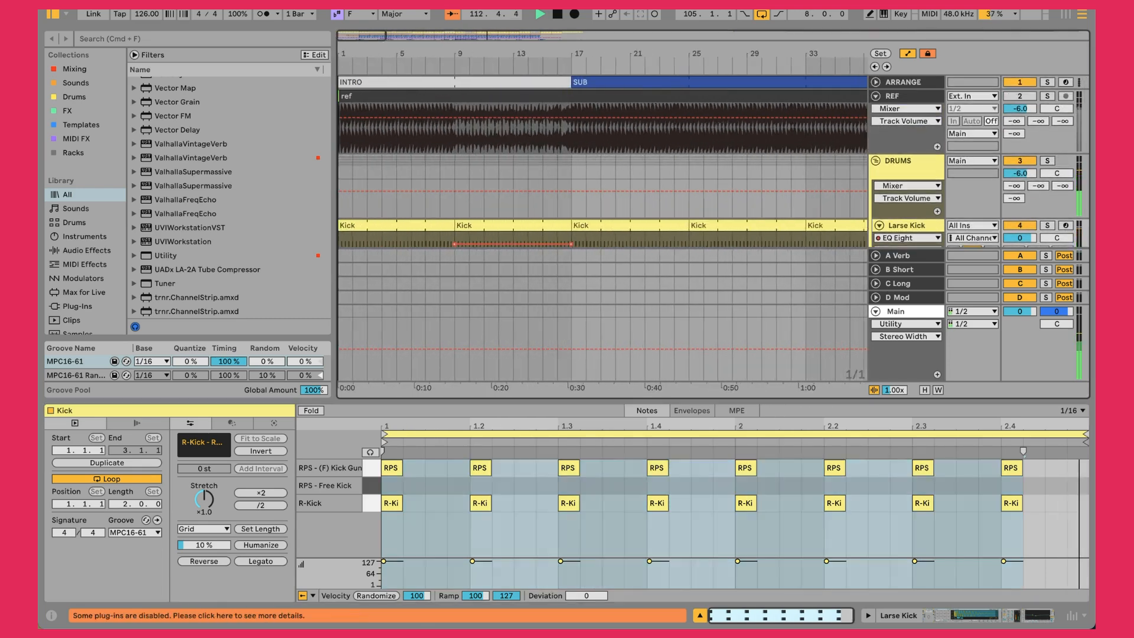
scroll(357, 95, up, 10)
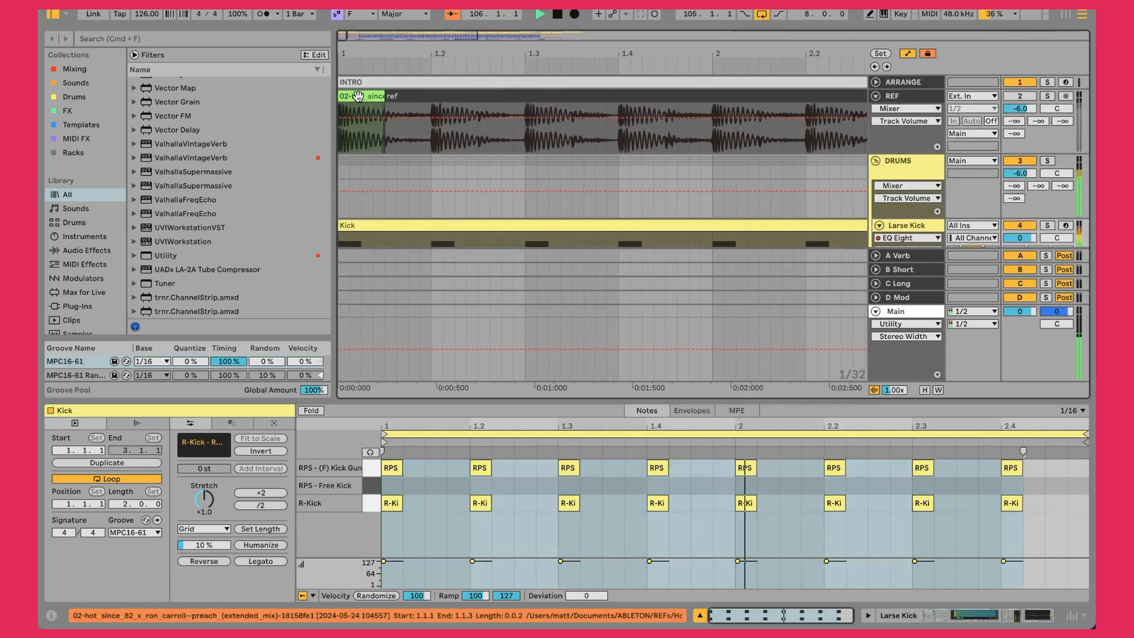
click(358, 96)
right_click(359, 97)
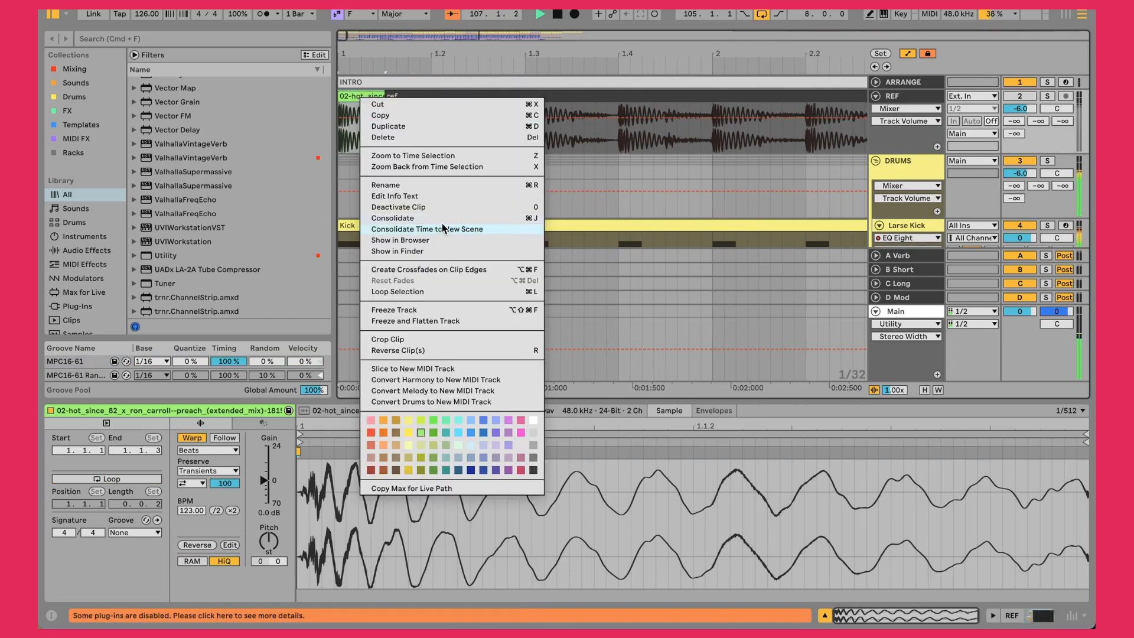
click(404, 243)
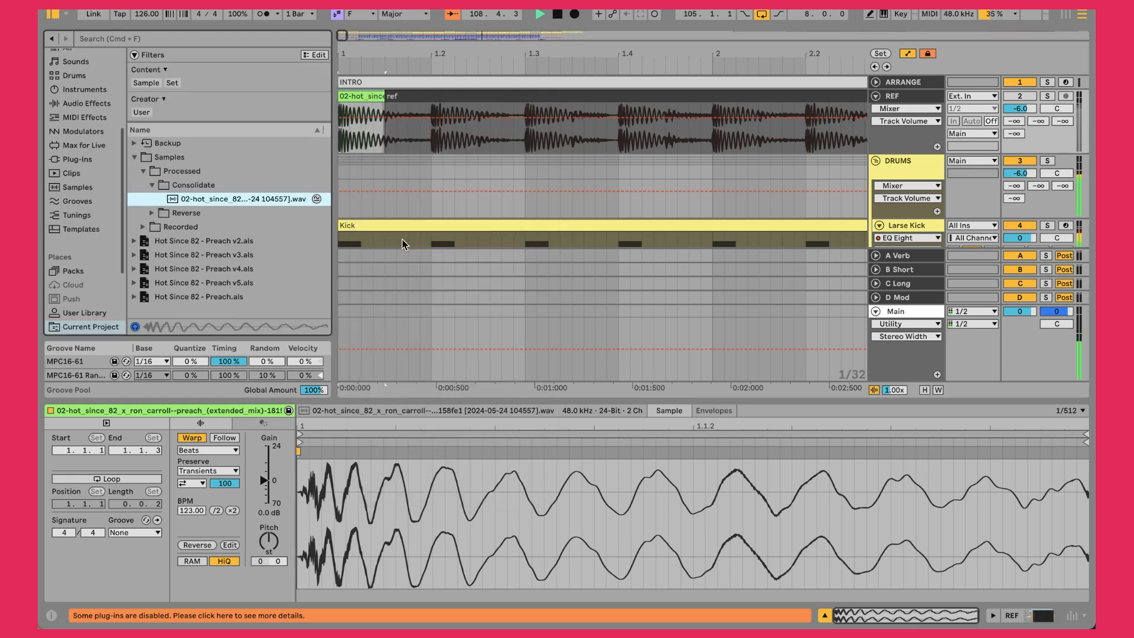
click(316, 199)
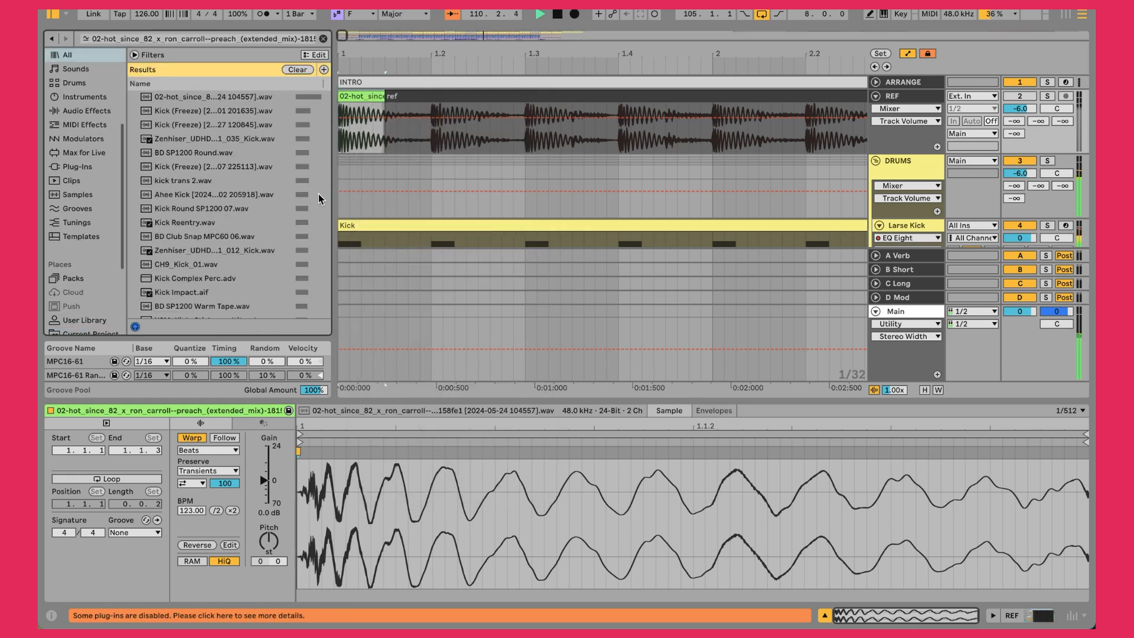
- Audition similar kick samples from the results, including Kick Round SP1200 07, Kick Reentry, BD Club Snap MPC60 06 and CH9_Kick_01
click(193, 168)
click(192, 200)
click(192, 208)
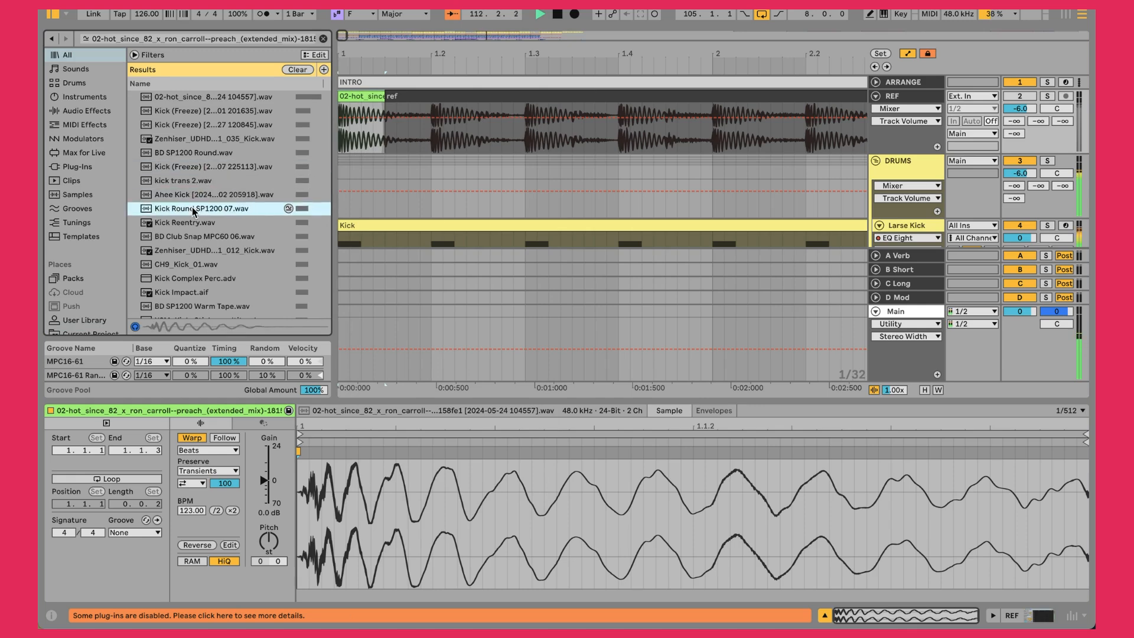
click(193, 223)
click(191, 238)
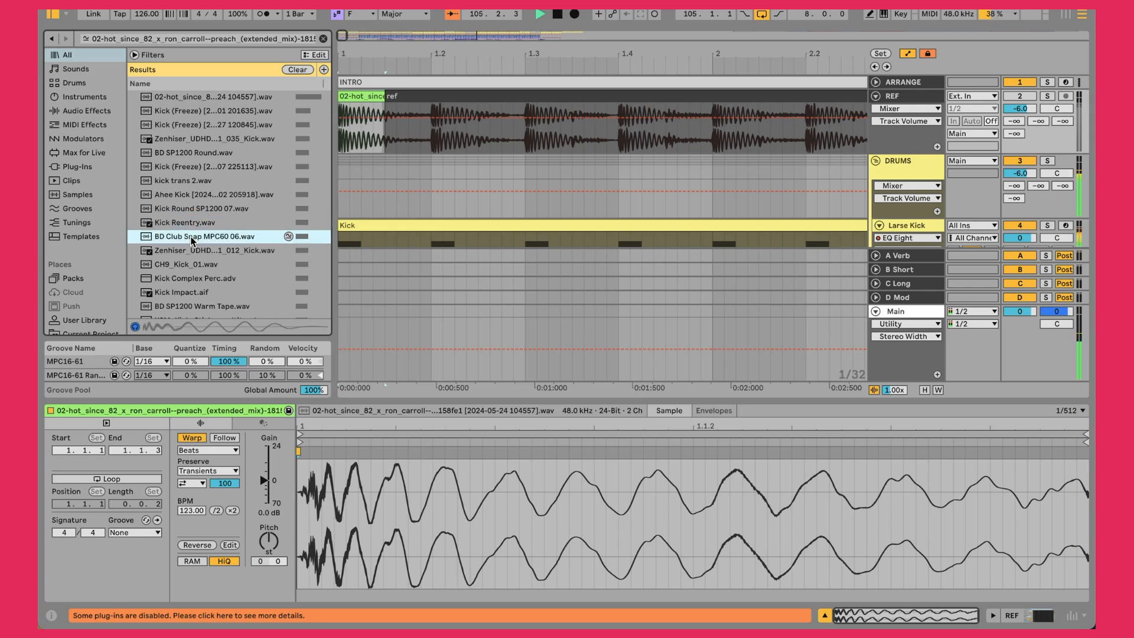
click(194, 266)
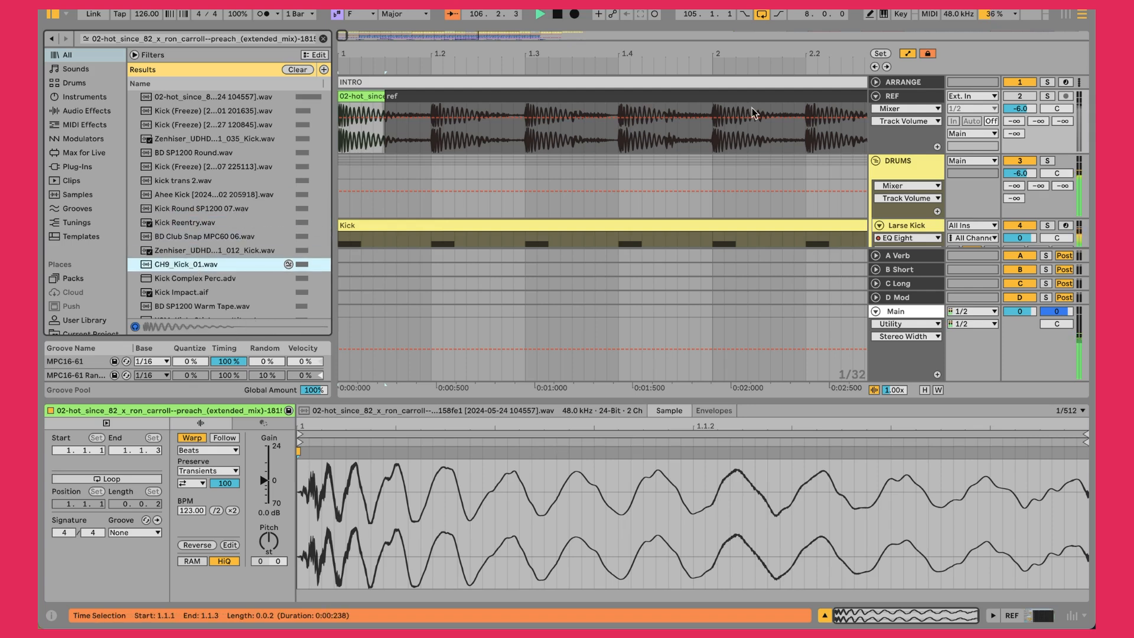
- Return to the drop at bar 105 and show the Larse Kick track's devices with its Kick clip selected
click(916, 227)
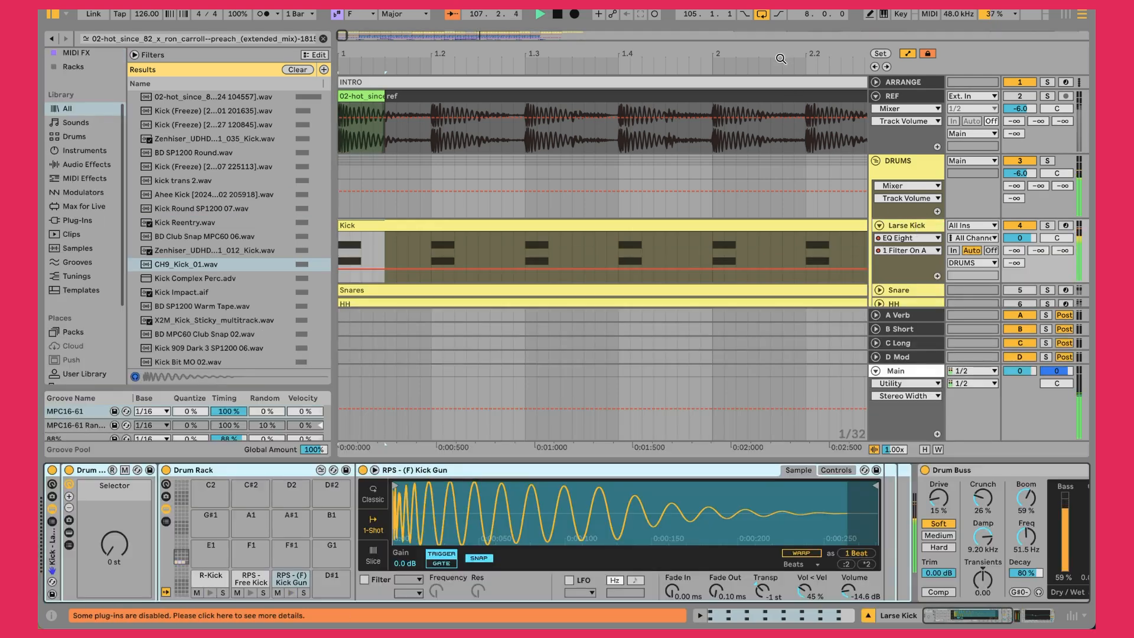
drag(781, 60, 367, 59)
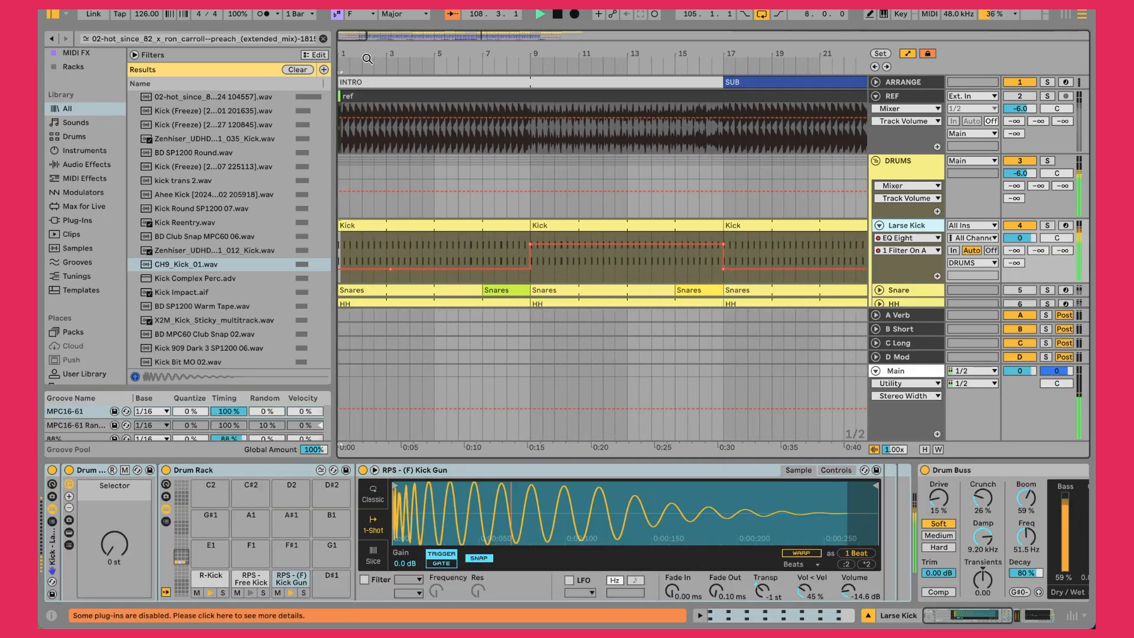
drag(471, 55, 488, 89)
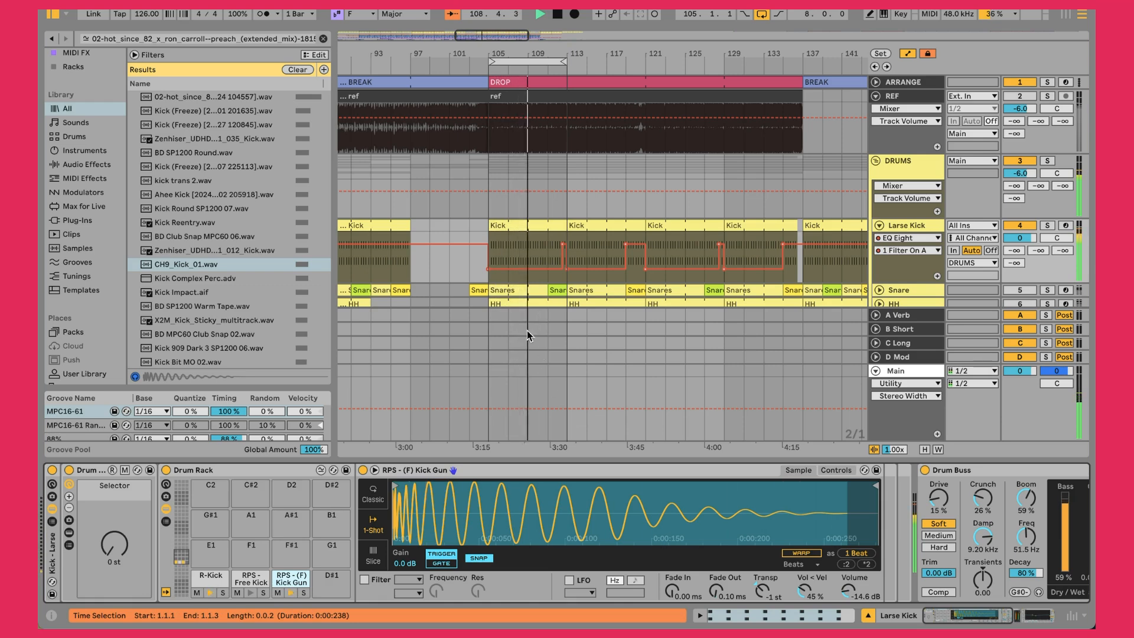
click(512, 232)
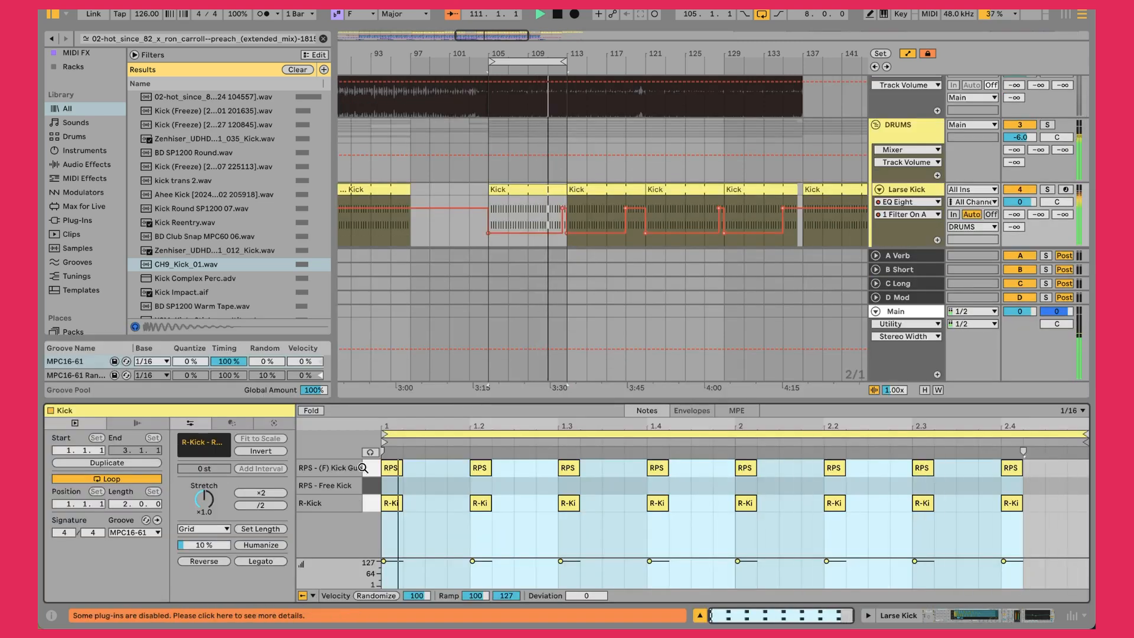
key(shift+Tab)
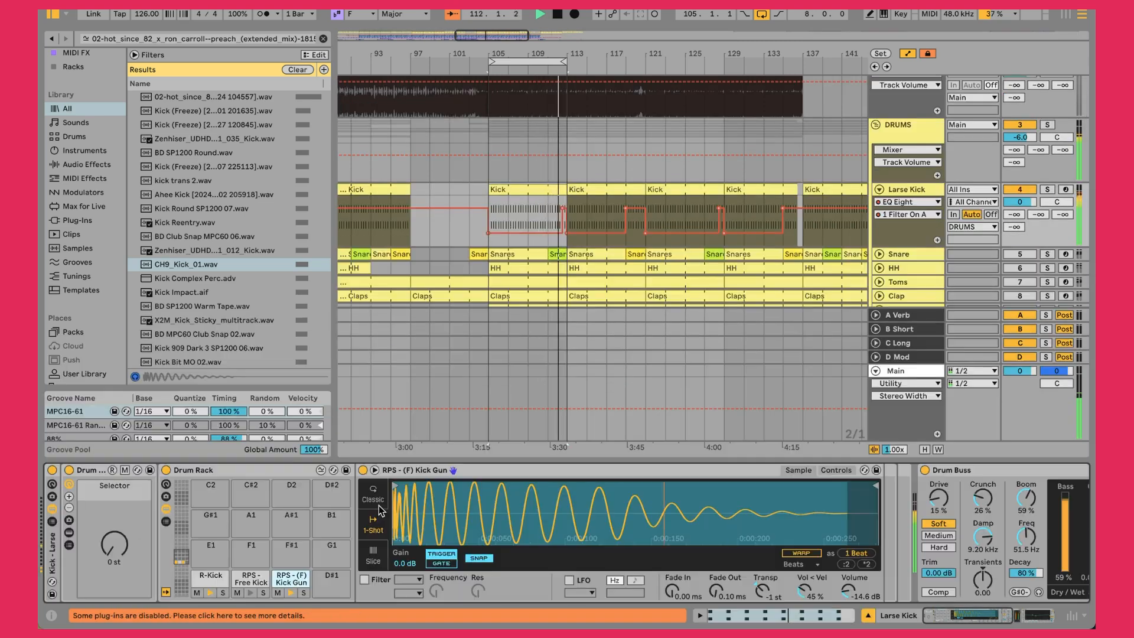
- Select the R-Kick pad in the Drum Rack and examine its macros, reference-kick sample, EQ Eight and following effects
click(206, 581)
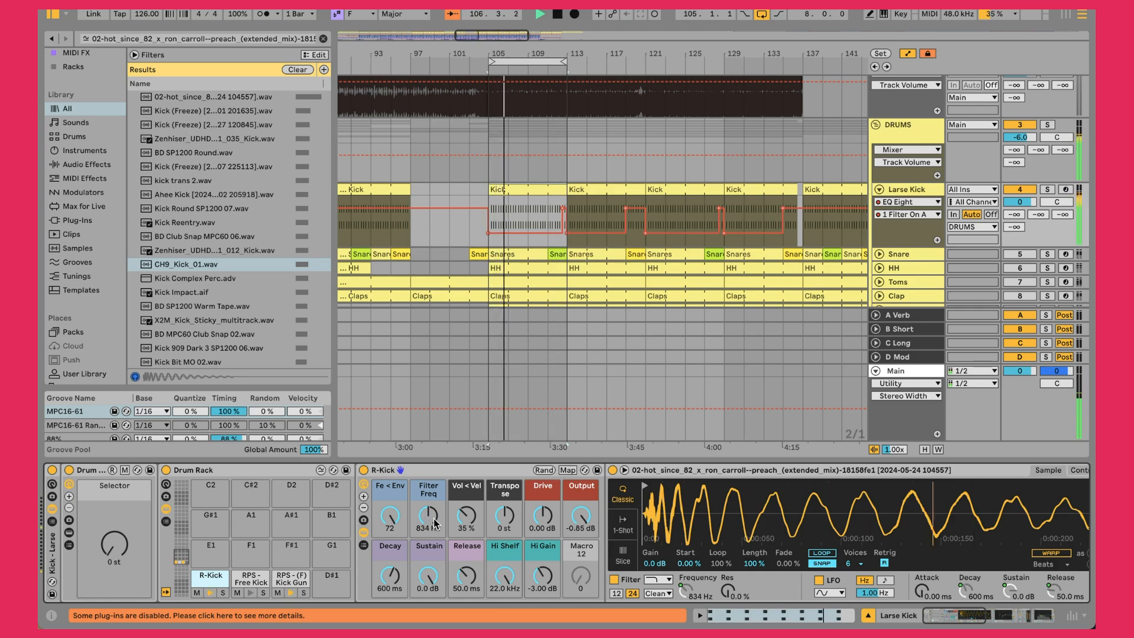
scroll(584, 530, right, 10)
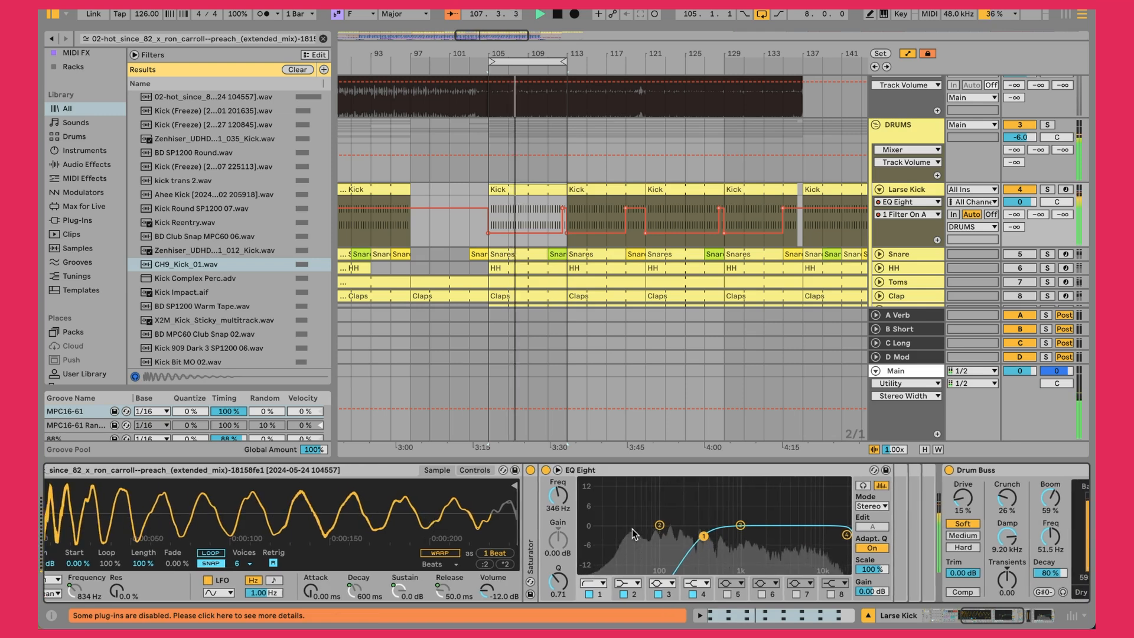
scroll(584, 530, right, 4)
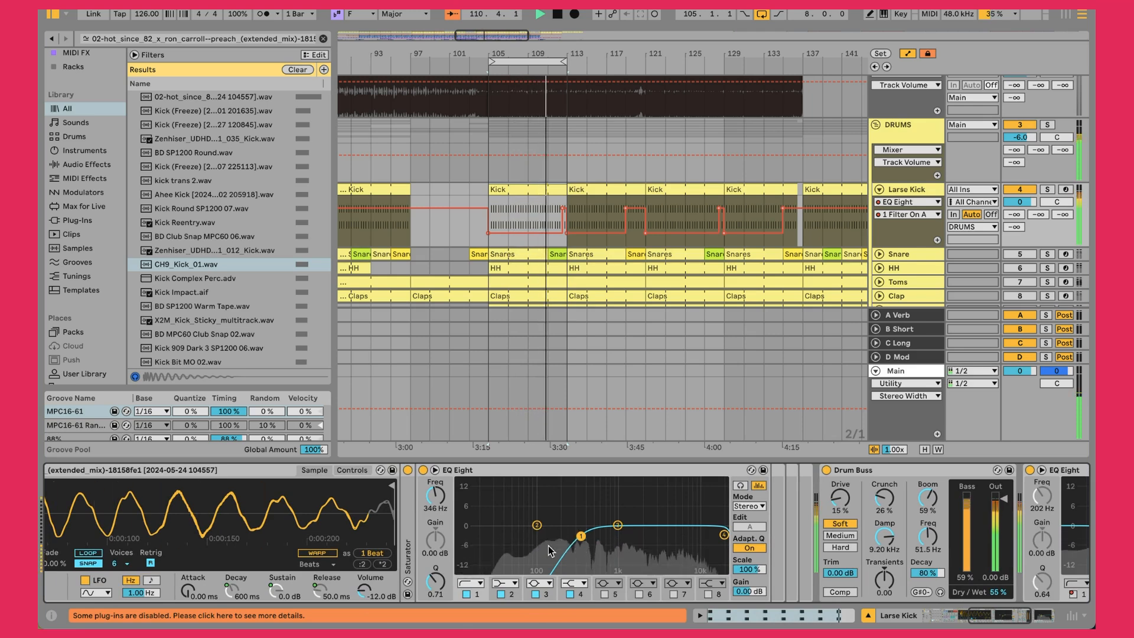
scroll(549, 546, left, 1)
scroll(549, 545, left, 10)
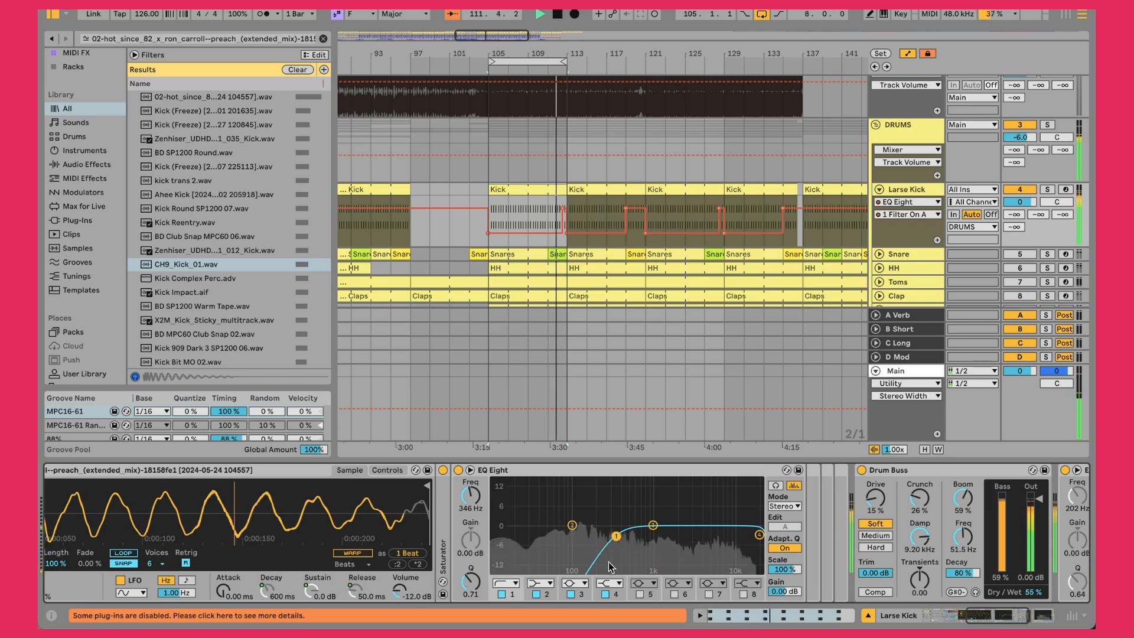
scroll(617, 509, right, 20)
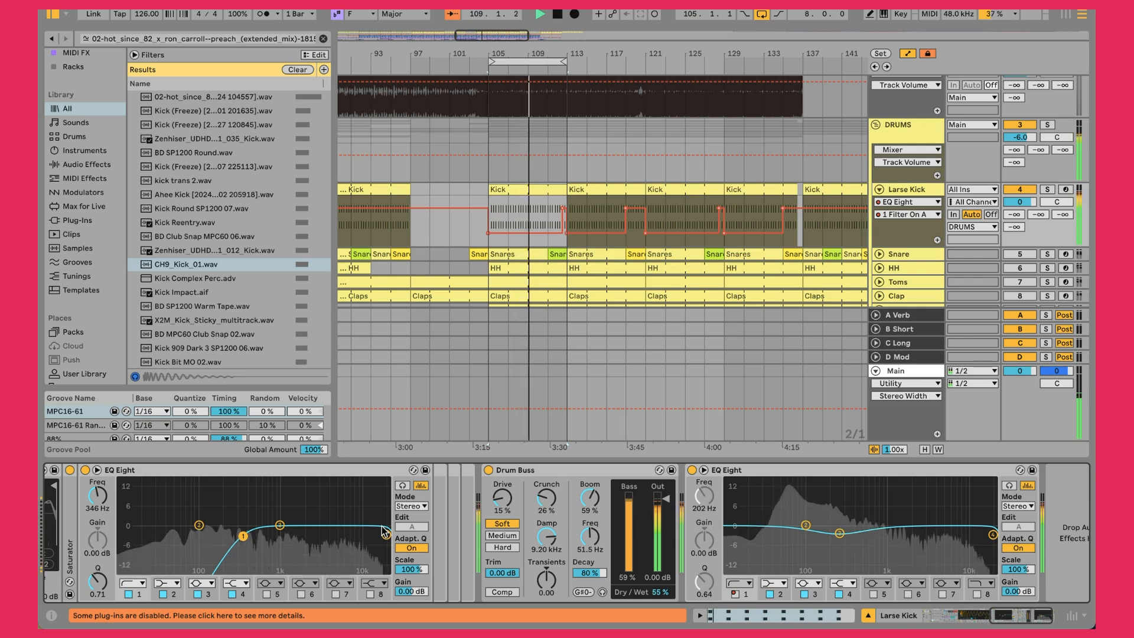
- Switch the Larse Kick track's Drum Buss off and back on to compare the kick with and without it
click(565, 472)
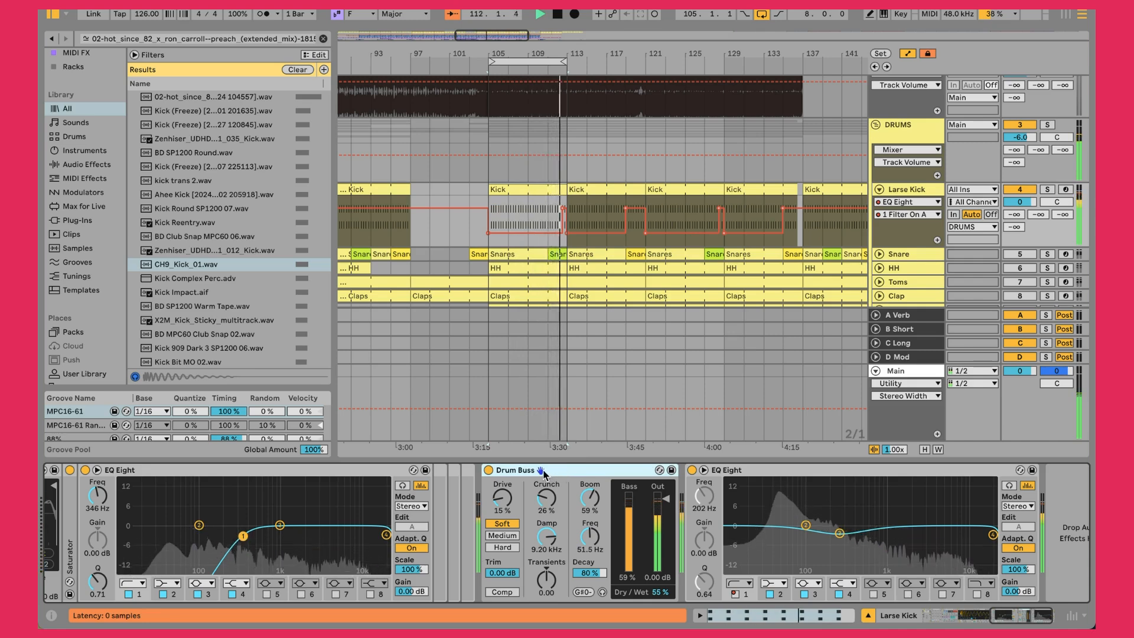
click(489, 470)
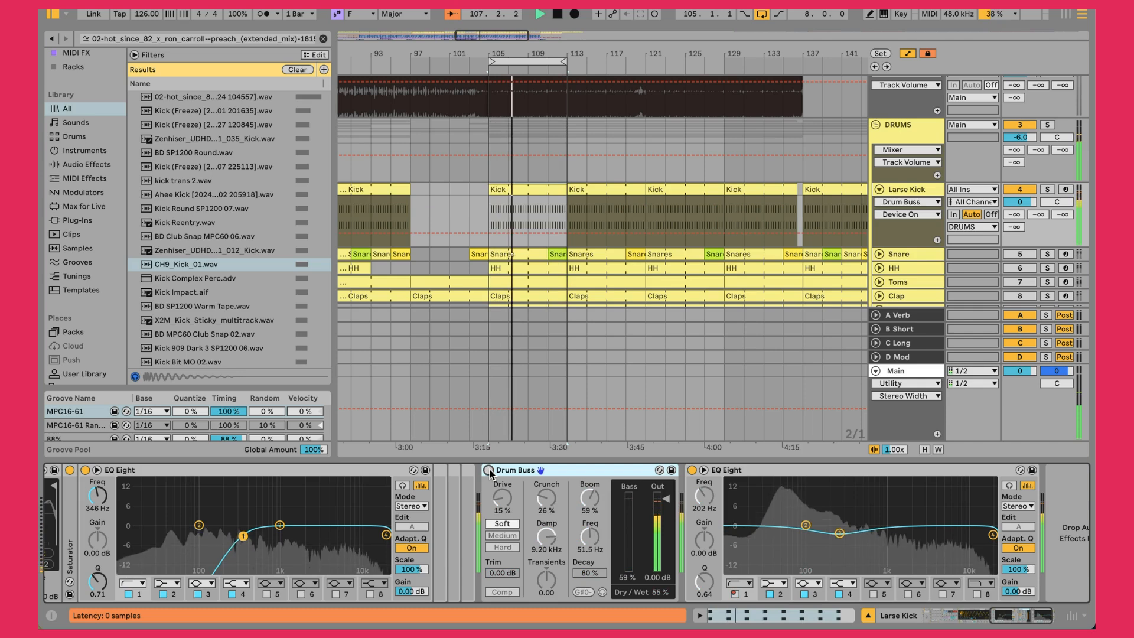
click(489, 470)
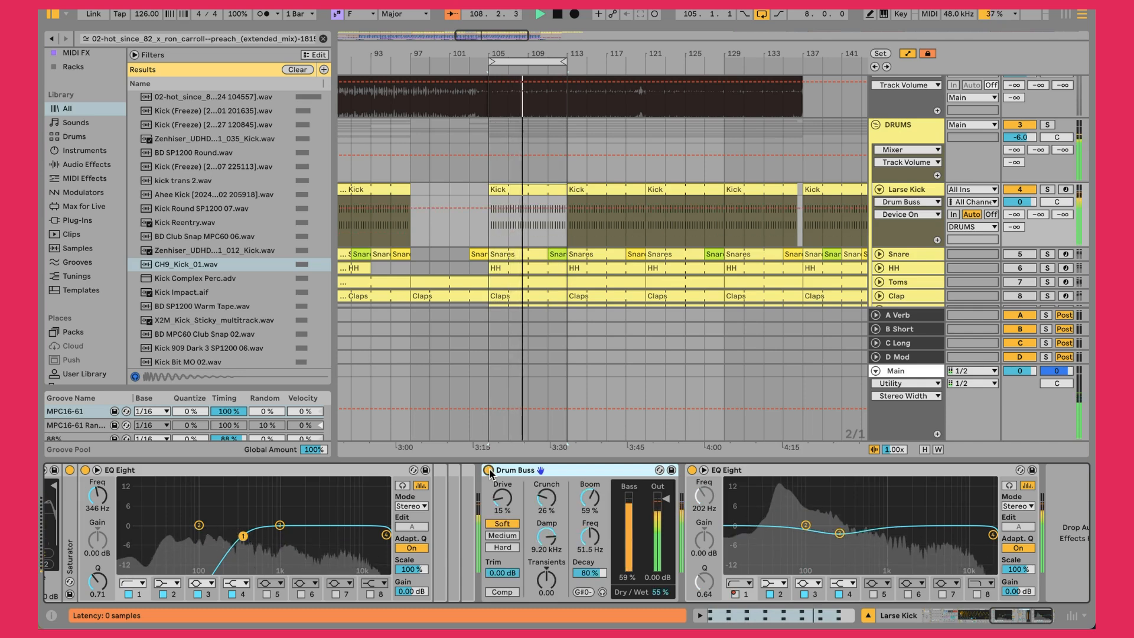
scroll(489, 474, left, 15)
scroll(489, 474, right, 15)
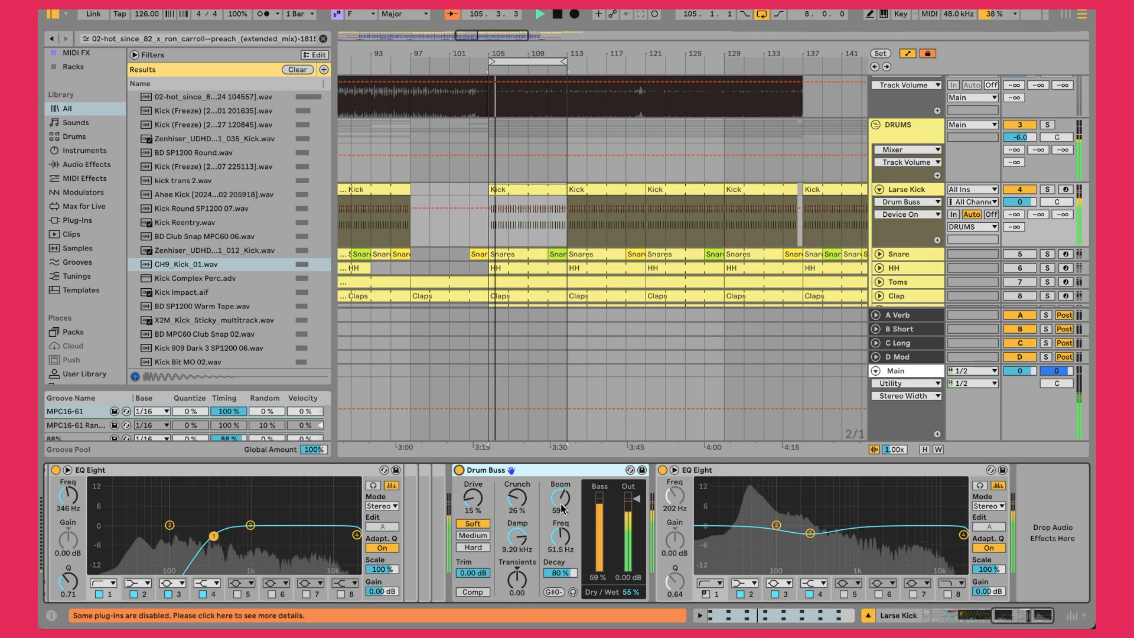
- Try a slight change to the Boom amount of the Drum Buss on Larse Kick and undo it
drag(561, 509, 562, 507)
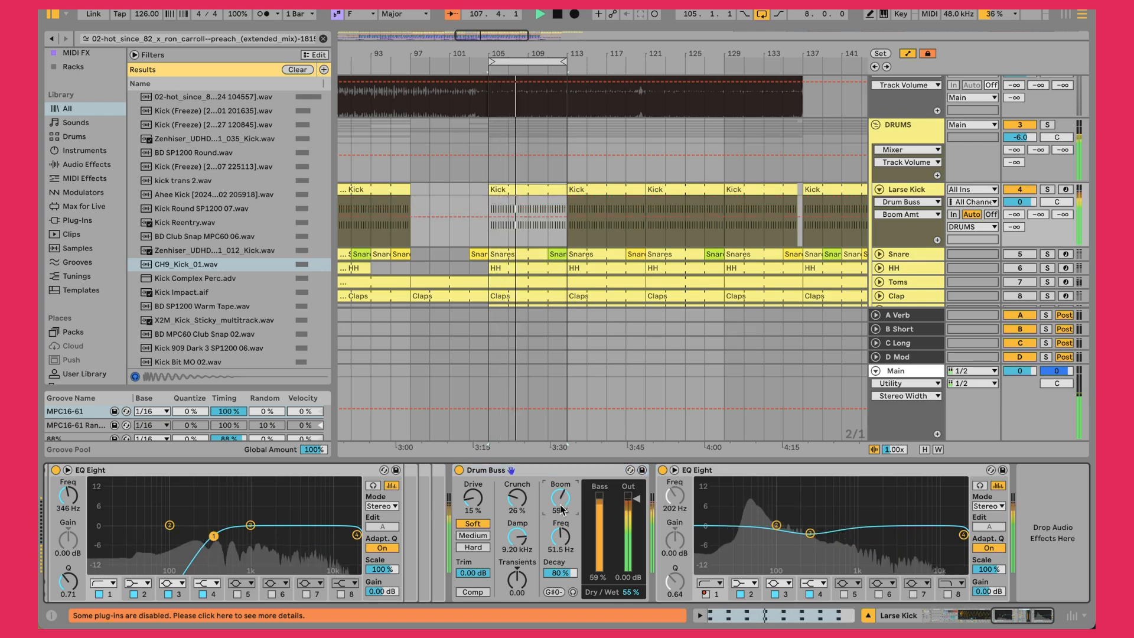
key(super+z)
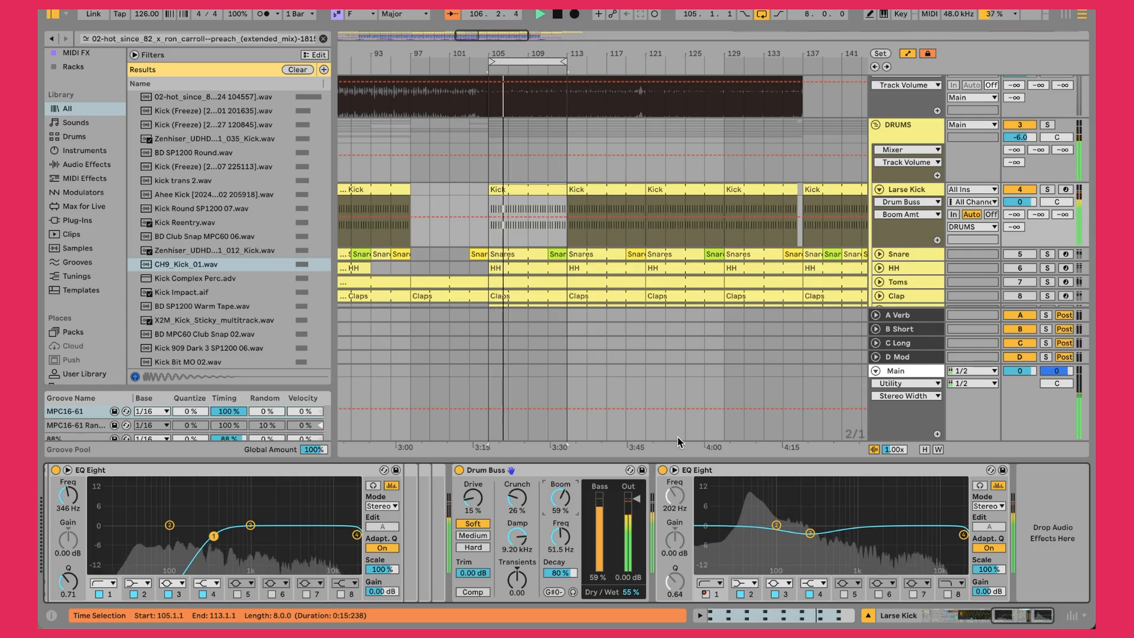
- Unfold the Snare track and open its Snares clip at bar 105 in an enlarged note editor
click(879, 254)
click(519, 253)
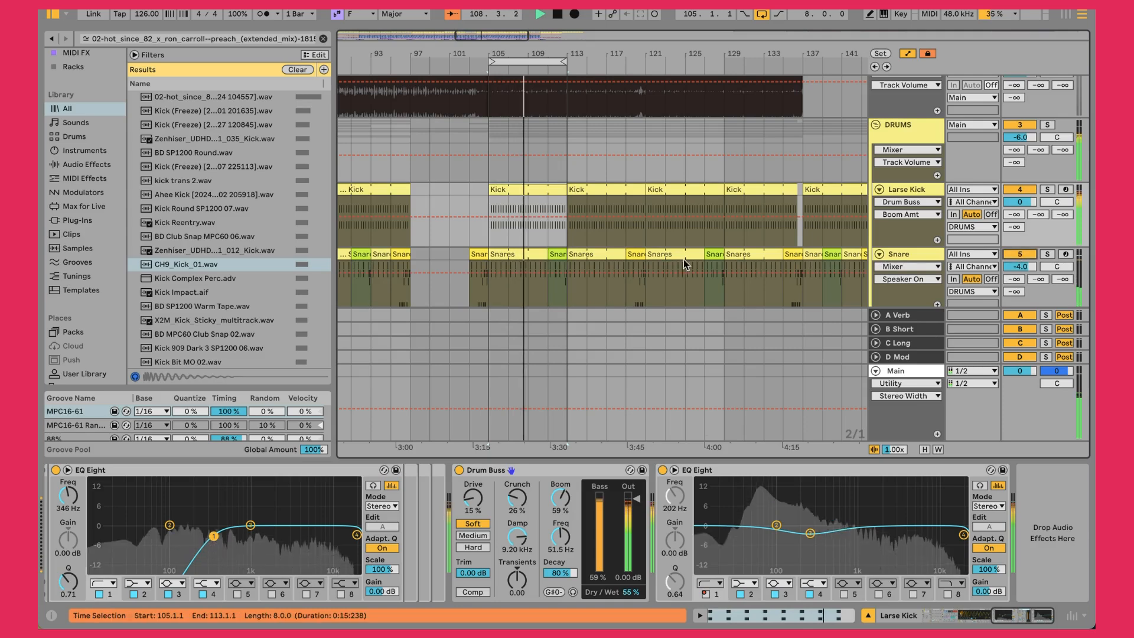
double_click(519, 253)
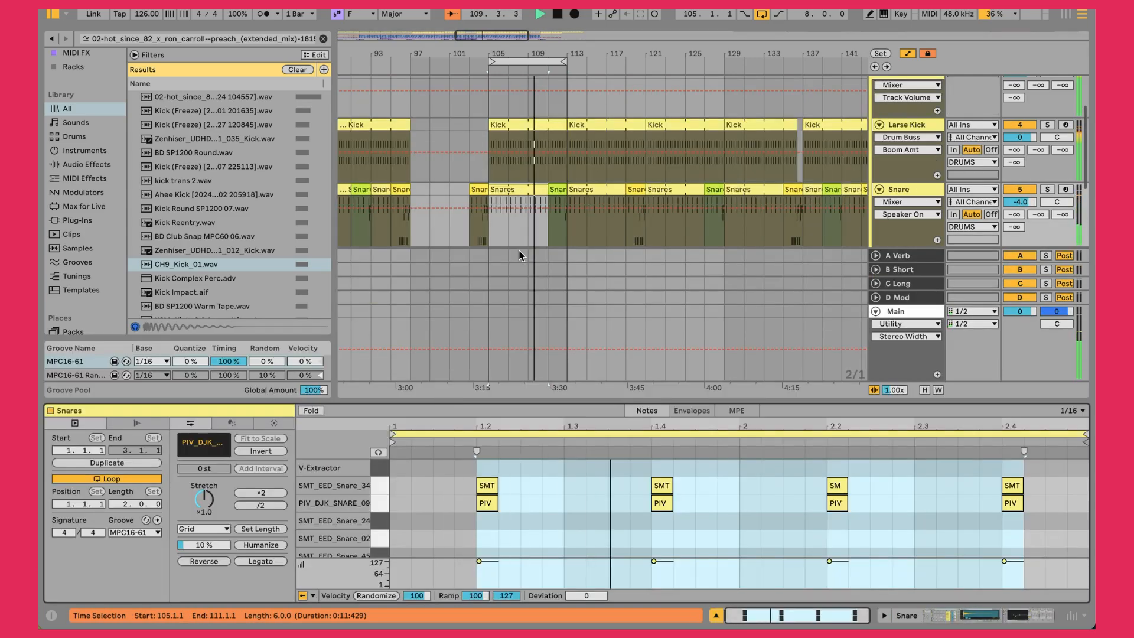
drag(677, 400, 677, 310)
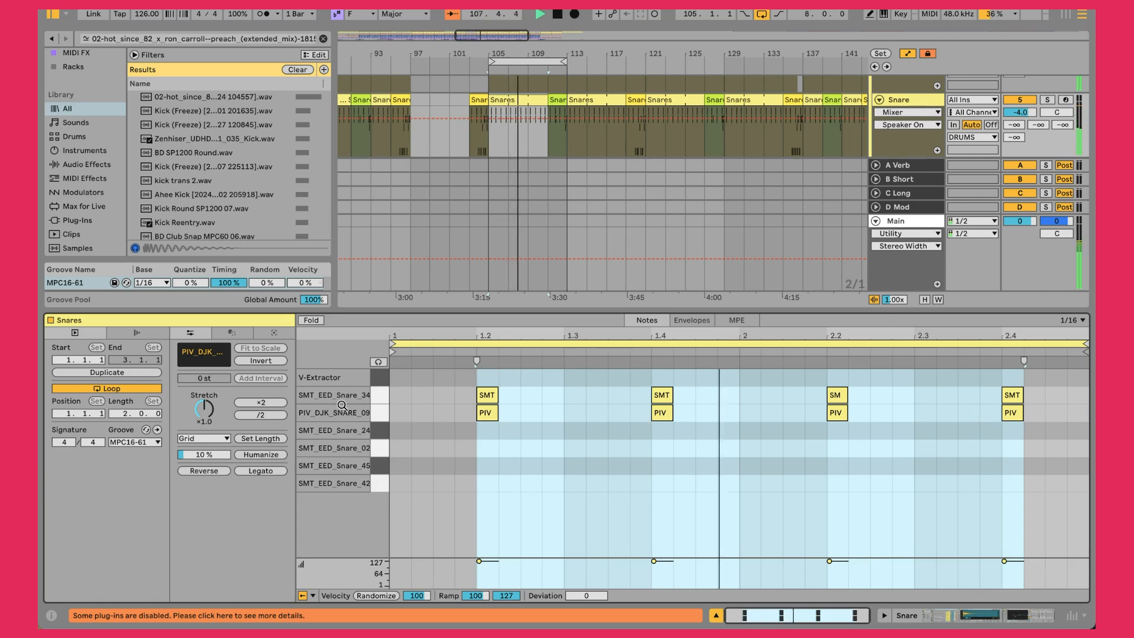
- Examine the Snare track's Drum Rack, and audition the PIV_DJK_SNARE_09 layer in the Snares clip at bar 105
key(shift+Tab)
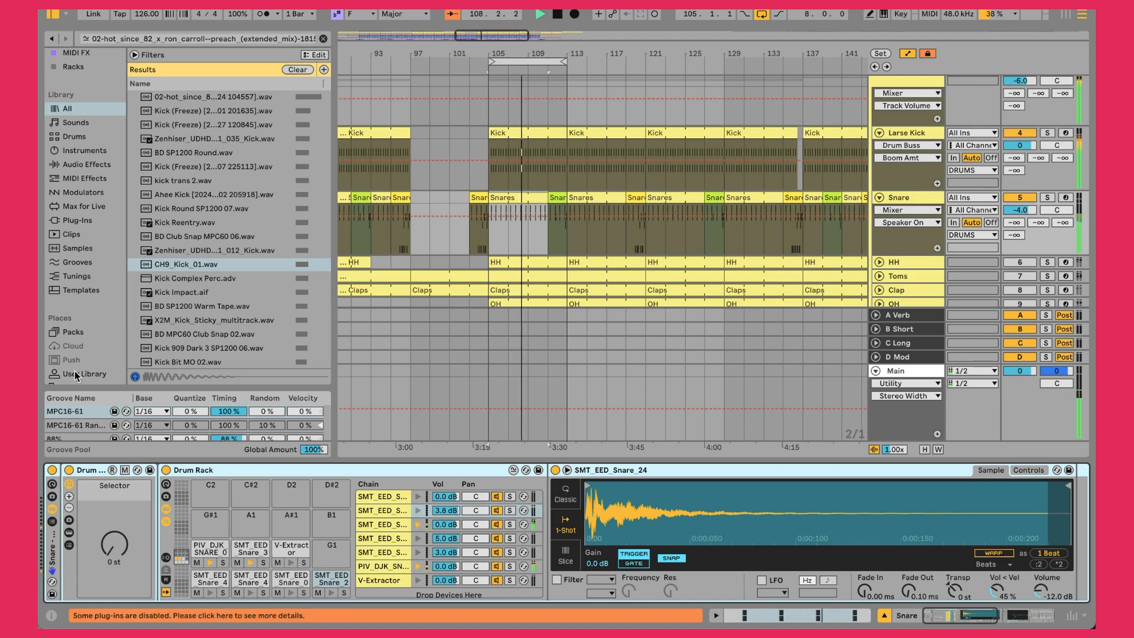
double_click(538, 198)
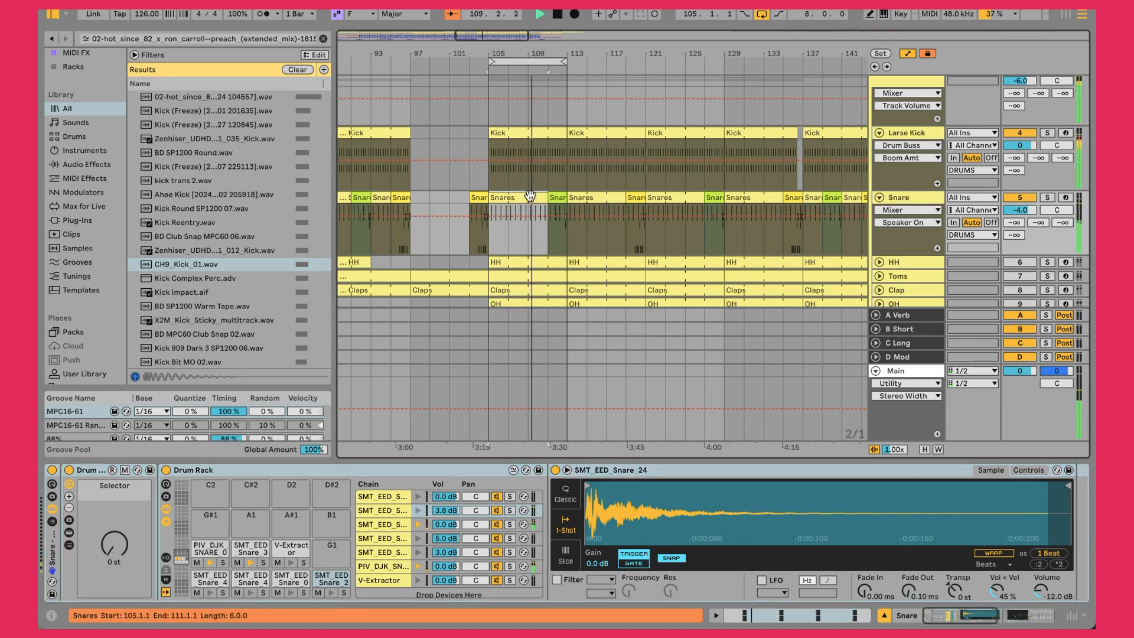
click(378, 415)
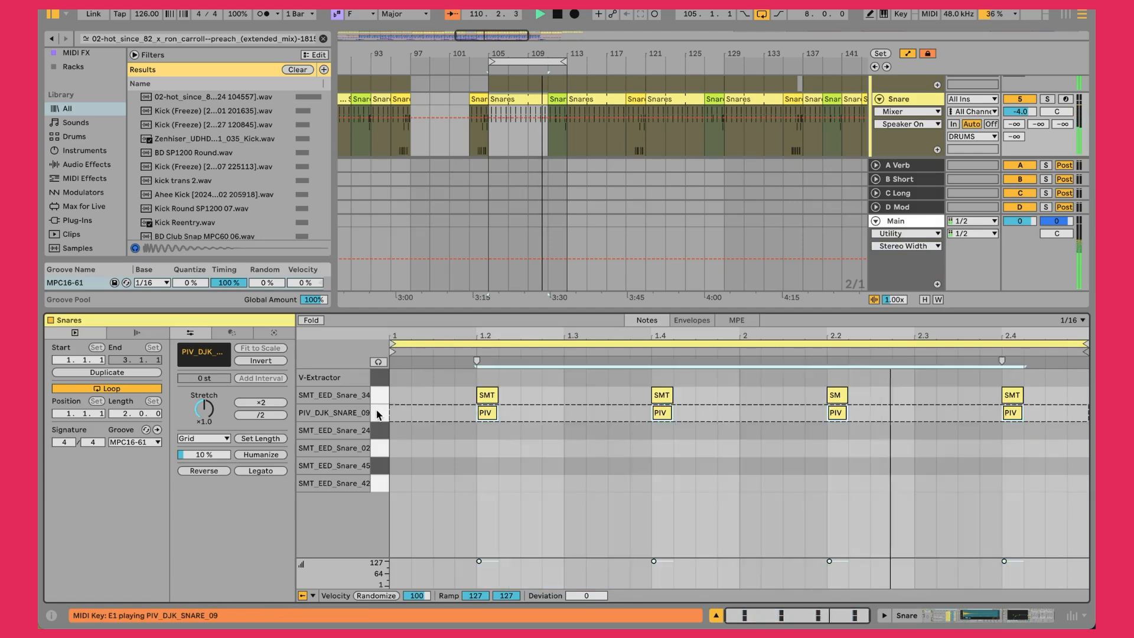
key(Down)
key(Up)
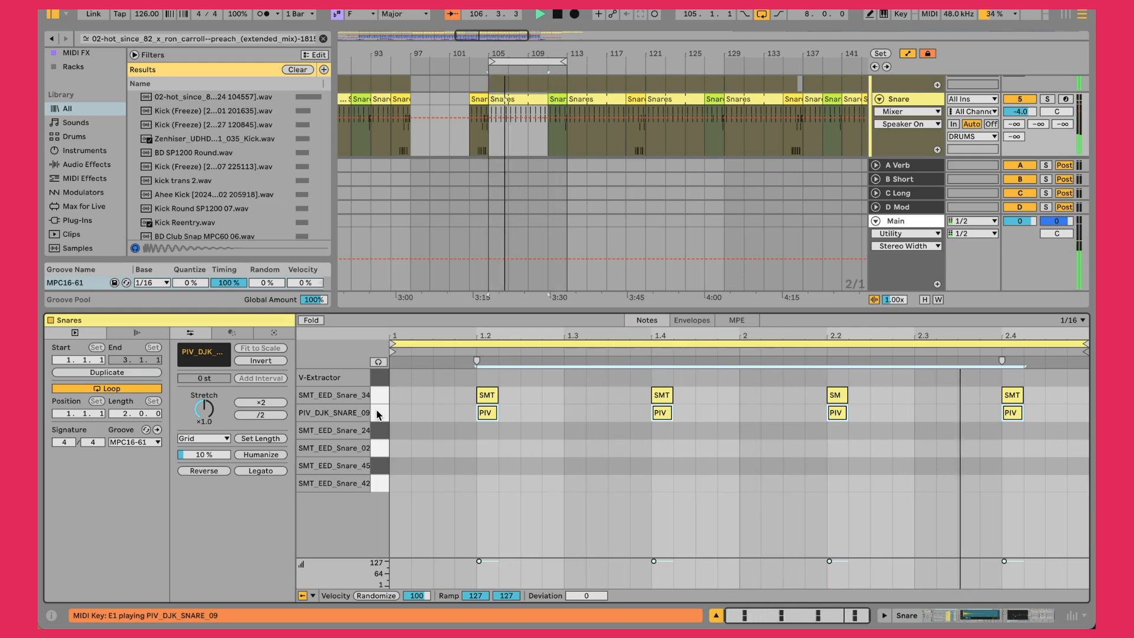
- Examine the Snare track's device chain through its EQ Eight and the transient, sidechain and width racks
key(shift+Tab)
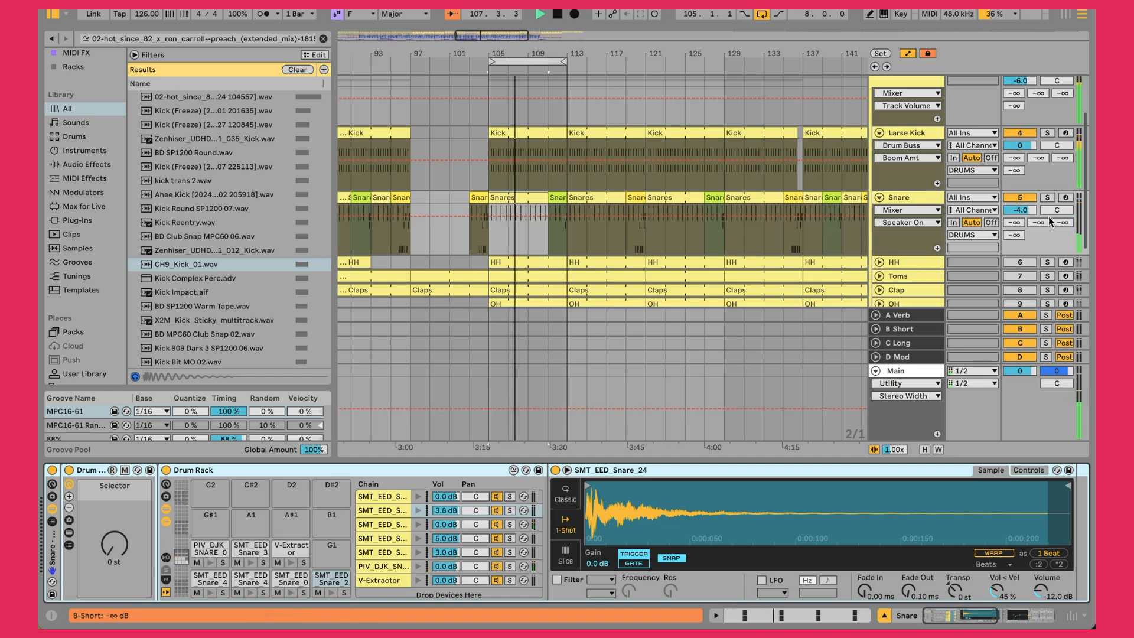
click(931, 196)
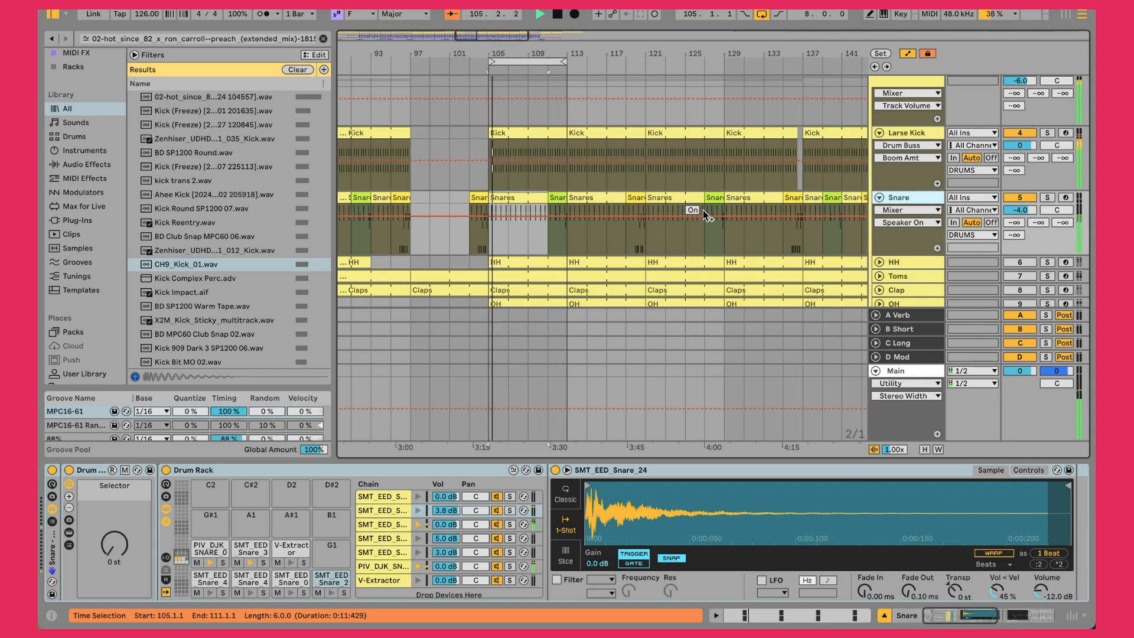
scroll(681, 545, right, 12)
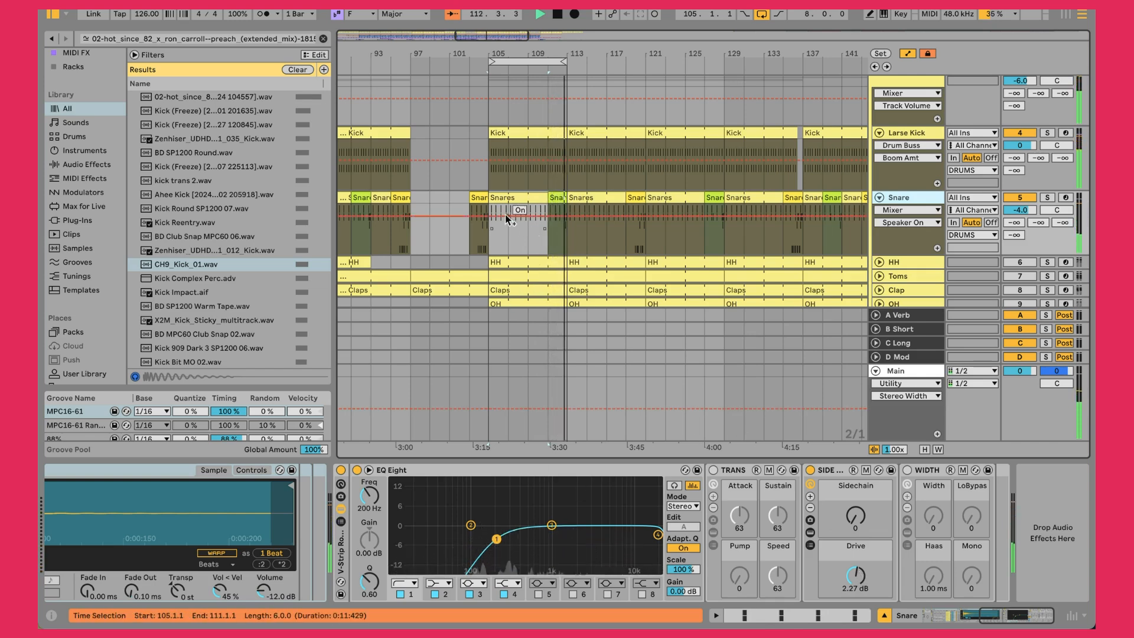
- Compare the notes of the Snares variation clip at bar 111 with the fill clip at bar 119
double_click(549, 198)
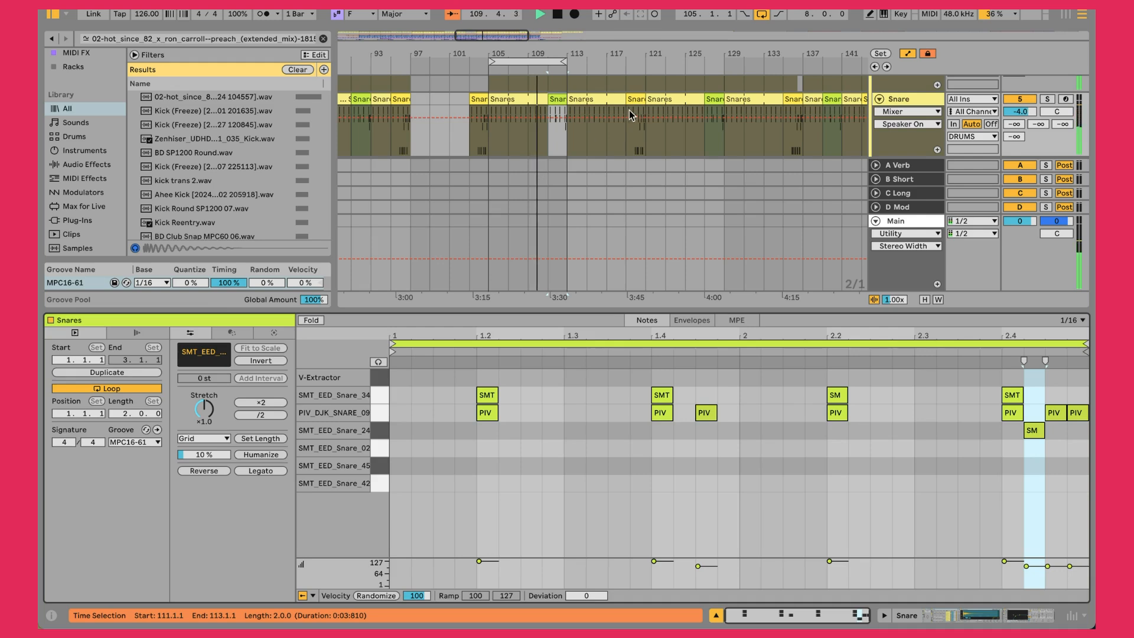
click(623, 129)
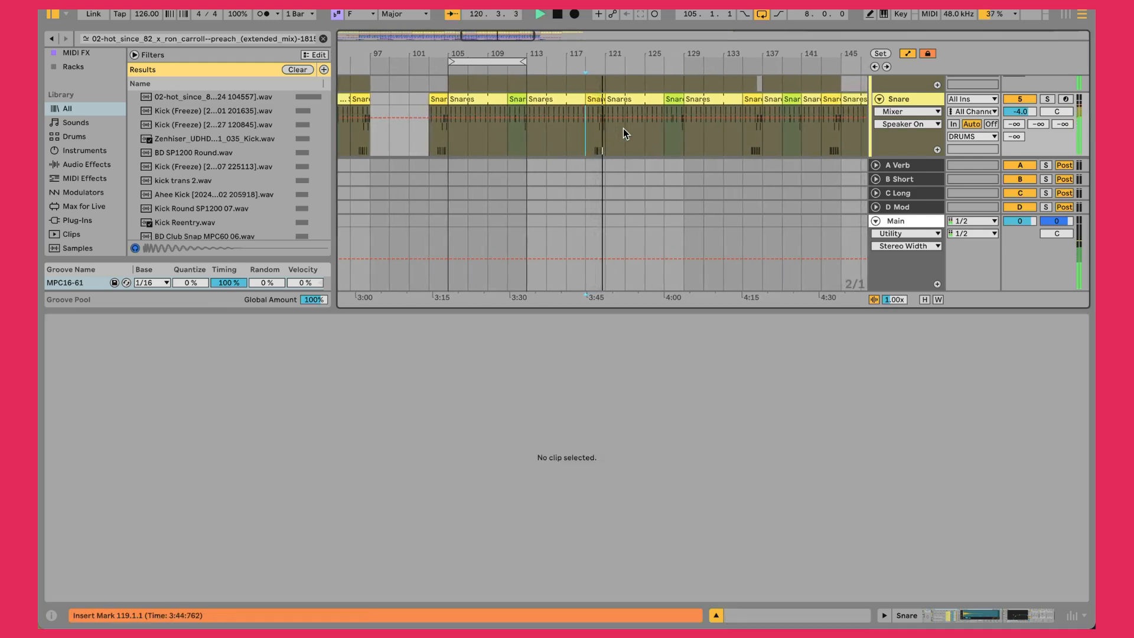
click(591, 96)
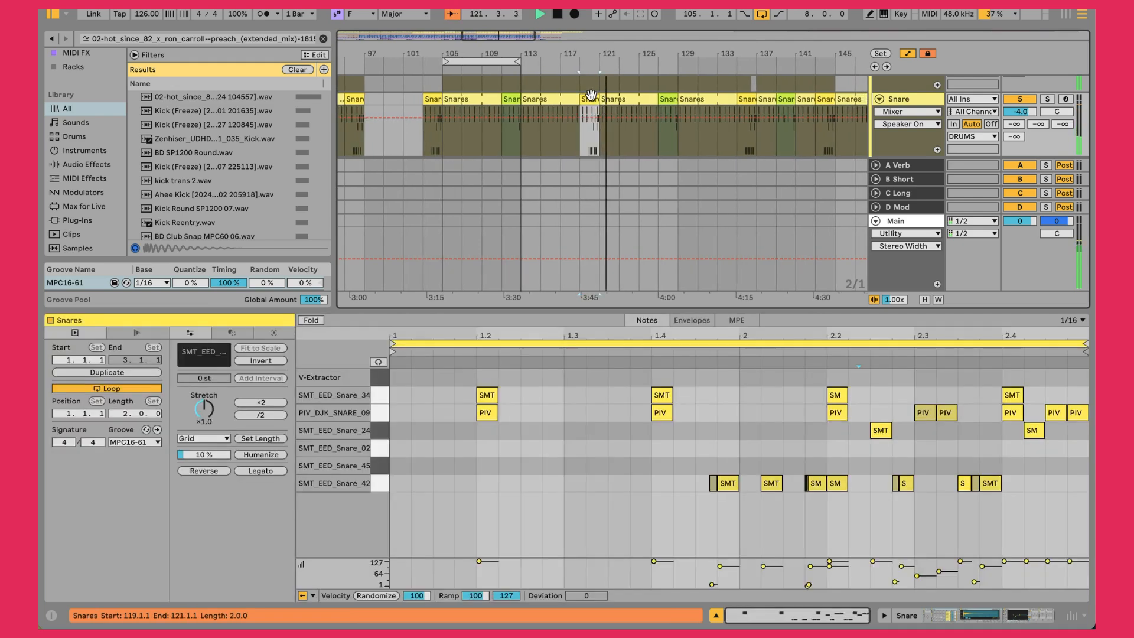
- Loop the Snares fill clip from bar 119 to 121 and restart playback from it
double_click(592, 95)
key(F5)
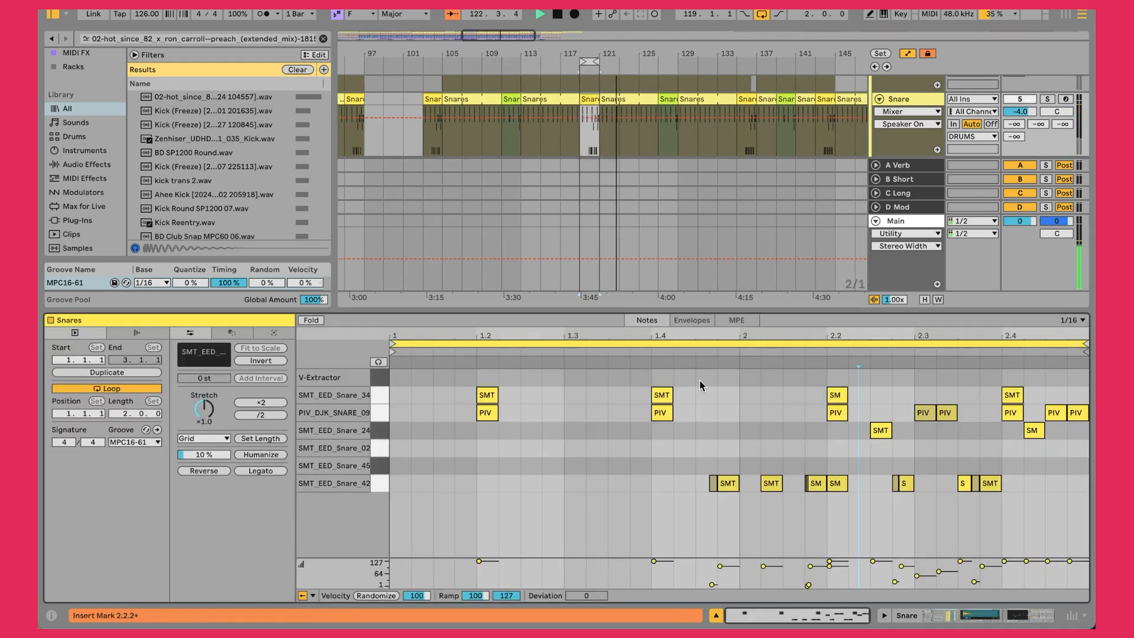
click(590, 99)
key(space)
key(space)
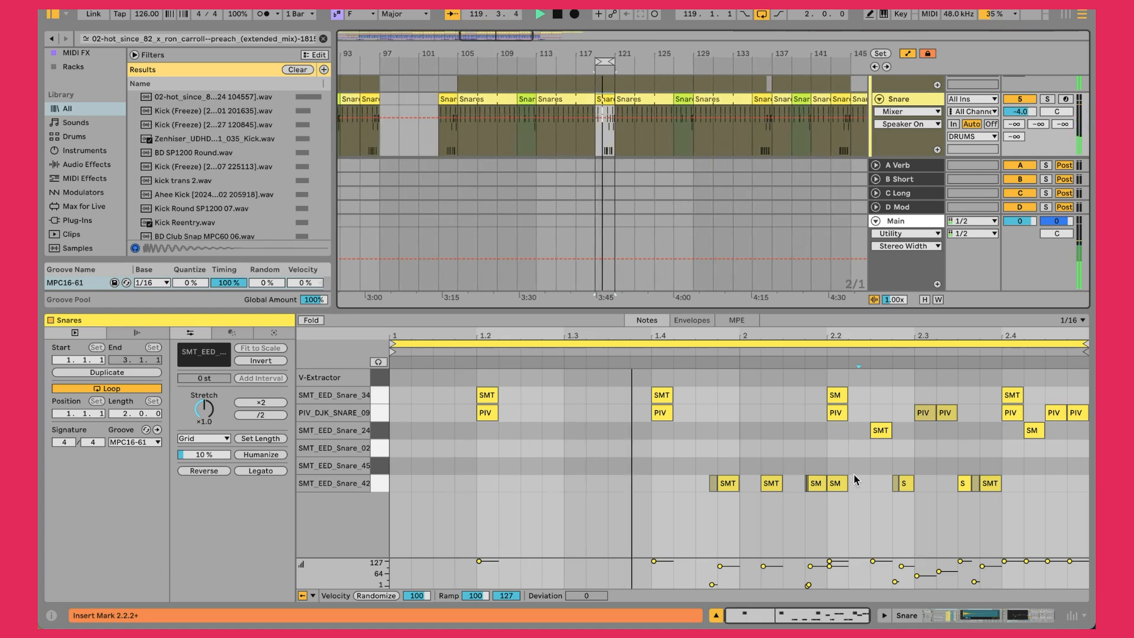
- Apply an Ornament flam with position -53 % and velocity 24 % to the SMT_EED_Snare_42 note at 2.1.2
drag(757, 451, 773, 490)
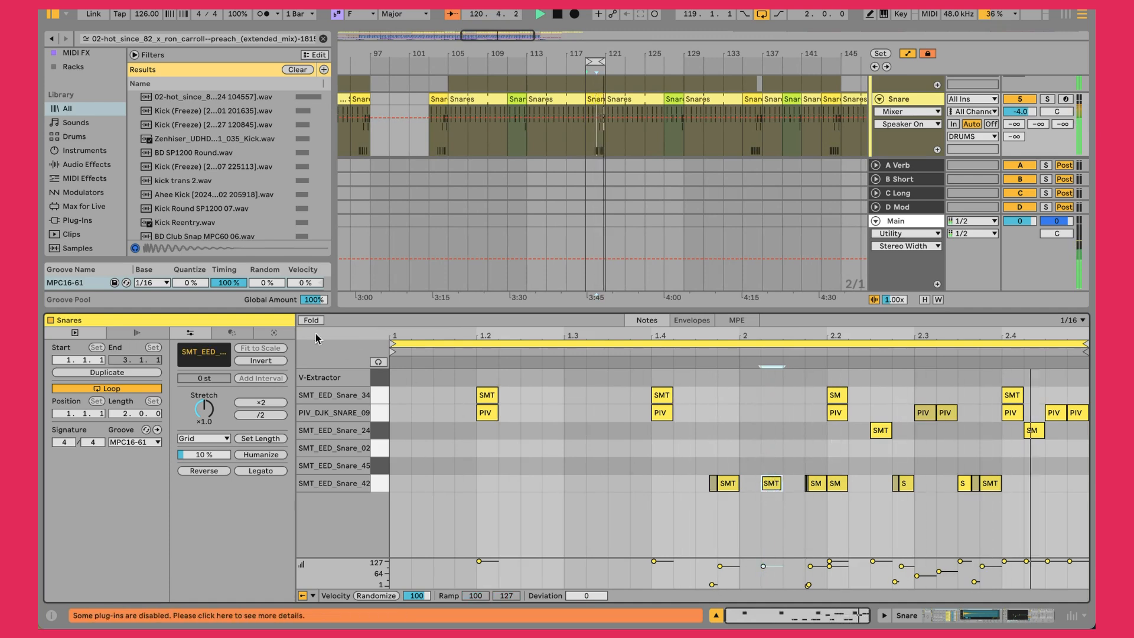
click(239, 331)
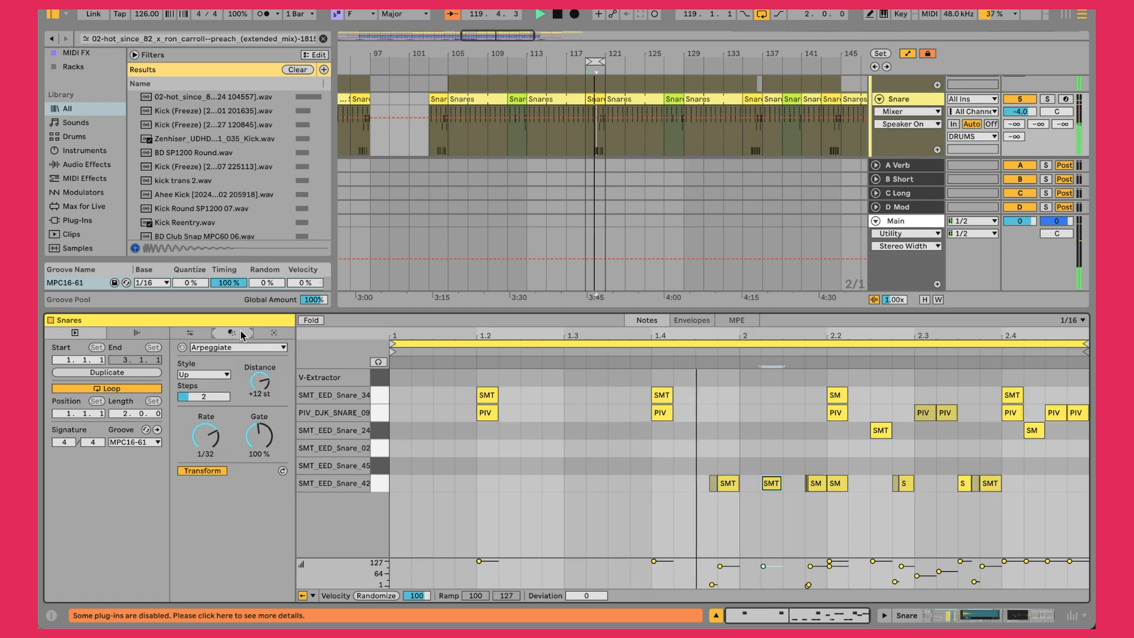
click(264, 330)
click(244, 346)
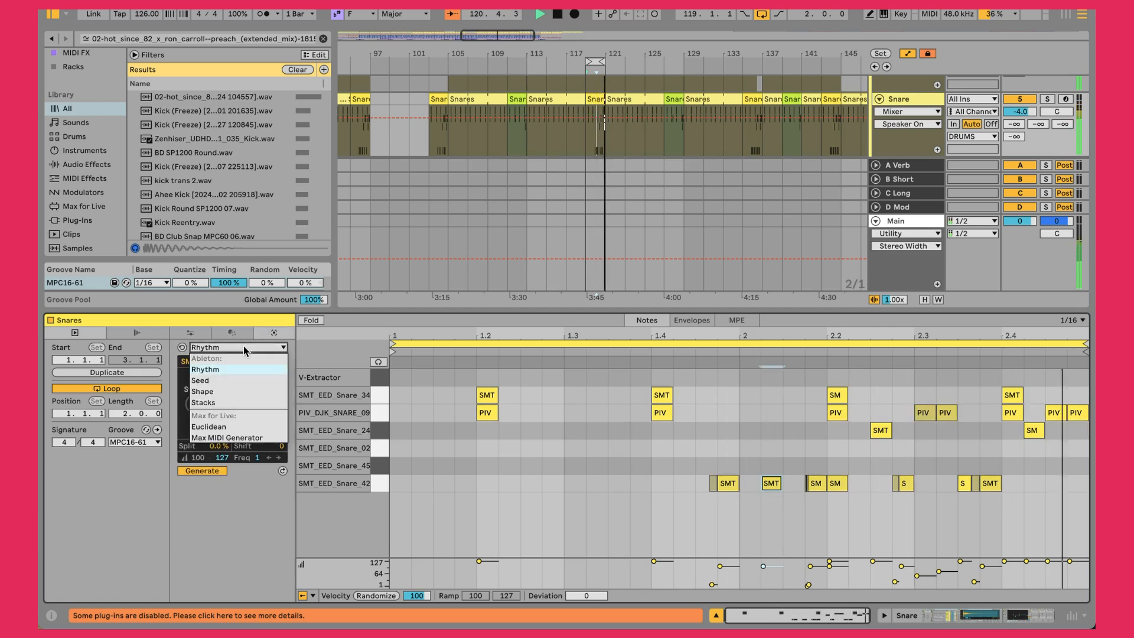
click(243, 345)
click(237, 335)
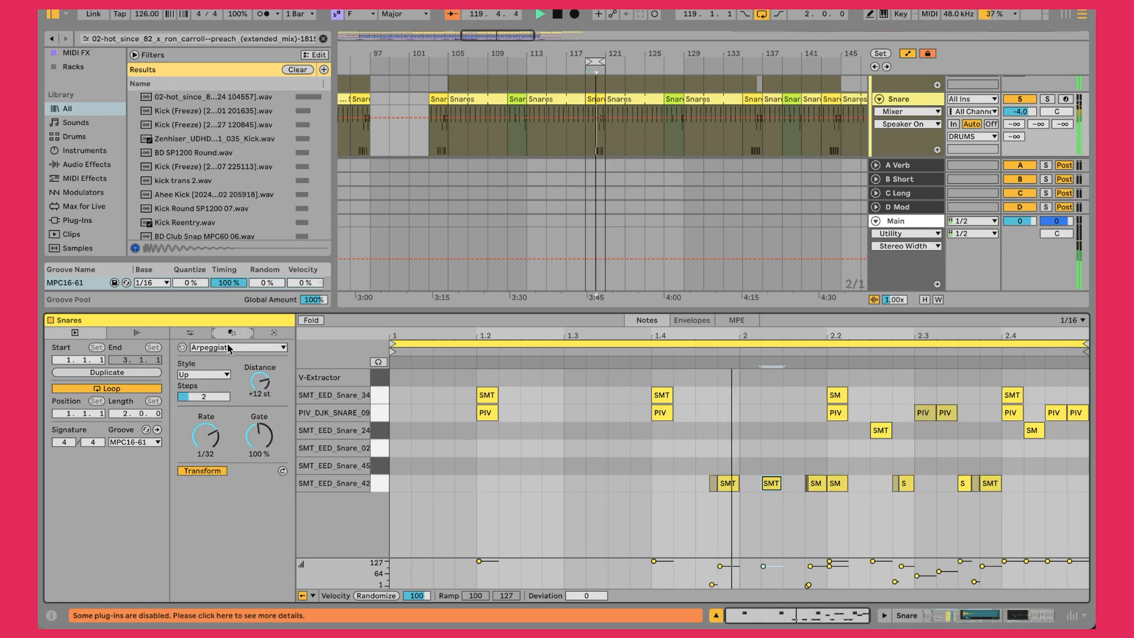
click(231, 347)
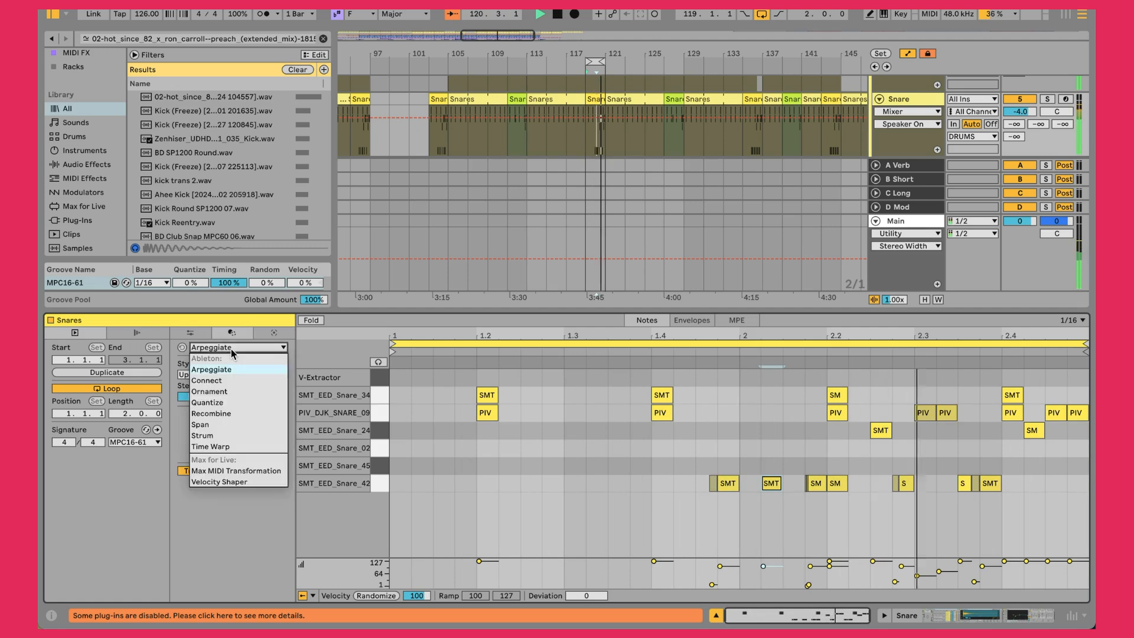
click(214, 392)
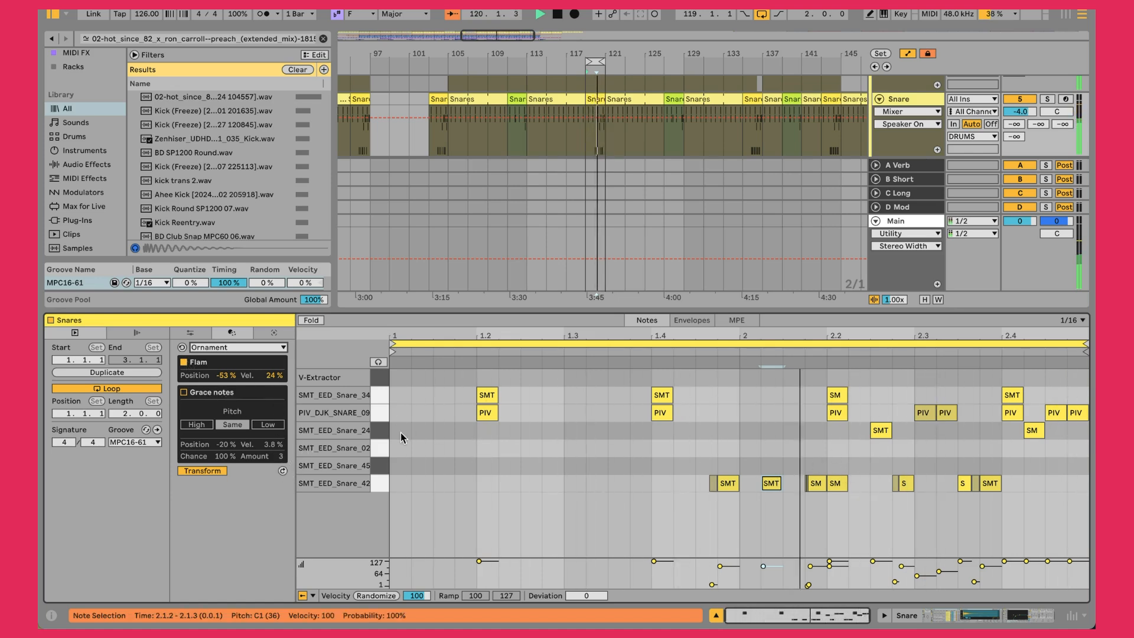
click(283, 471)
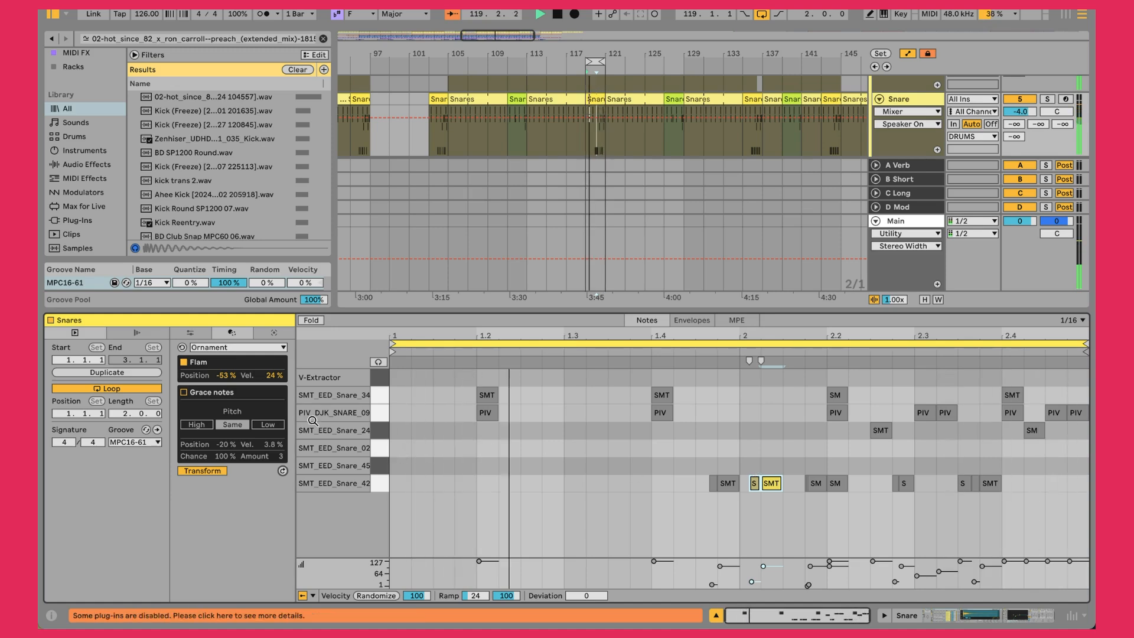
- Delete the added flam note just before the SMT_EED_Snare_42 note at 2.1.2
click(717, 508)
key(ctrl+a)
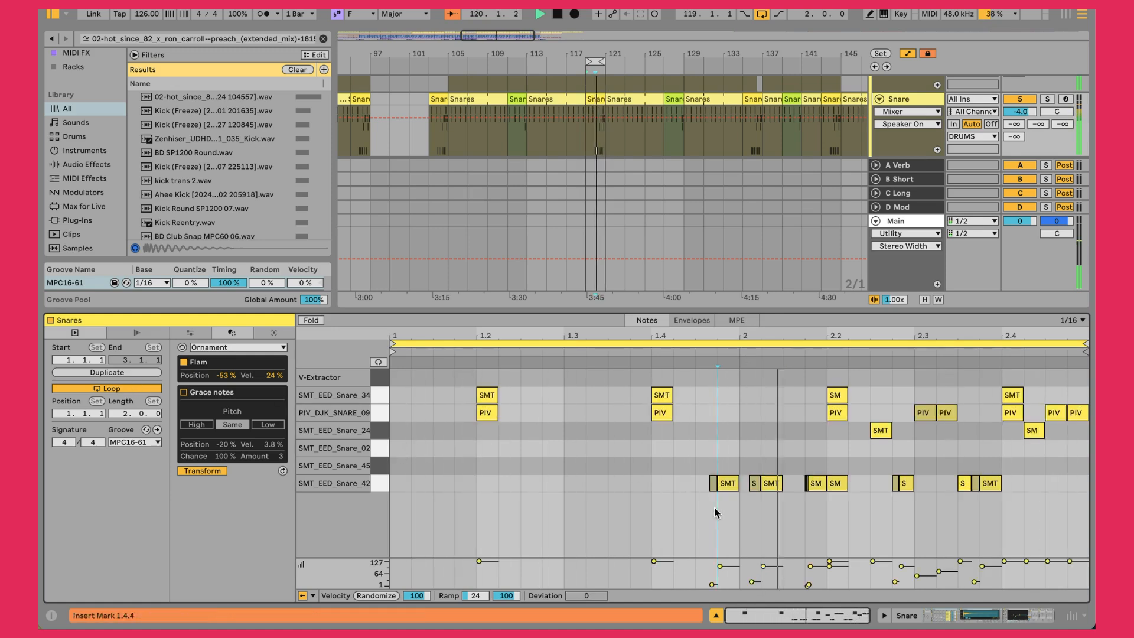
click(755, 480)
key(Delete)
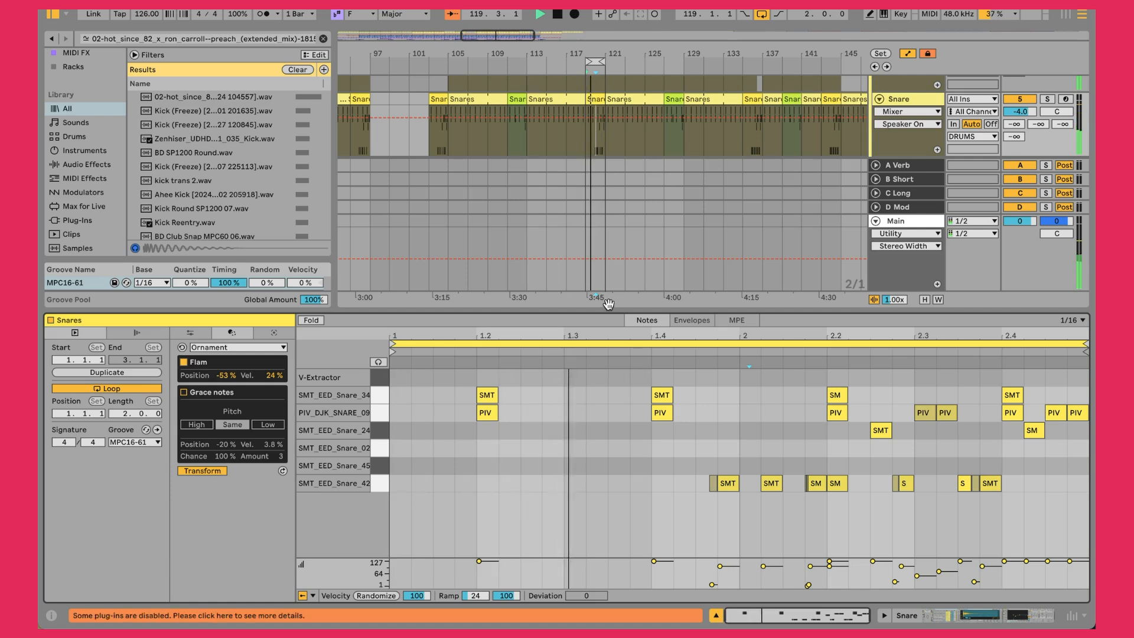
- Shrink the note editor and extend the arrangement loop to cover bars 113 to 121
drag(606, 307, 608, 397)
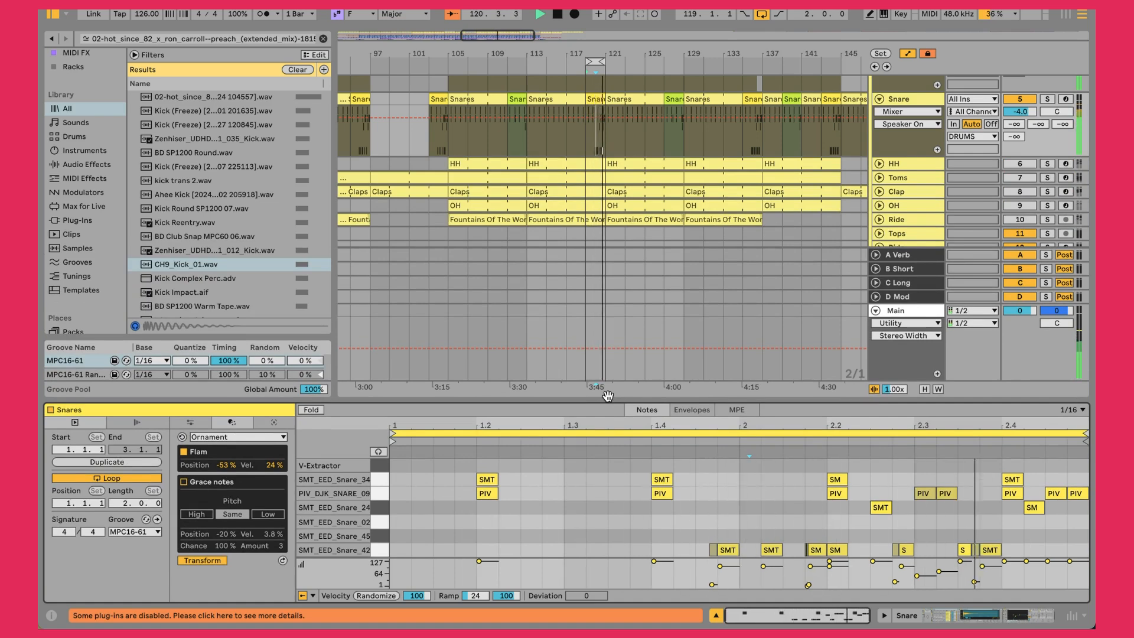
drag(587, 62, 528, 62)
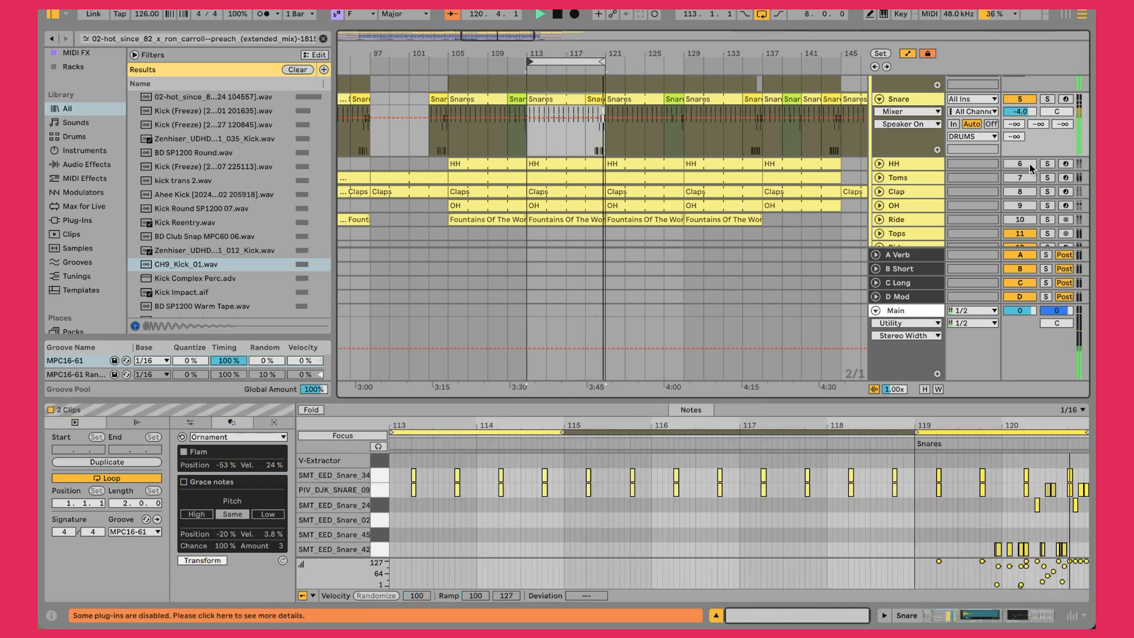
- Turn on and unfold the HH track, and open its clip at bar 113 in an enlarged note editor
click(879, 164)
click(538, 160)
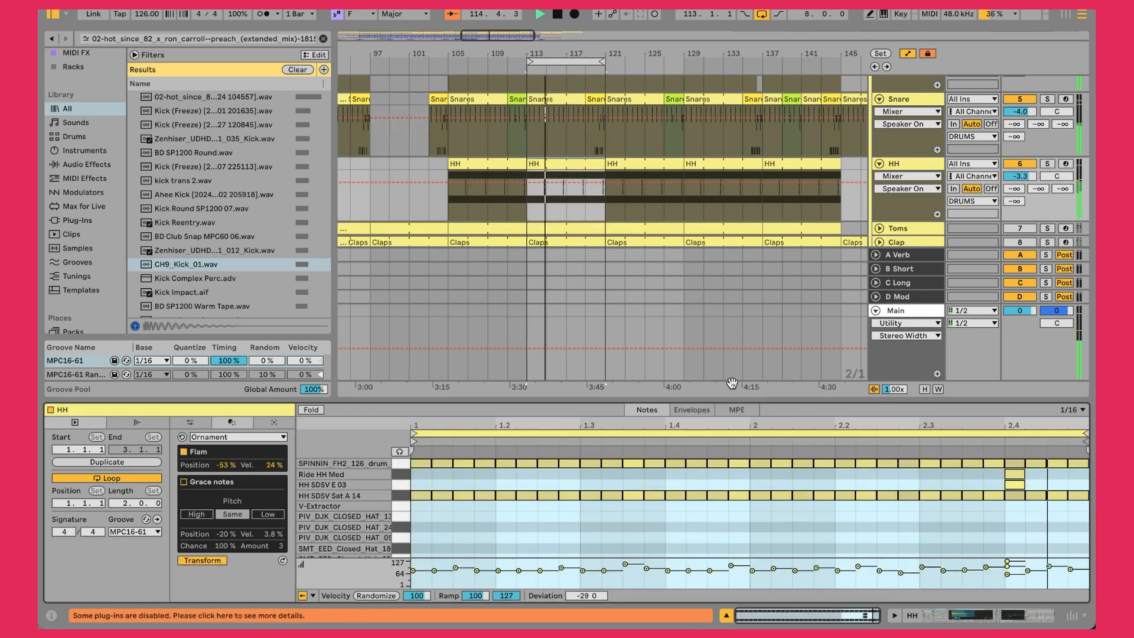
drag(723, 401, 715, 226)
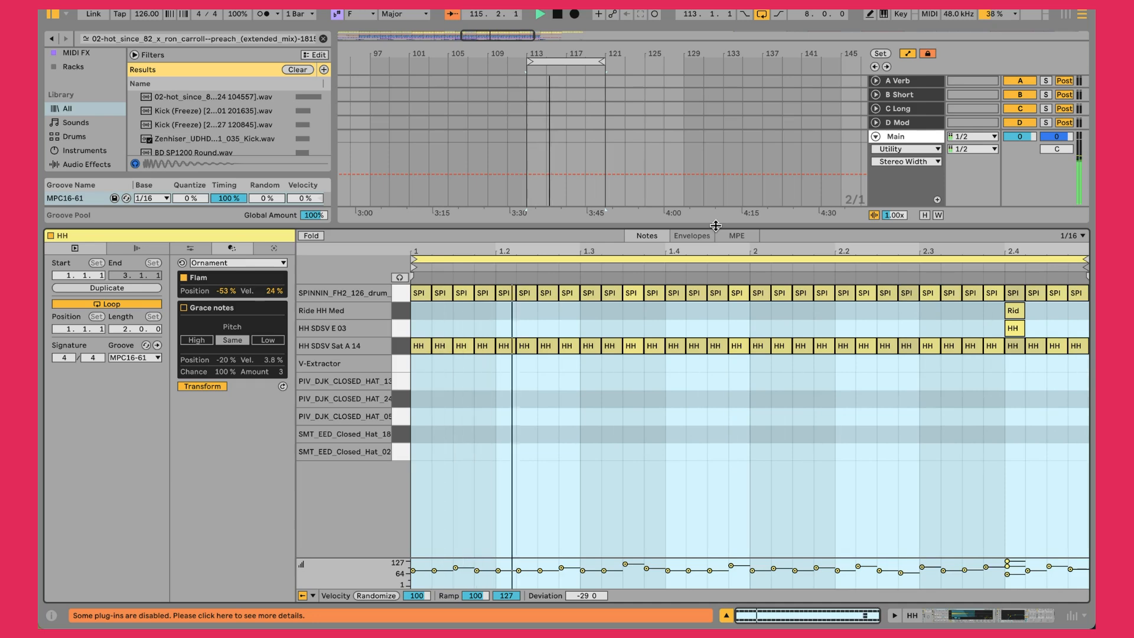
- Loop the first HH clip, bars 1 to 9, at the start of the arrangement and show all its note rows
drag(716, 225, 713, 407)
scroll(603, 122, left, 10)
scroll(403, 139, left, 5)
scroll(401, 137, up, 3)
click(382, 151)
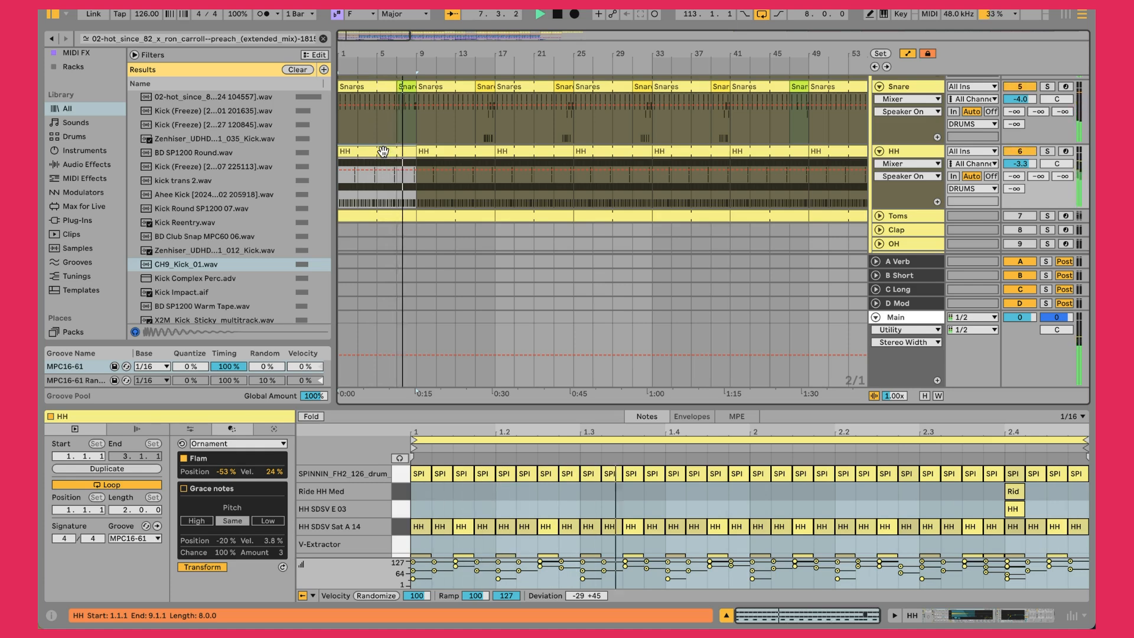
key(ctrl+l)
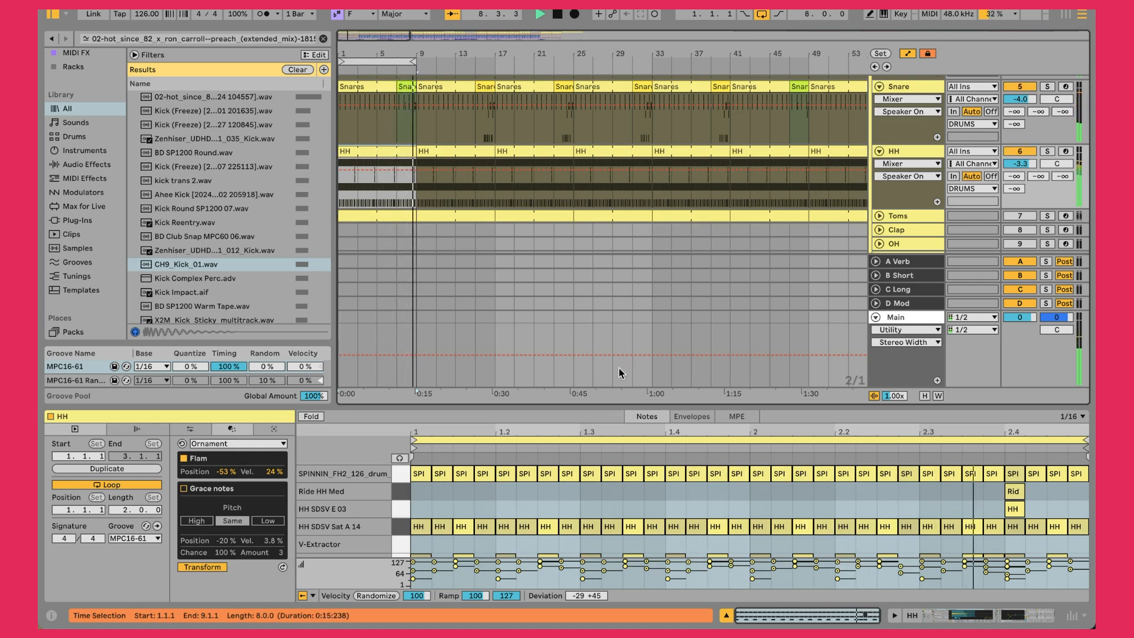
drag(608, 403, 608, 247)
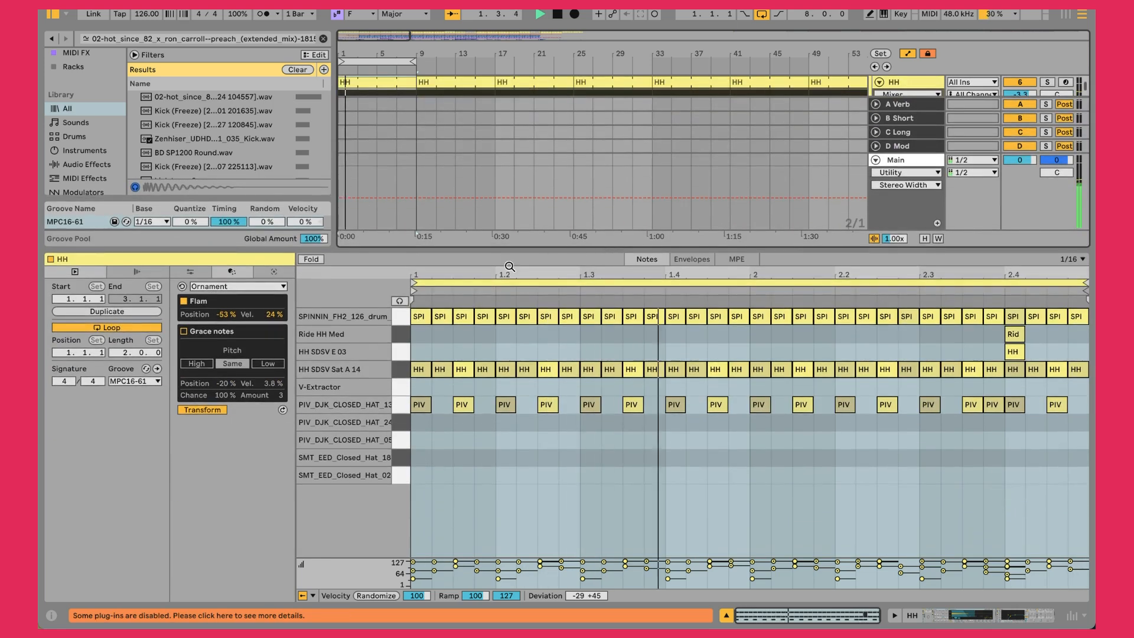
- Select the SPINNIN_FH2_126 note at 1.2 and audition the HH SDSV Sat A 14 hi-hat row
click(504, 316)
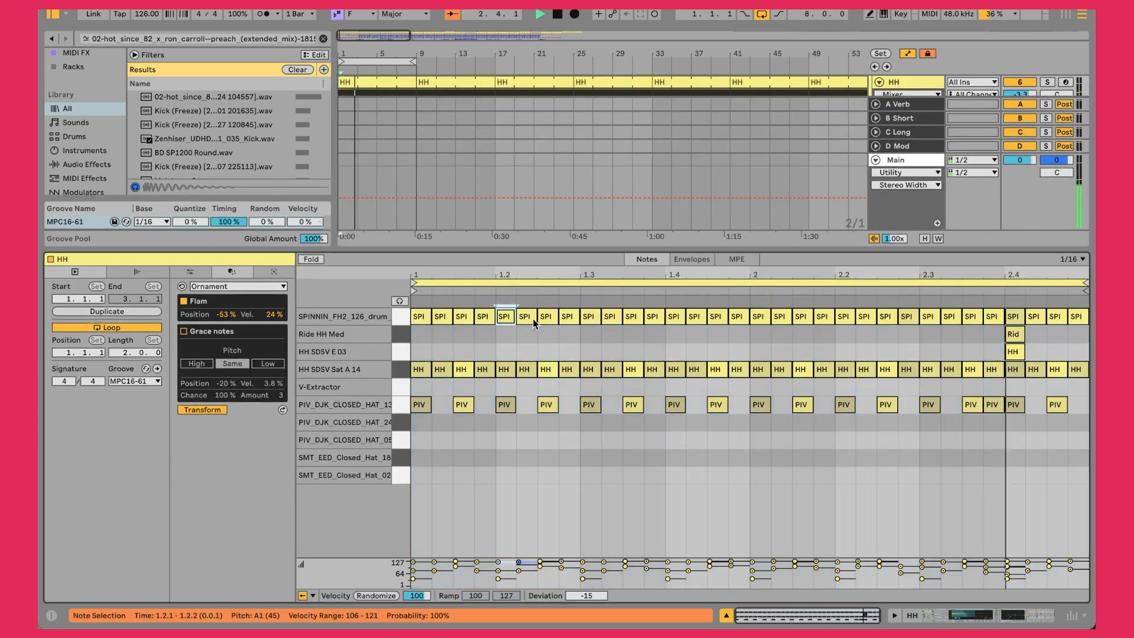
click(398, 374)
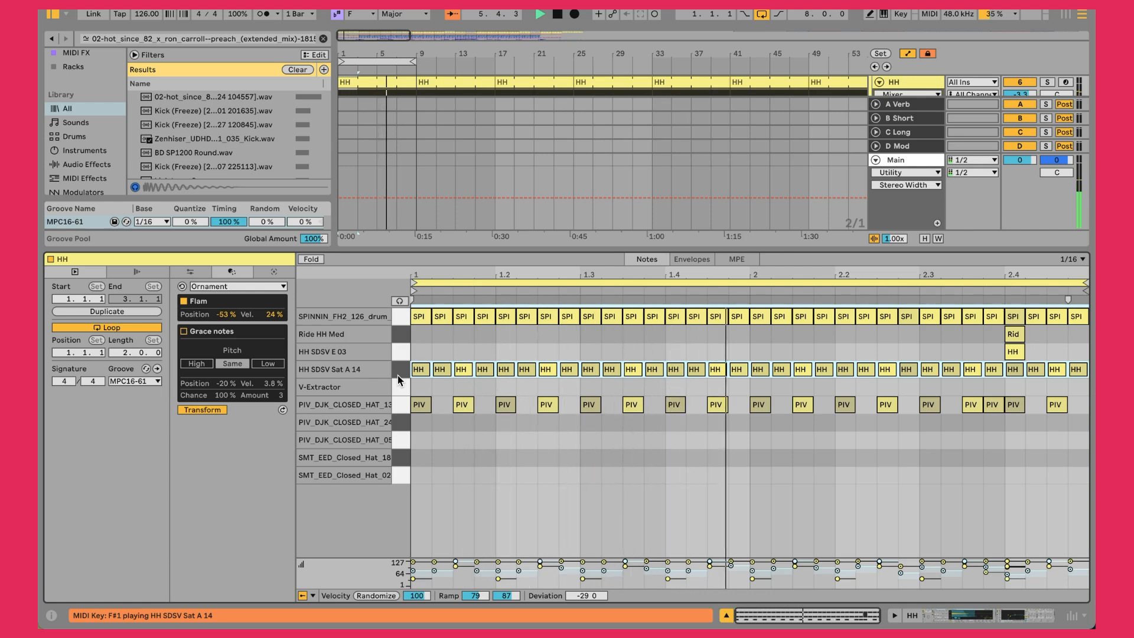
- Audition the SPINNIN shaker, HH SDSV Sat A 14 and PIV_DJK_CLOSED_HAT_13 rows, and select the HH SDSV E 03 note at 2.4
click(395, 318)
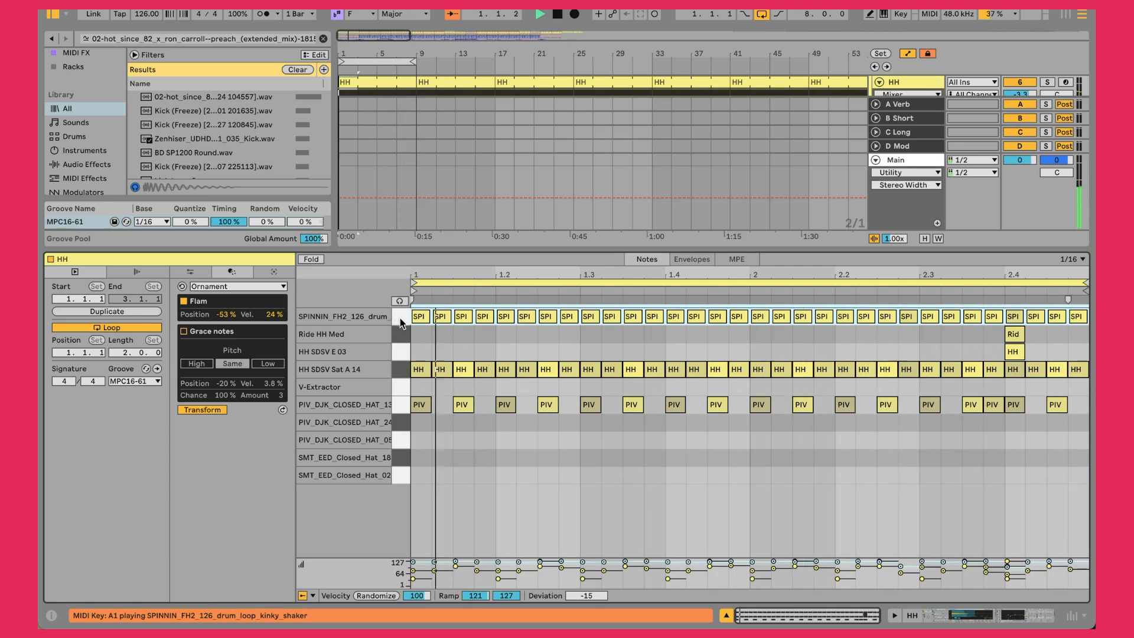
click(399, 374)
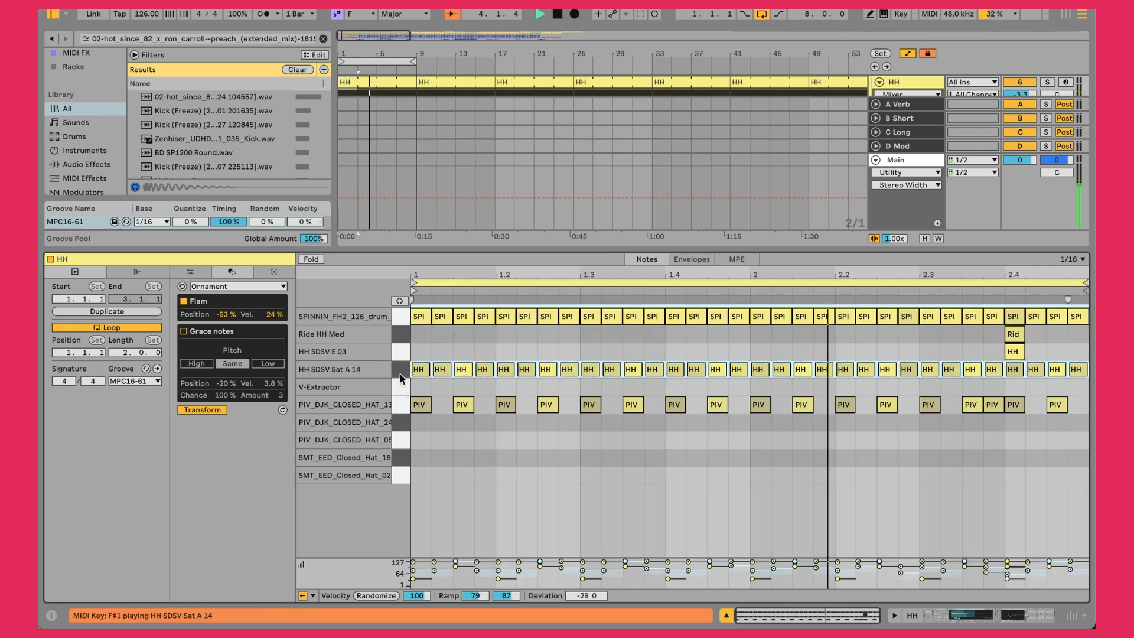
click(404, 406)
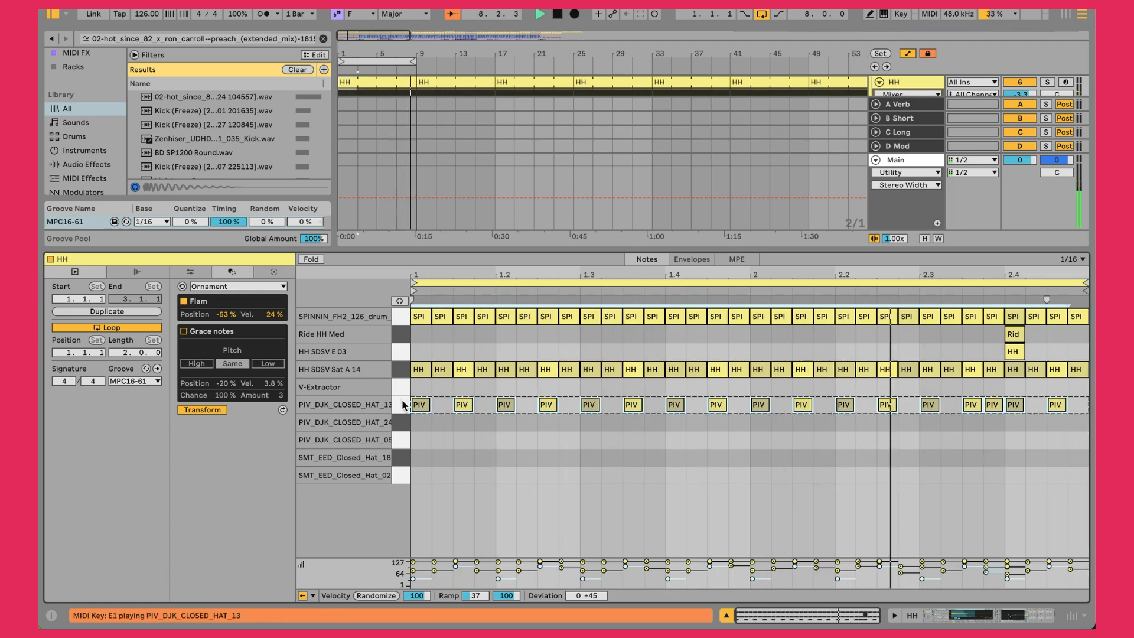
click(1015, 351)
click(1020, 351)
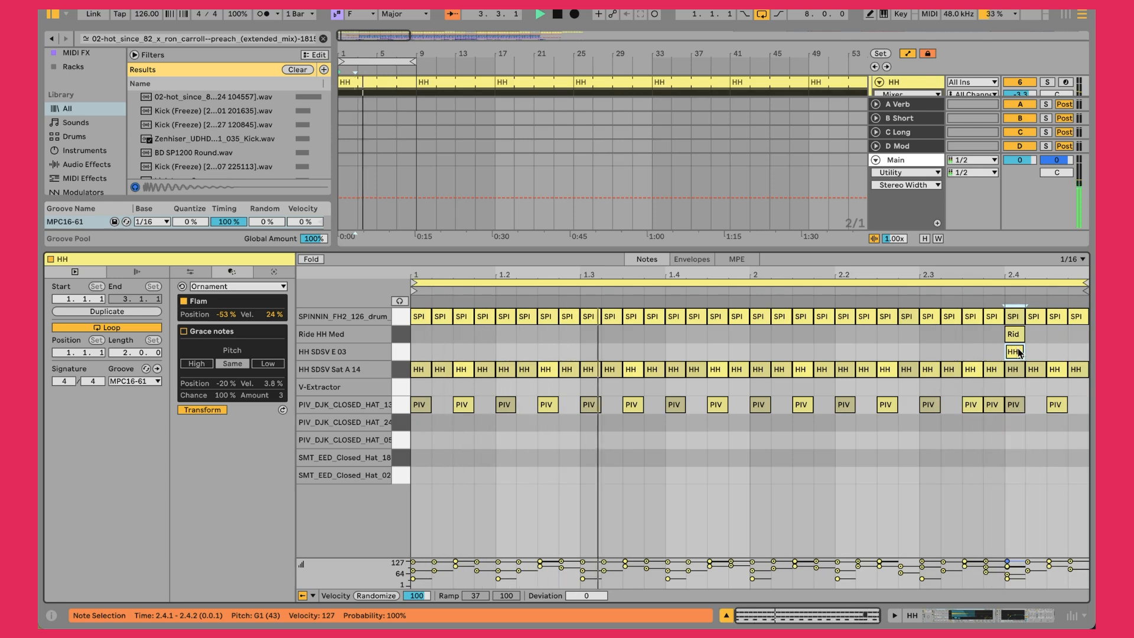
- Show the HH drum rack devices and open the Ride HH Med pad's pitch and amplitude controls
key(shift+Tab)
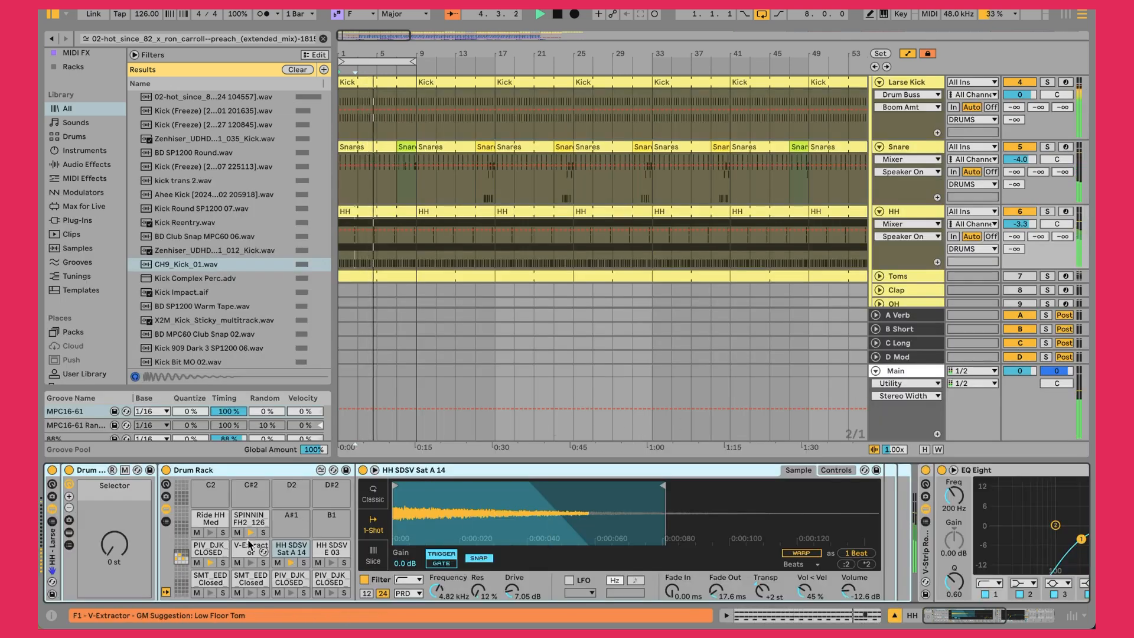
click(212, 520)
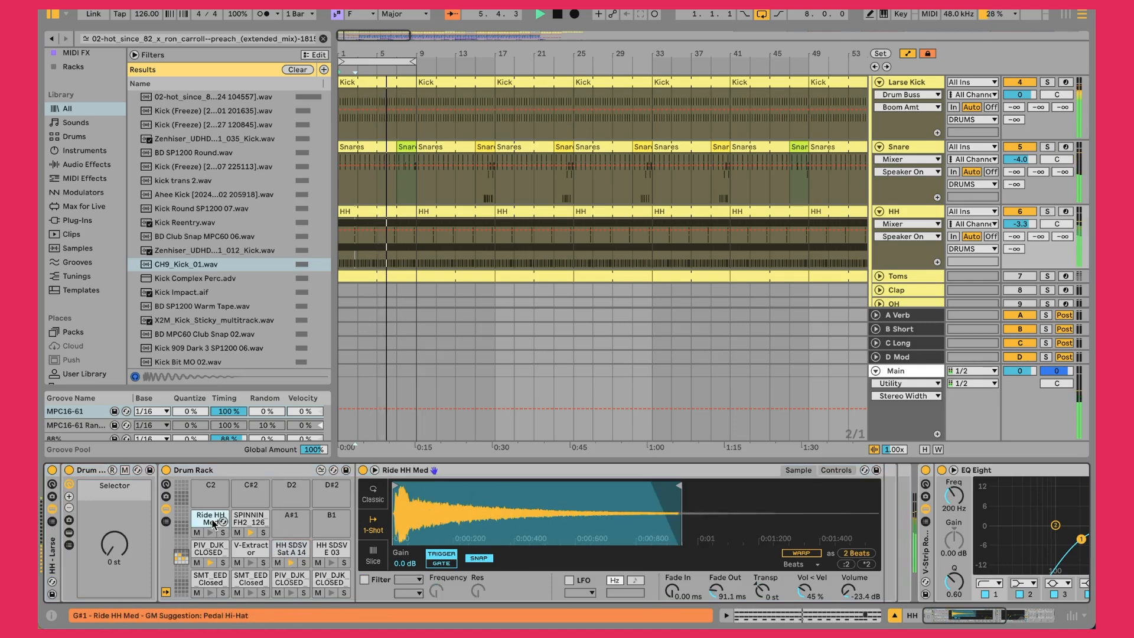
click(842, 471)
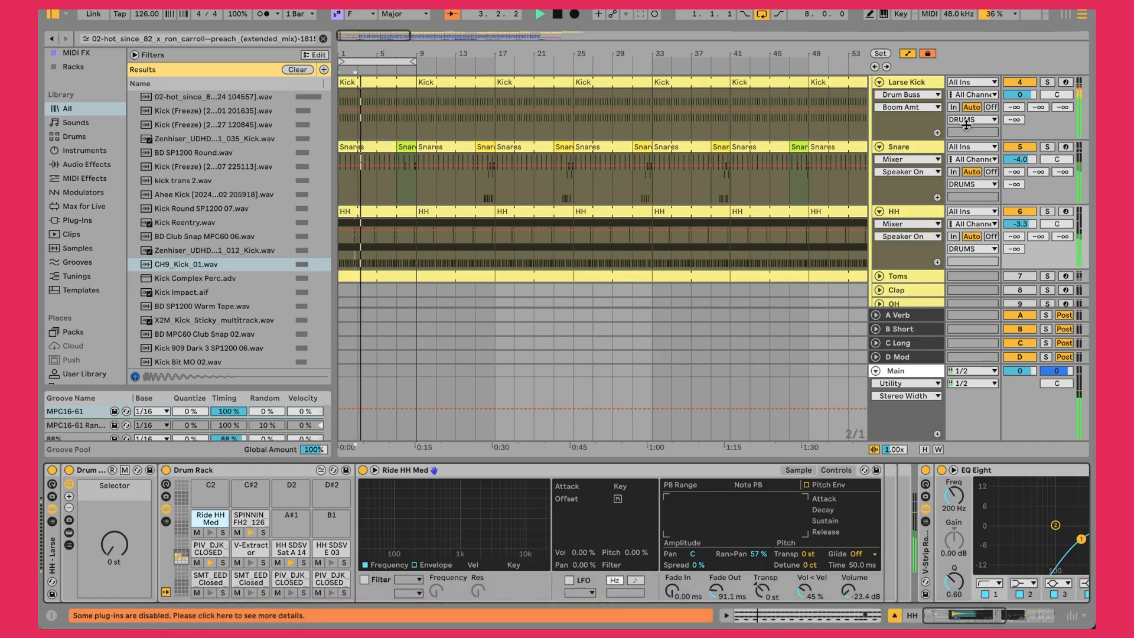
- Set the Drive of the HH track's sidechain and saturation rack to 2.55 dB
click(917, 215)
scroll(681, 559, right, 10)
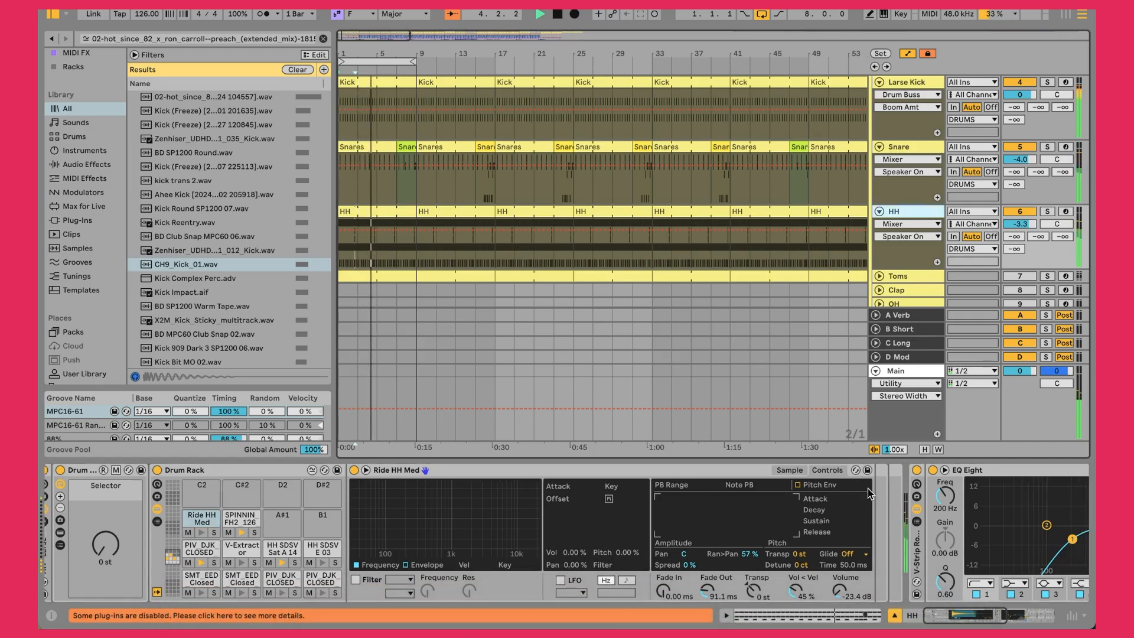
scroll(681, 559, right, 5)
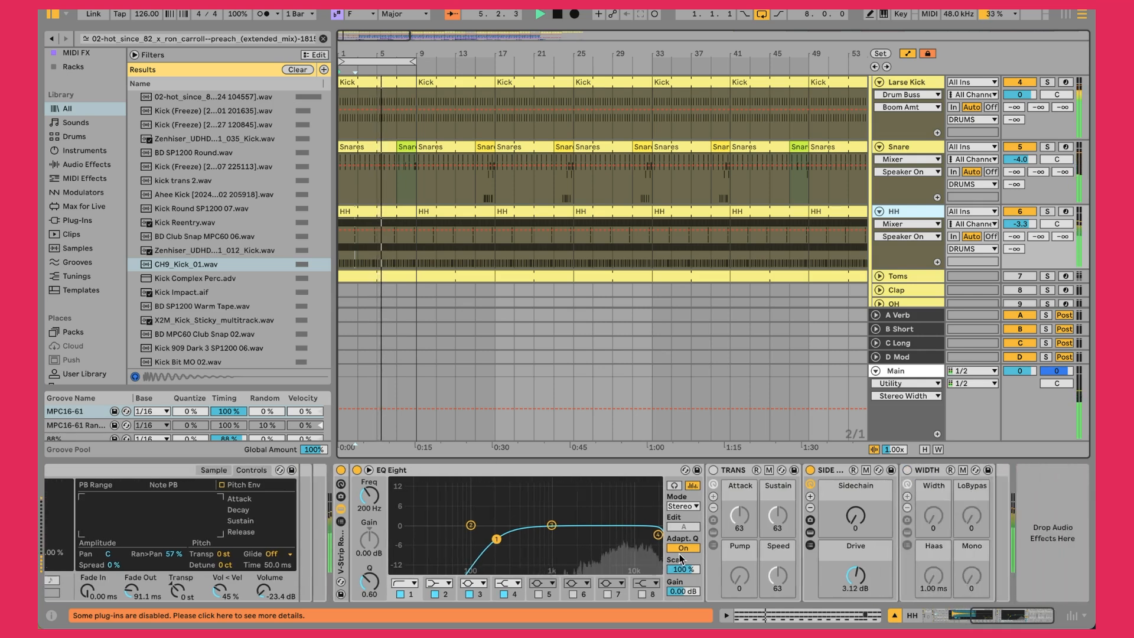
drag(852, 570, 858, 577)
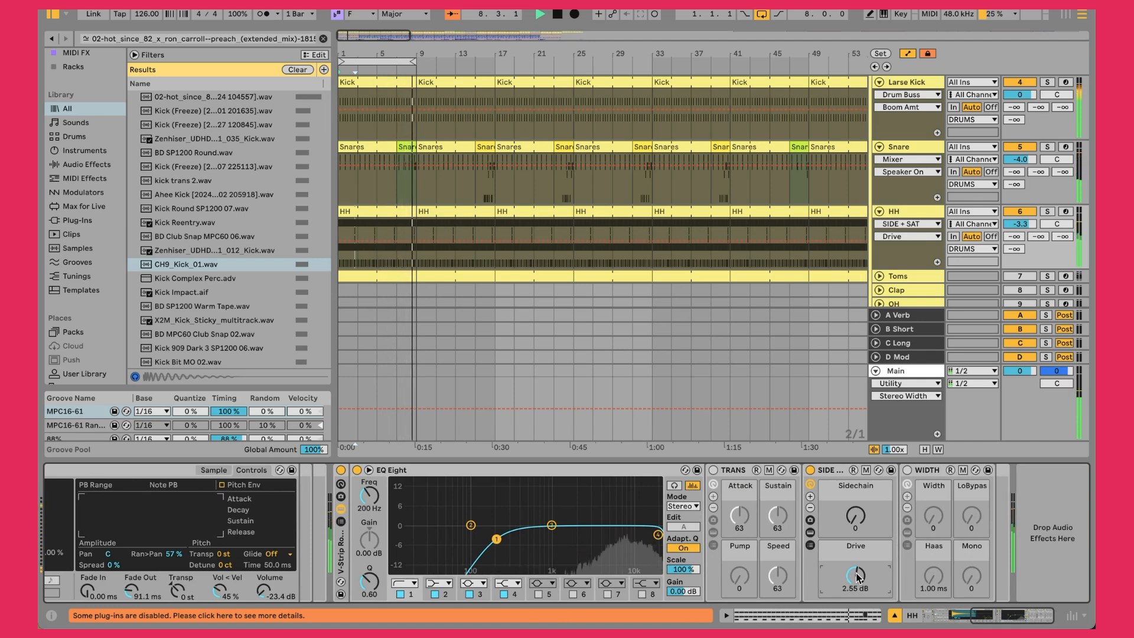
- Switch back and forth between the remade drums and the reference track to compare the kick, snare and hi-hats
click(914, 212)
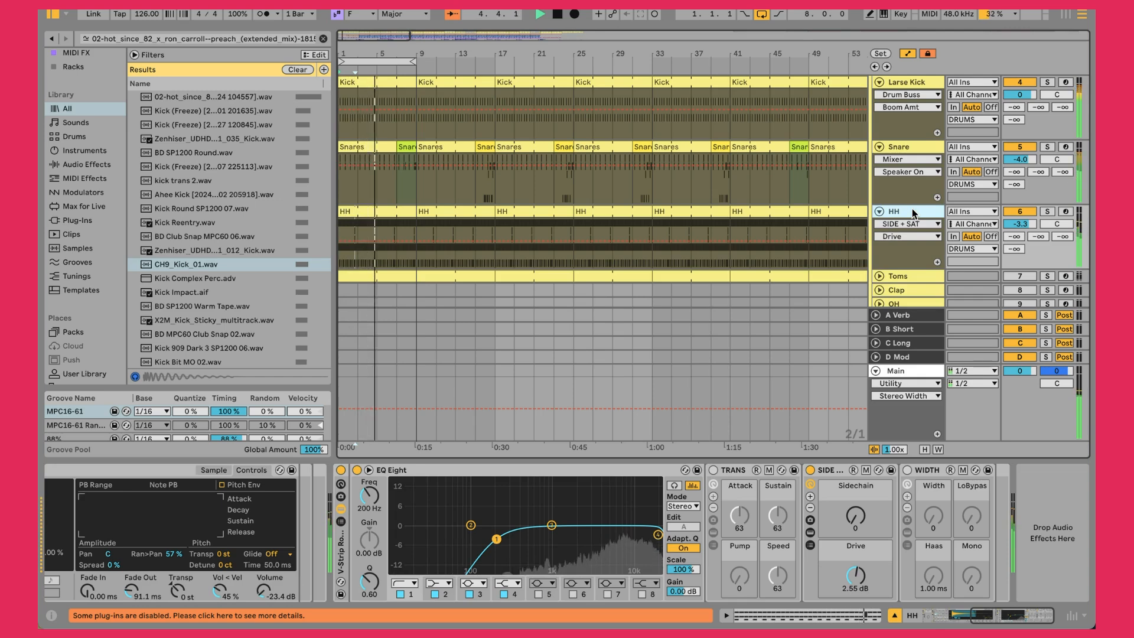
key(s)
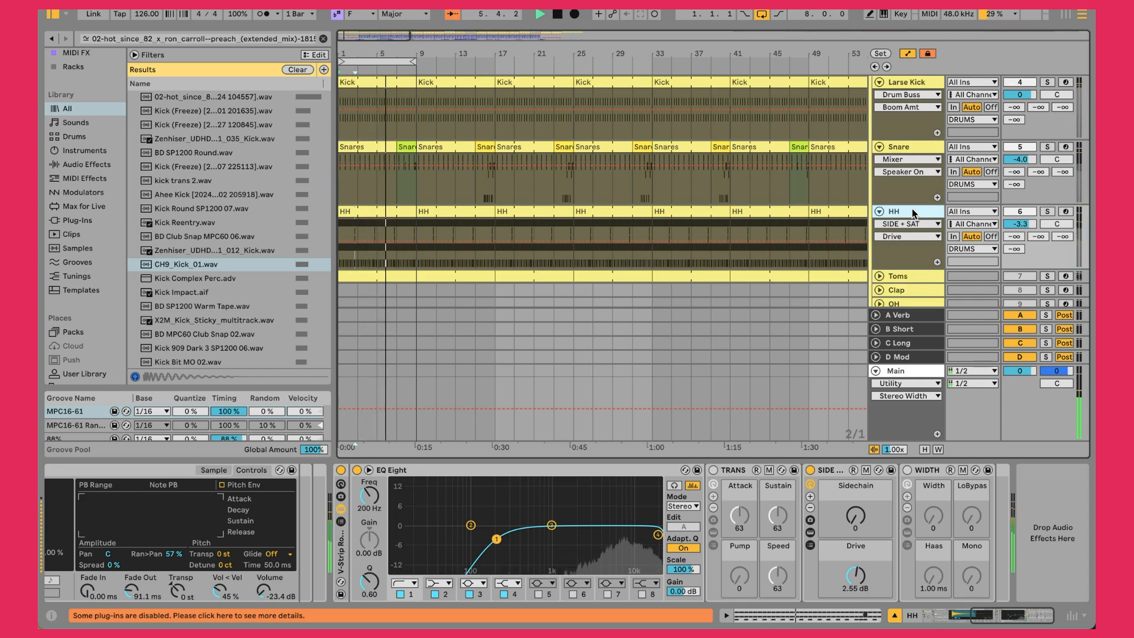
key(s)
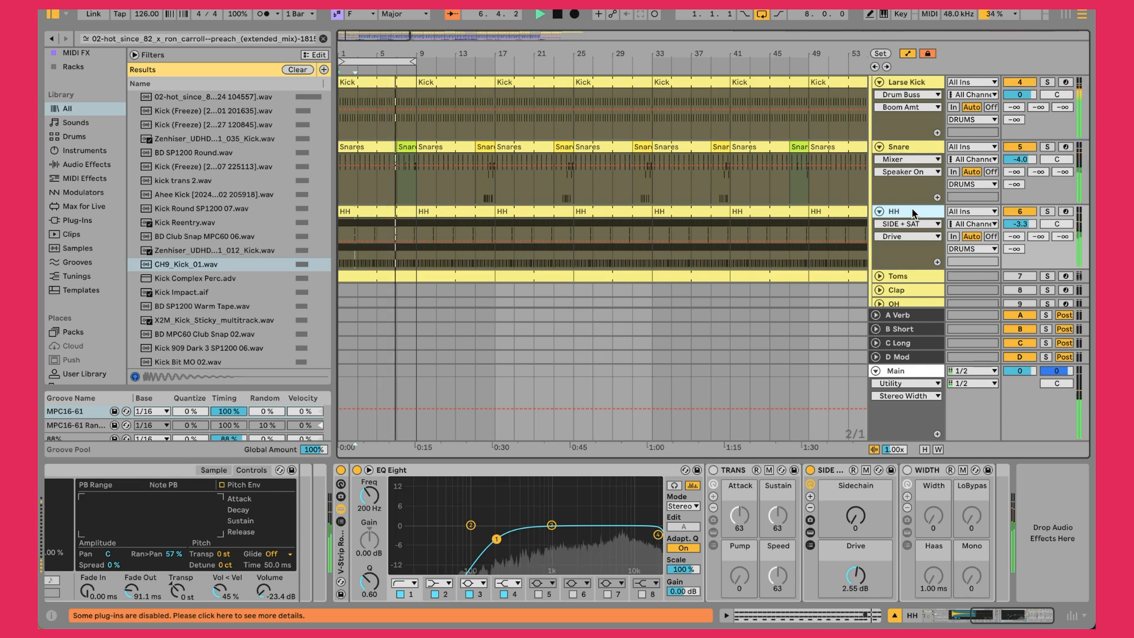
key(s)
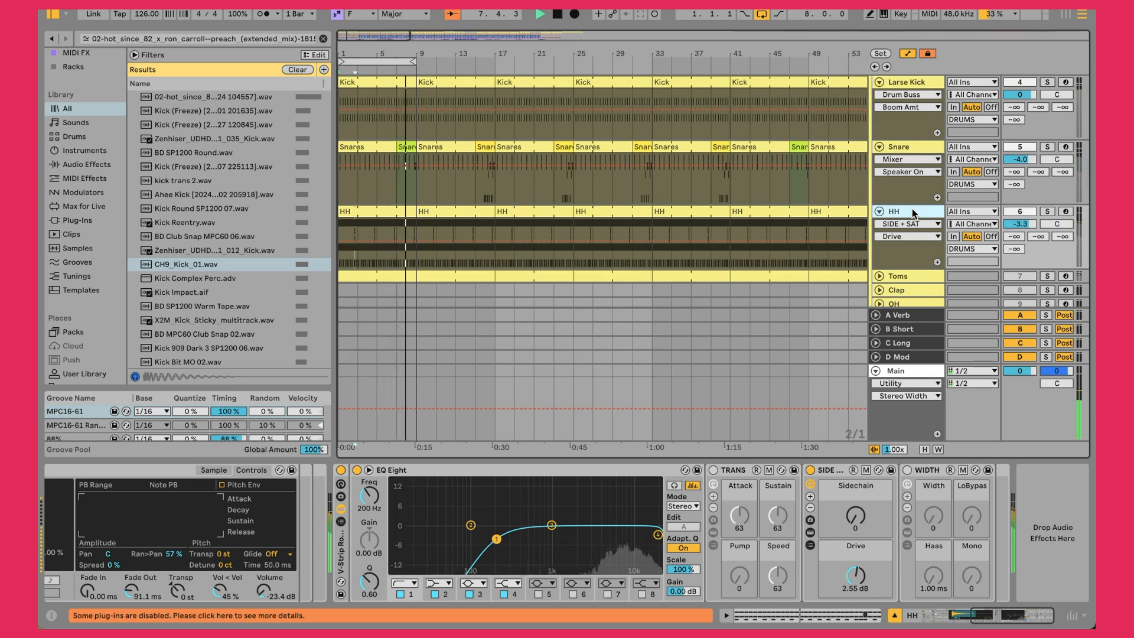
key(s)
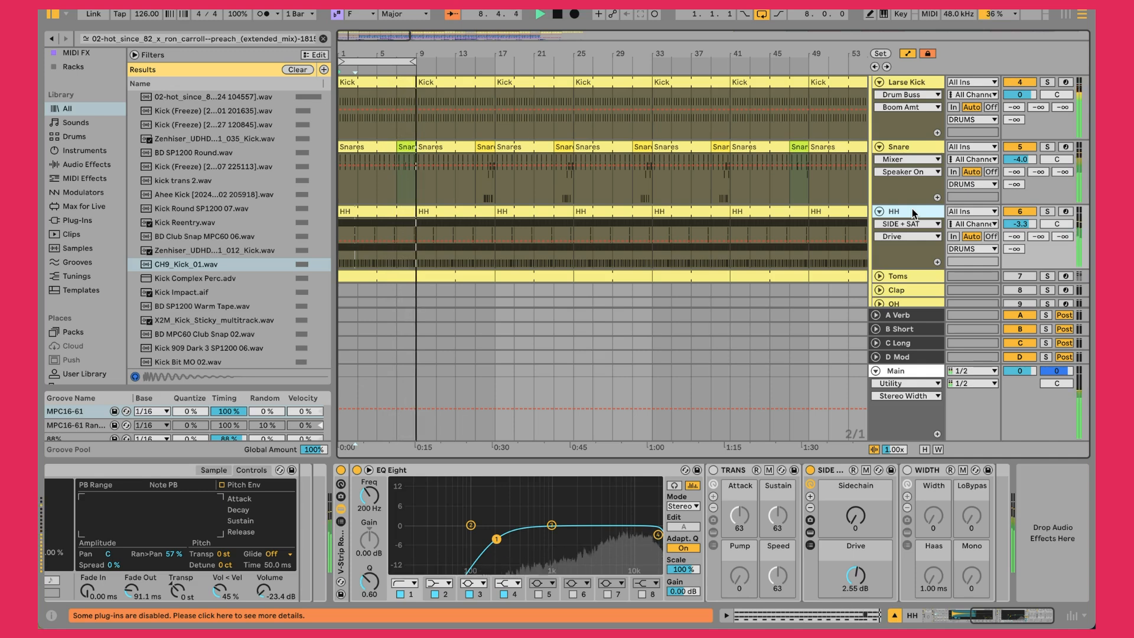
key(s)
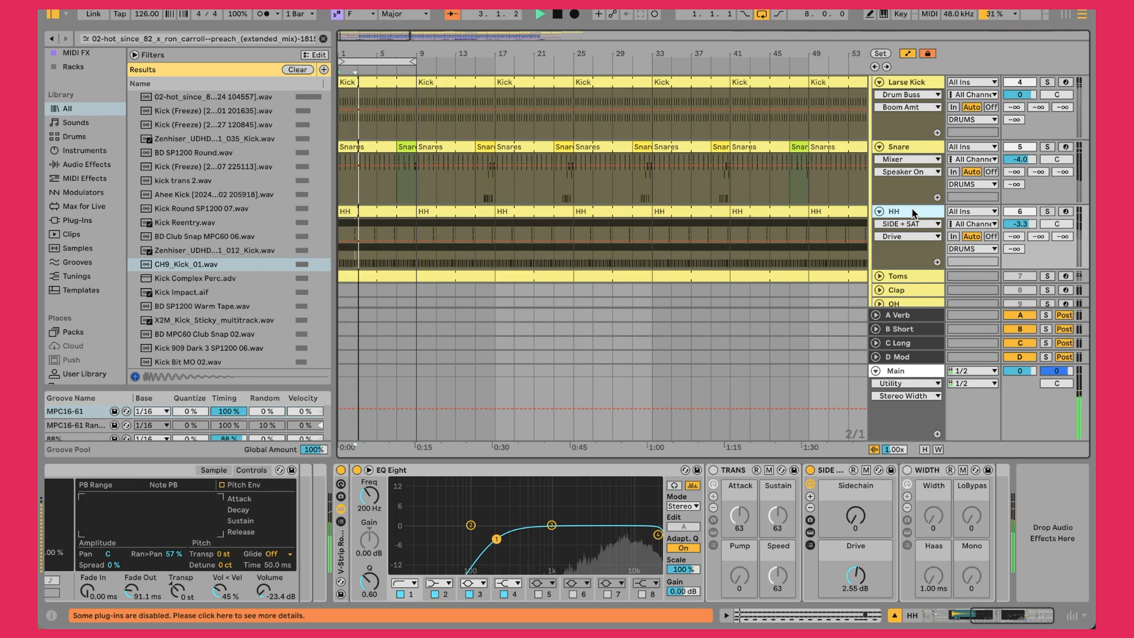
key(s)
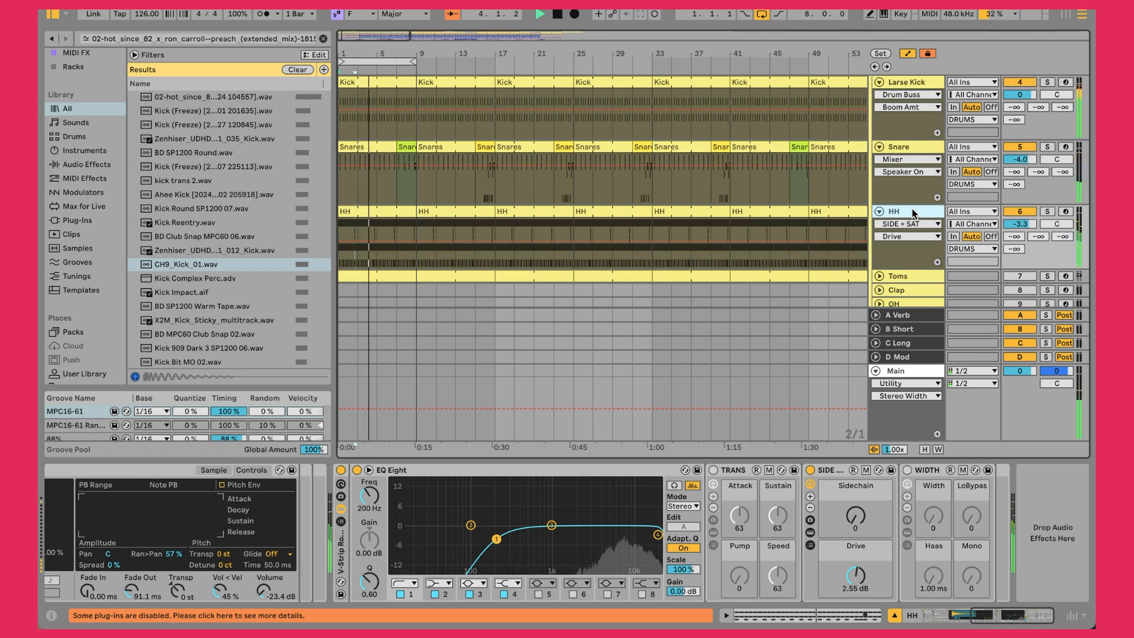
key(s)
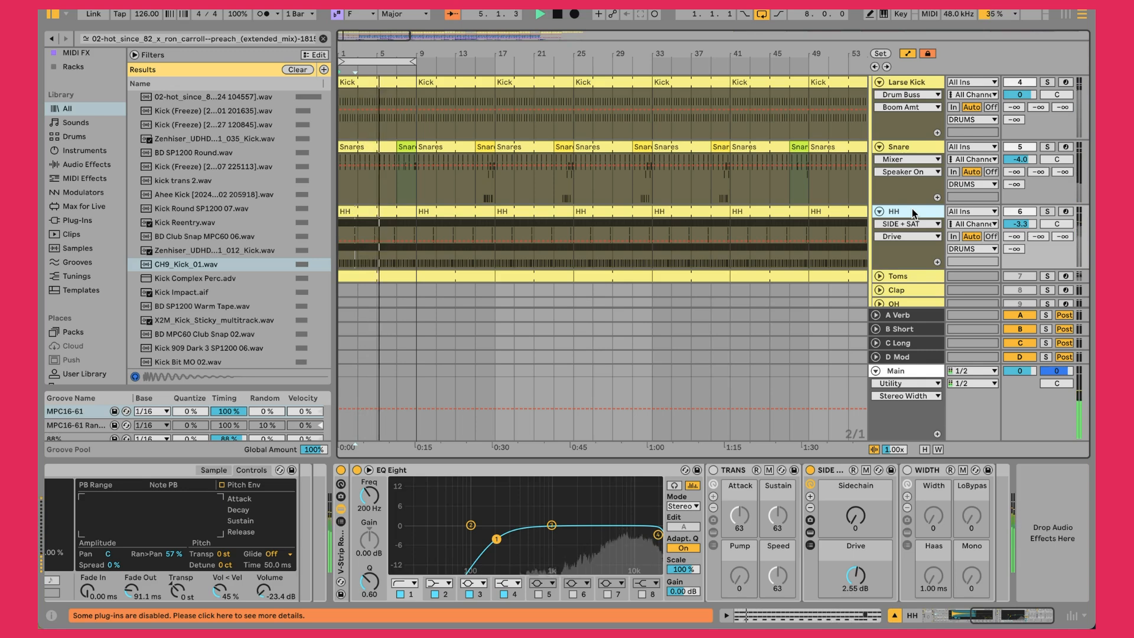
key(s)
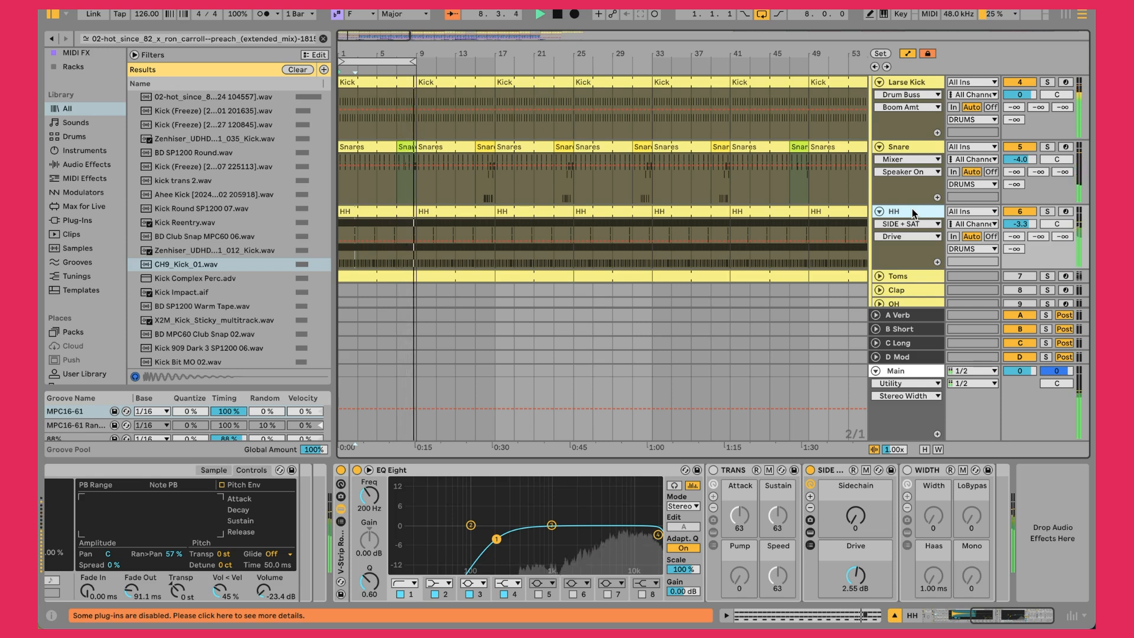
- Turn on and unfold the Toms track
scroll(913, 208, down, 3)
click(1016, 235)
click(879, 235)
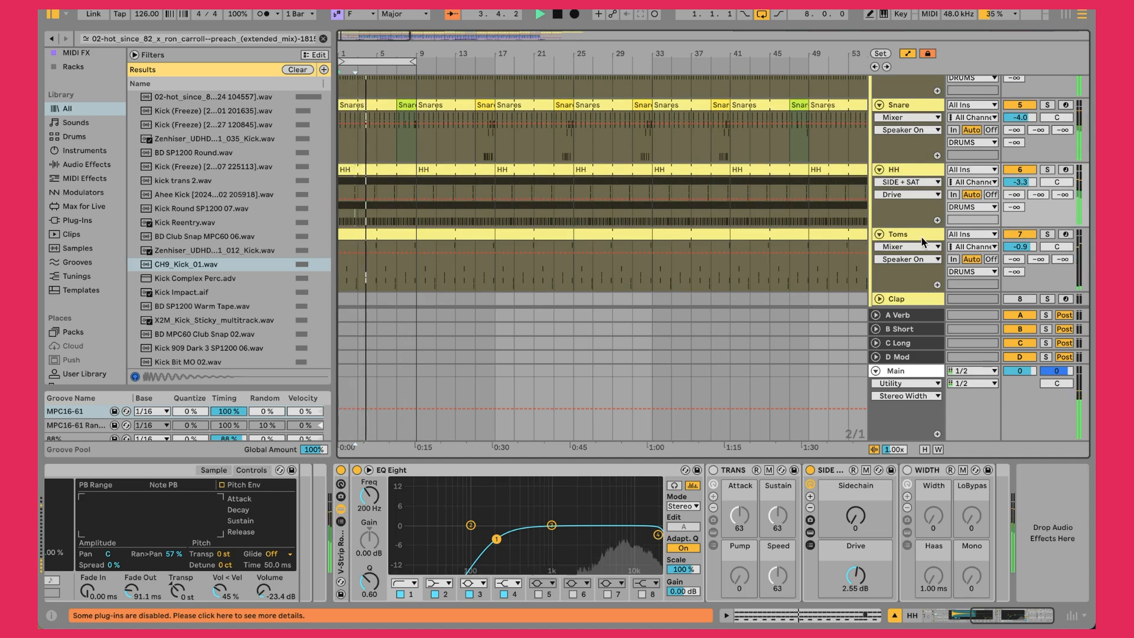
- Try adjusting the Toms track volume, undo it, and compare the drums including toms with the reference track
drag(1025, 247, 1026, 246)
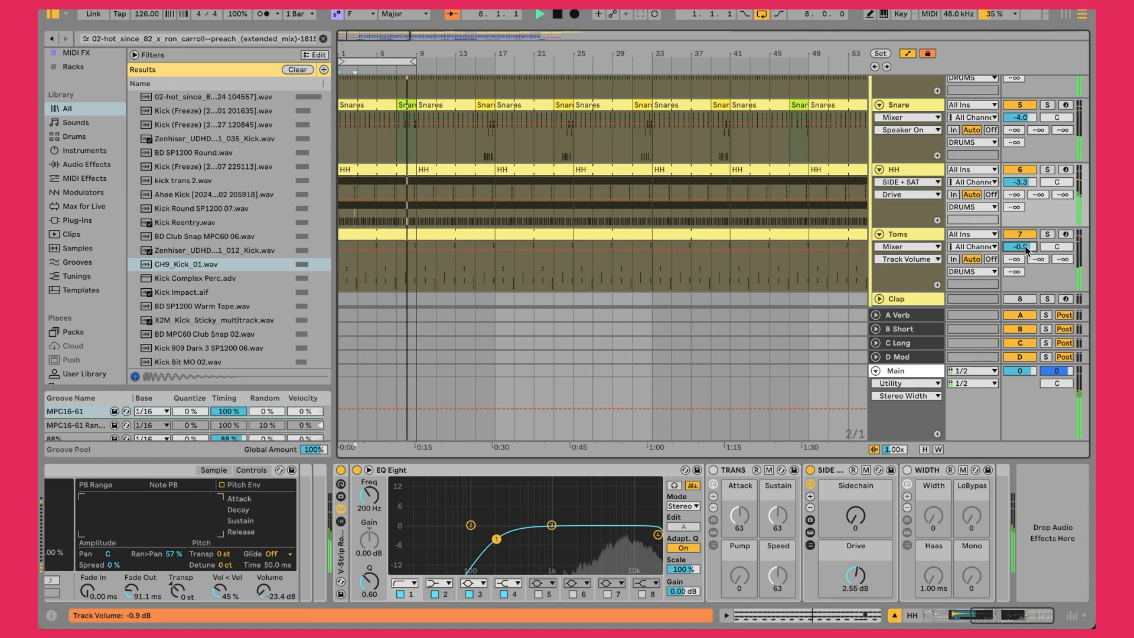
key(super+z)
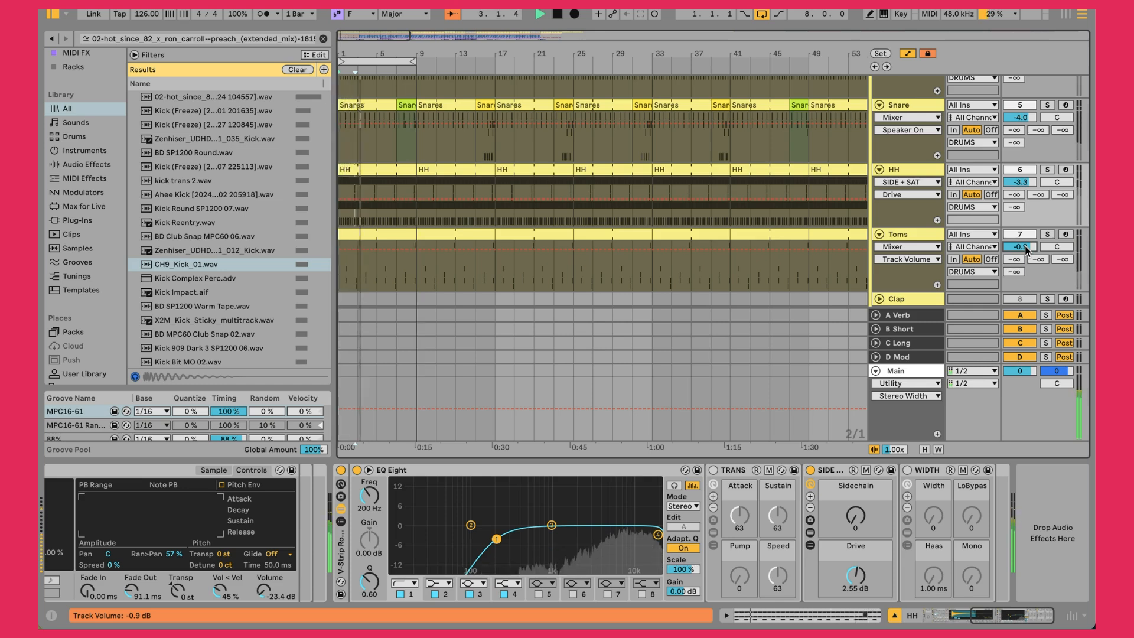
key(s)
key(0)
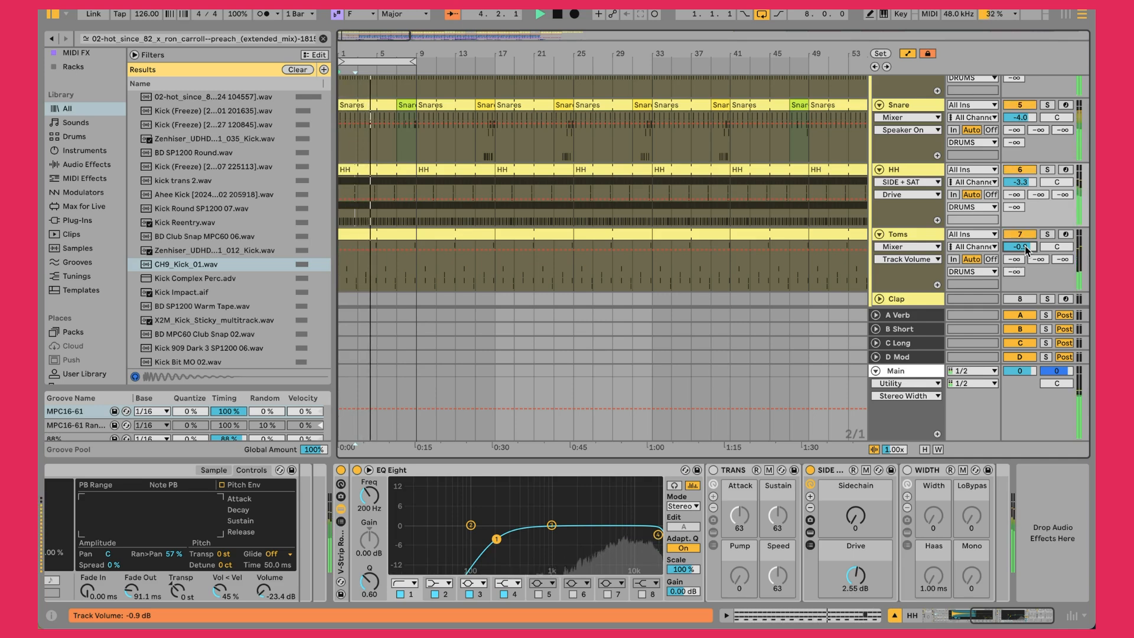
key(0)
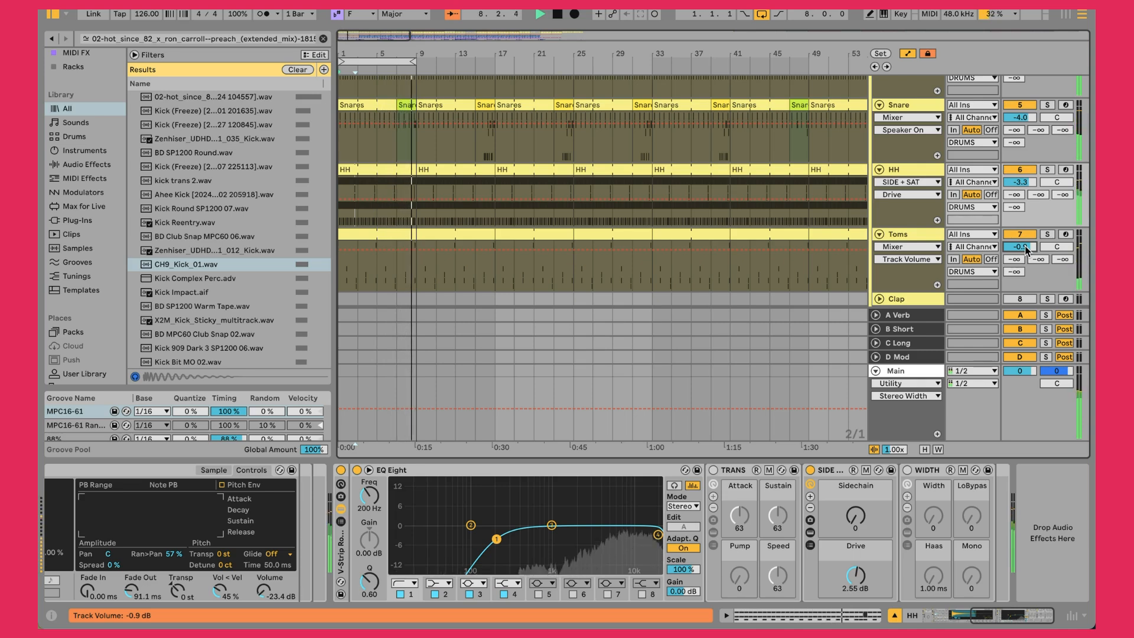
- Open the first Toms clip in the note editor and briefly solo the Toms track to hear its pattern
double_click(371, 233)
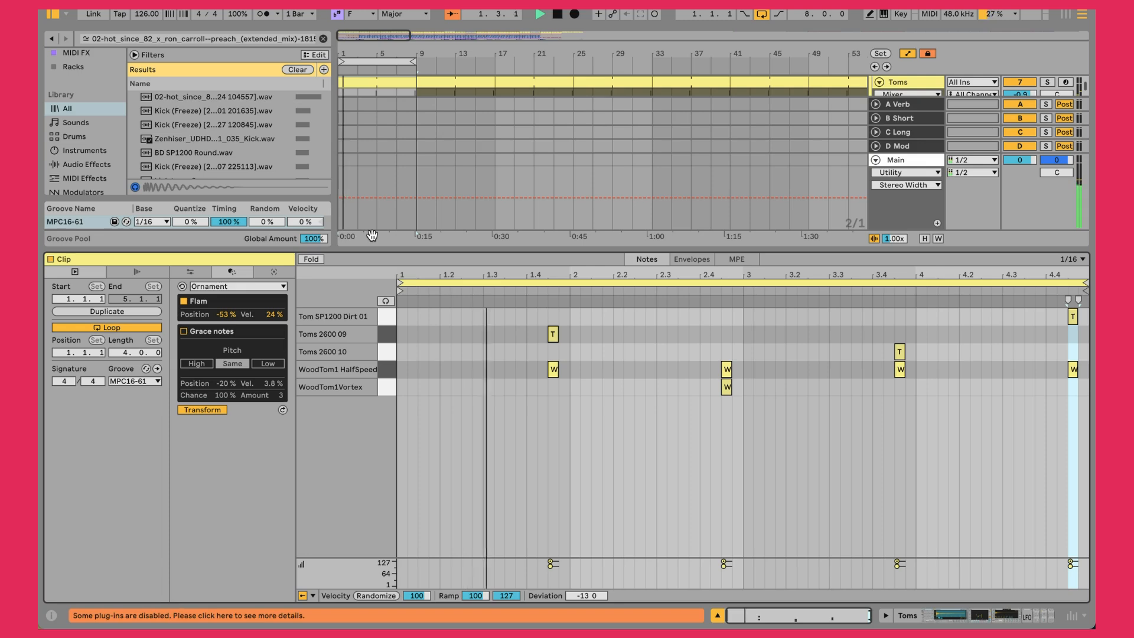
click(524, 330)
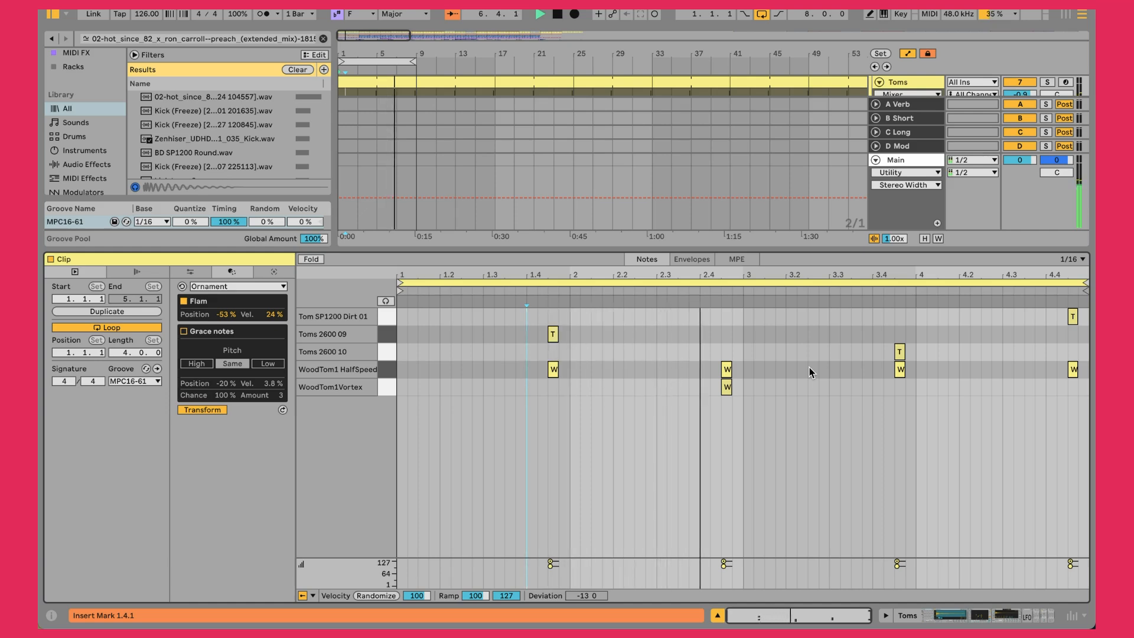
click(1049, 83)
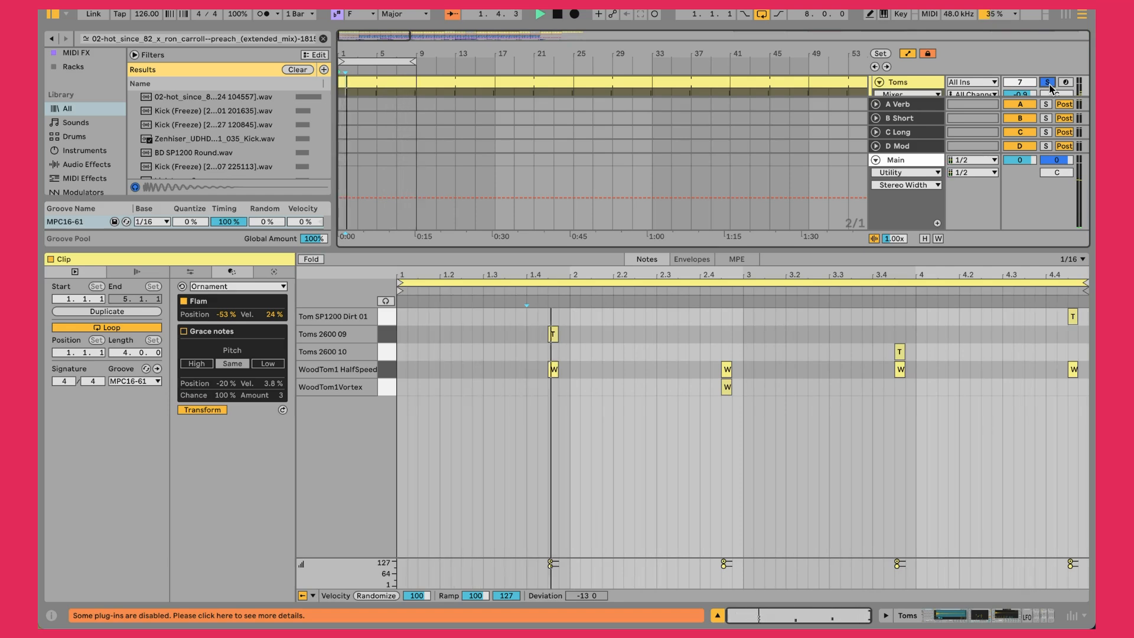
click(1050, 87)
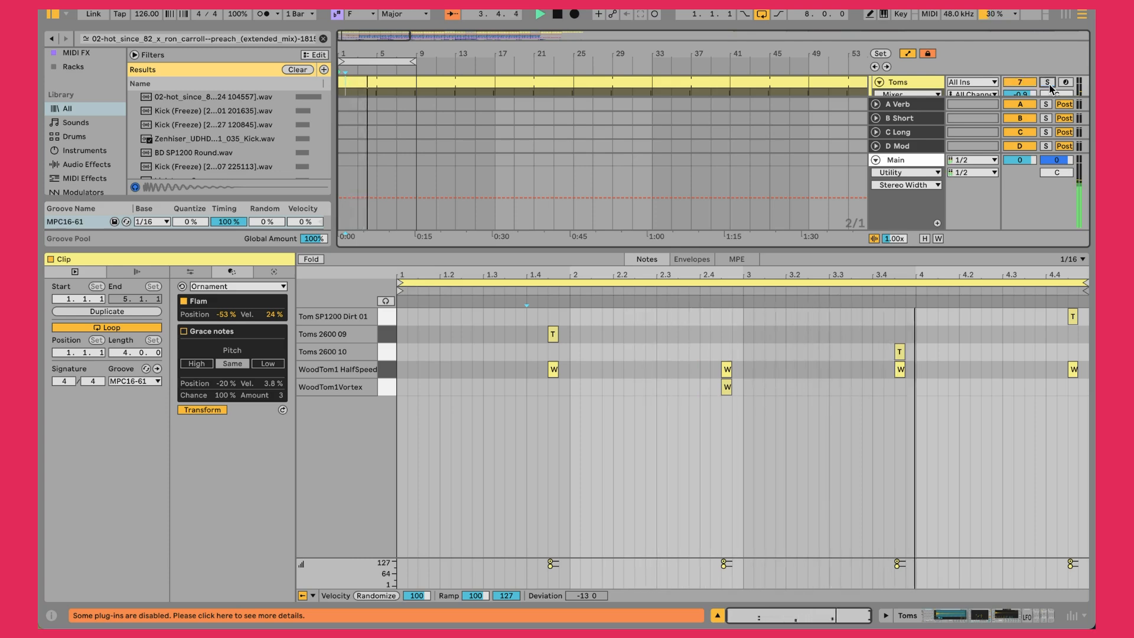
- Examine the Toms track's effect chain, including EQ Eight, Hybrid Reverb and the LFO modulating the filter frequency
double_click(914, 81)
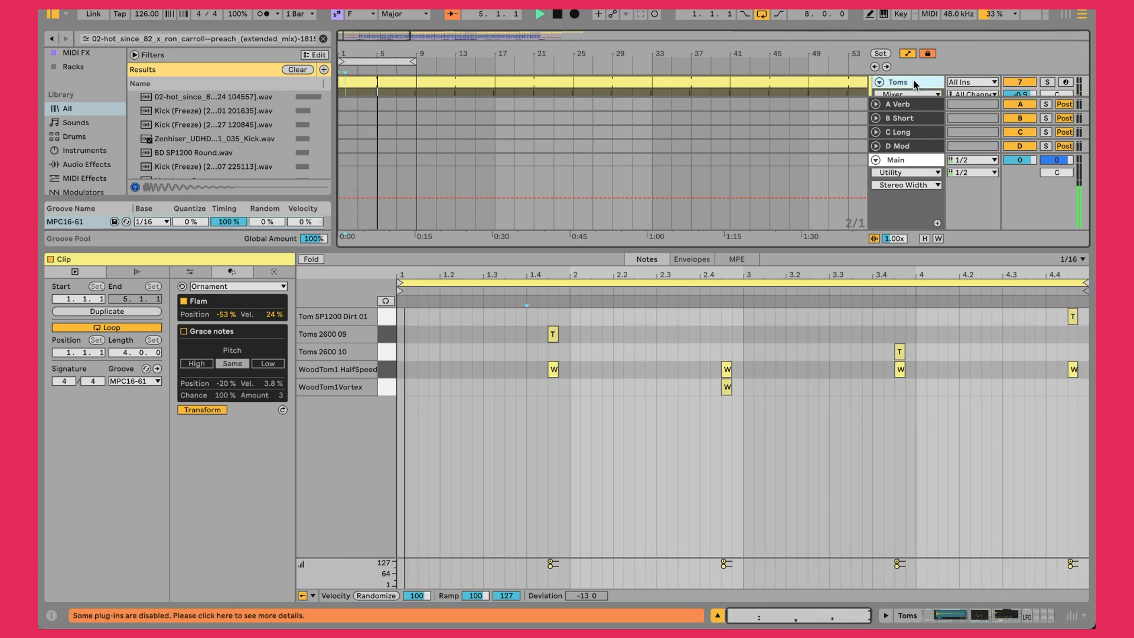
scroll(506, 507, right, 5)
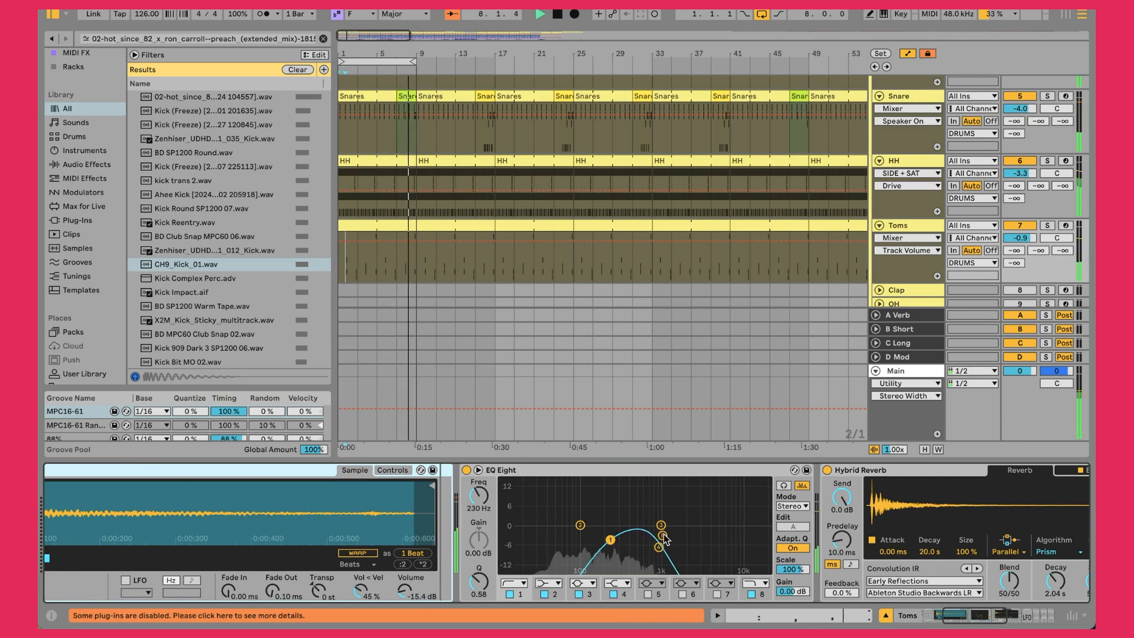
scroll(686, 534, right, 10)
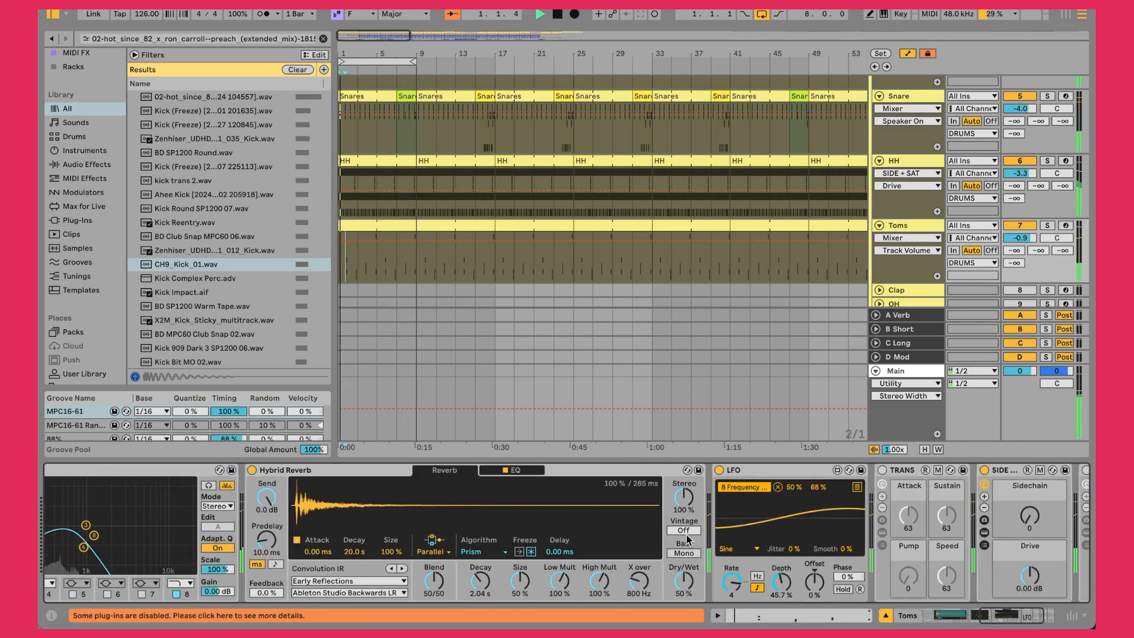
scroll(687, 539, left, 10)
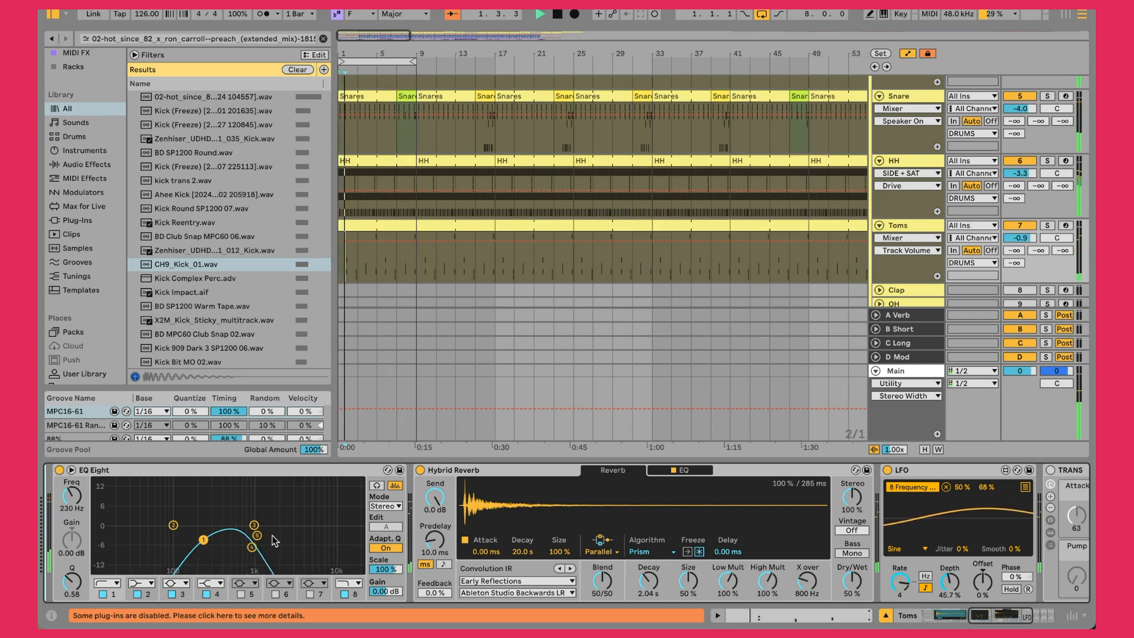
click(484, 472)
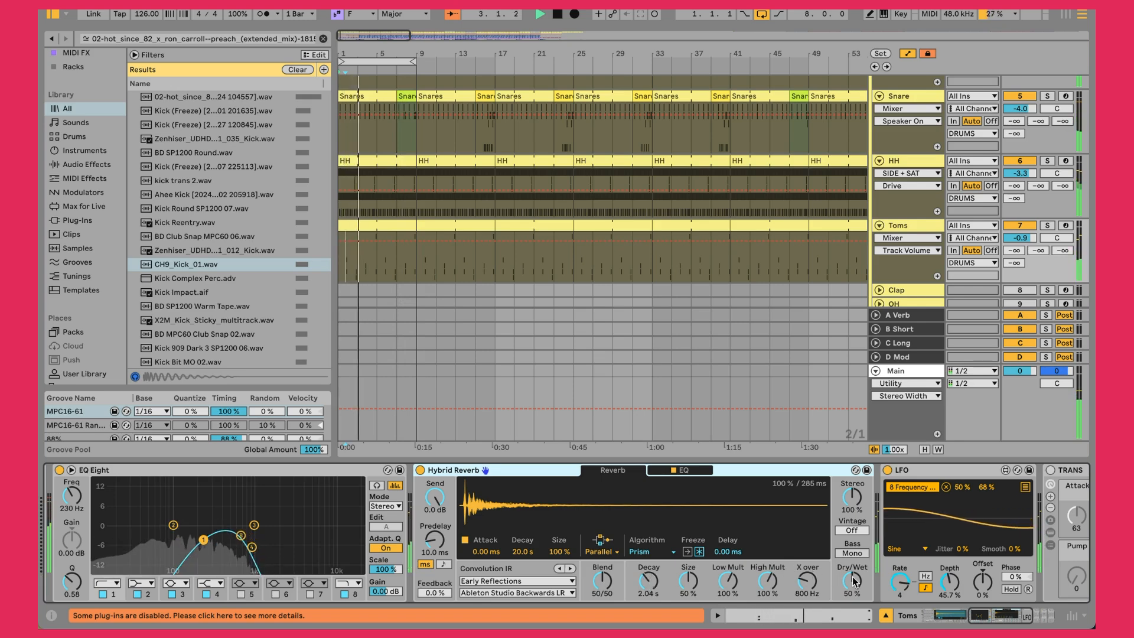
scroll(855, 582, right, 5)
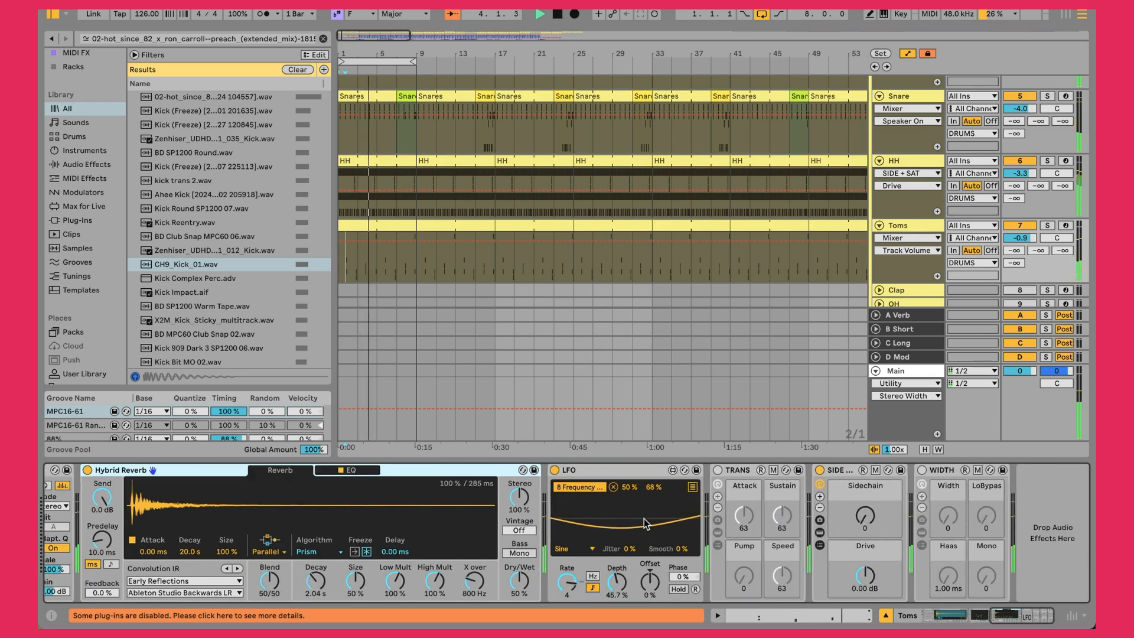
scroll(614, 515, left, 5)
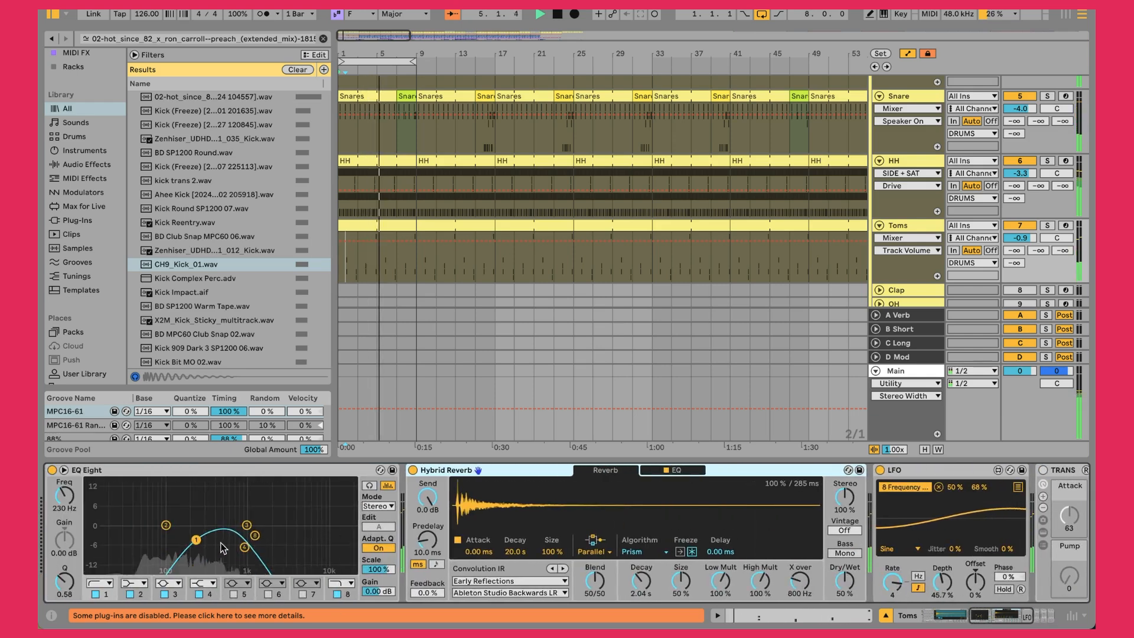
- Examine the remaining devices in the Toms track's effect chain, including the TRANS, SIDE + SAT and WIDTH racks
scroll(299, 532, right, 5)
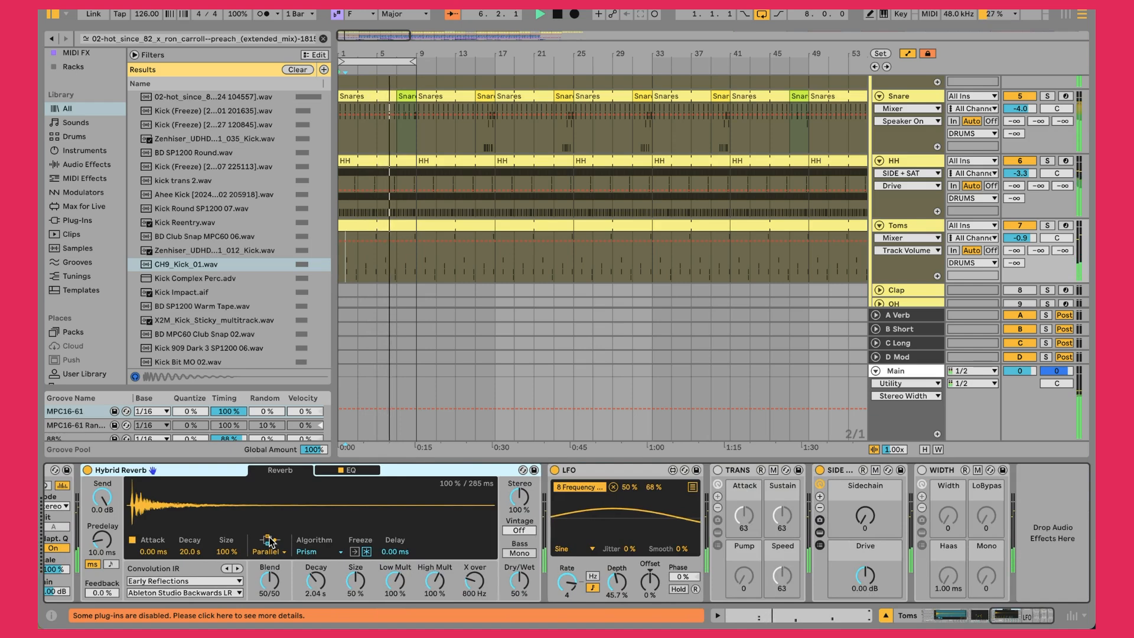
scroll(802, 509, left, 5)
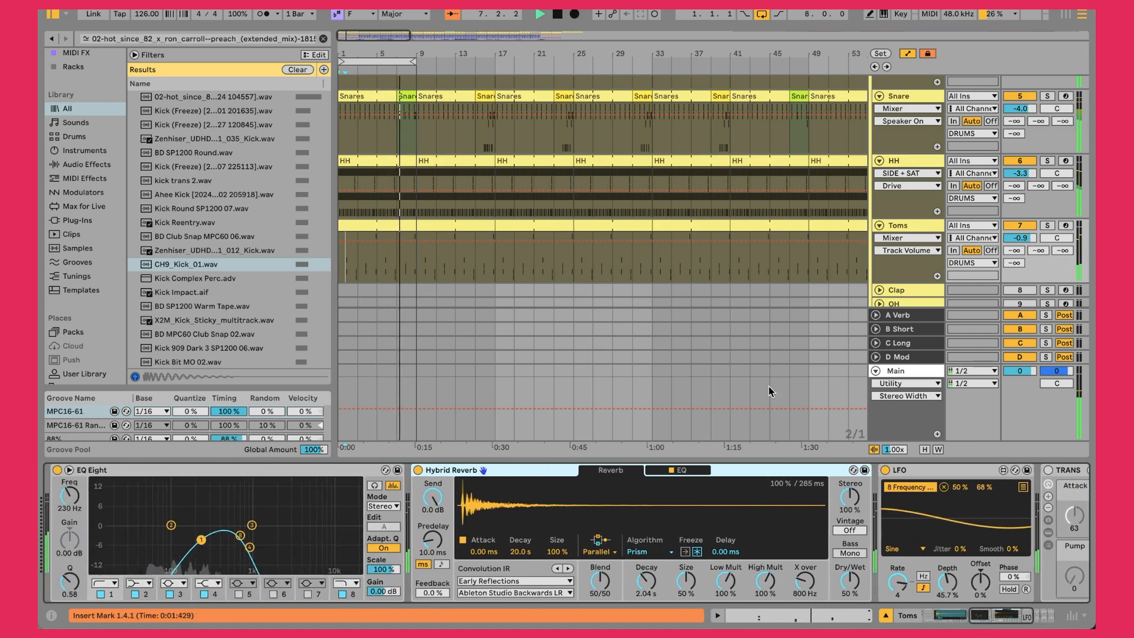
scroll(716, 243, up, 1)
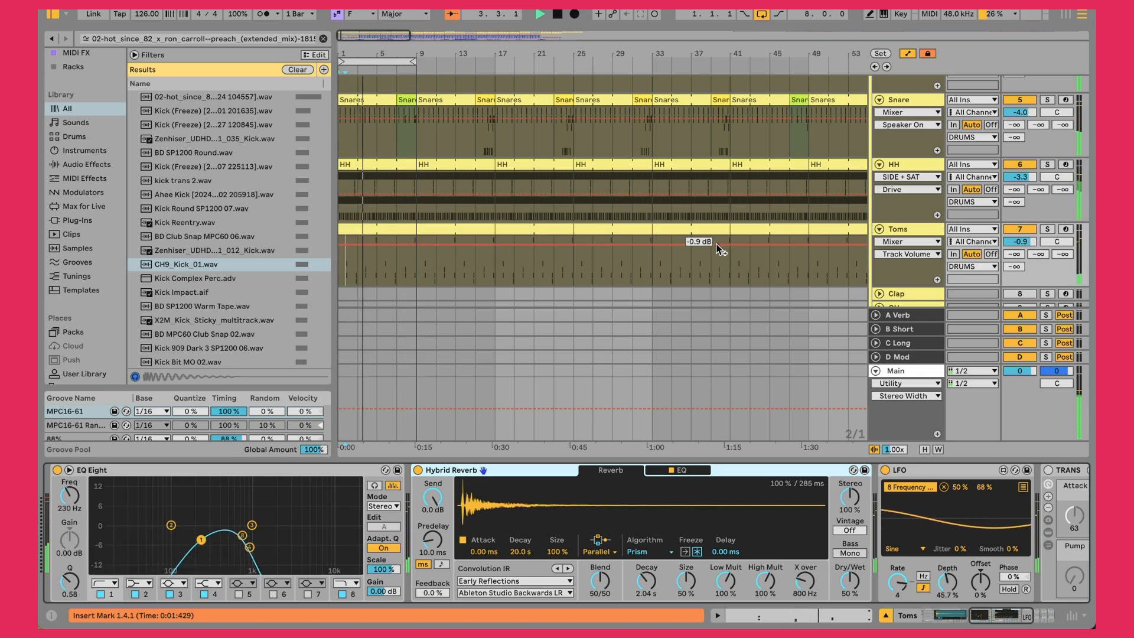
- Loop playback over the first Claps clip, from bar 57 to 65, and turn on and unfold the Clap track
drag(584, 49, 584, 22)
scroll(508, 148, down, 4)
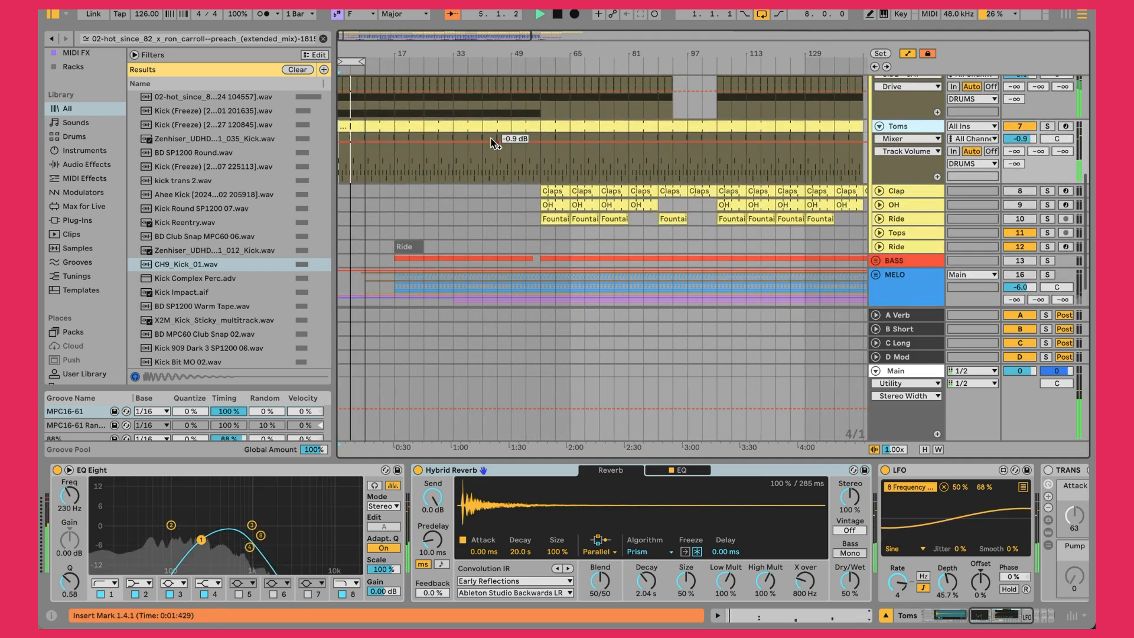
click(559, 191)
scroll(559, 192, up, 1)
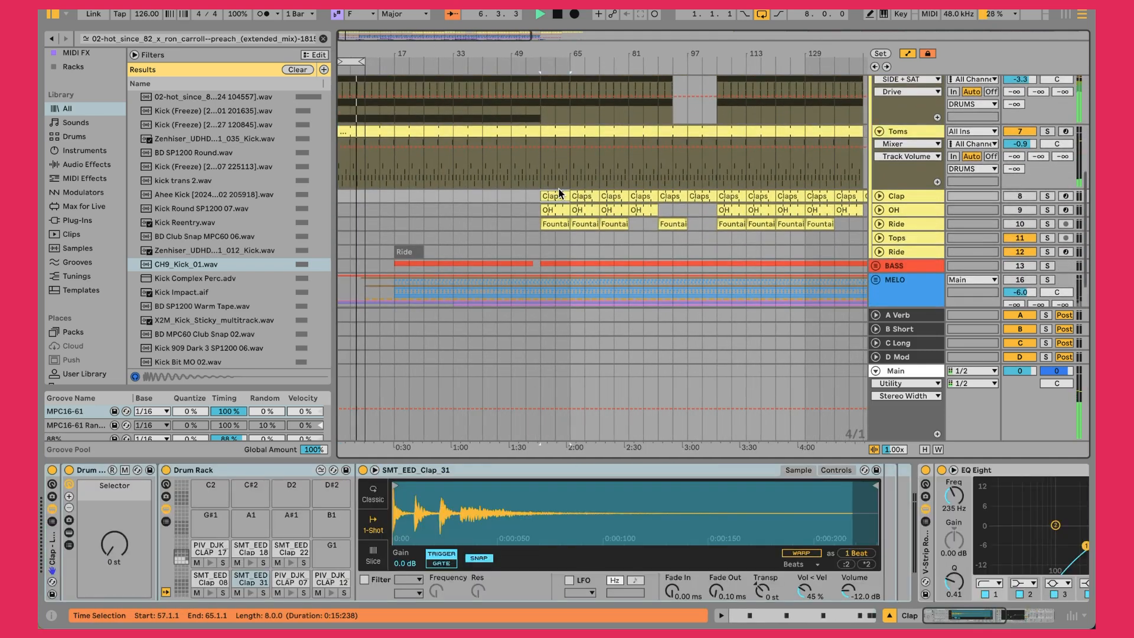
key(ctrl+l)
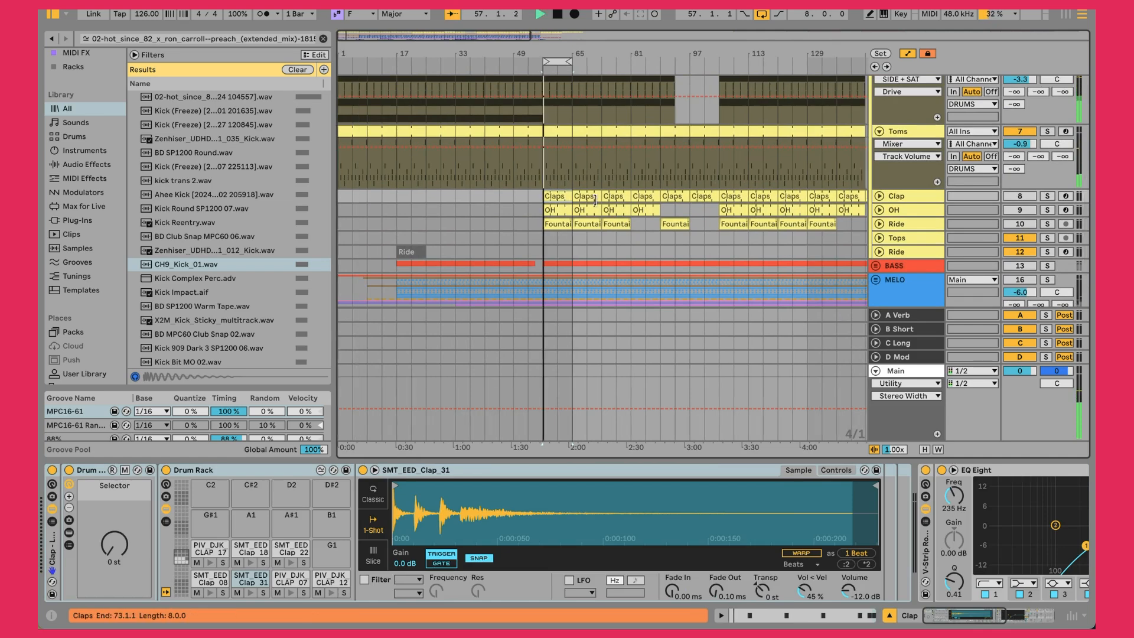
click(880, 196)
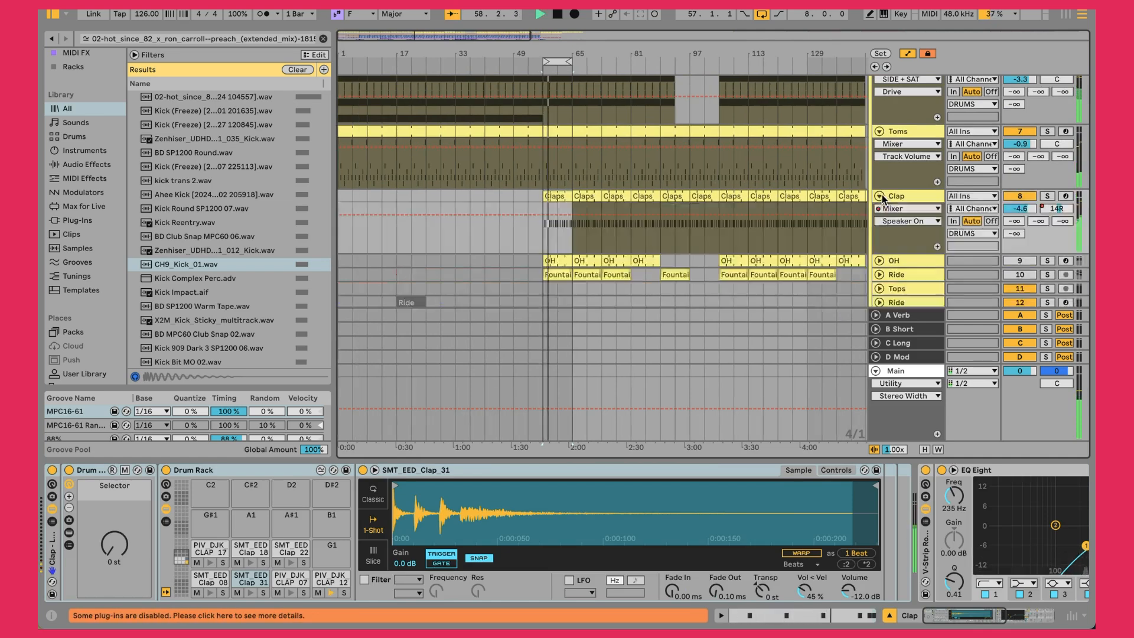
- Open the first Claps clip in the note editor to examine its PIV_DJK_CLAP_12 pattern, and return to the Clap track's devices
scroll(572, 193, up, 10)
scroll(571, 192, down, 9)
scroll(572, 193, down, 3)
click(562, 172)
double_click(563, 172)
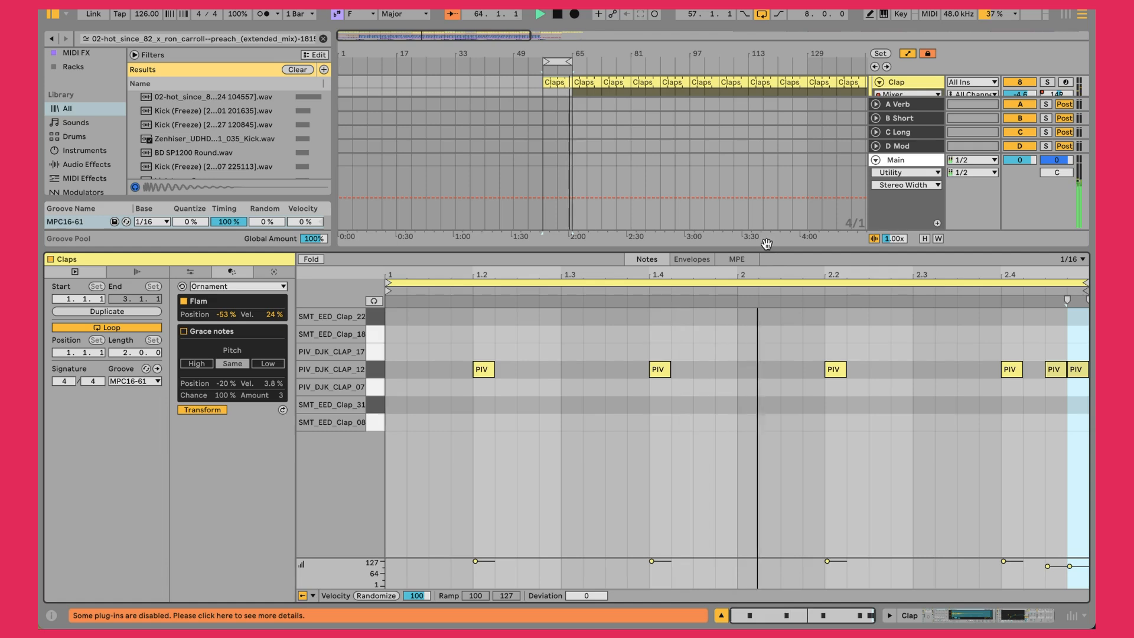
drag(767, 244, 759, 345)
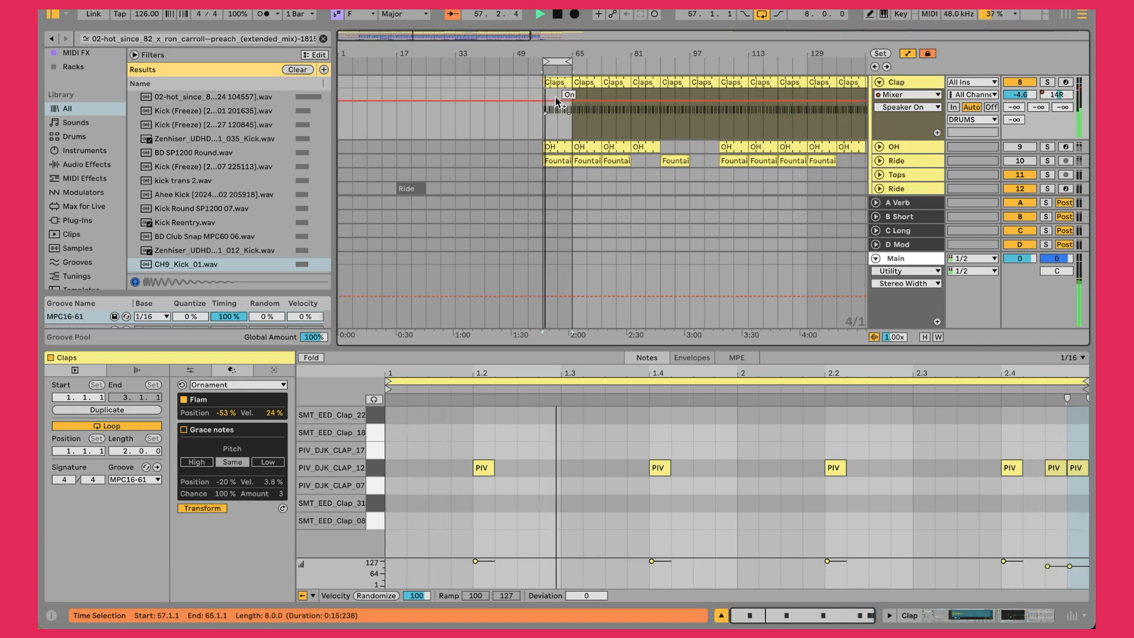
click(483, 467)
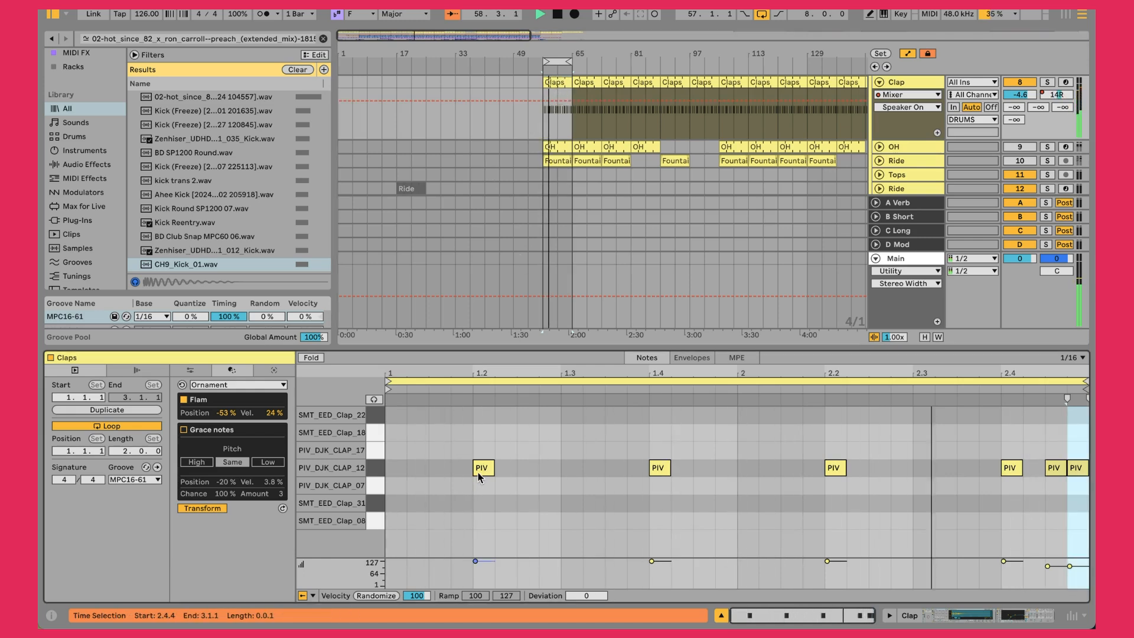
key(shift+Tab)
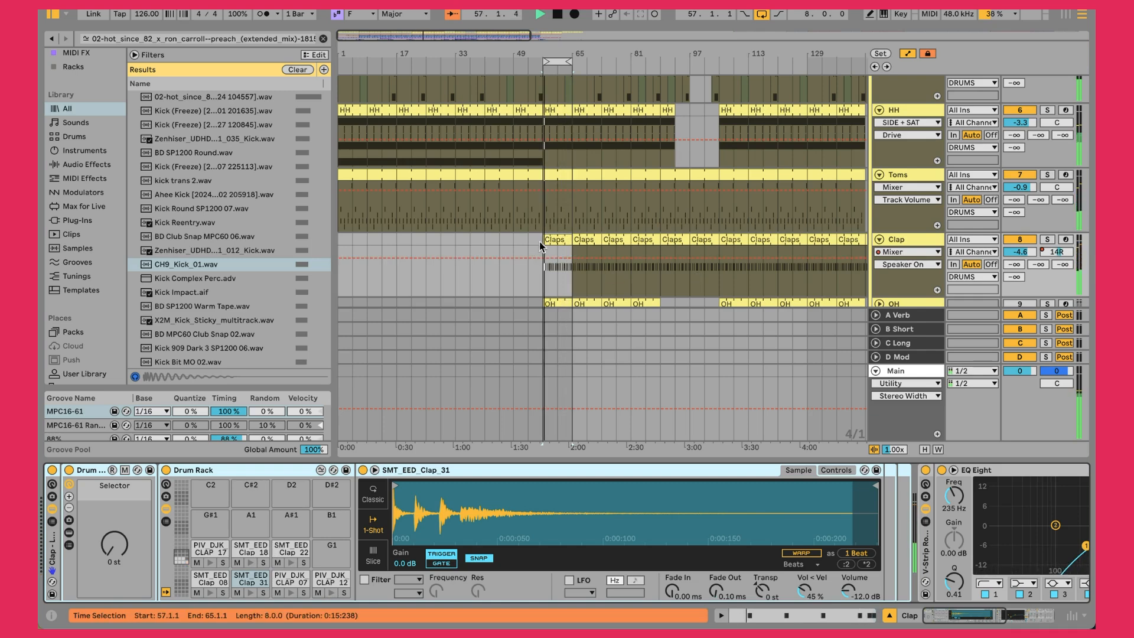
- Try the Clap Drum Rack's Selector at +1 st, restore it to 0 st, and review the Claps clip's notes
click(114, 545)
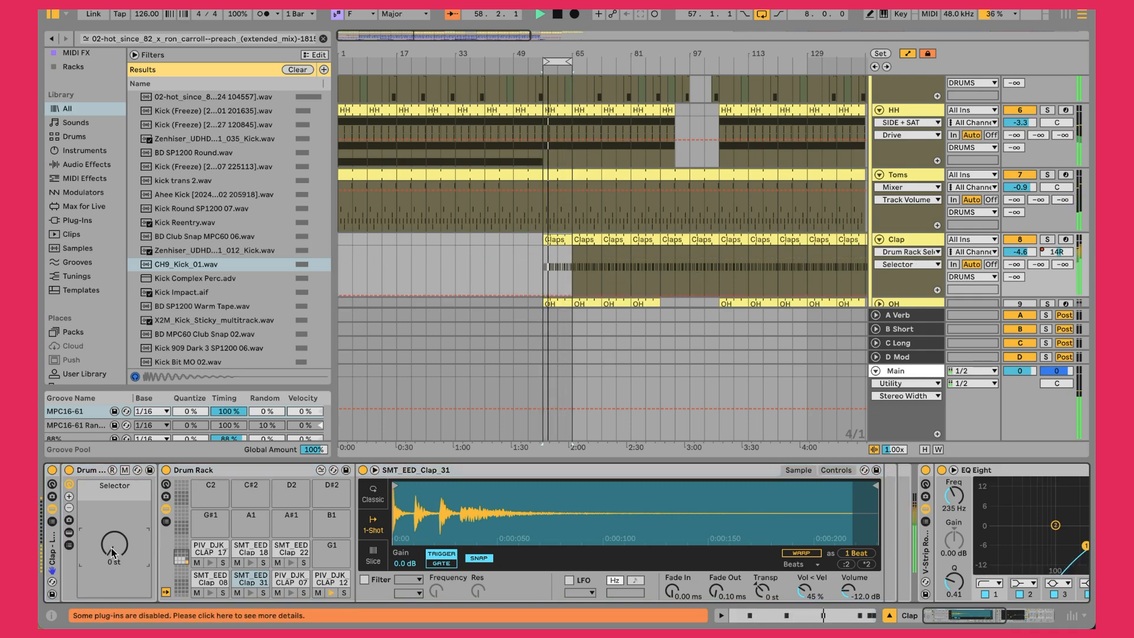
drag(114, 545, 114, 533)
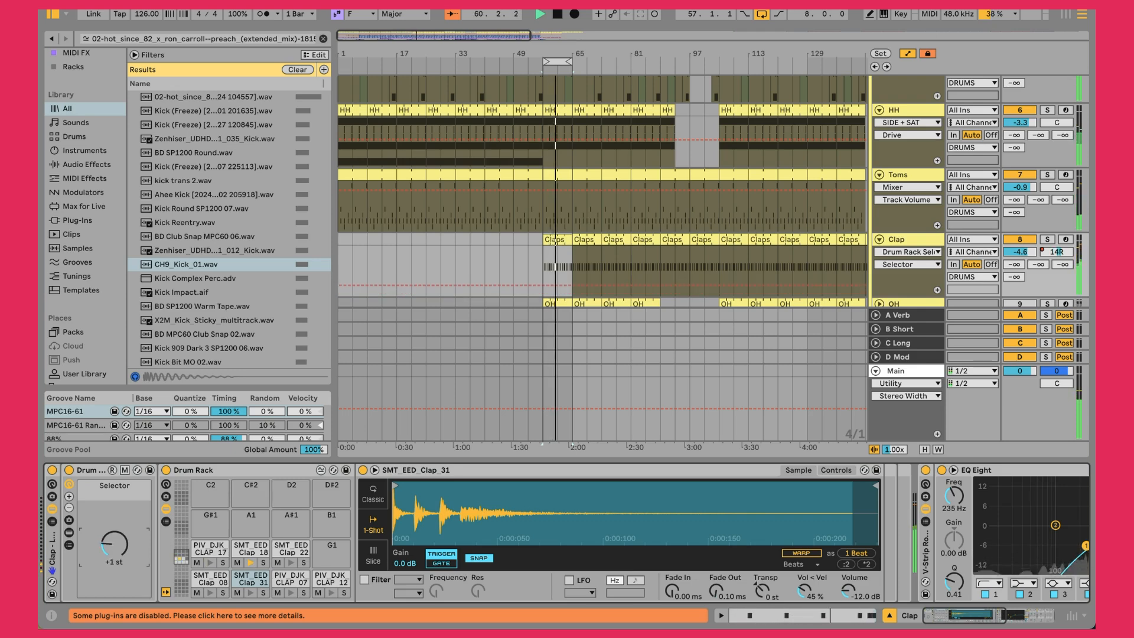
click(562, 241)
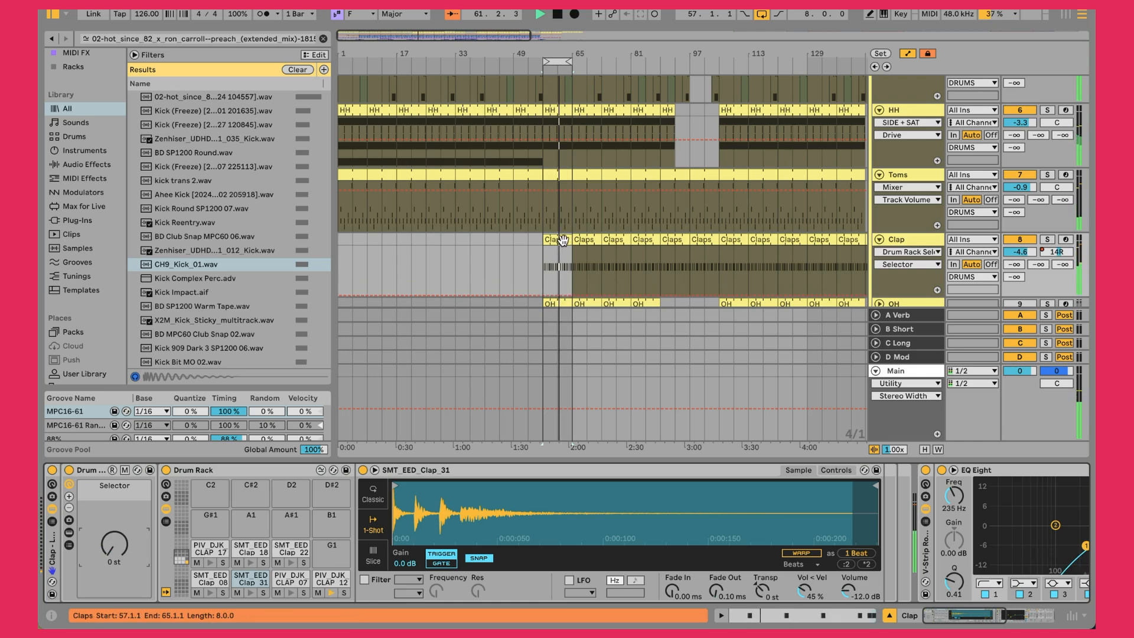
double_click(562, 240)
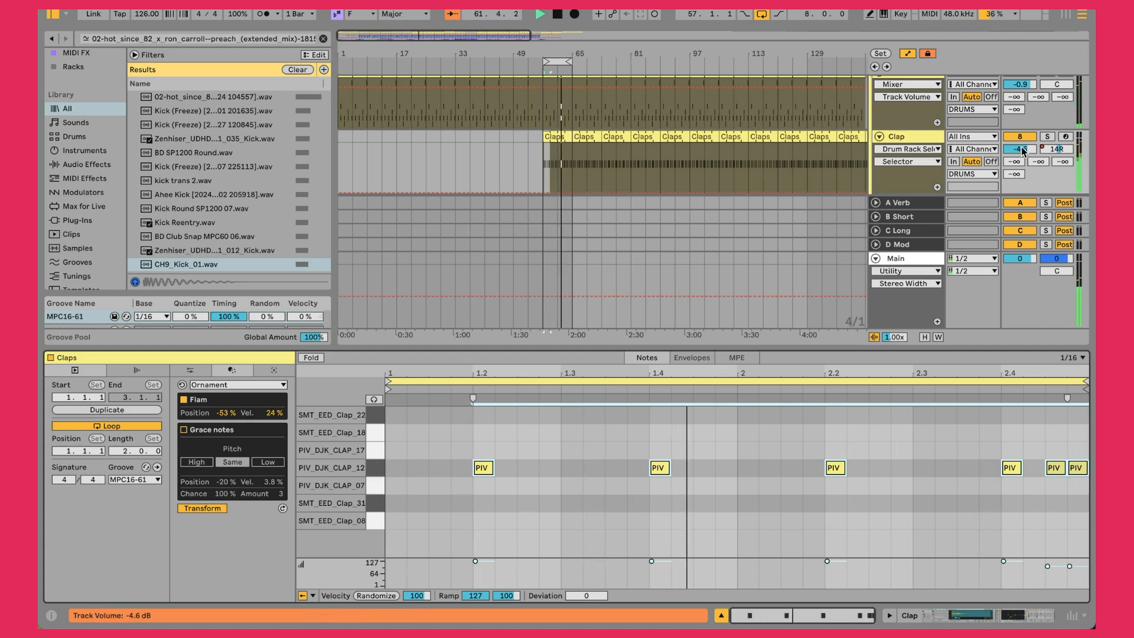
double_click(906, 138)
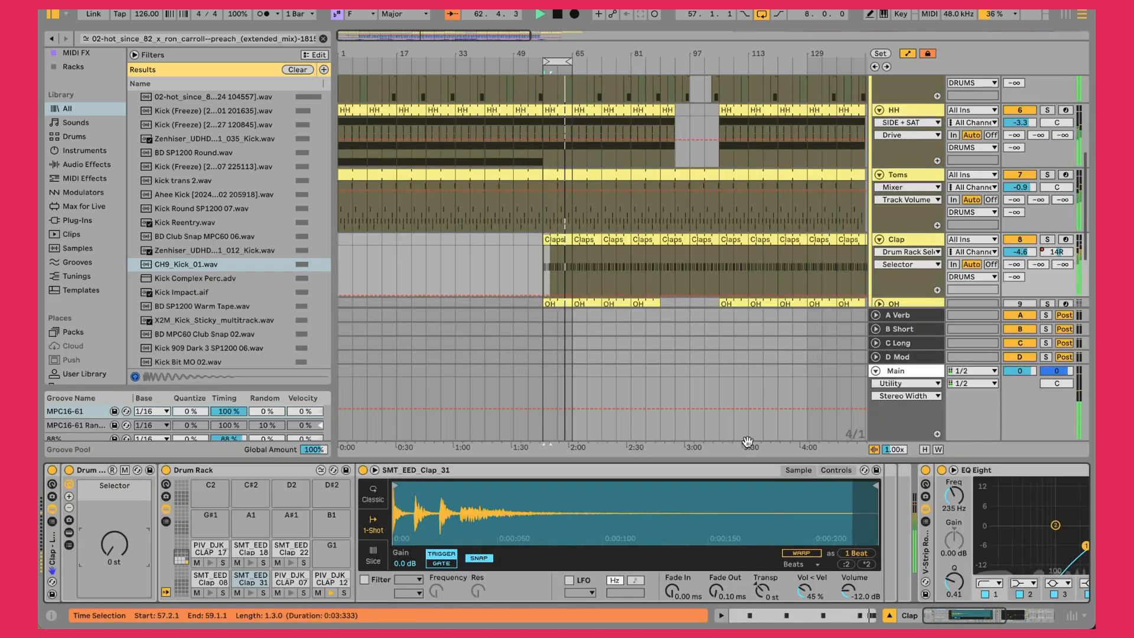
- Examine the Clap track's EQ Eight and TRANS rack, briefly revealing the kHs Transient Shaper inside the rack
scroll(599, 591, down, 5)
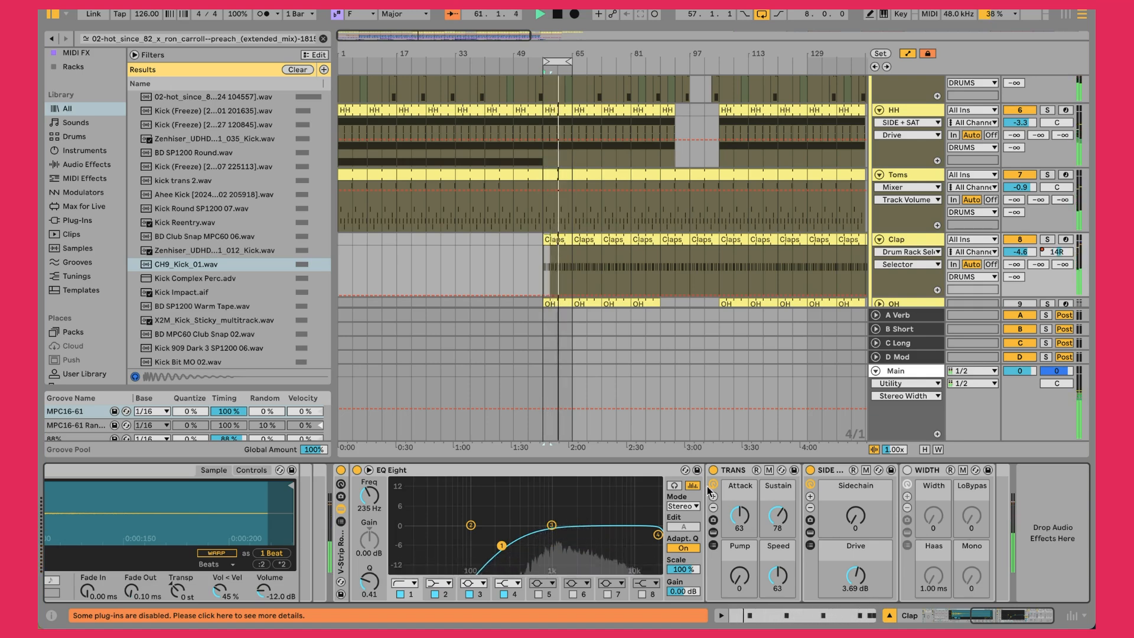
click(735, 477)
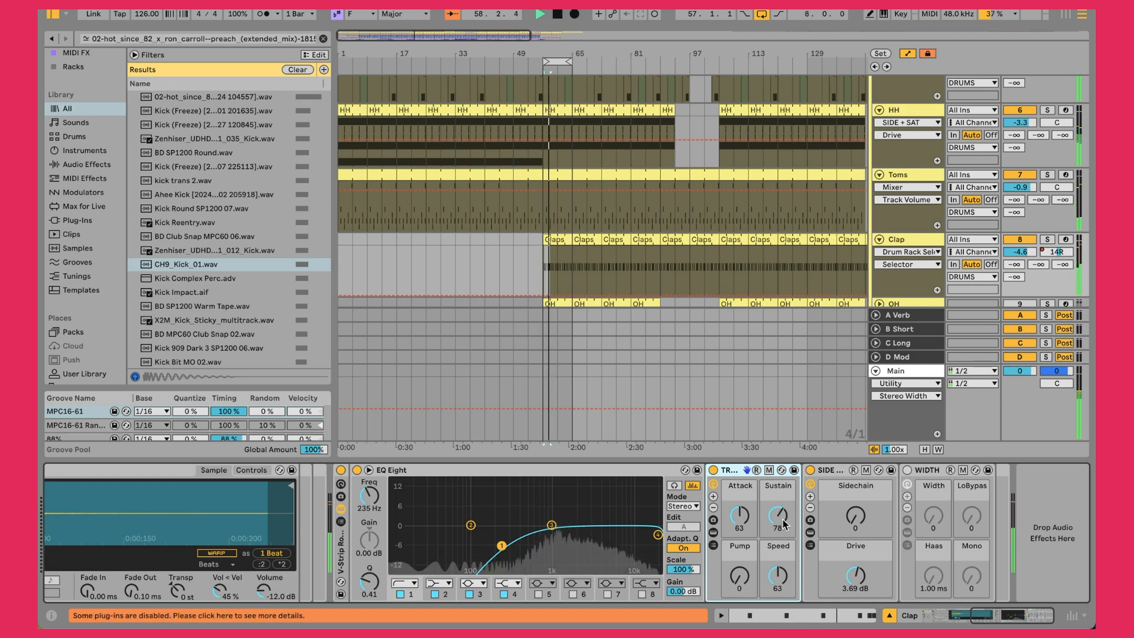
click(714, 531)
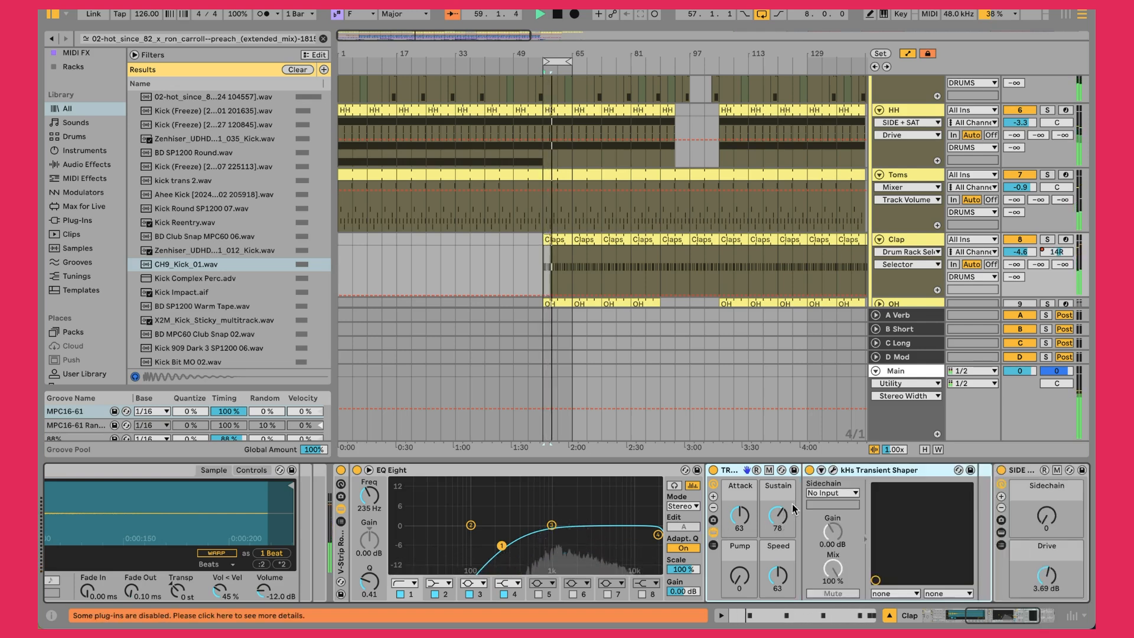
click(833, 470)
click(833, 470)
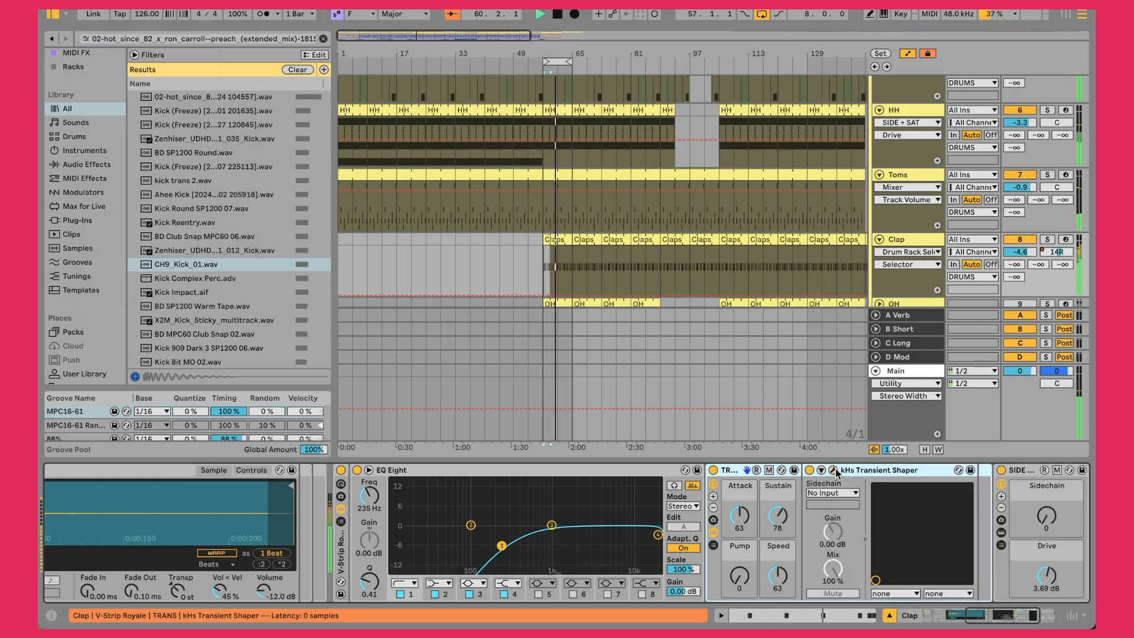
click(714, 533)
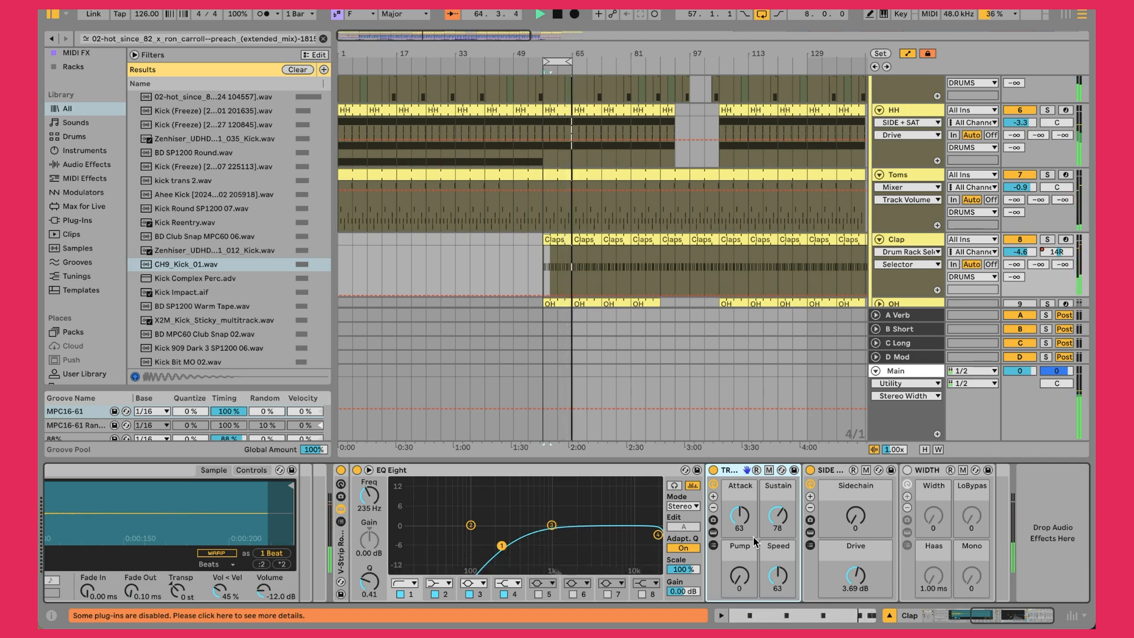
- Examine the Clap track's SIDE + SAT rack, briefly revealing its Utility, Shaper and Saturator devices
click(862, 582)
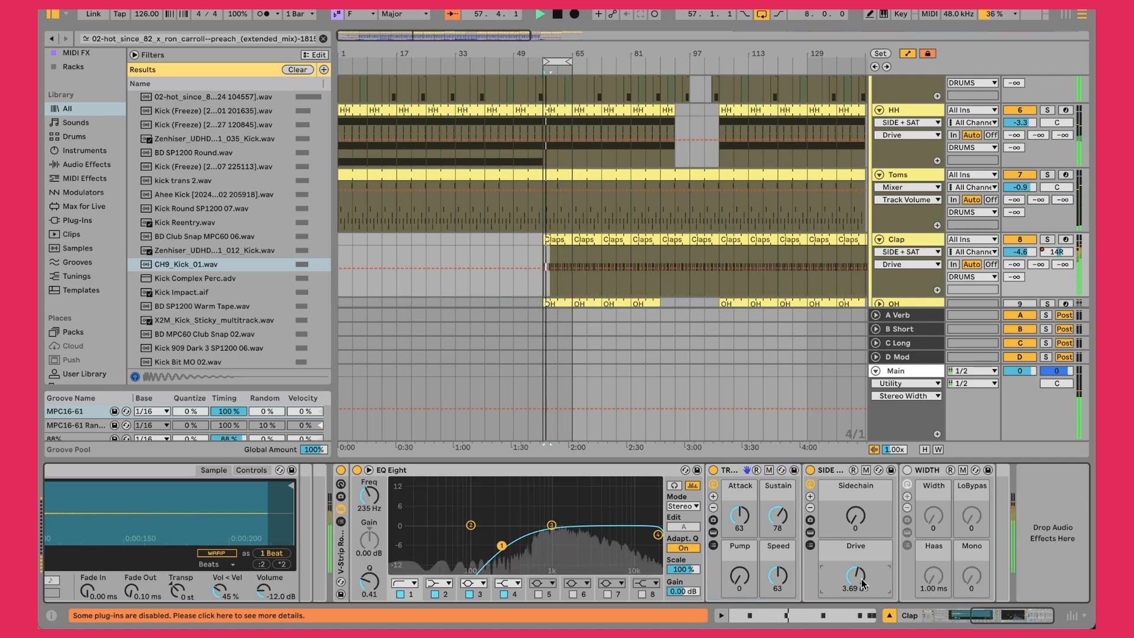
click(812, 532)
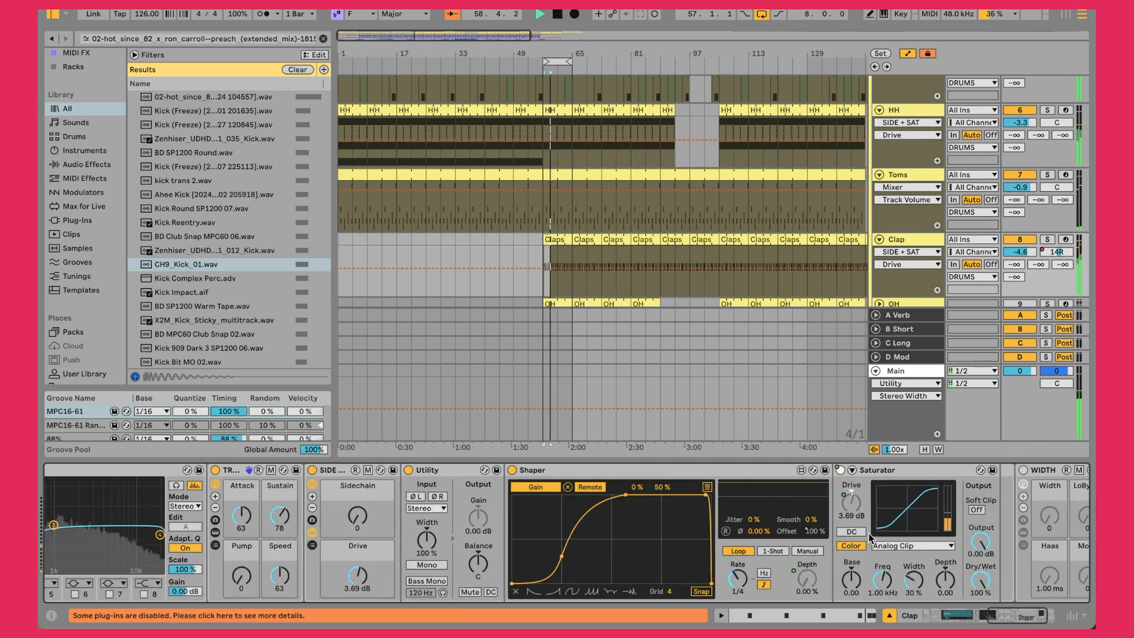
click(313, 533)
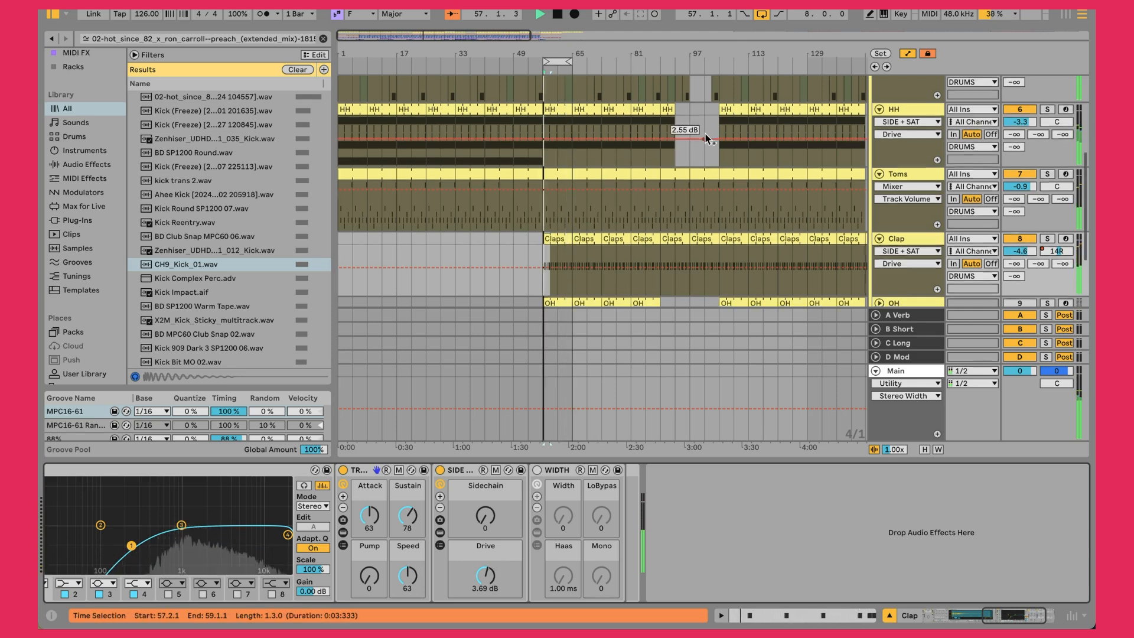
- Turn on and unfold the OH track, and open its first clip in the note editor
scroll(705, 133, down, 3)
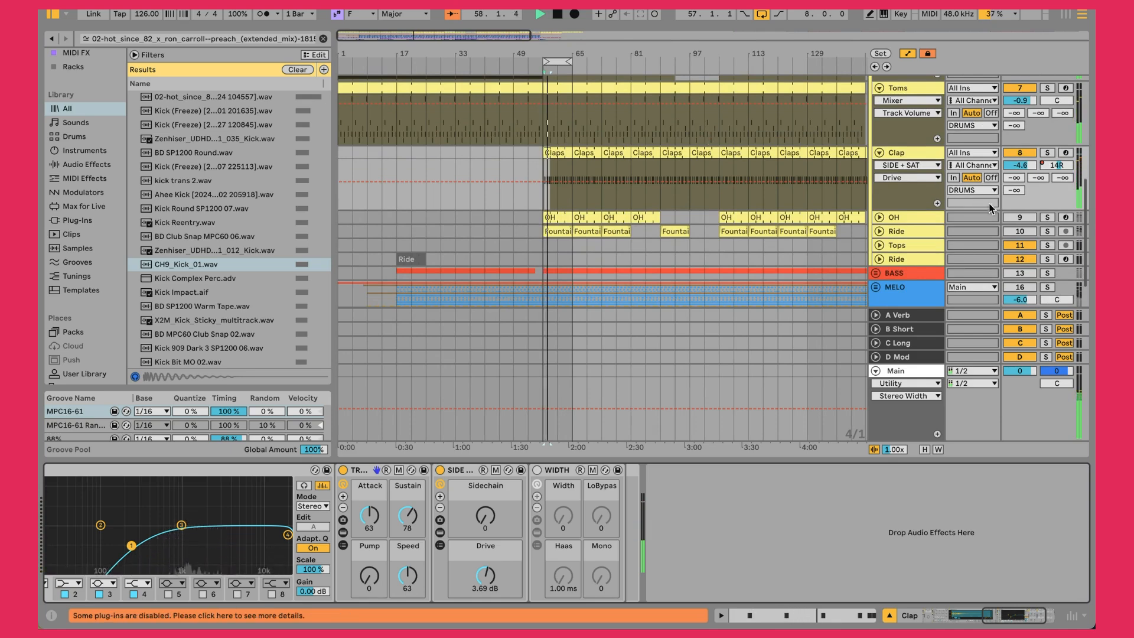
click(1021, 218)
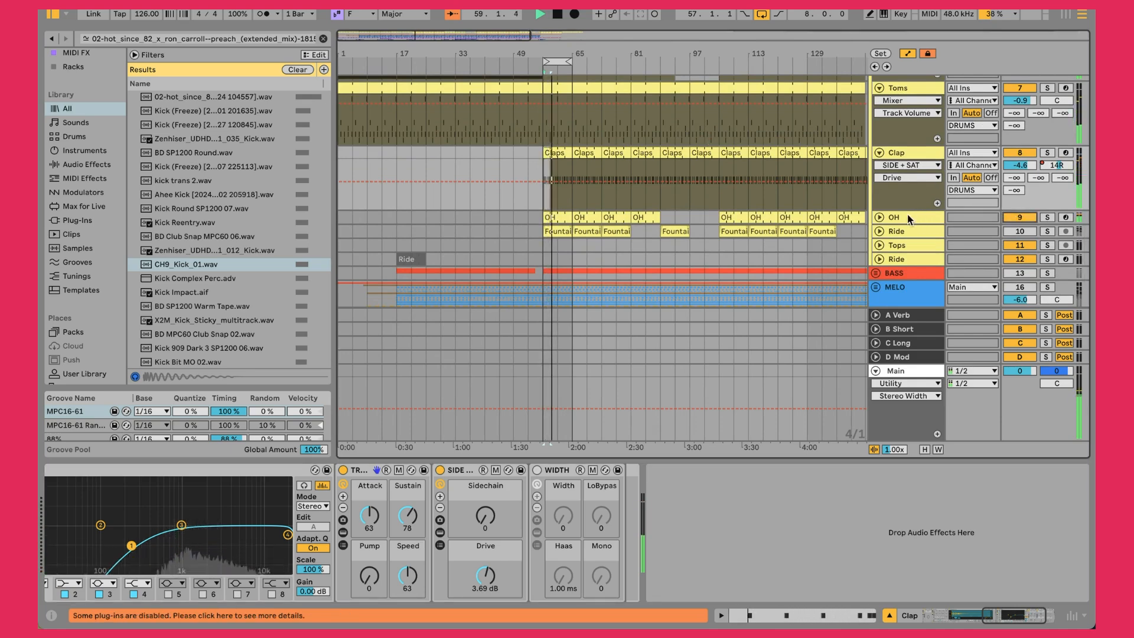
click(880, 218)
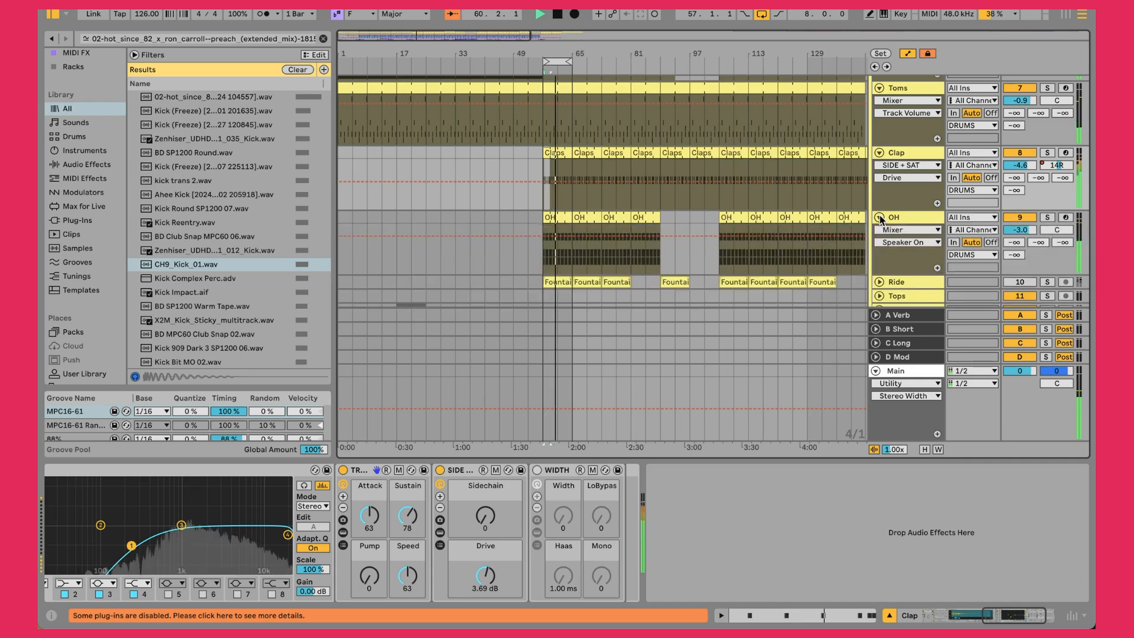
double_click(558, 215)
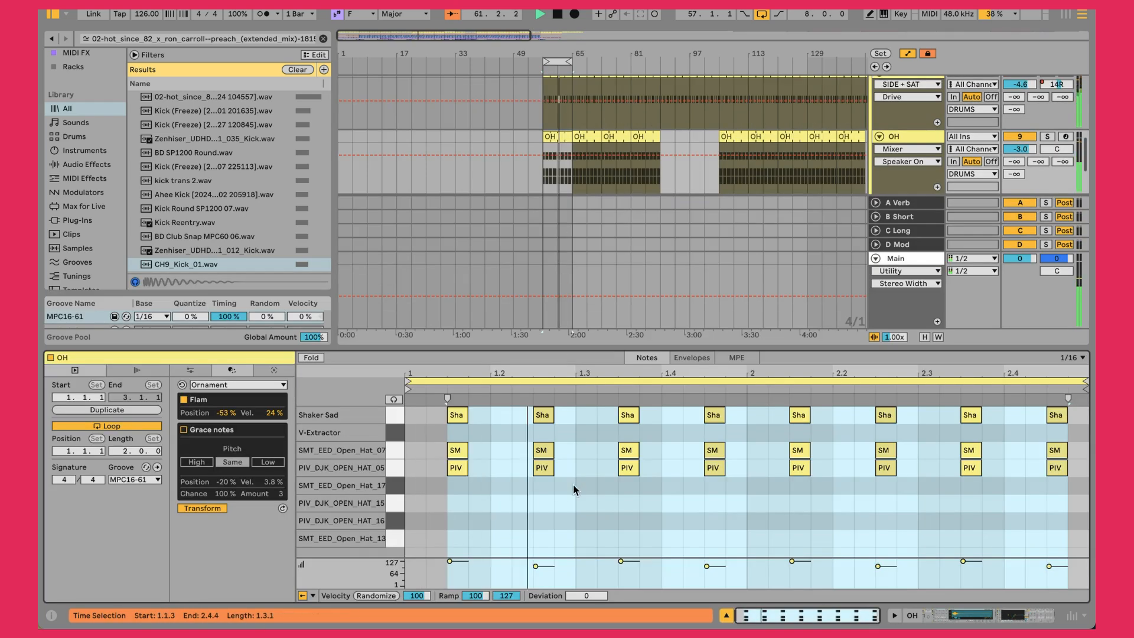
click(521, 498)
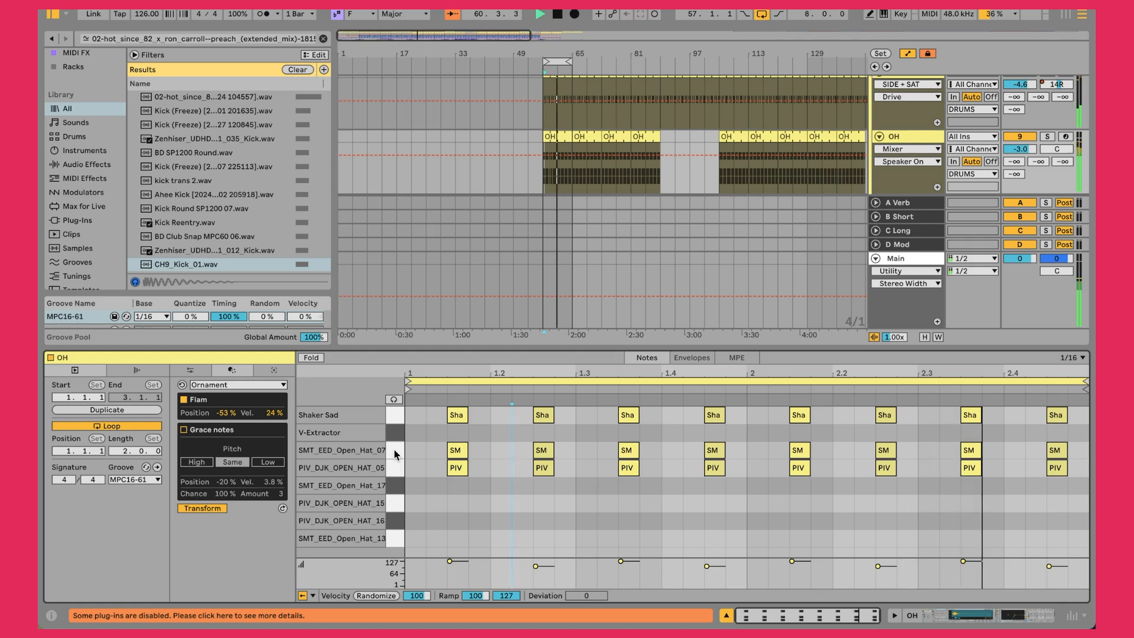
- Try deleting the Shaker Sad and SMT_EED_Open_Hat_07 notes from the OH clip, and undo both deletions
click(397, 418)
key(Delete)
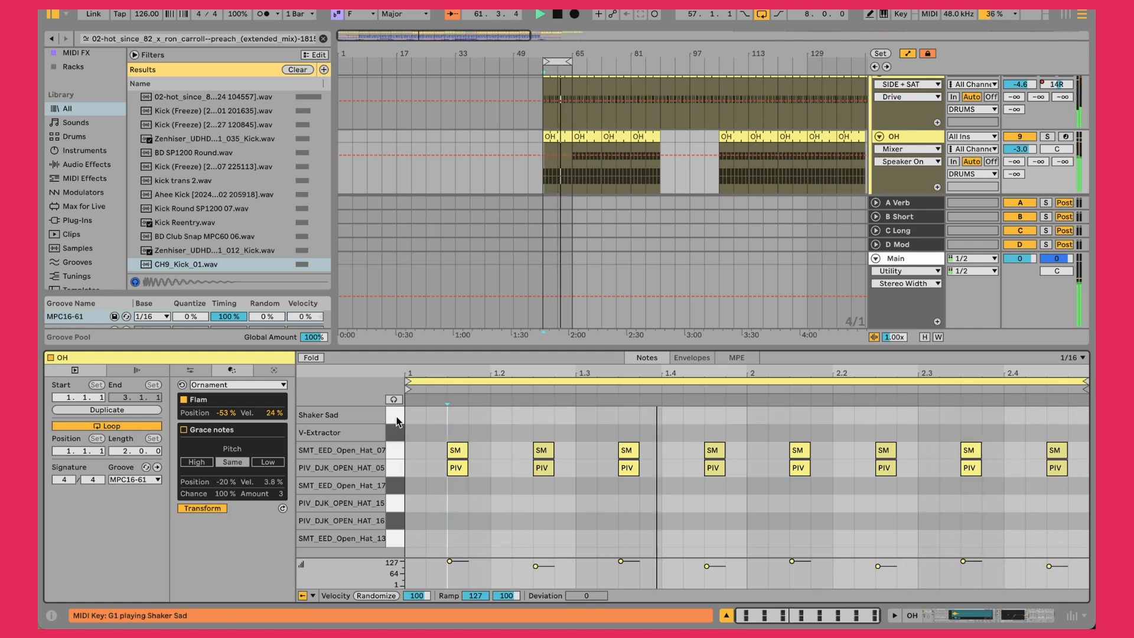
click(393, 450)
key(Delete)
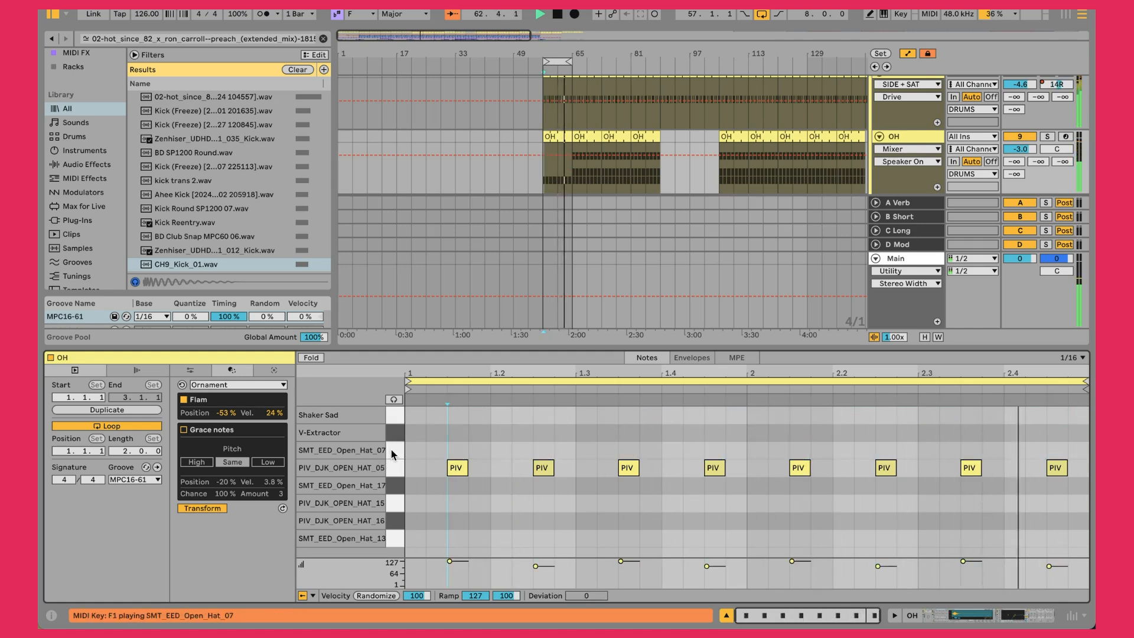
click(395, 470)
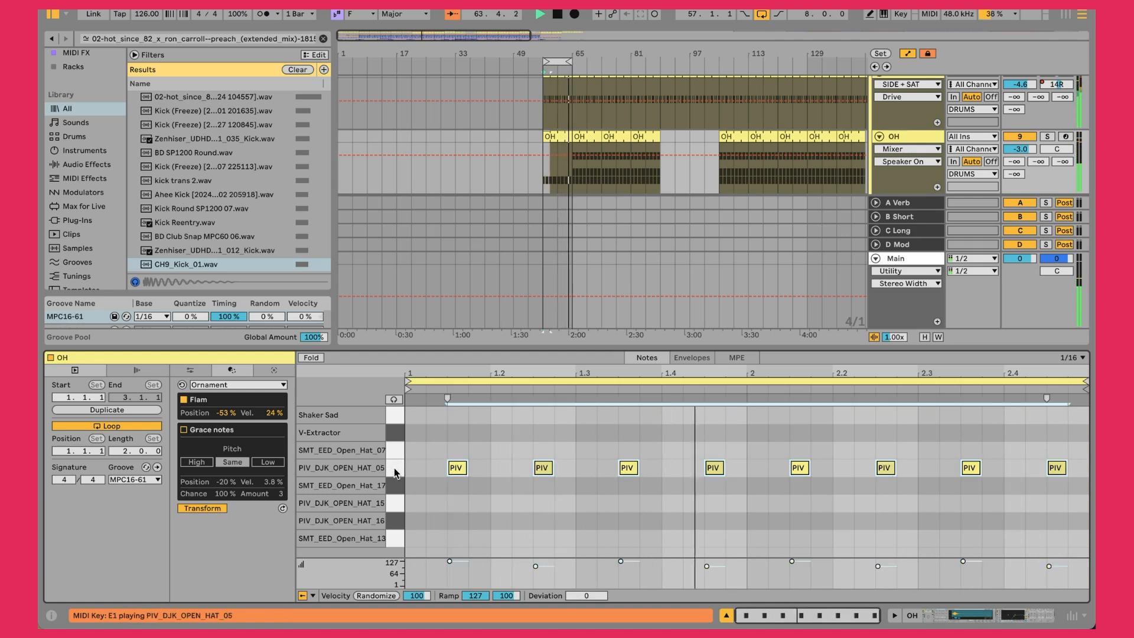
key(ctrl+z)
key(ctrl+z)
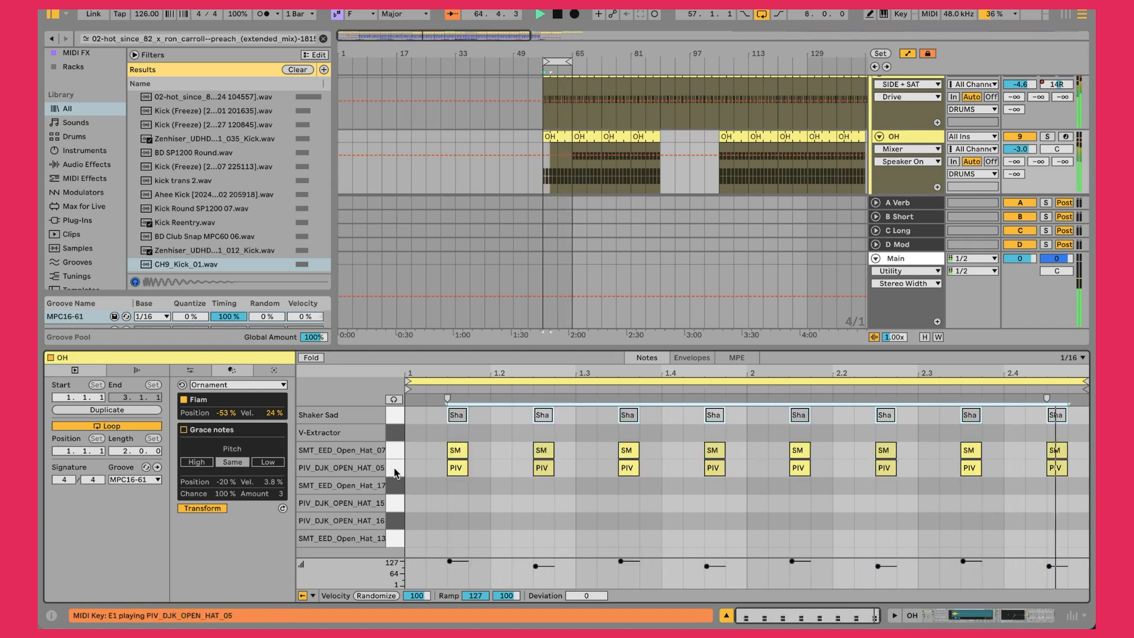
- Deactivate the OH clip's layers, including the SMT_EED_Open_Hat_07 and PIV_DJK_OPEN_HAT_05 notes
click(396, 456)
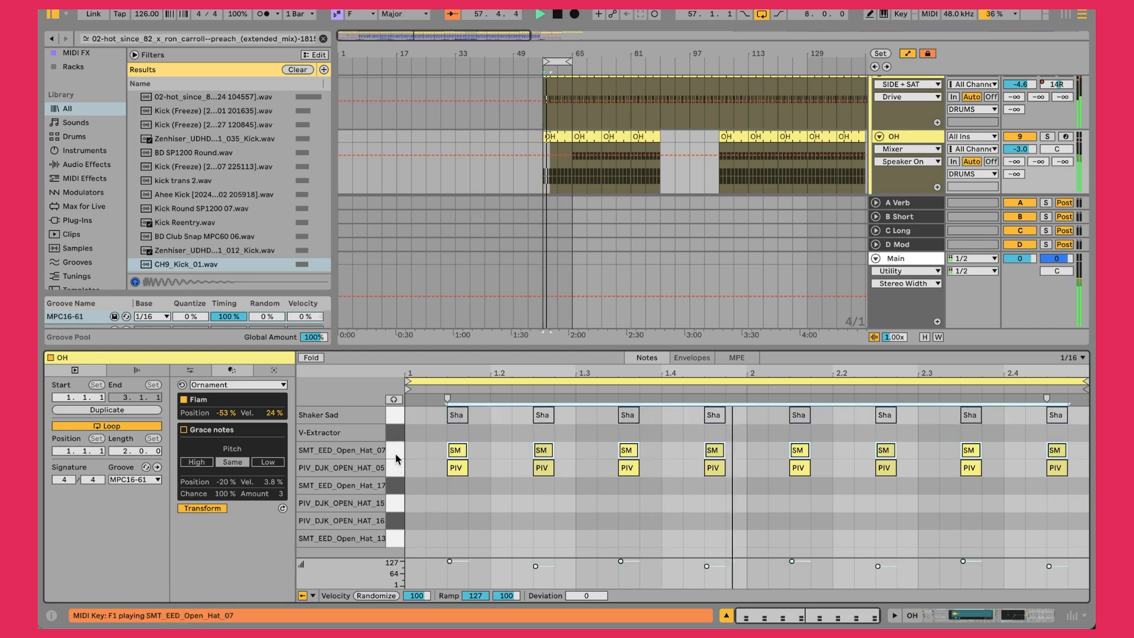
click(399, 472)
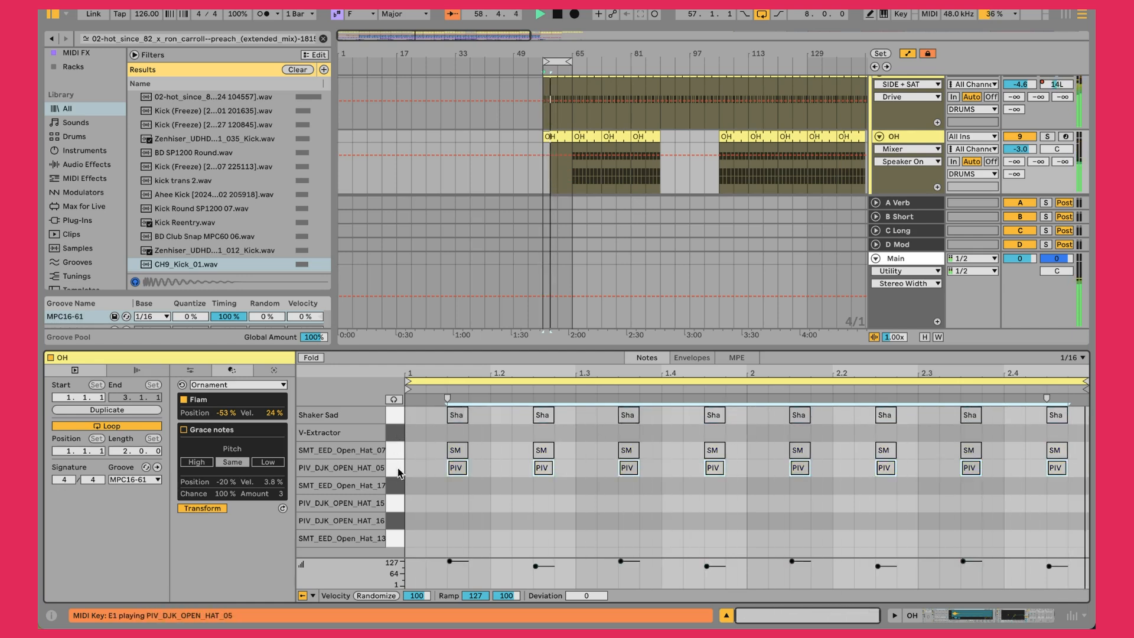
- Reactivate the OH clip's SMT_EED_Open_Hat_07 notes, and switch the PIV_DJK_OPEN_HAT_05 layer on and off to compare the sound
click(394, 452)
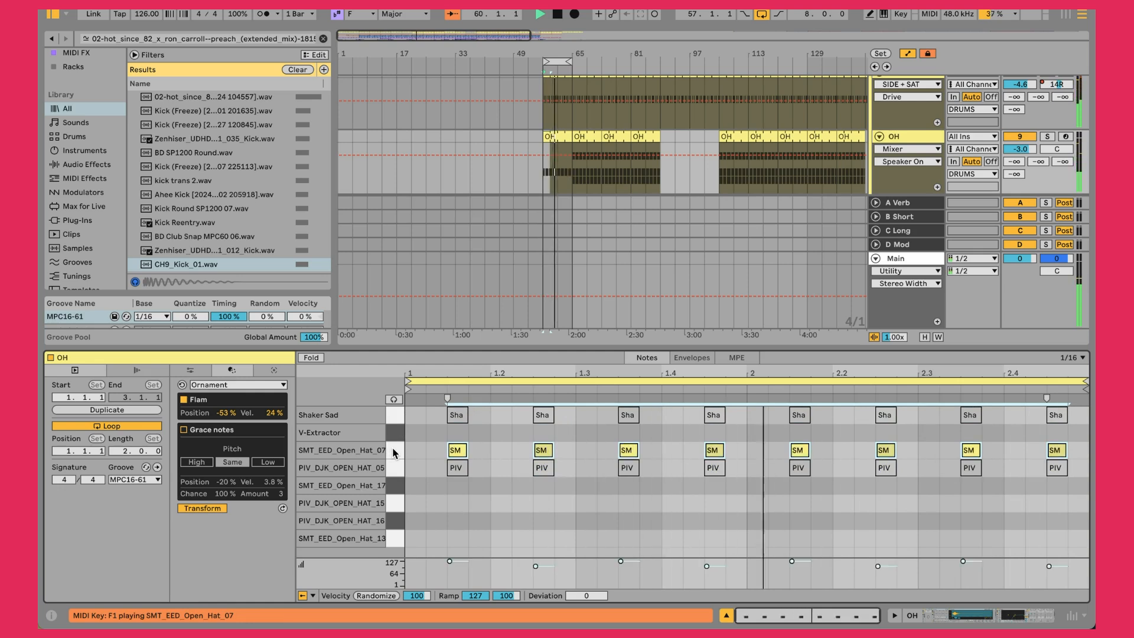
click(396, 471)
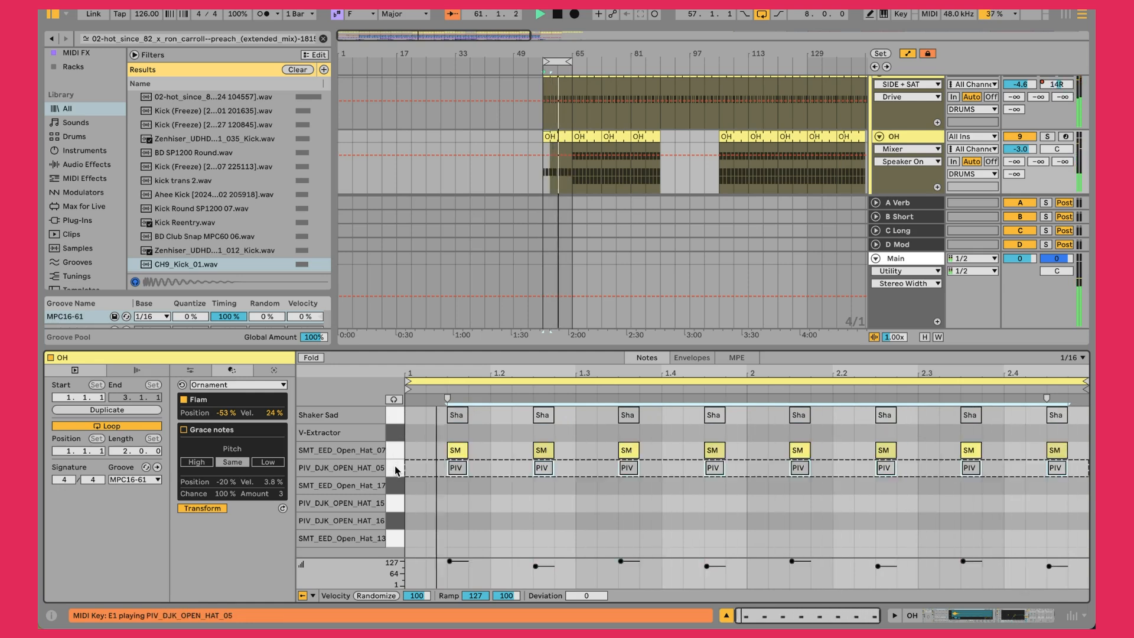
key(Delete)
key(super+z)
key(0)
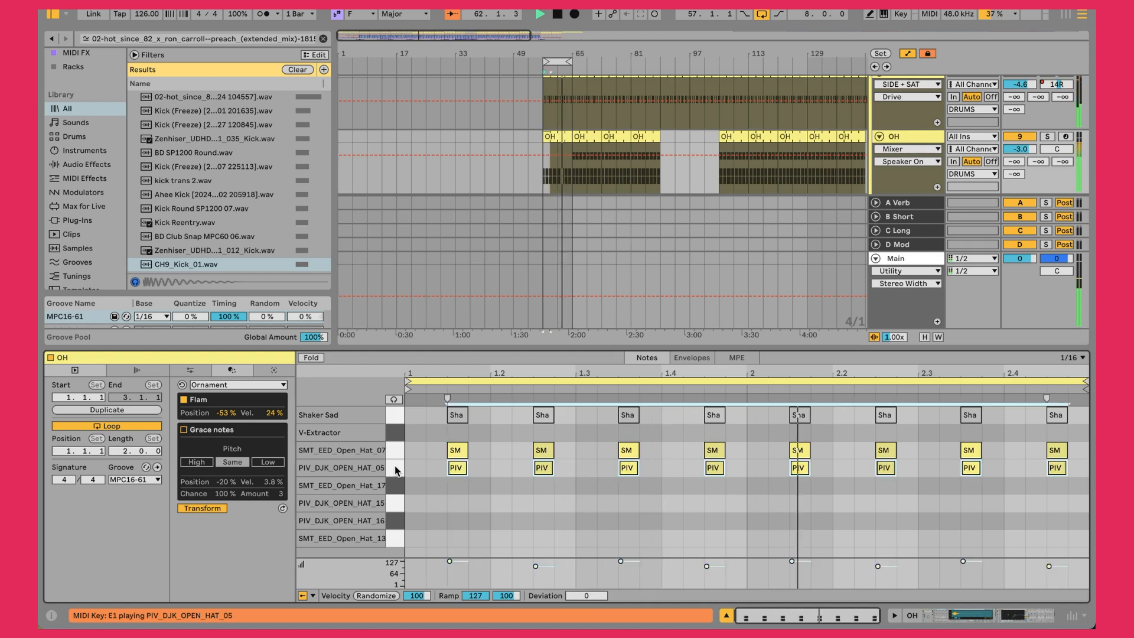
key(0)
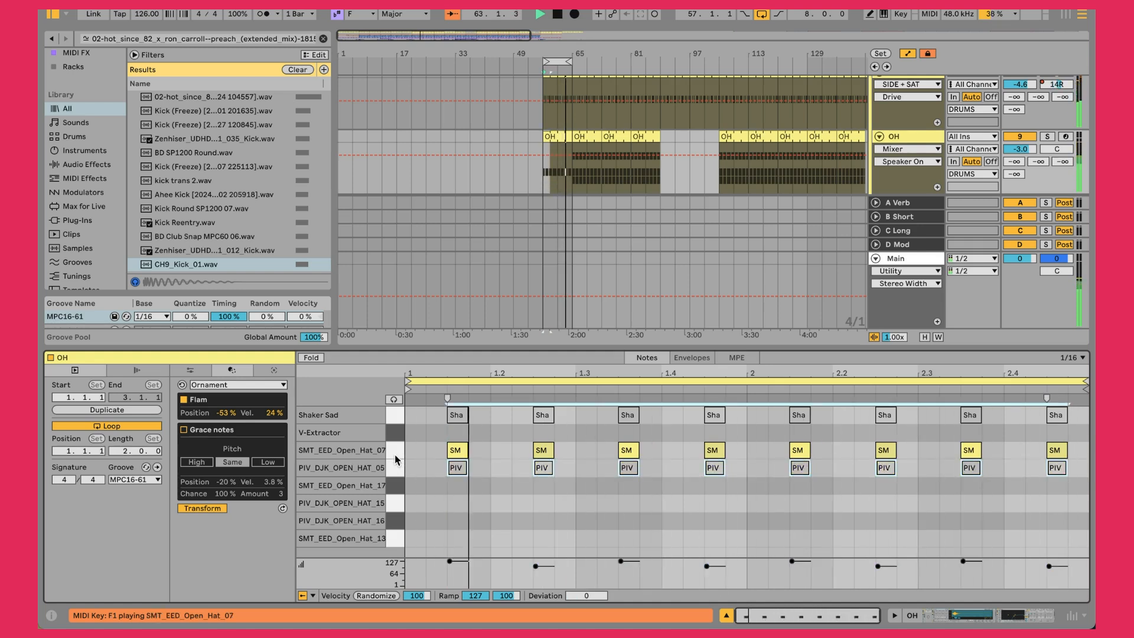
key(0)
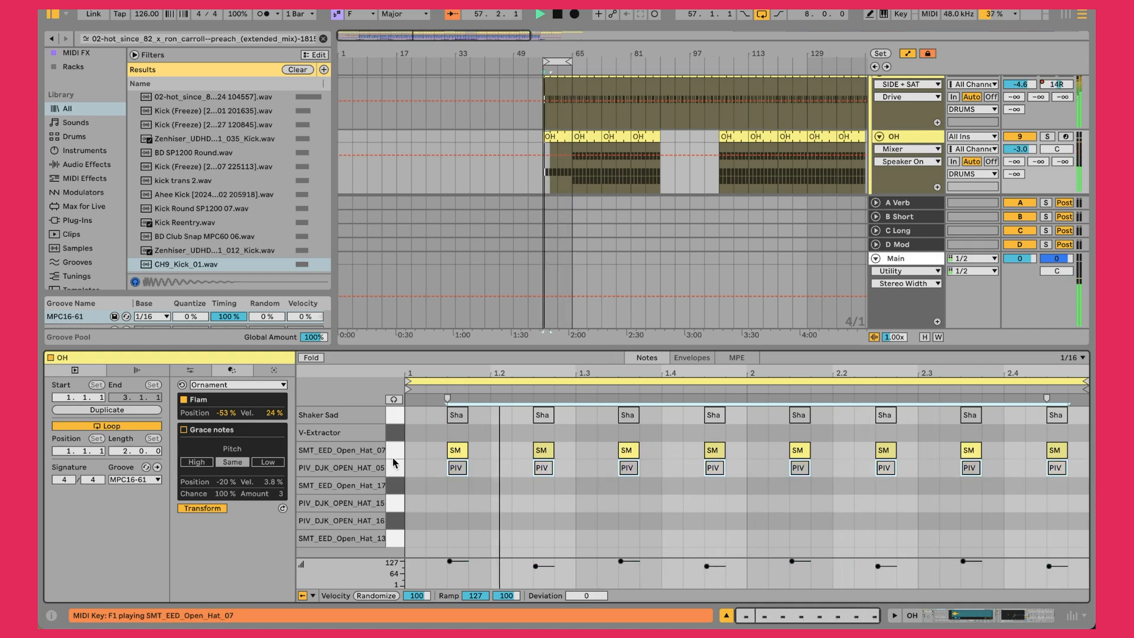
- Try the OH clip without its SMT_EED_Open_Hat_07 notes, and restore that layer
click(397, 452)
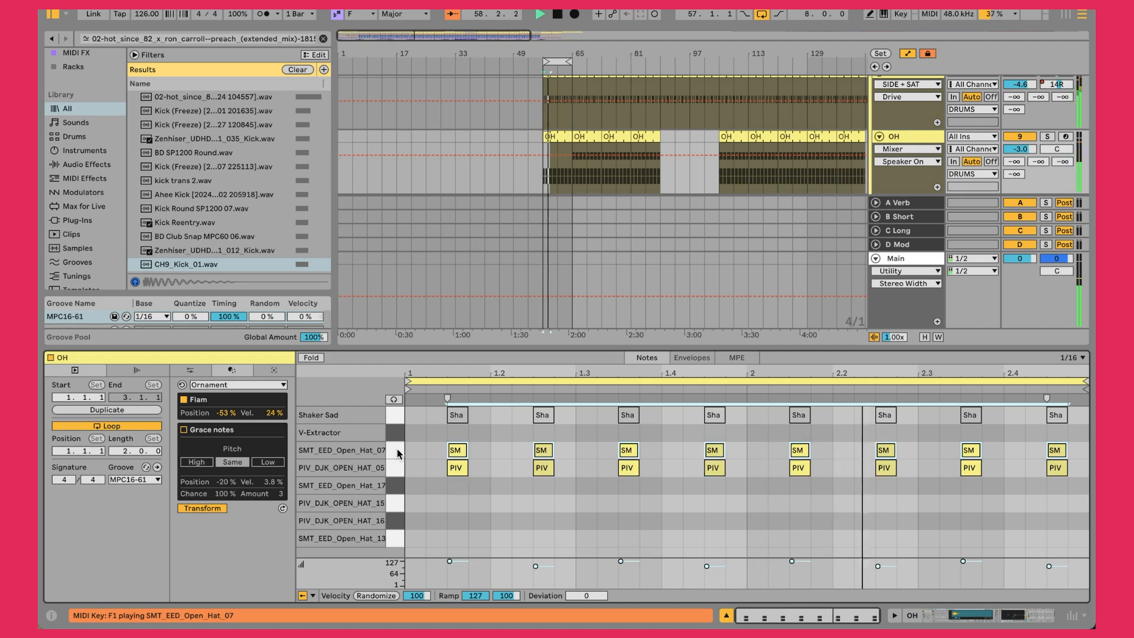
key(Delete)
key(ctrl+z)
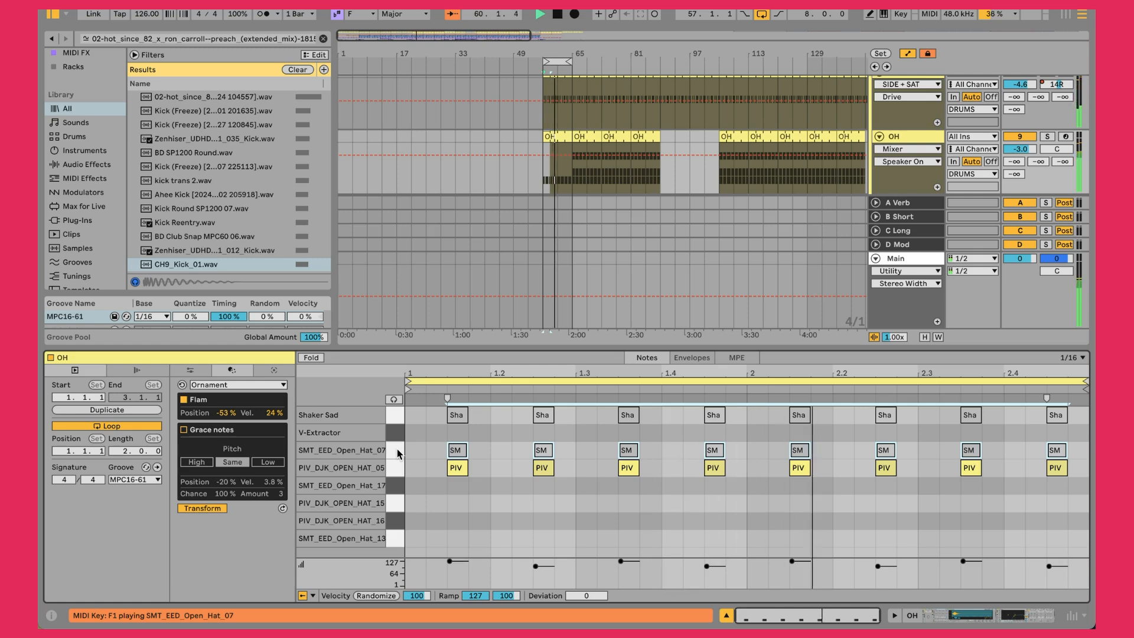
key(0)
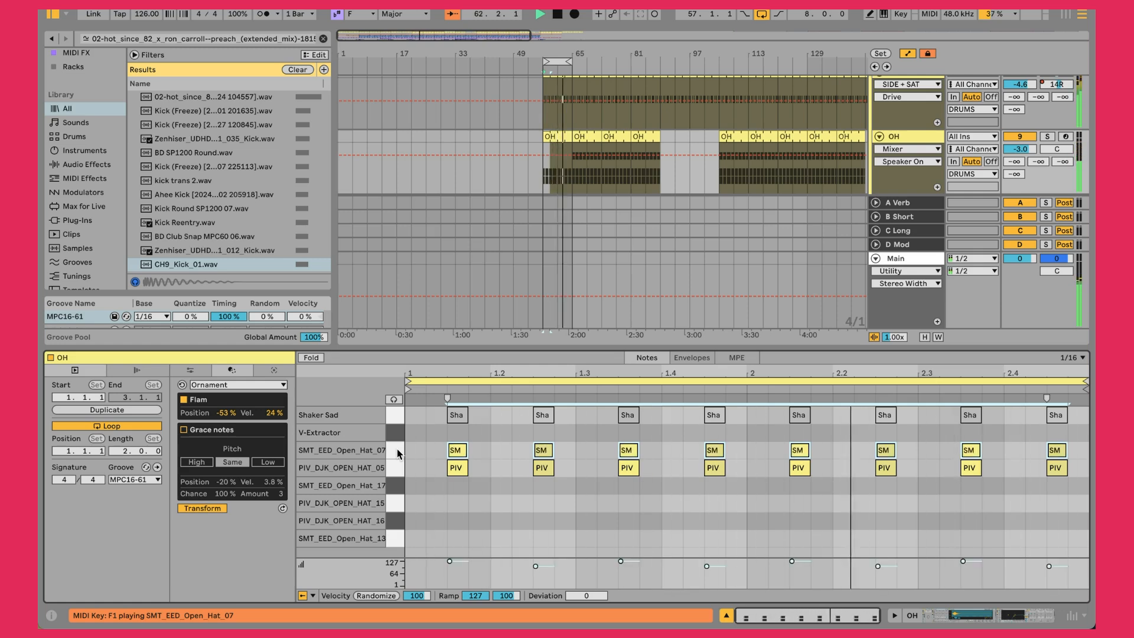
- Try deleting the PIV_DJK_OPEN_HAT_05 notes, undo it, and reactivate both the Shaker Sad and PIV_DJK_OPEN_HAT_05 layers in the OH clip
click(398, 469)
key(Delete)
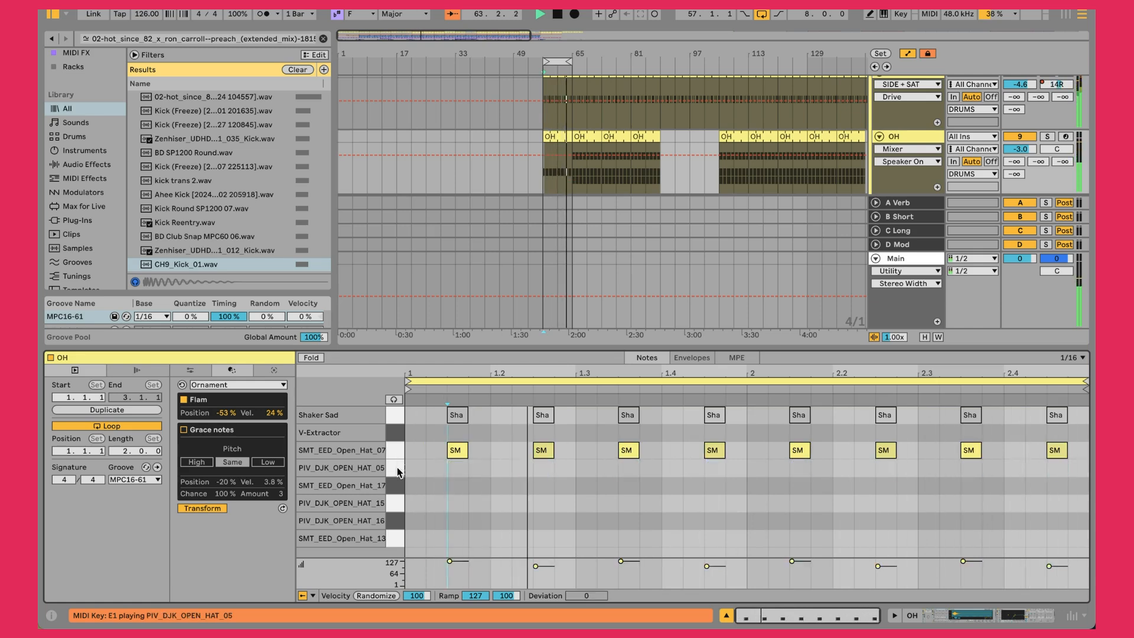
key(ctrl+z)
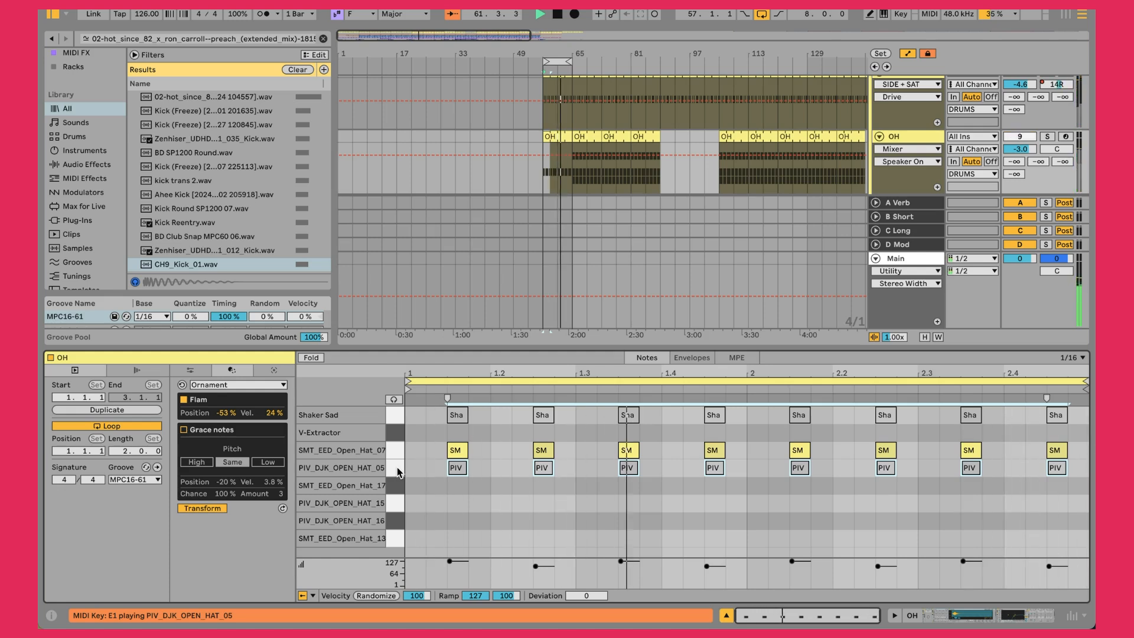
click(400, 421)
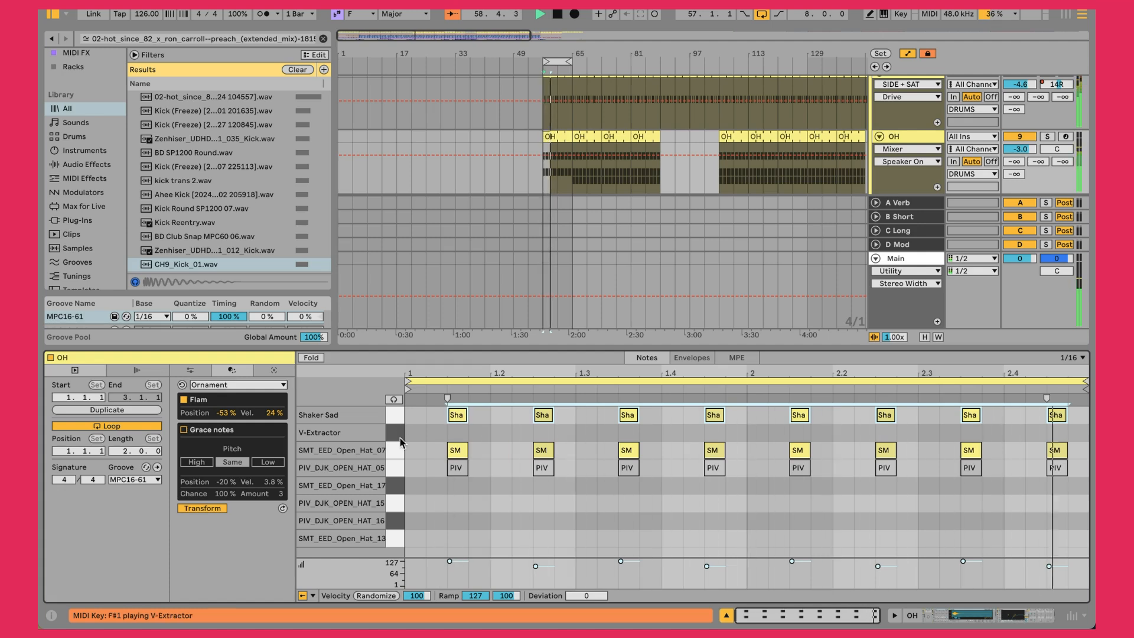
click(400, 468)
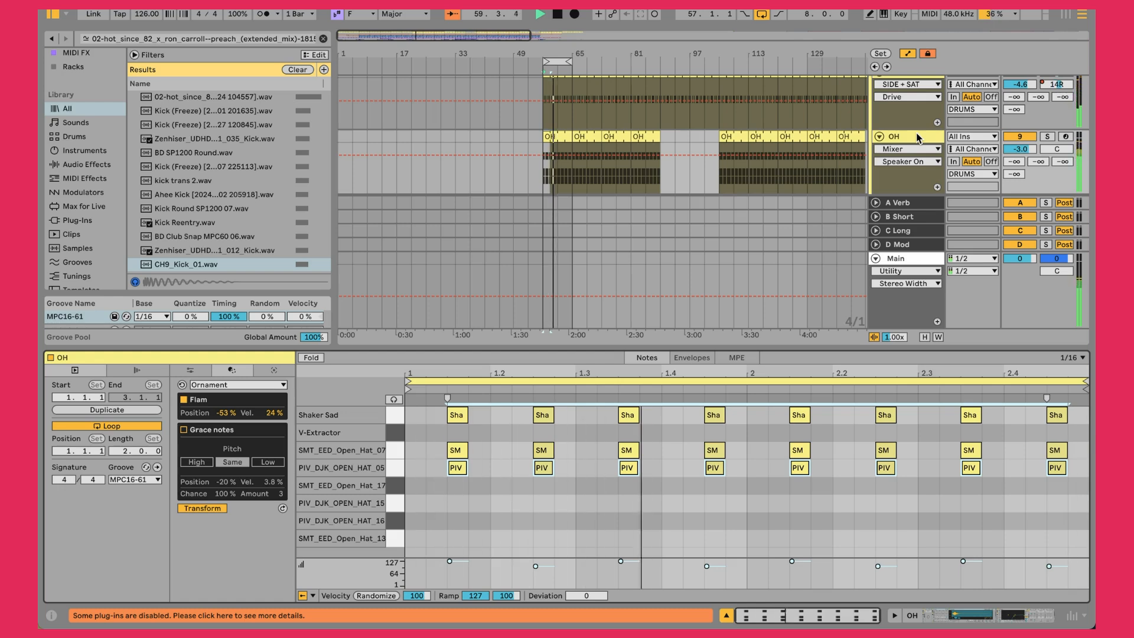
- Examine the OH track's device chain from the Drum Rack through EQ Eight to the TRANS rack
scroll(918, 138, down, 3)
click(912, 83)
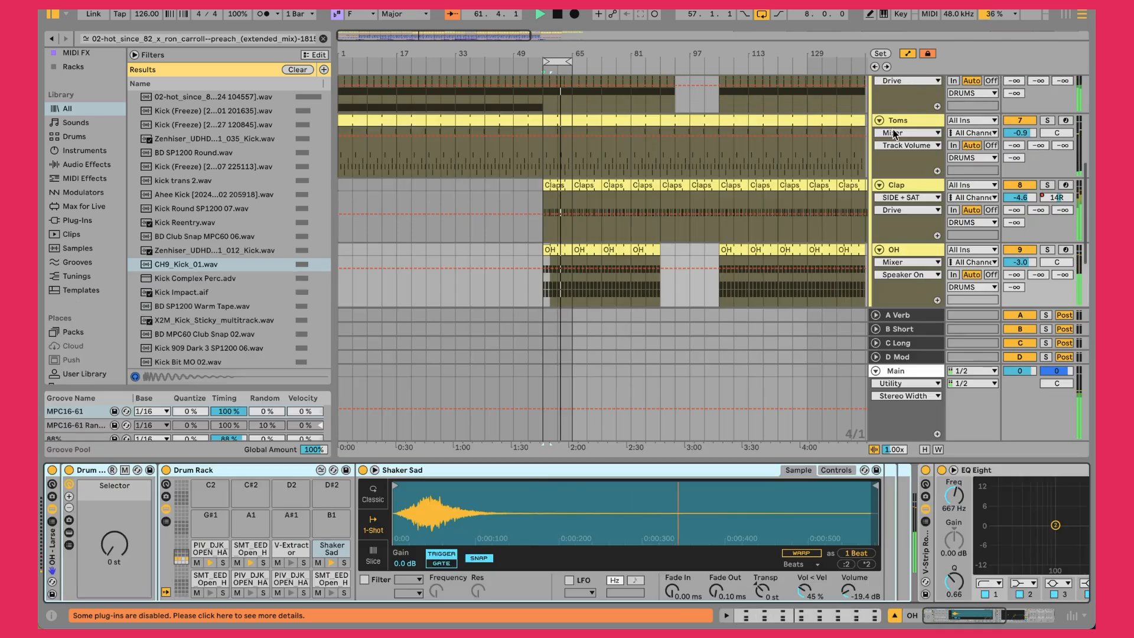
scroll(826, 539, right, 4)
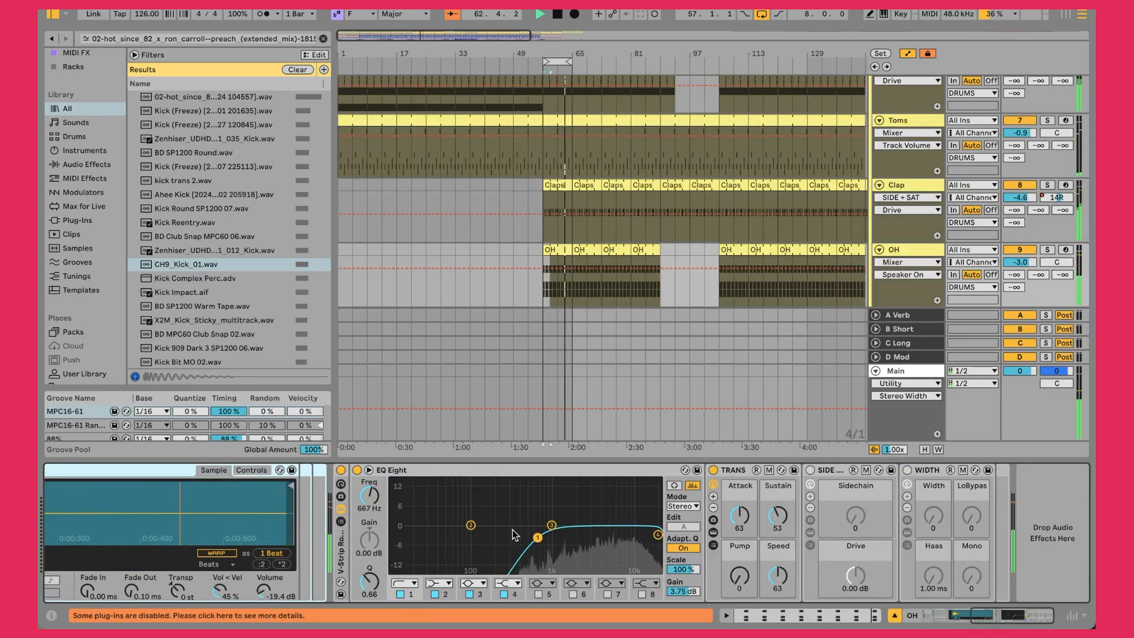
click(773, 507)
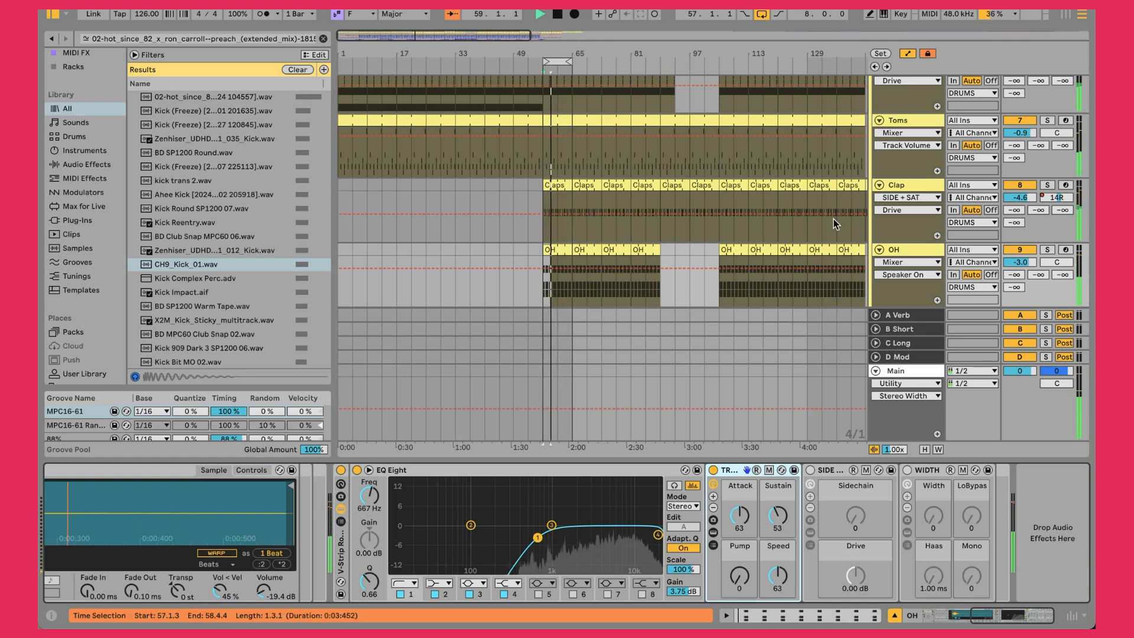
- Turn on and unfold the Ride track holding the Fountains Of The World clips, and try soloing it
scroll(834, 219, down, 5)
click(1011, 194)
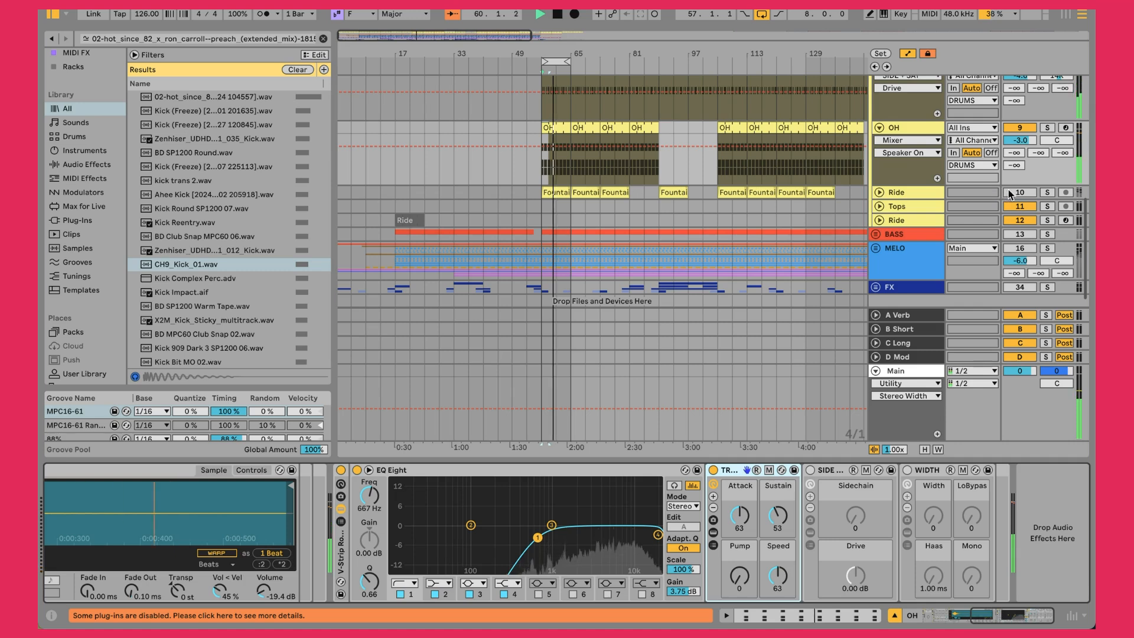
click(880, 193)
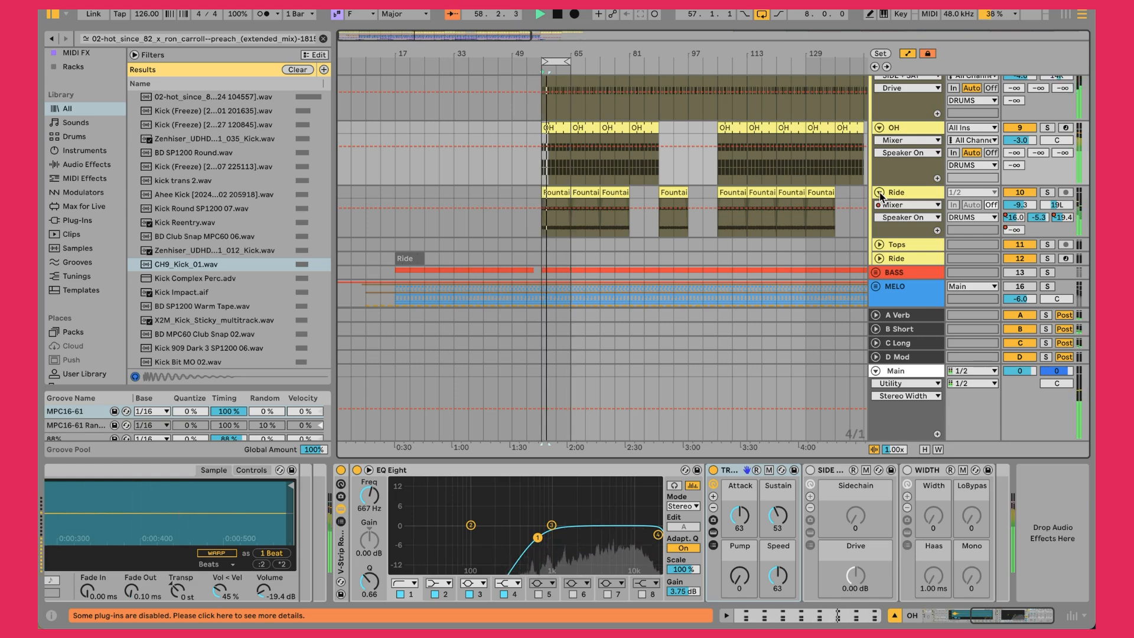
click(1049, 193)
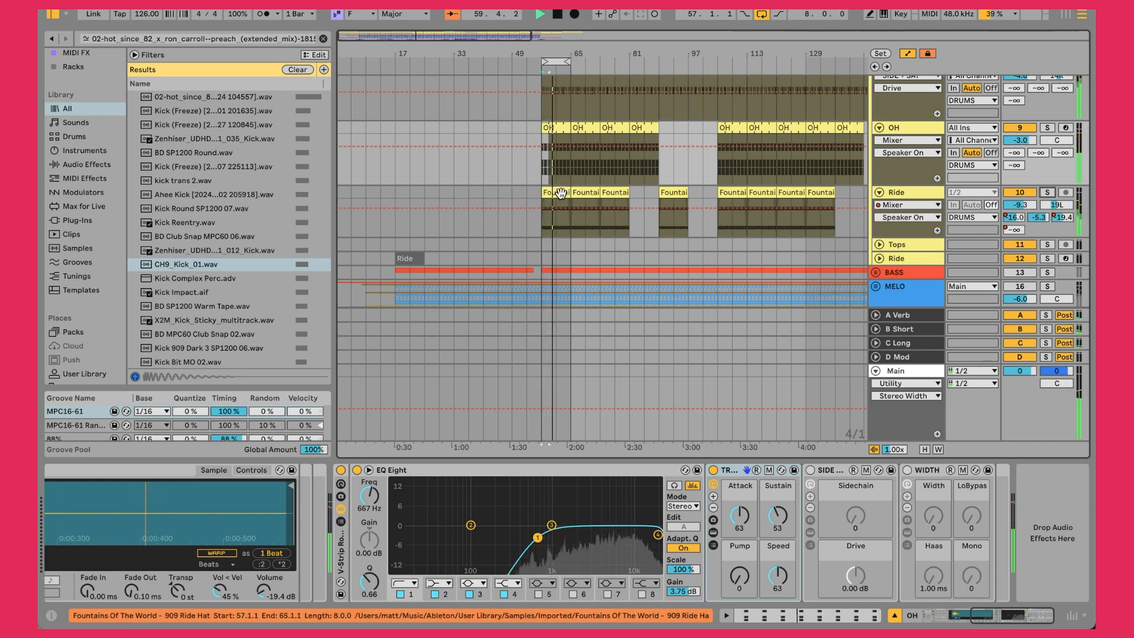
- Inspect the first OH clip's notes and the waveform of the Fountains Of The World - 909 Ride Hat clip at bar 57
click(919, 194)
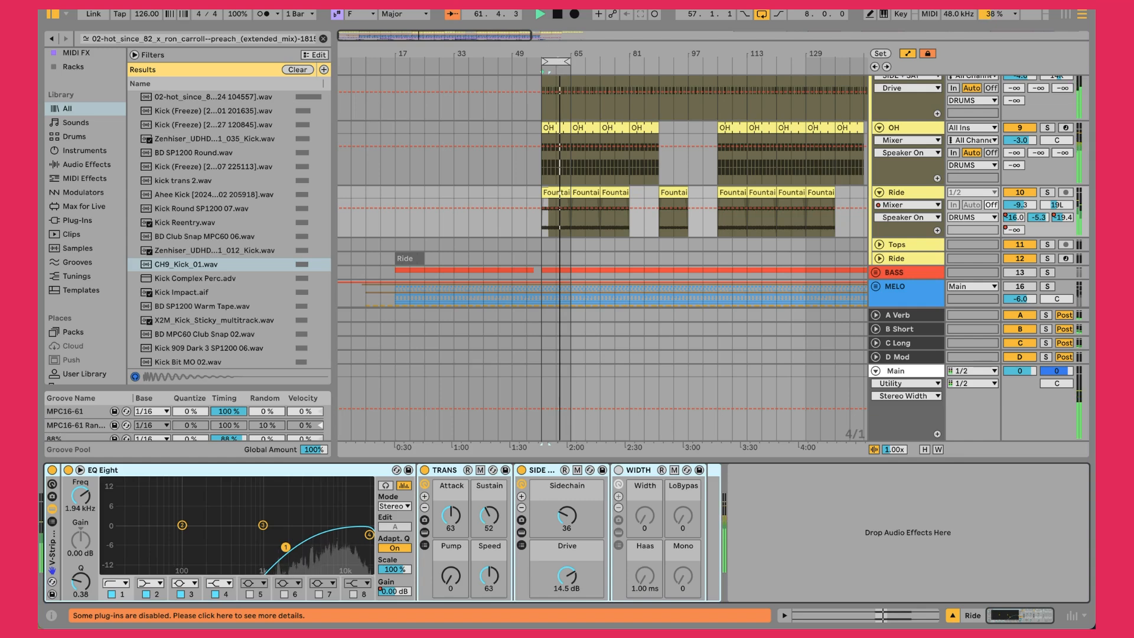
drag(554, 51, 553, 148)
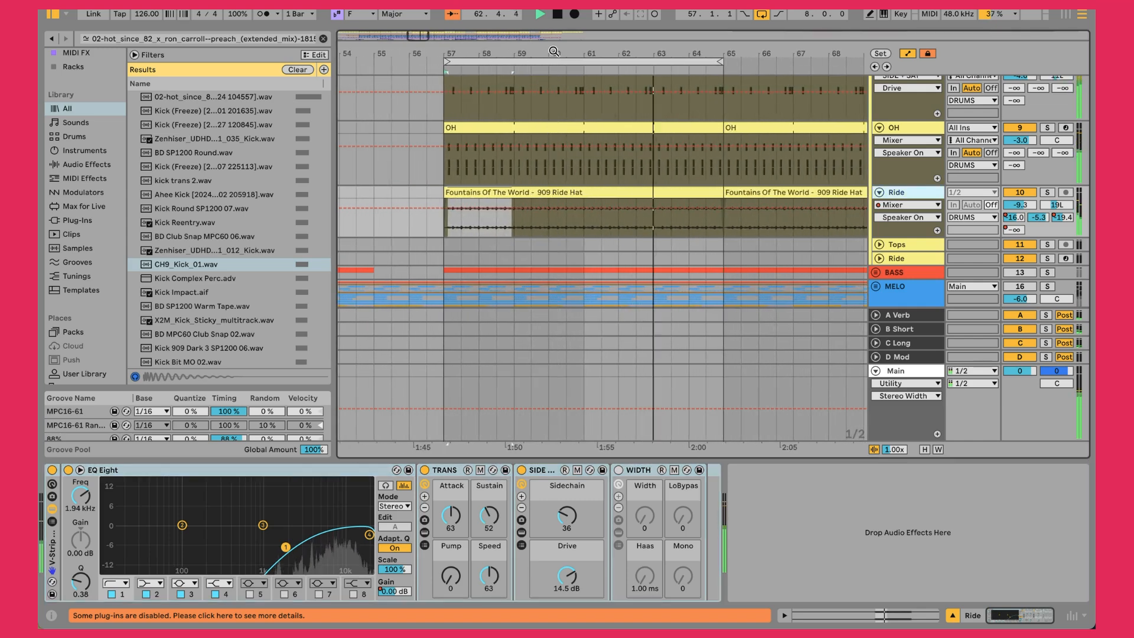
double_click(448, 135)
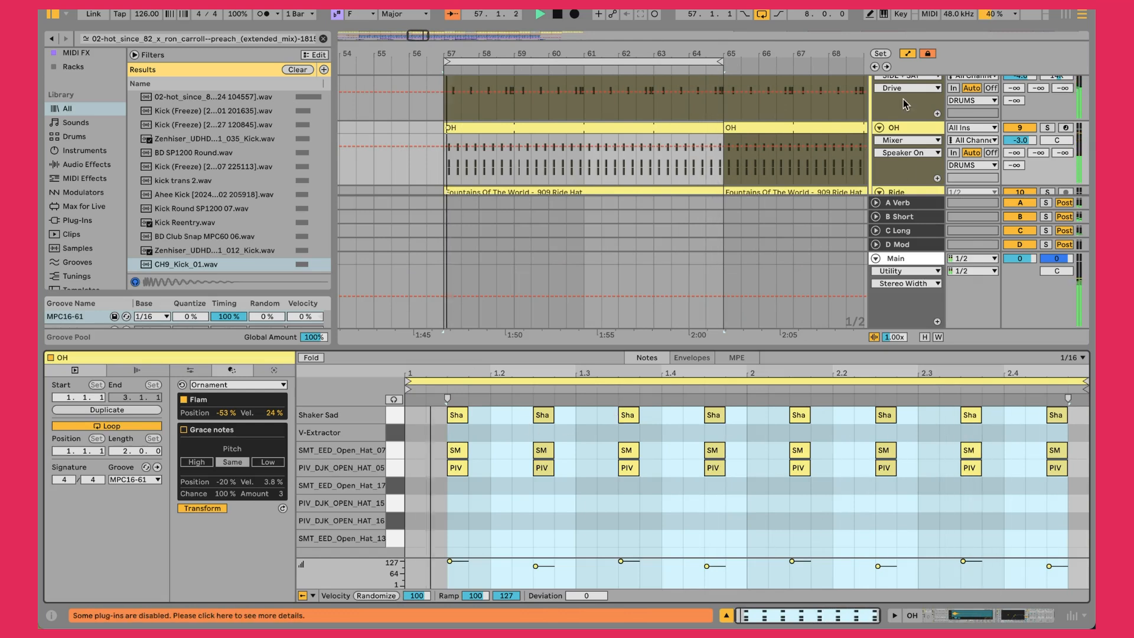
scroll(913, 136, down, 2)
click(912, 130)
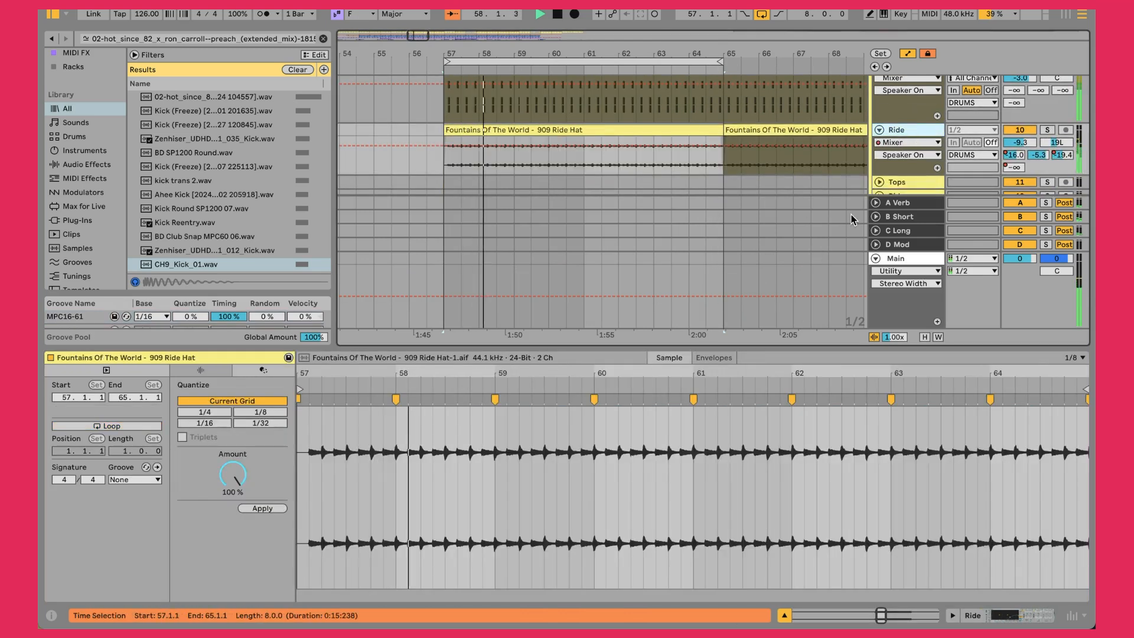
- Examine the Ride track's TRANS and SIDE + SAT racks, briefly revealing the Utility, Shaper and Saturator devices
double_click(922, 131)
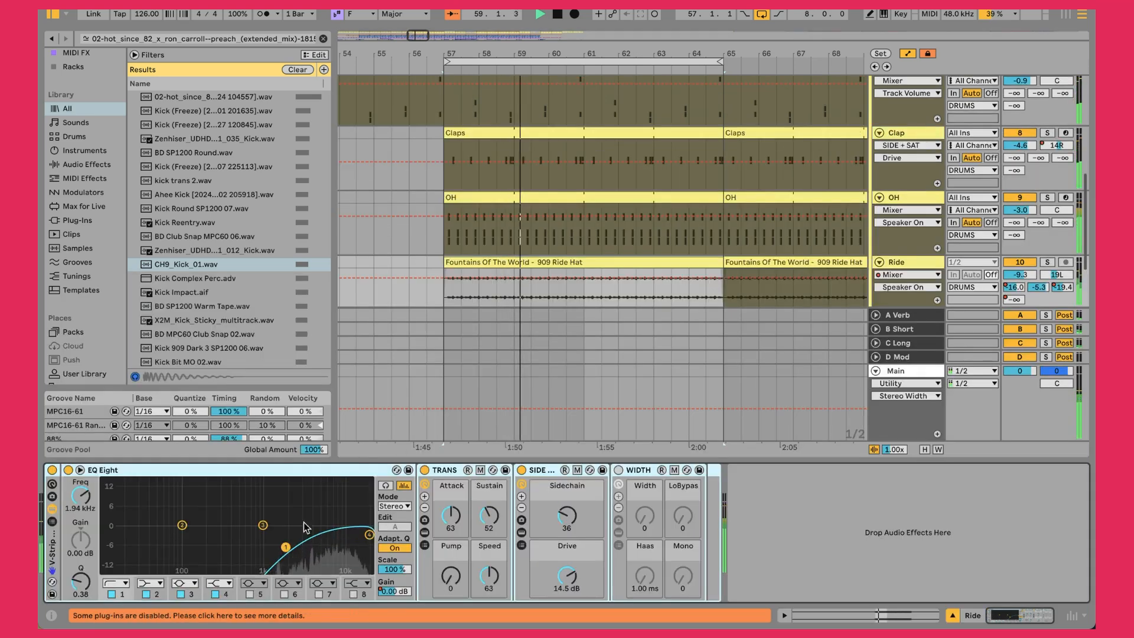
click(490, 515)
click(533, 525)
click(522, 534)
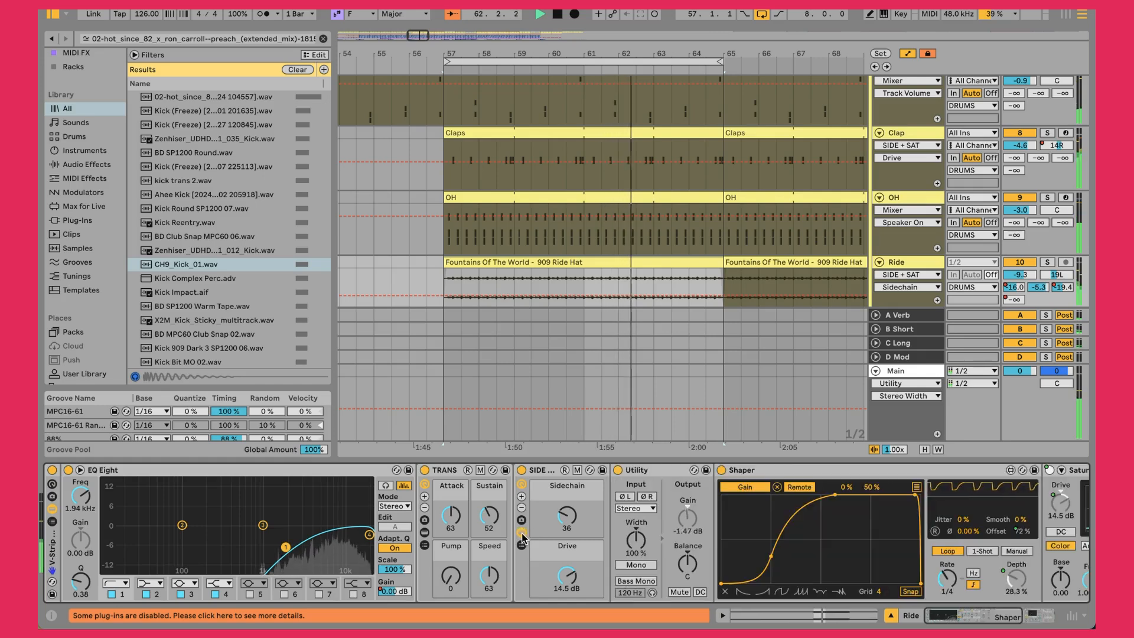
scroll(603, 519, right, 5)
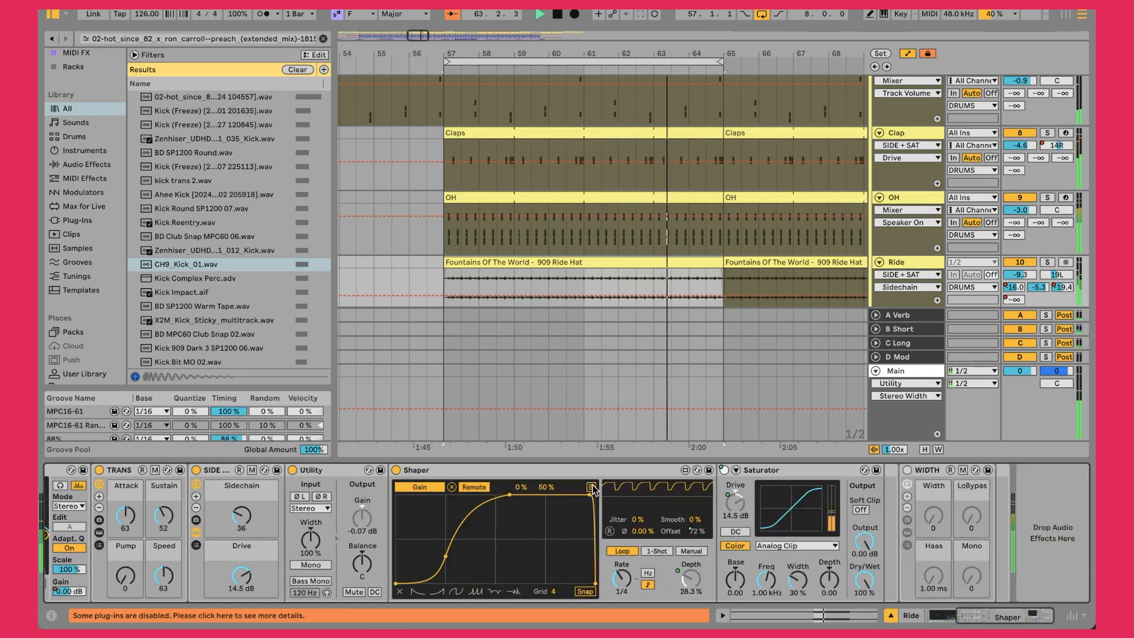
click(429, 469)
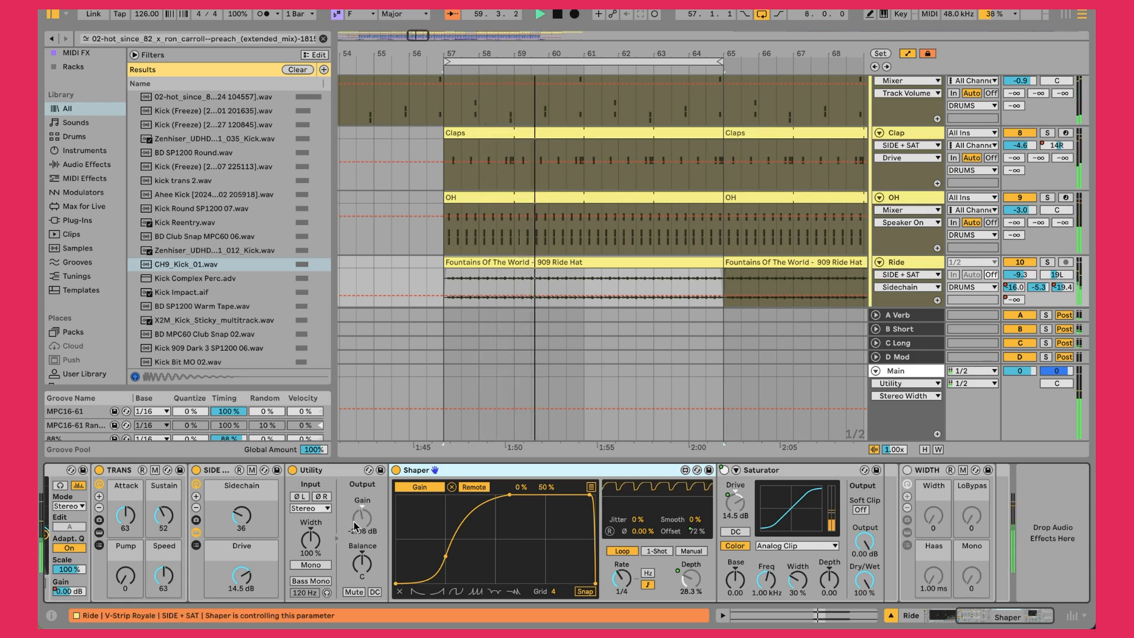
click(198, 535)
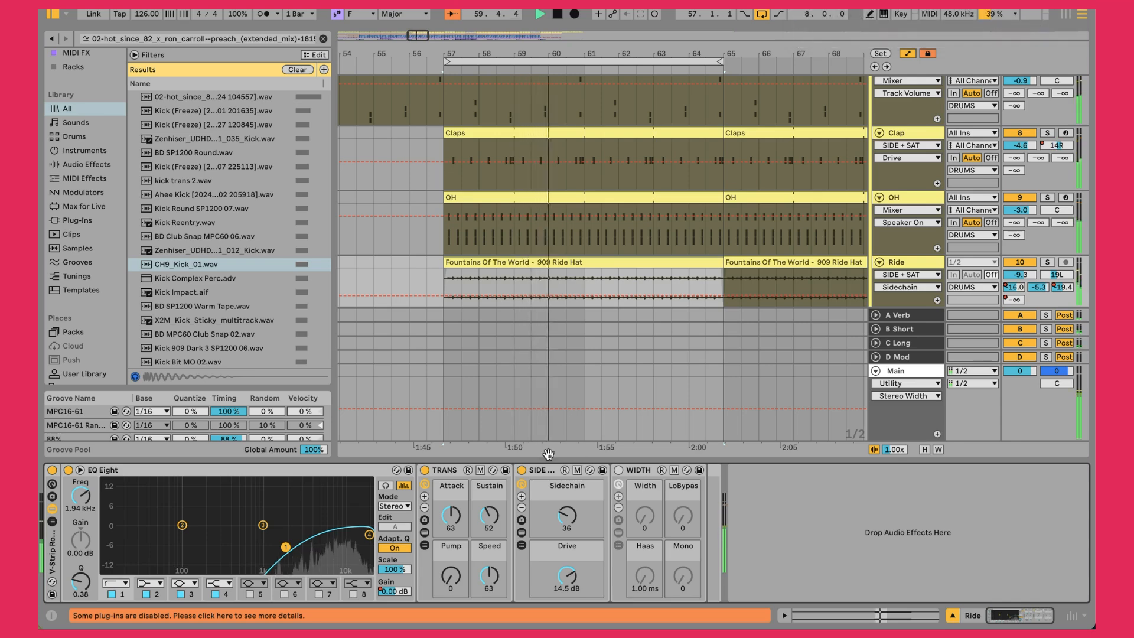
- Go back through the drum tracks to the REF track, and solo it to compare the drop with the reference
scroll(584, 327, down, 3)
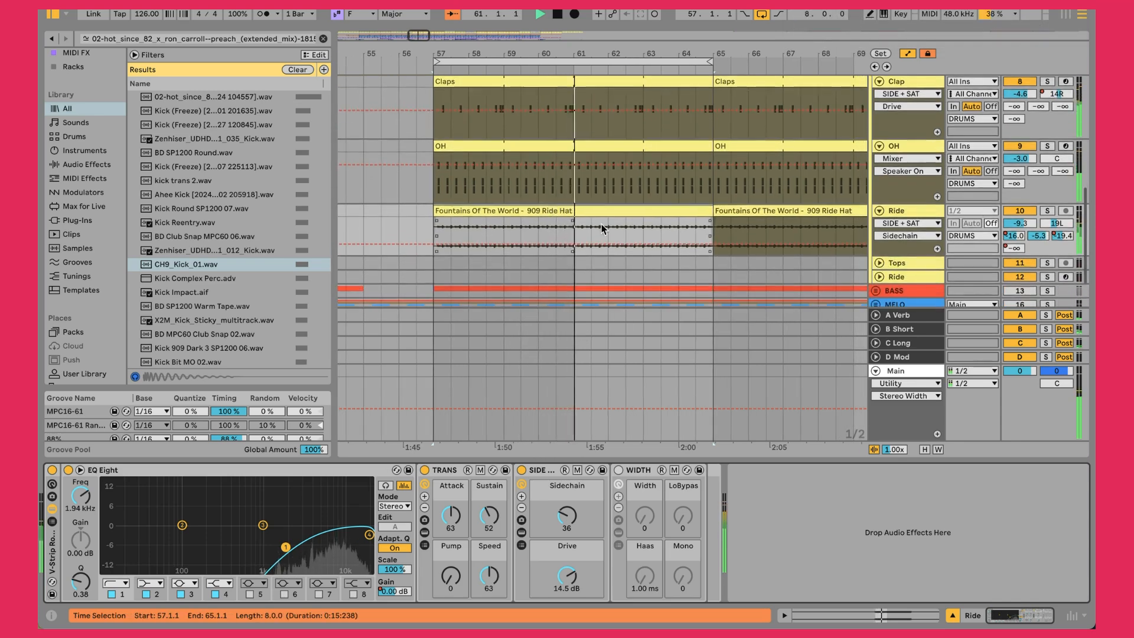
scroll(601, 225, up, 6)
scroll(601, 224, up, 12)
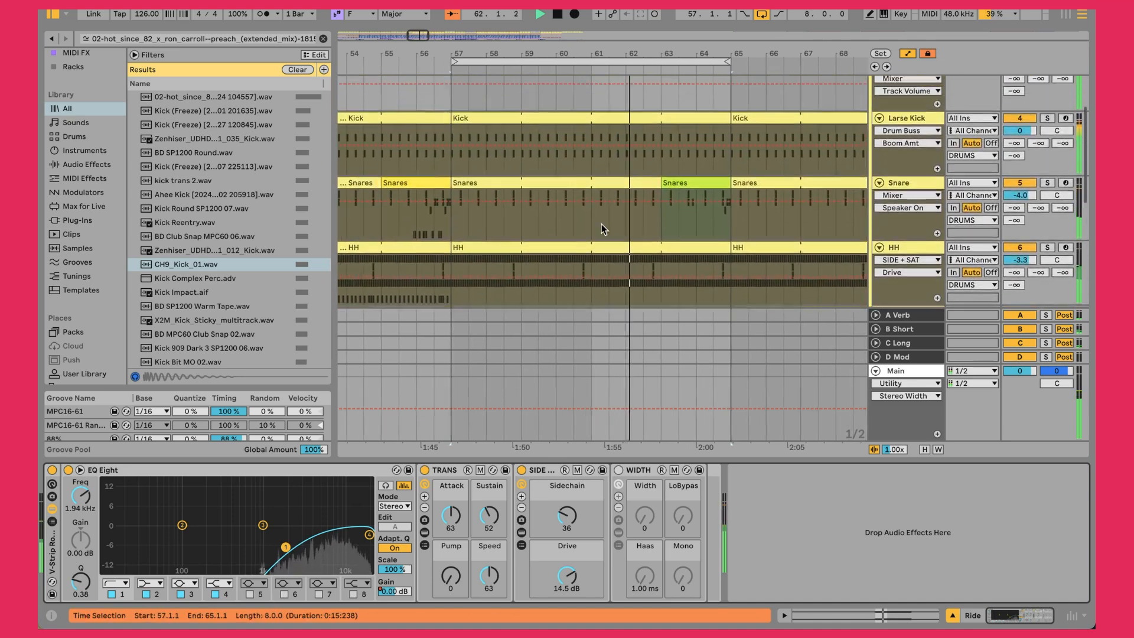
scroll(602, 224, down, 1)
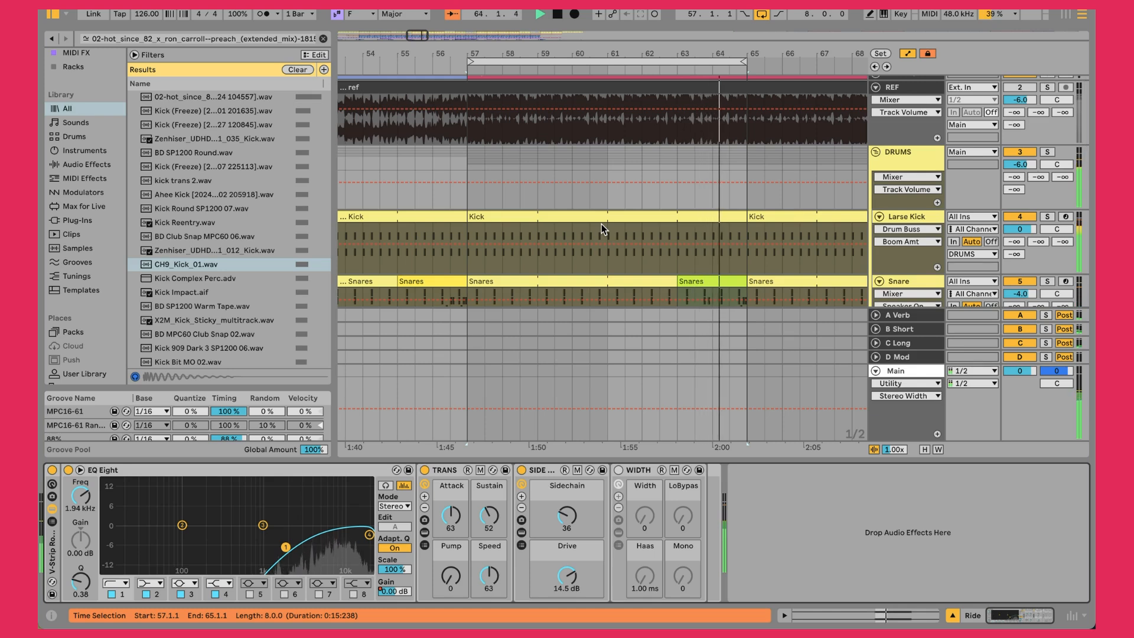
scroll(601, 224, up, 1)
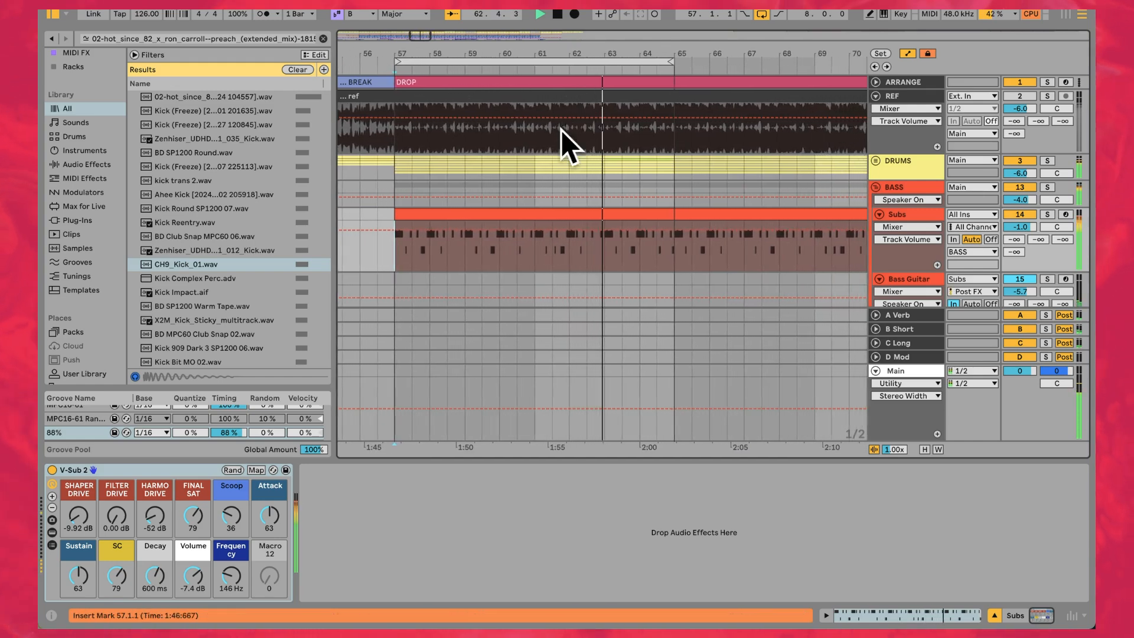
click(1044, 98)
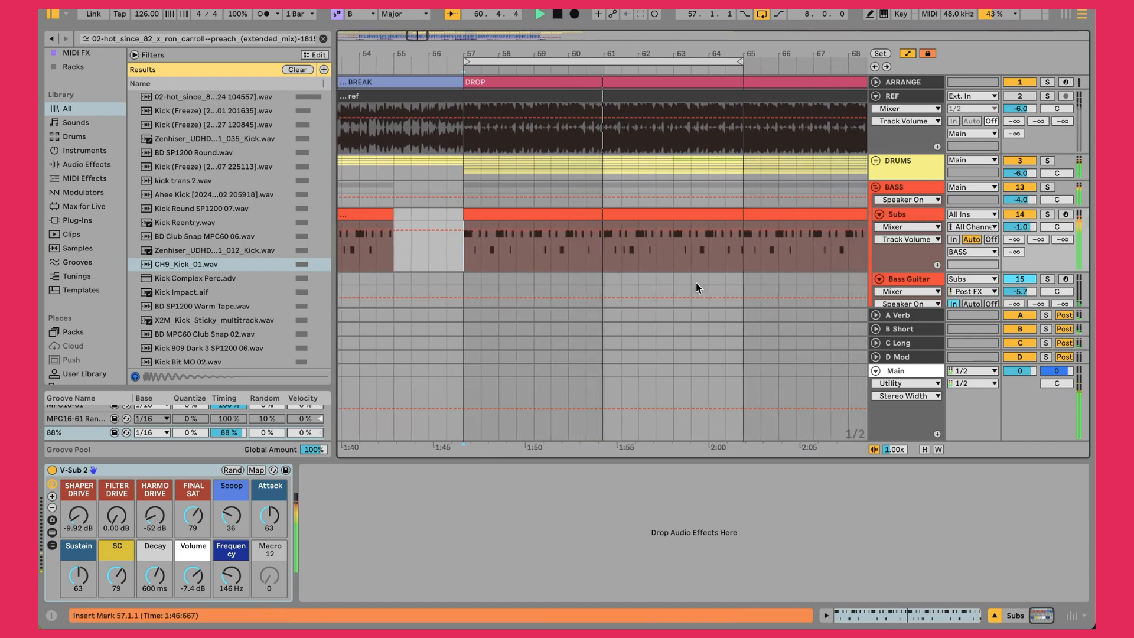
- Open the Subs clip starting at bar 57 in the note editor, and enlarge the editor to show its pitch range
click(599, 214)
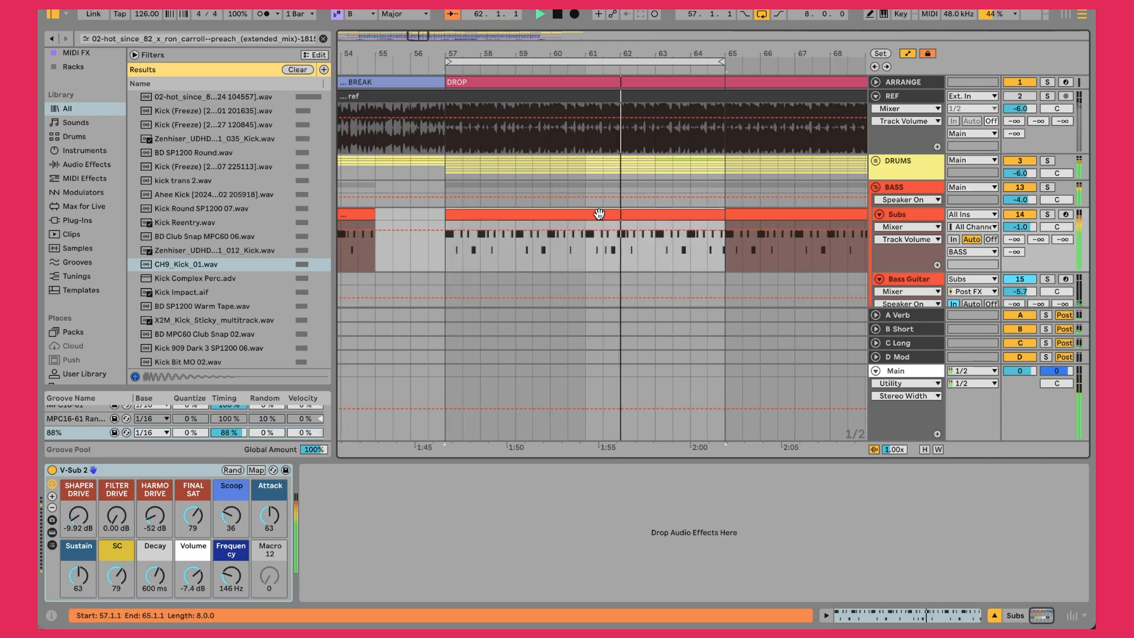
double_click(599, 214)
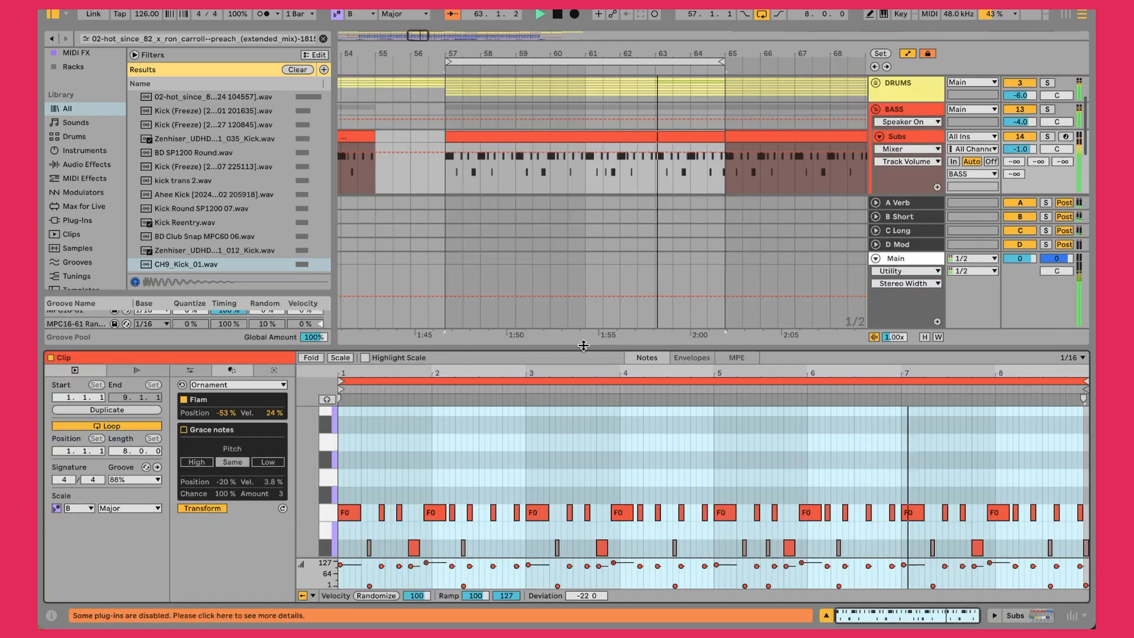
drag(584, 338, 581, 191)
click(562, 267)
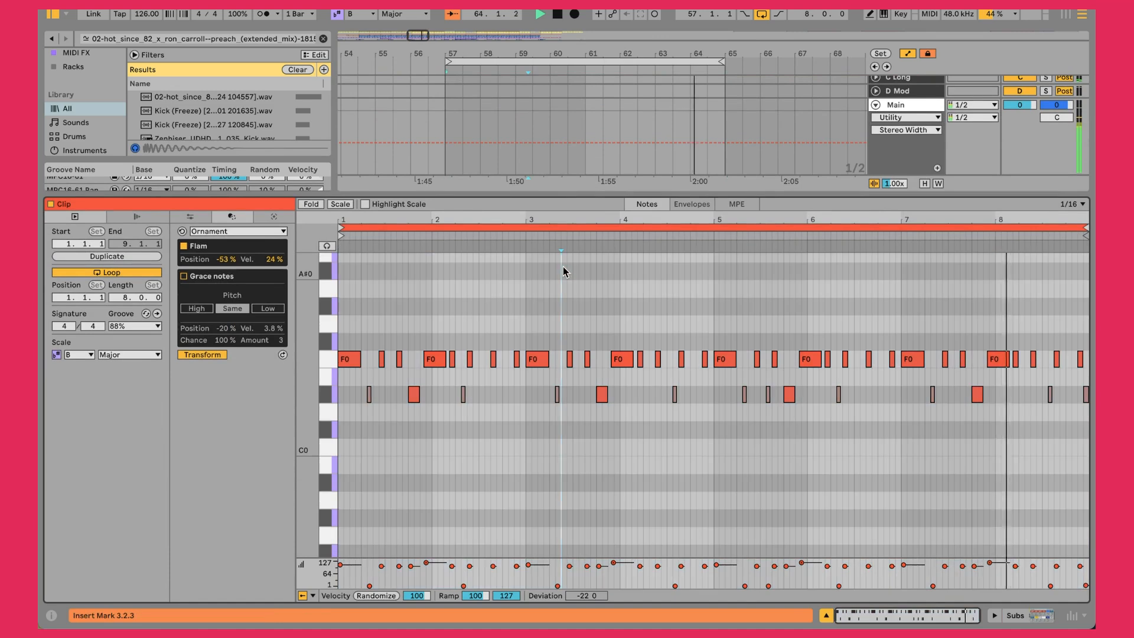
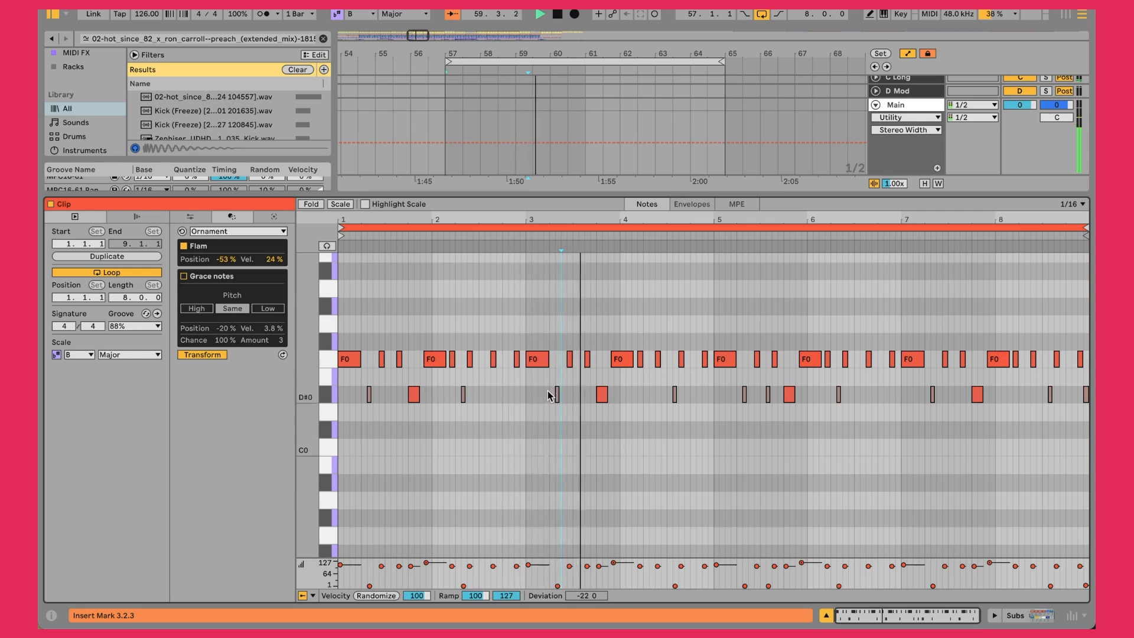
- Highlight all F0 notes in the Subs clip, and mute the Bass Guitar track to hear the sub without it
click(326, 360)
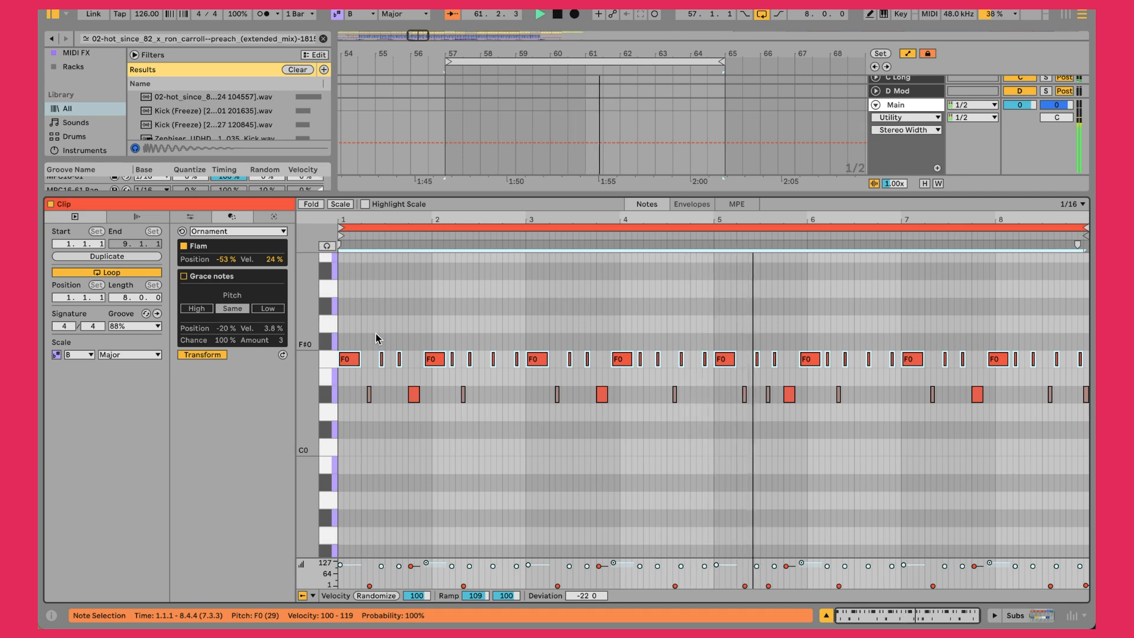
key(shift+Tab)
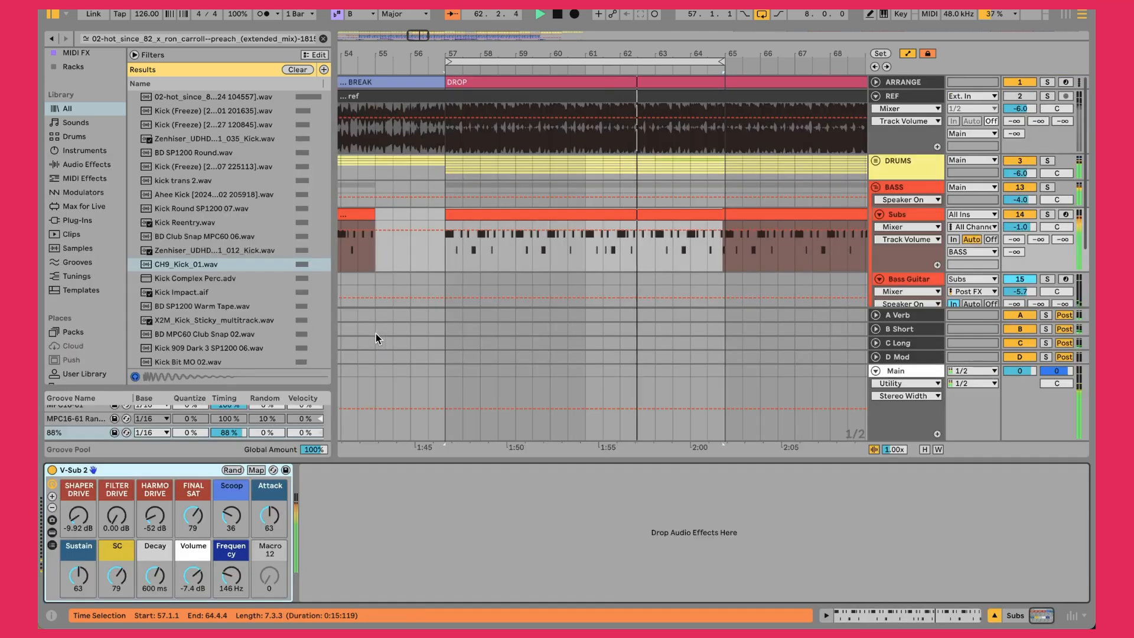
click(932, 218)
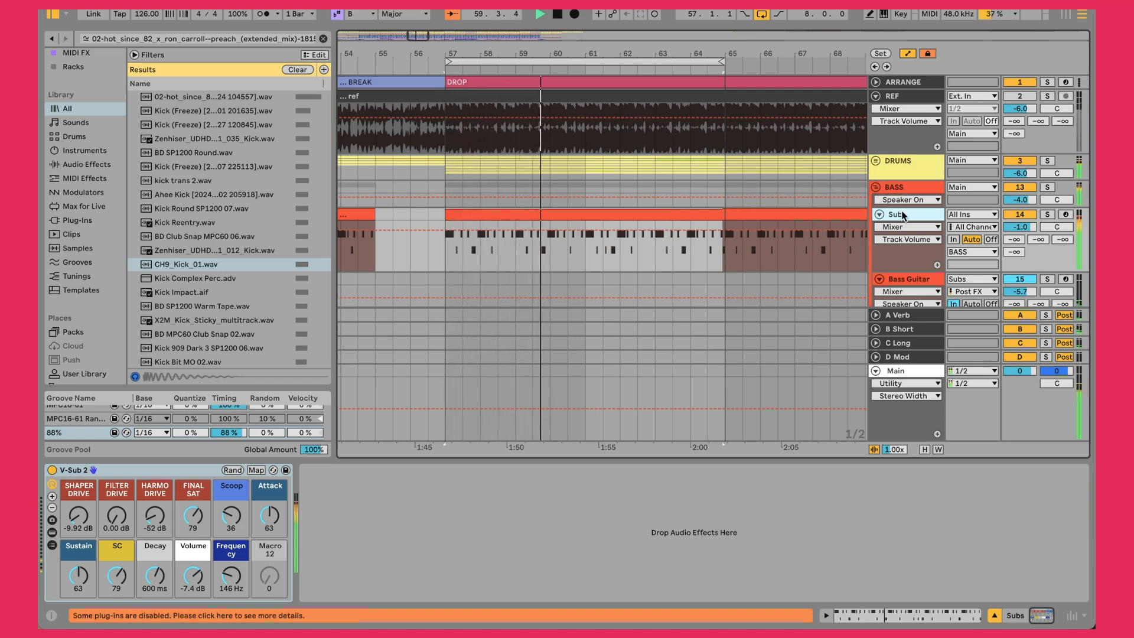
click(1021, 280)
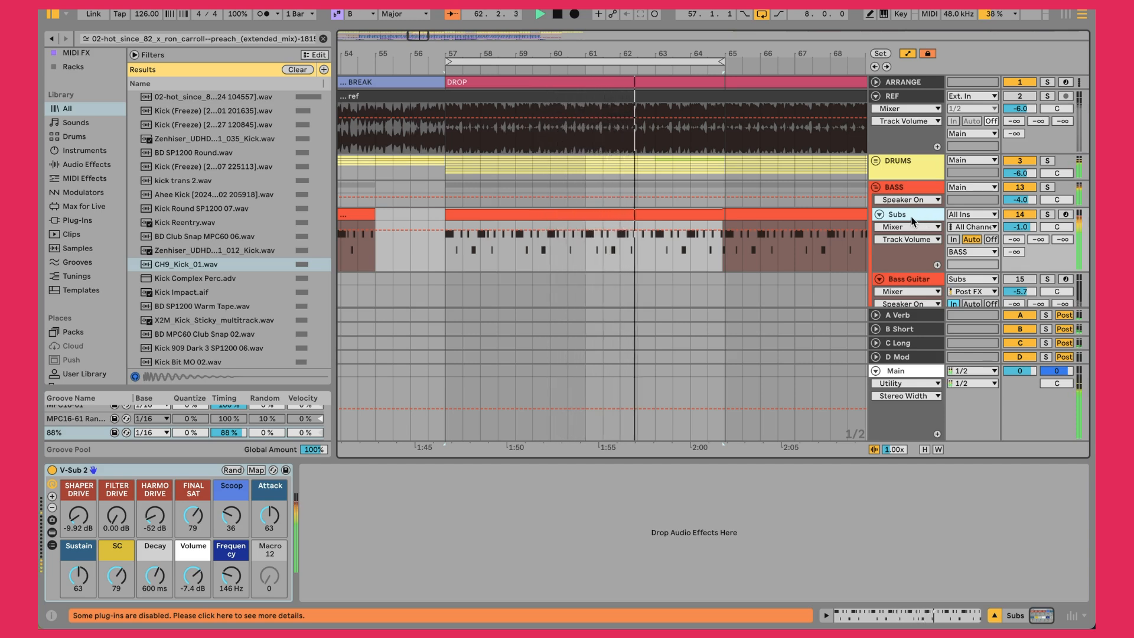
- Briefly reveal the devices inside the Subs track's V-Sub 2 rack, and point out its SC macro
click(154, 473)
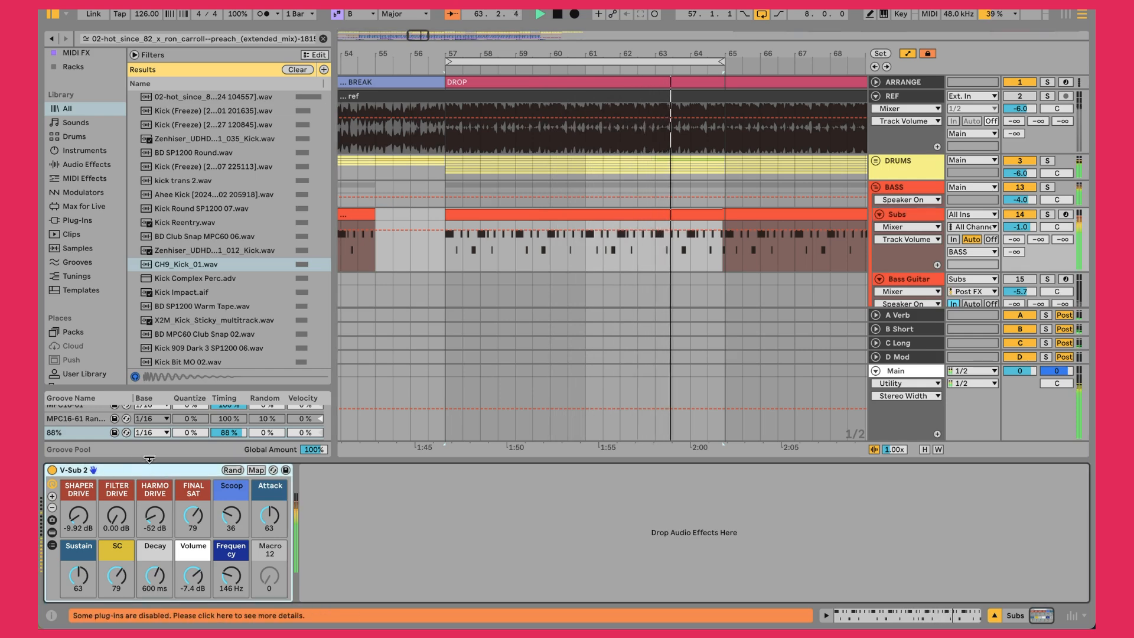
click(52, 532)
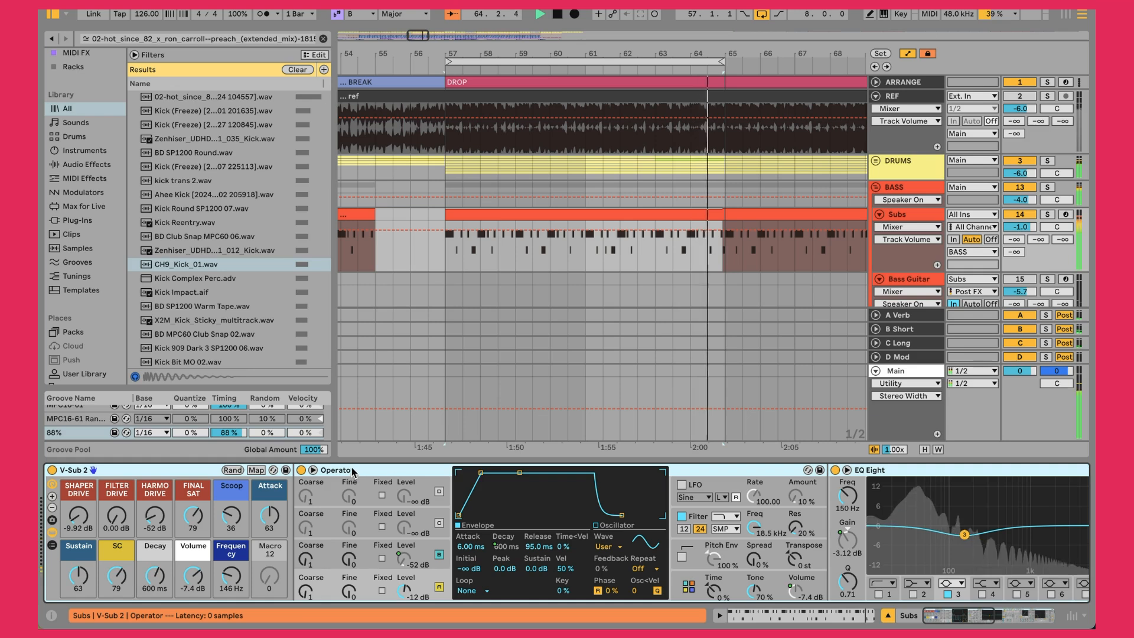
click(51, 530)
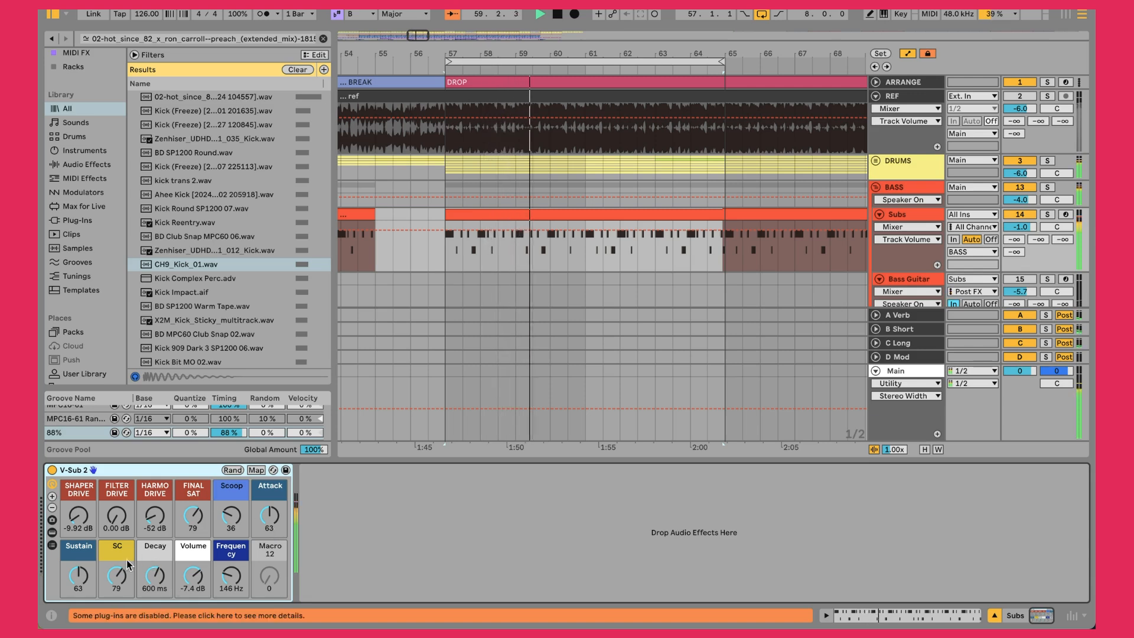
click(117, 575)
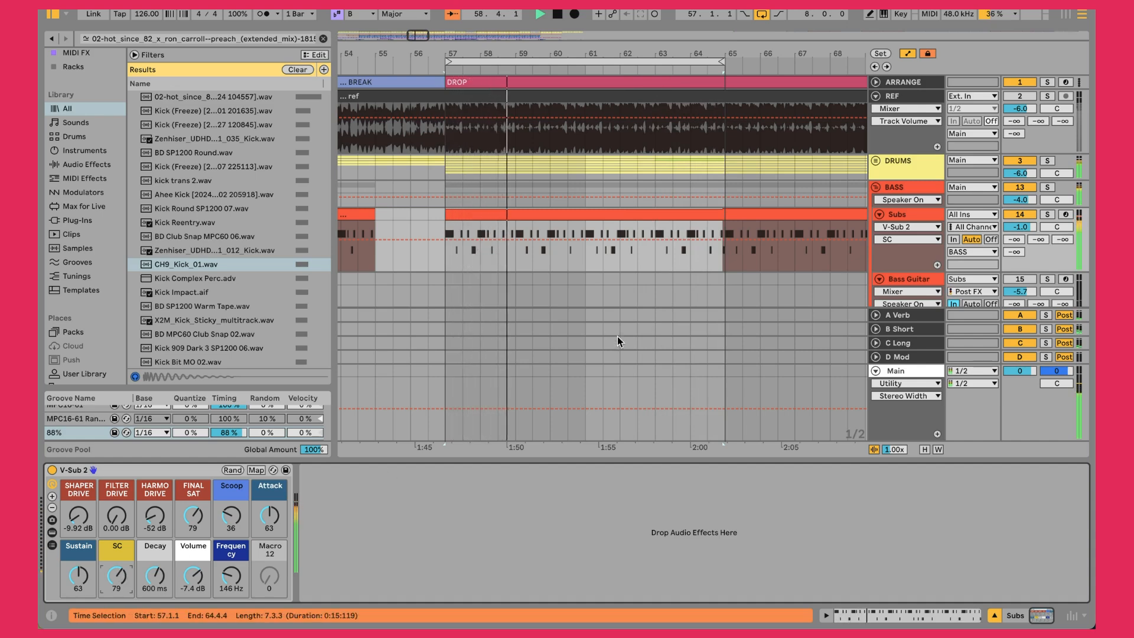
- Solo the REF track to compare the sub bass with the reference, and return to the full mix
click(916, 222)
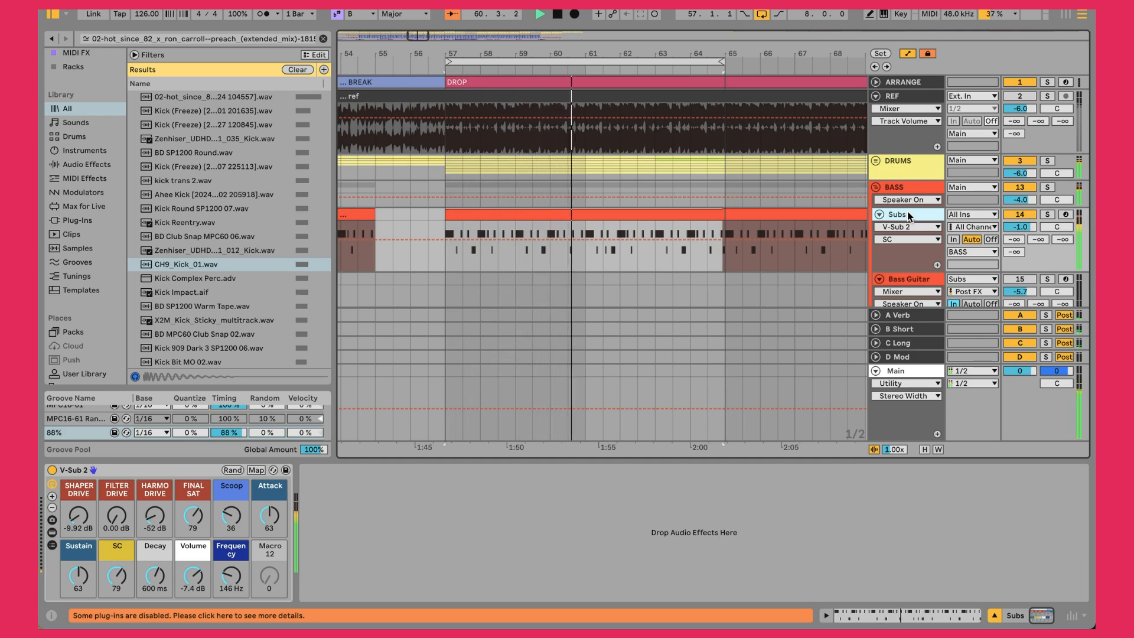
key(s)
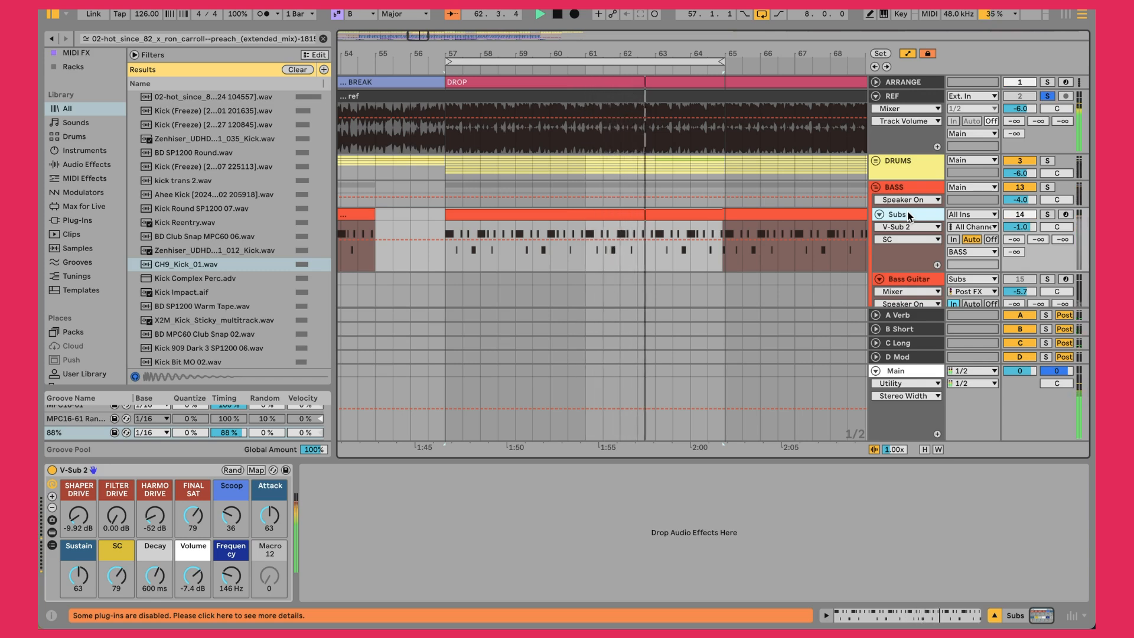
key(s)
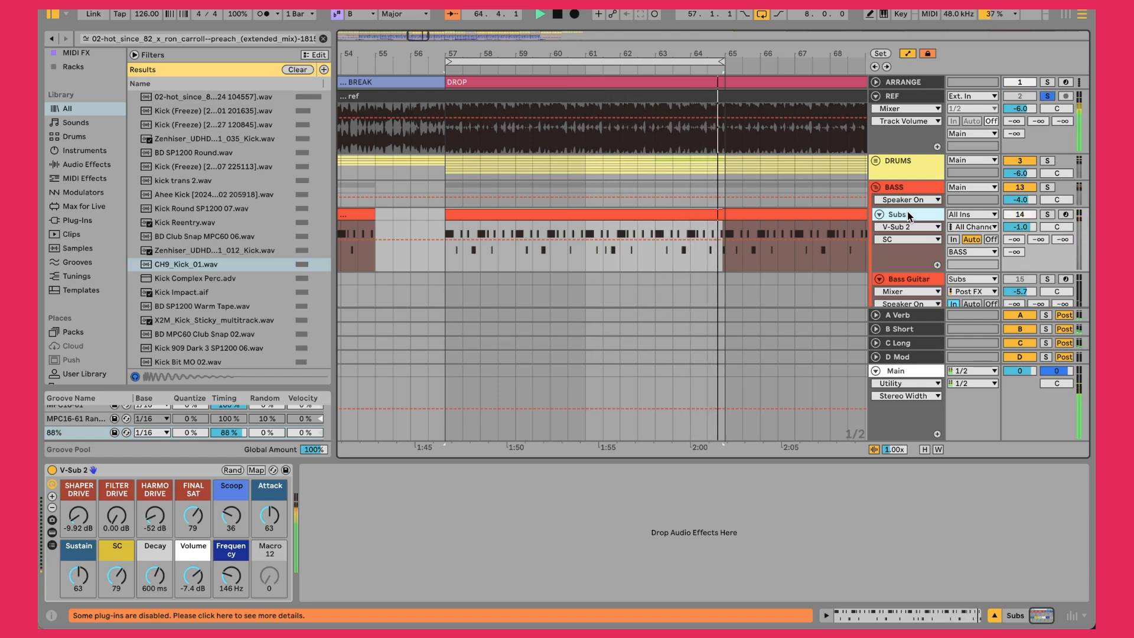
key(s)
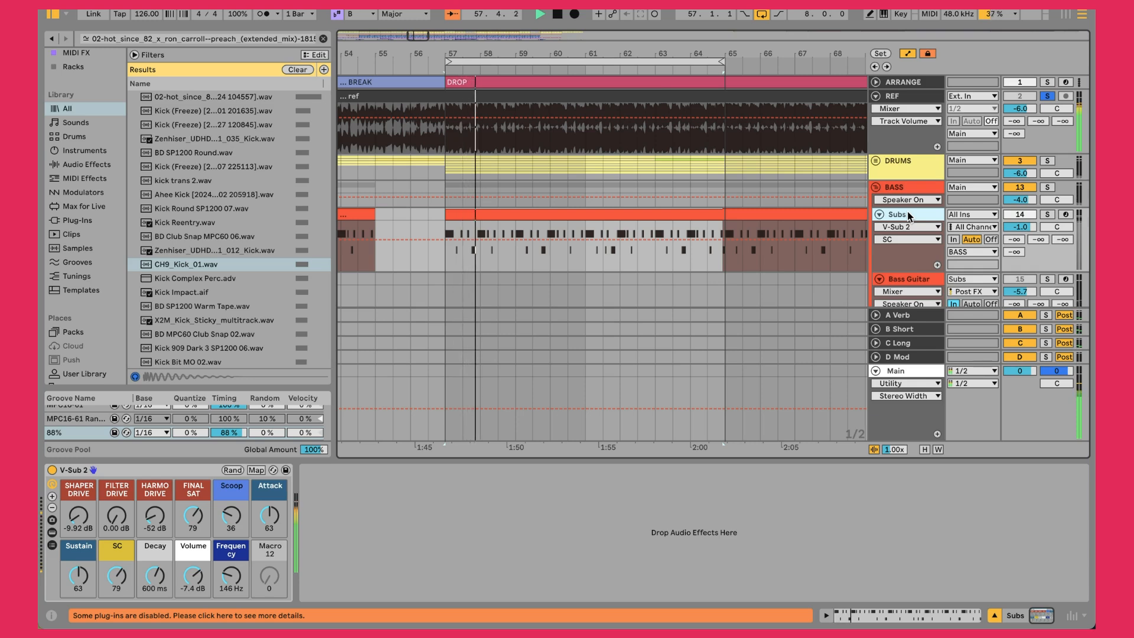
key(s)
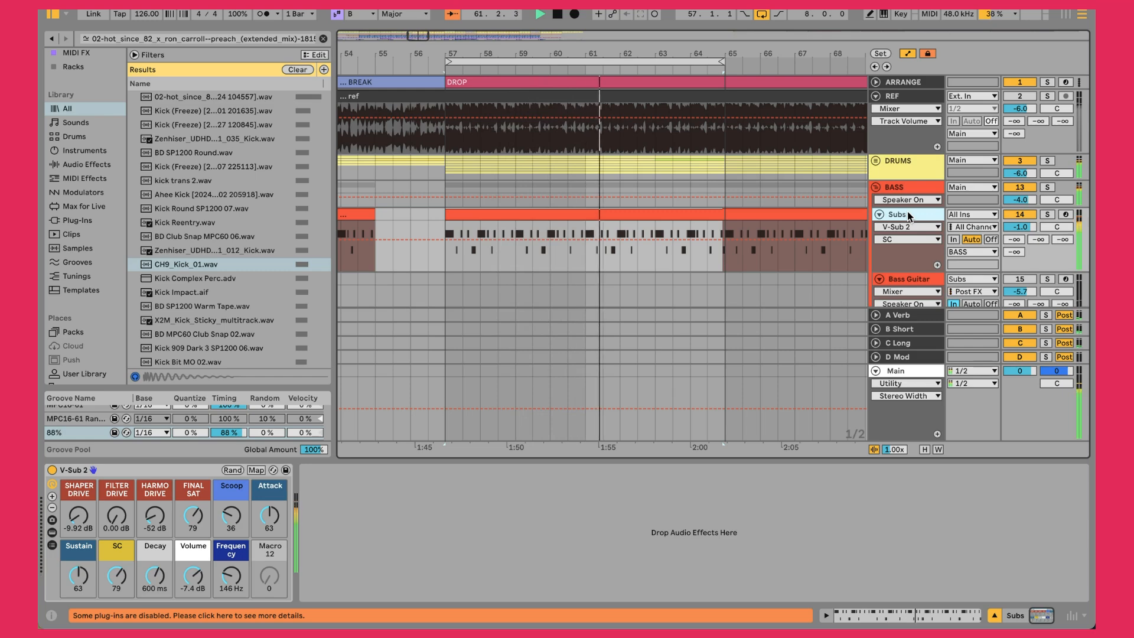
- Reactivate the Bass Guitar track, and audition it briefly in solo
scroll(910, 216, down, 1)
click(913, 254)
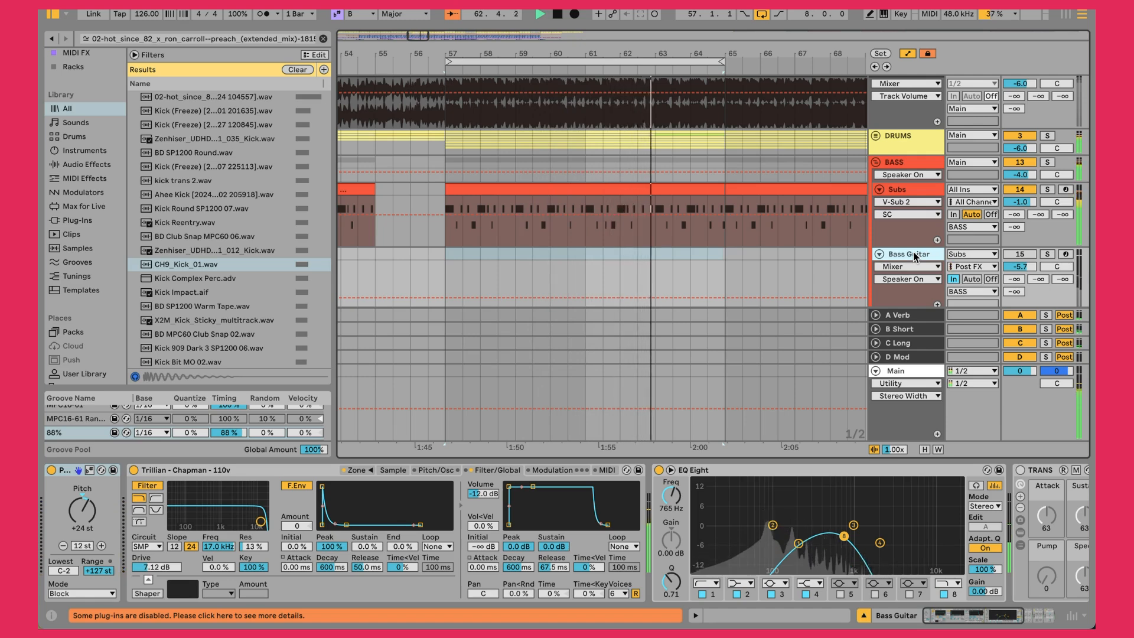
click(1012, 252)
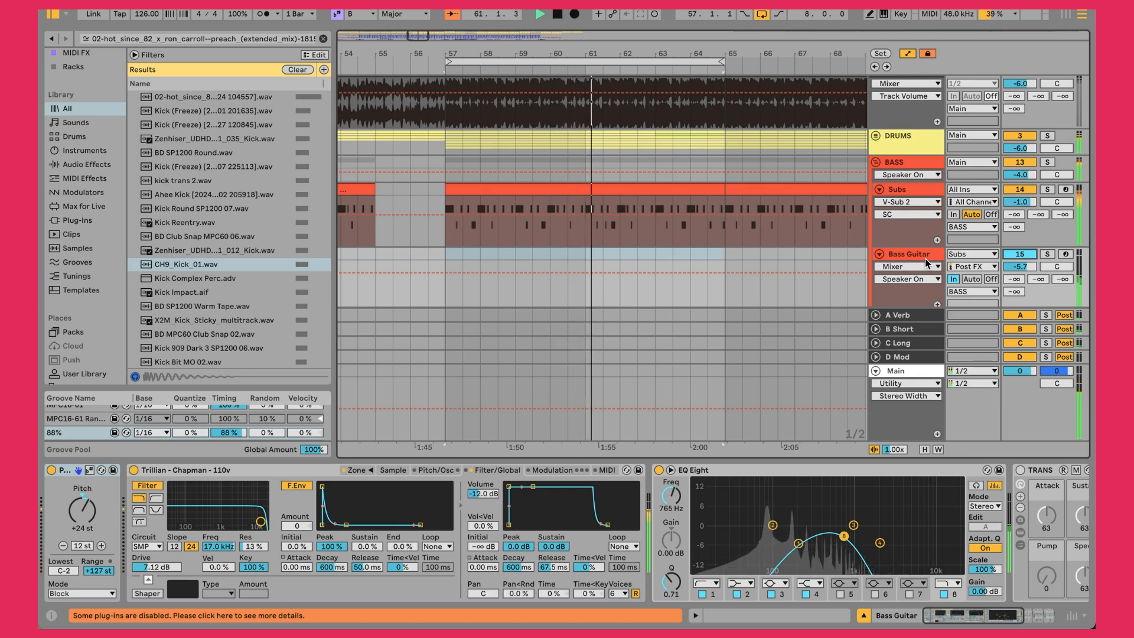
click(1049, 254)
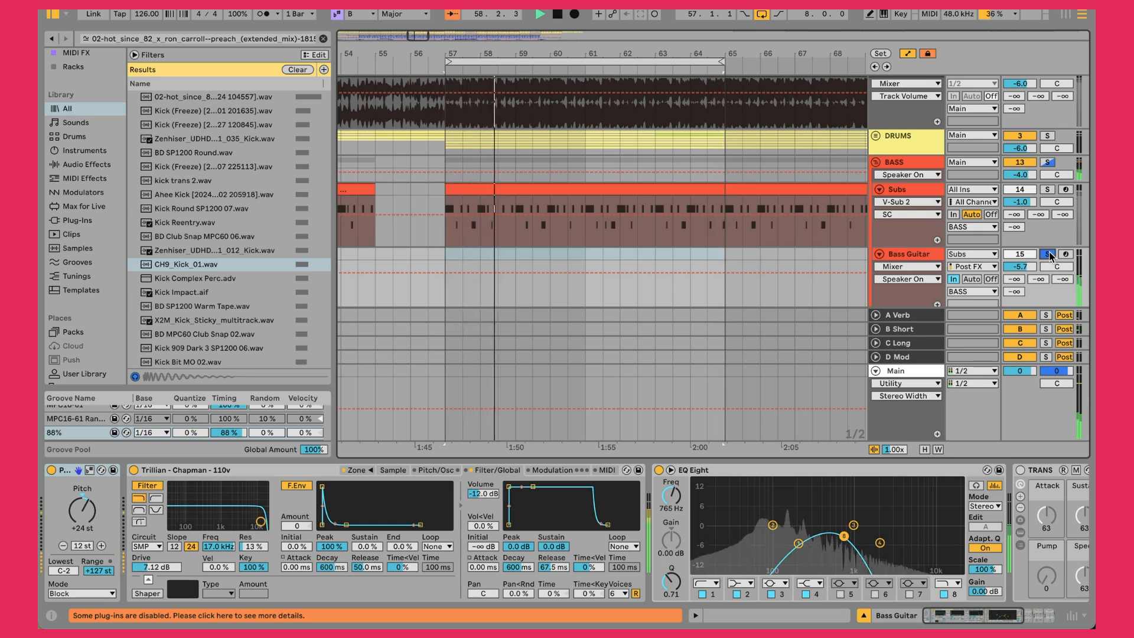
click(1048, 254)
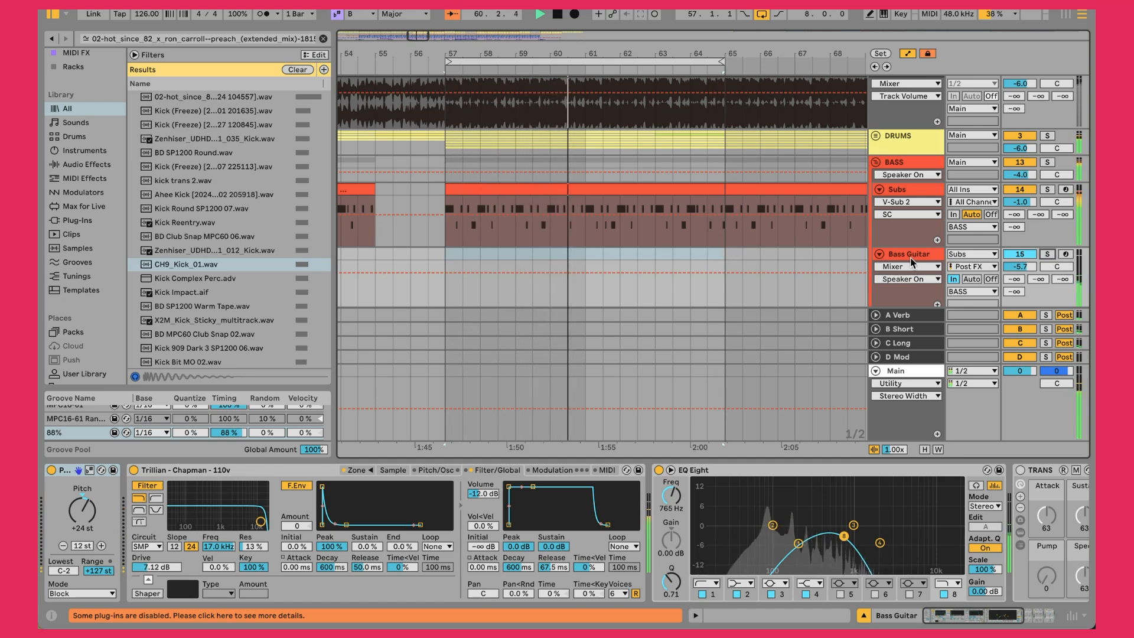
- Compare the Bass Guitar lane between bars 57 and 65 with the Subs track above it
drag(436, 250, 720, 272)
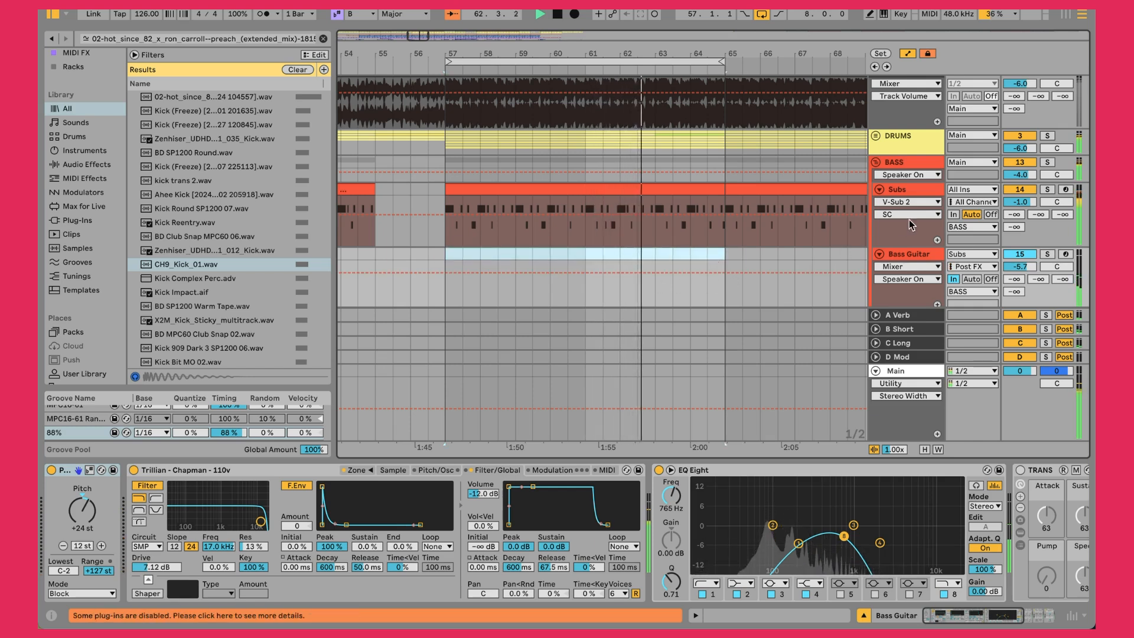
click(924, 254)
click(925, 187)
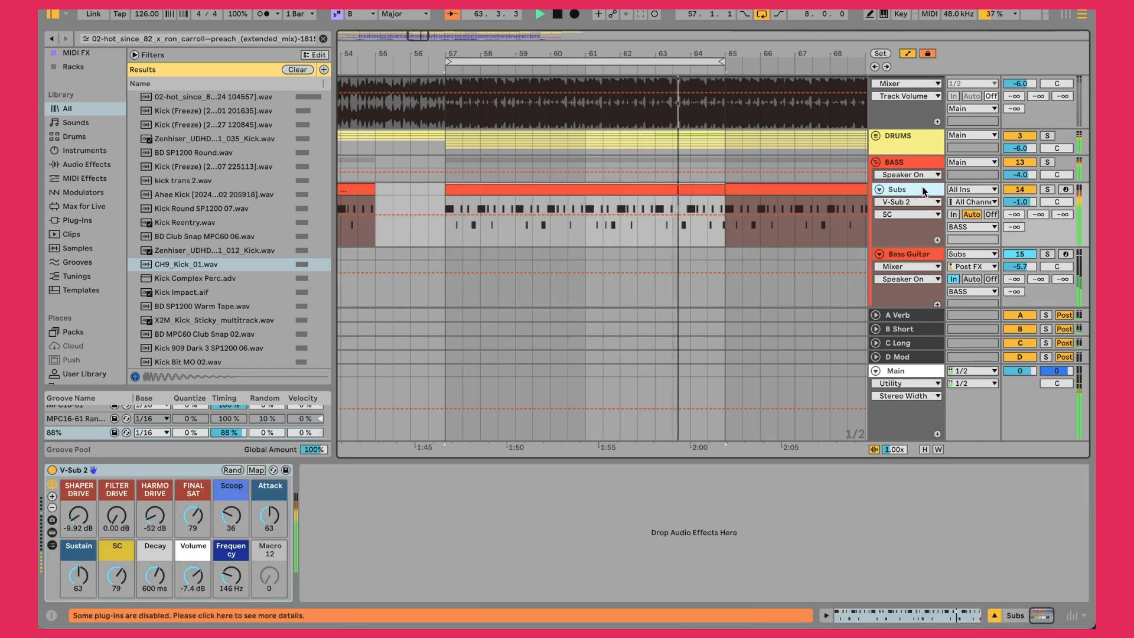
click(952, 189)
click(945, 200)
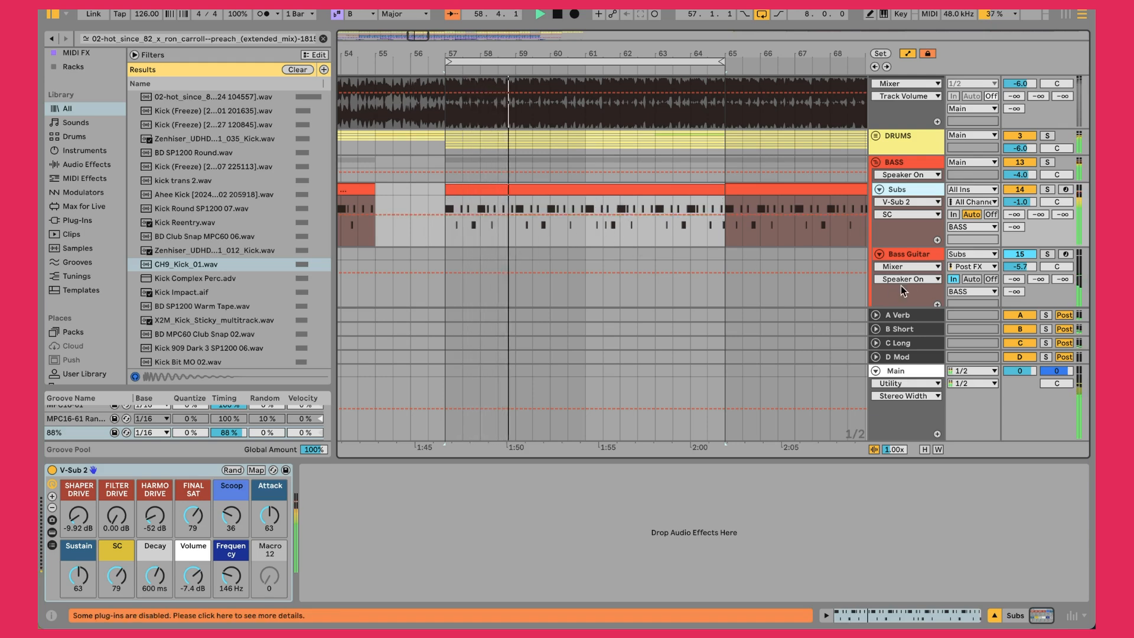
- Choose Subs as the MIDI input source of the Bass Guitar track
click(909, 257)
click(973, 254)
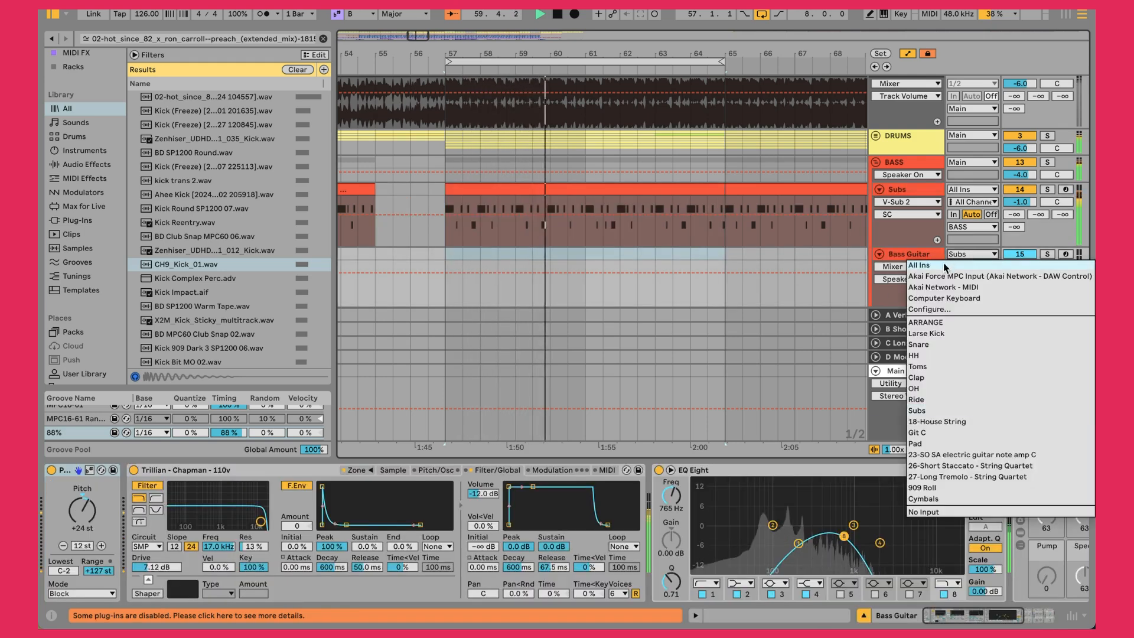
click(928, 411)
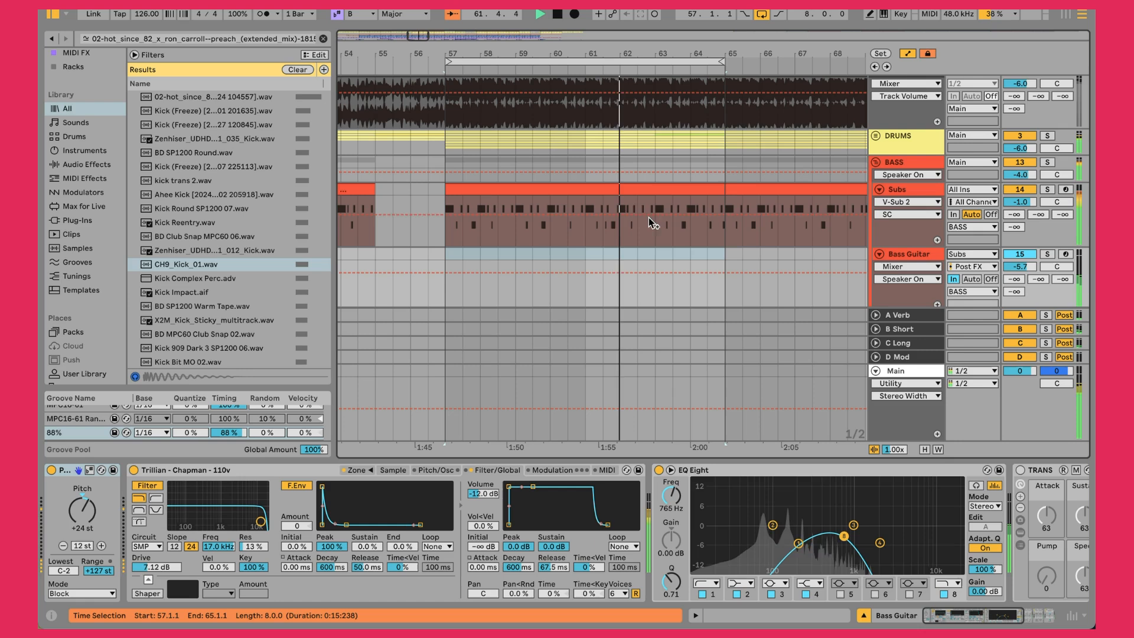
- Review the Subs clip region that feeds the Bass Guitar track, and inspect that track's Pitch device
click(907, 257)
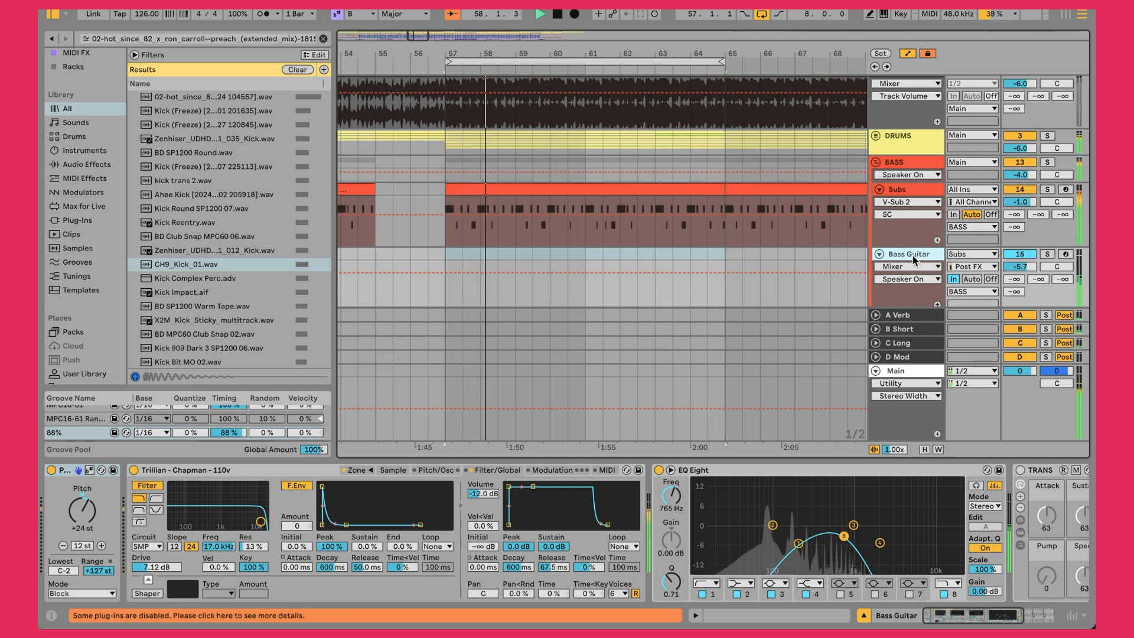
click(577, 242)
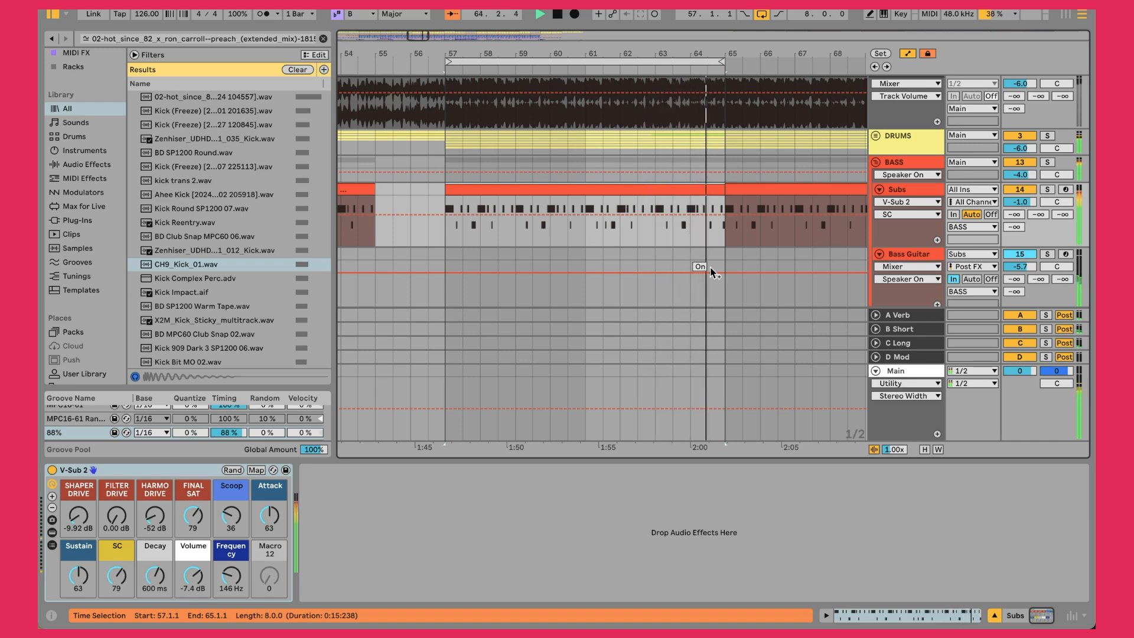
click(927, 254)
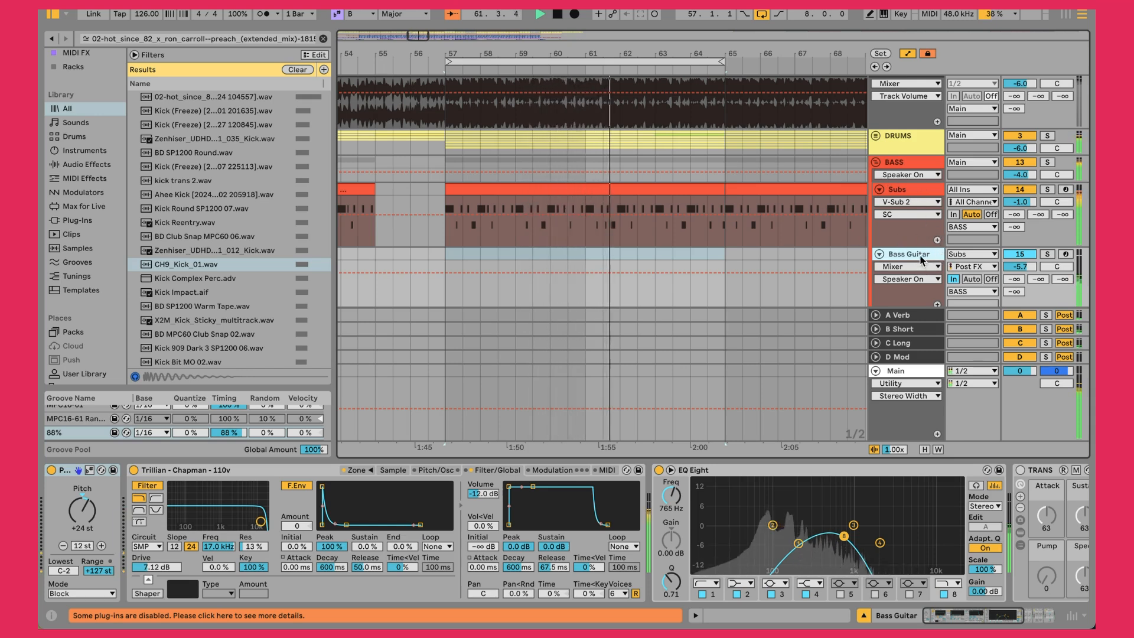
click(64, 479)
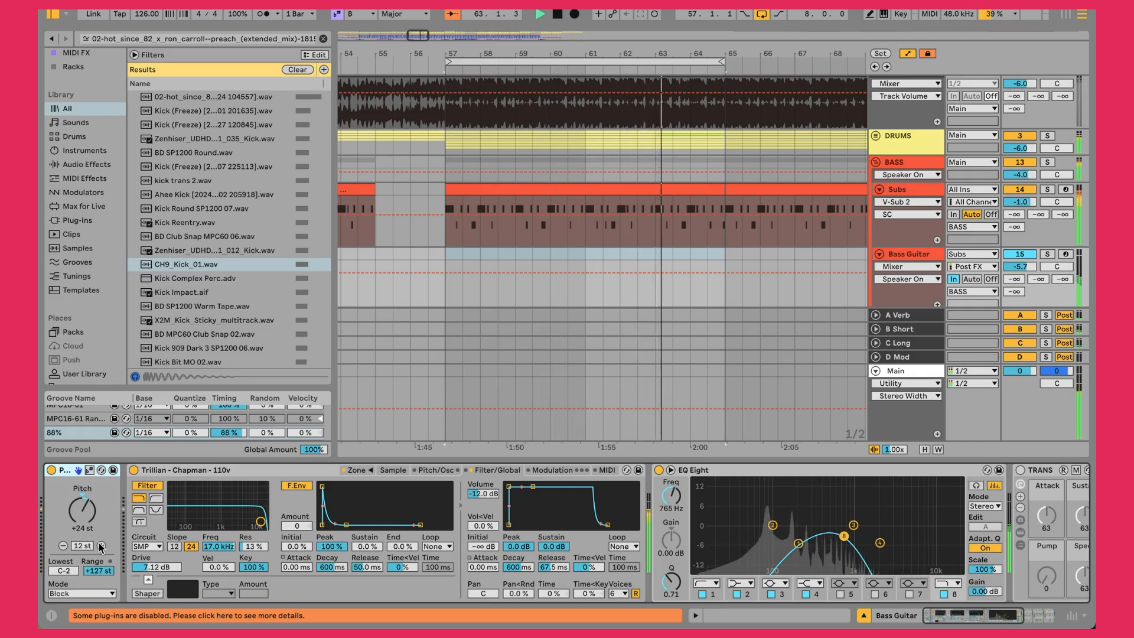
click(87, 512)
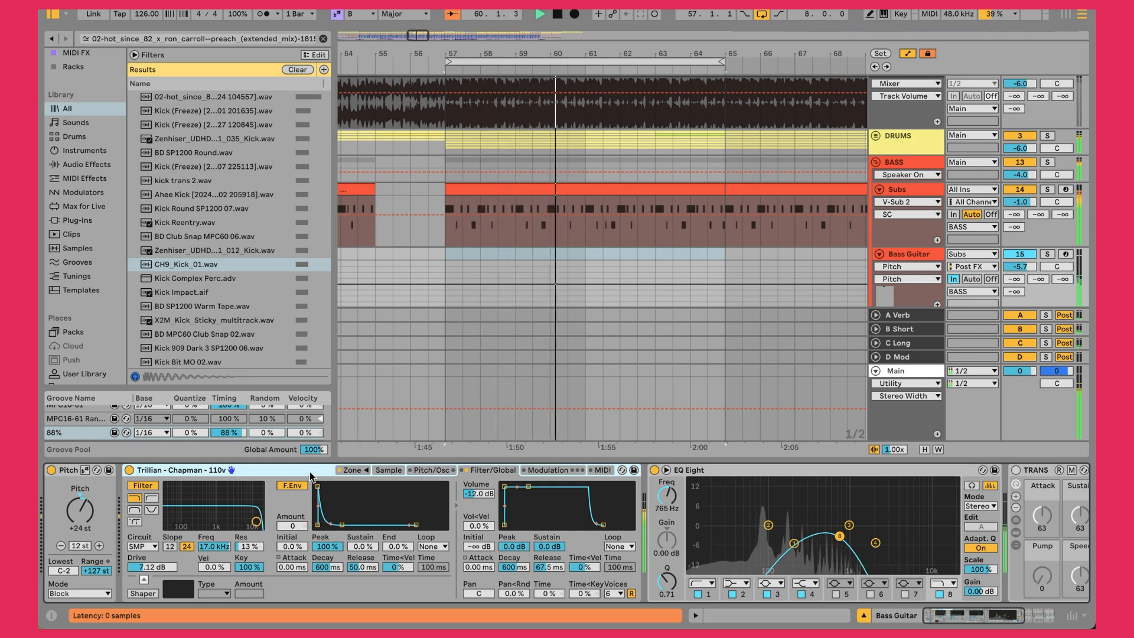
- Examine band 1 of the Bass Guitar track's EQ Eight and the effect racks that follow it
scroll(309, 471, right, 3)
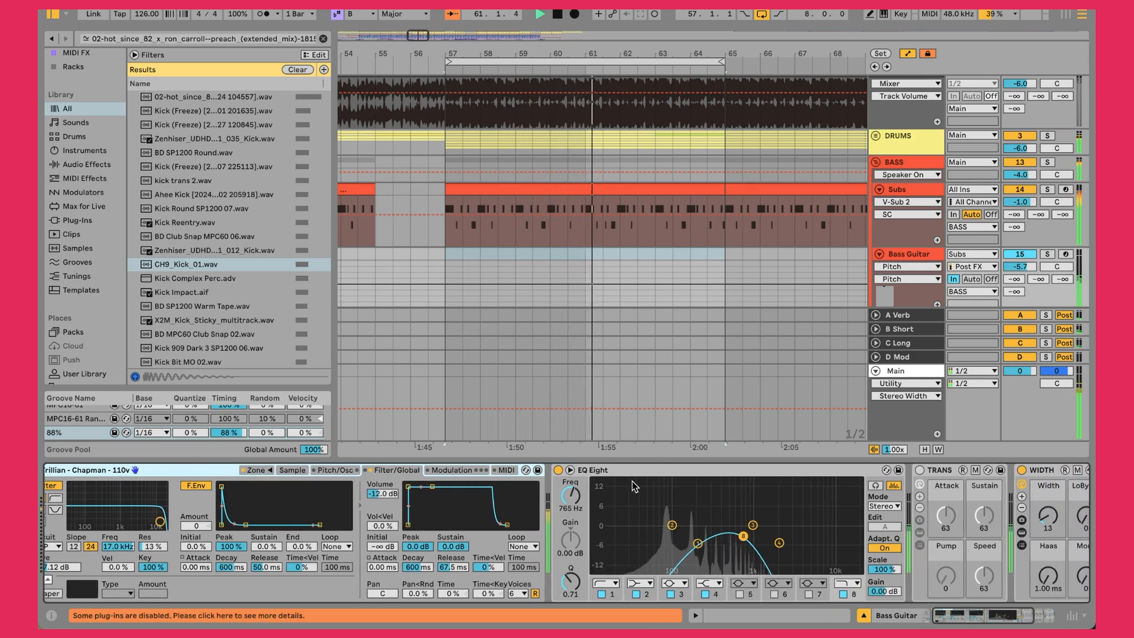
click(634, 486)
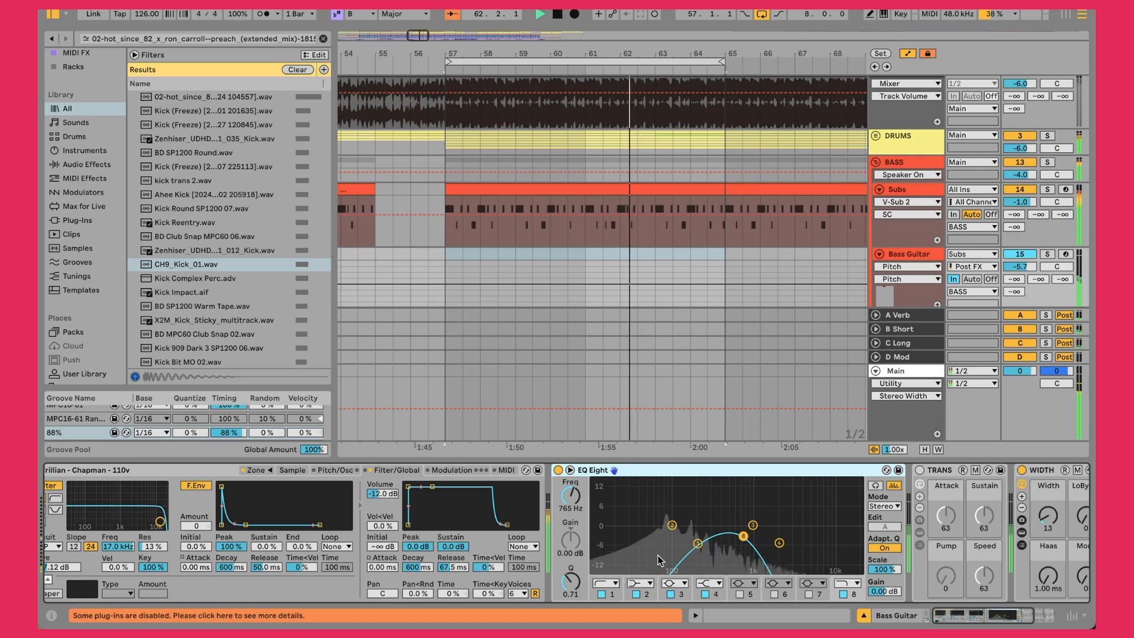
click(697, 543)
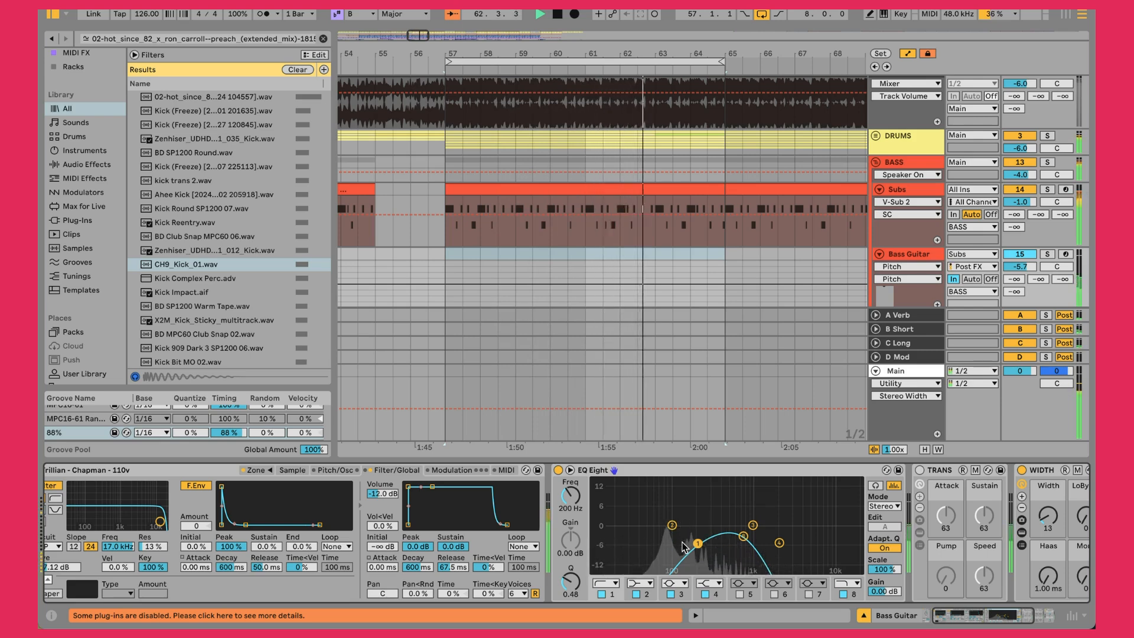
scroll(684, 546, right, 3)
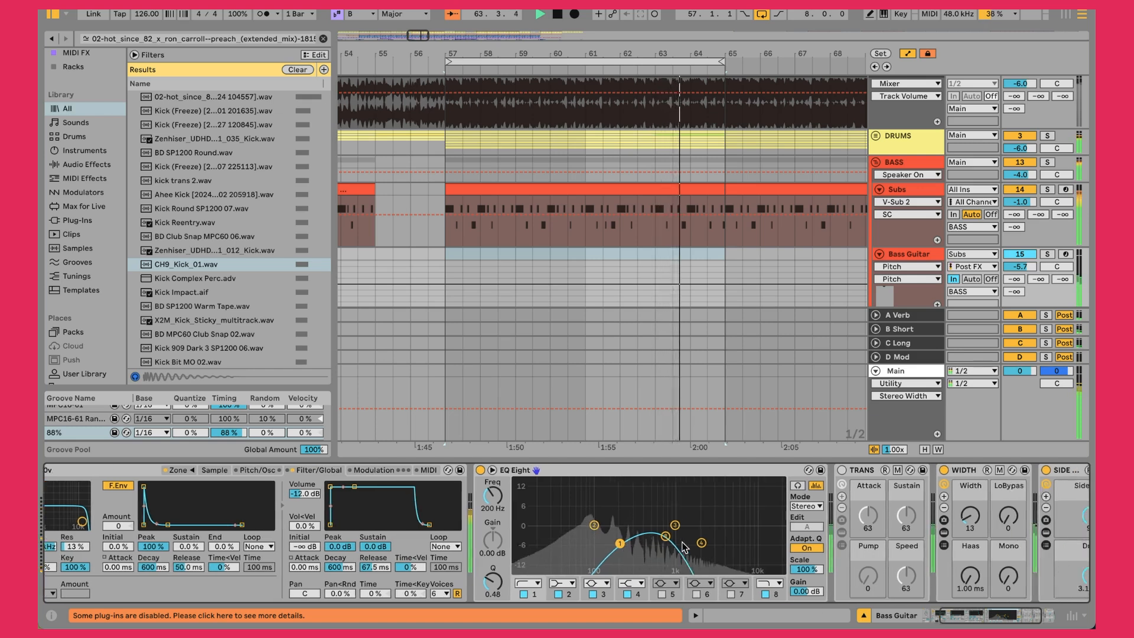
scroll(683, 546, right, 5)
- Open EQ Eight's band 8 up to 22.0 kHz to hear the bass guitar's highs, and return it to 765 Hz
click(651, 594)
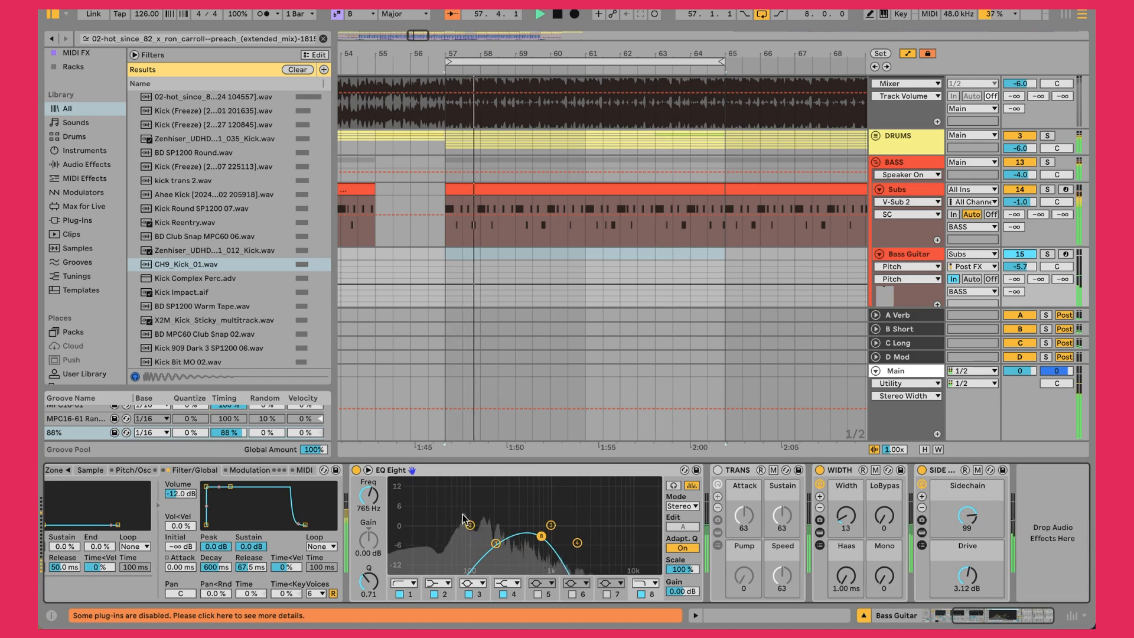
click(541, 536)
drag(368, 496, 369, 428)
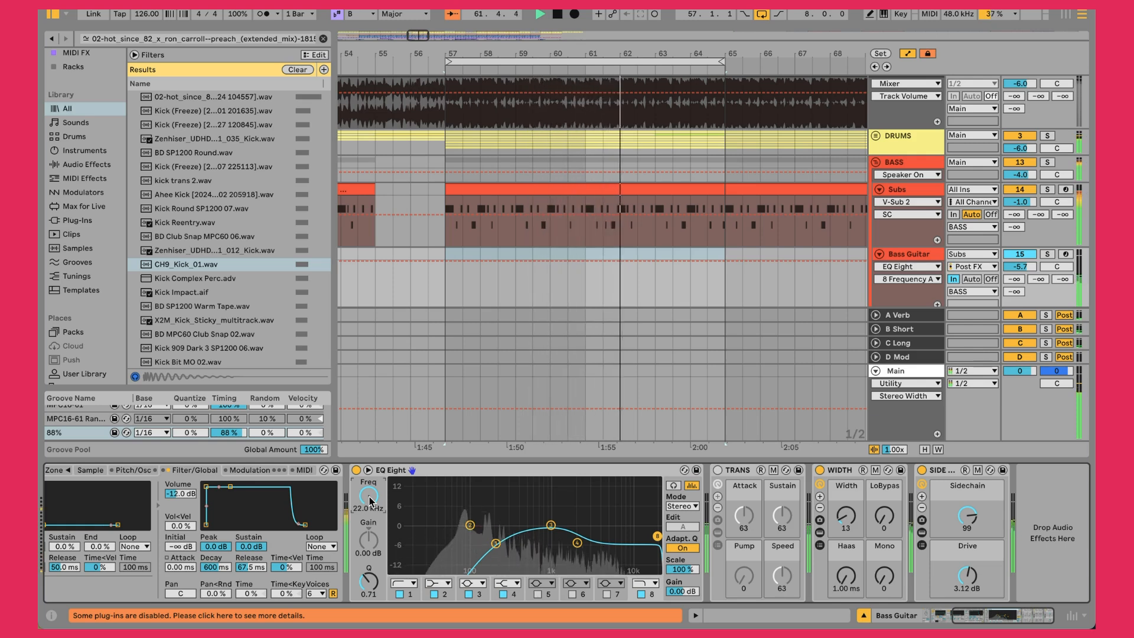
scroll(371, 501, down, 10)
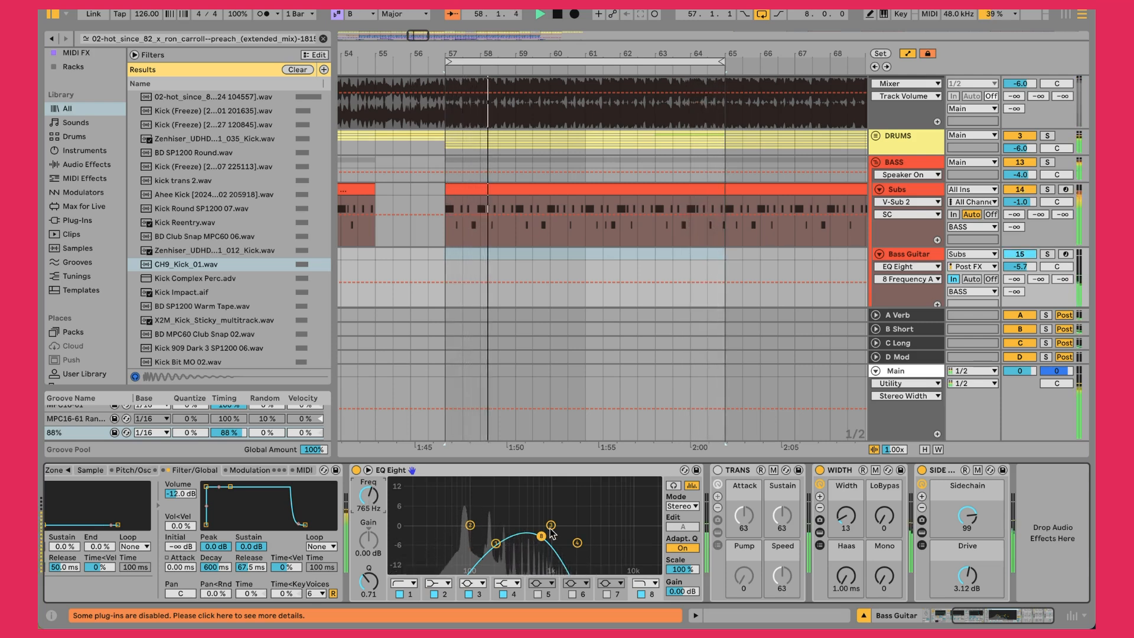
- Inspect the devices inside the Bass Guitar track's WIDTH rack, including the settings of its Wider plug-in
click(671, 474)
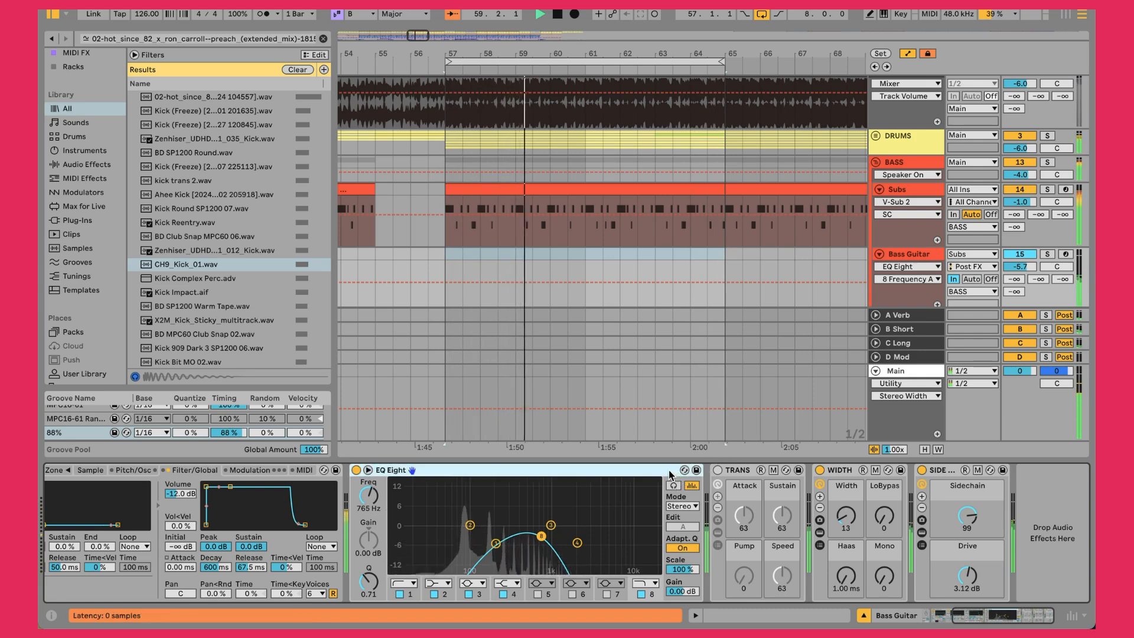
click(820, 524)
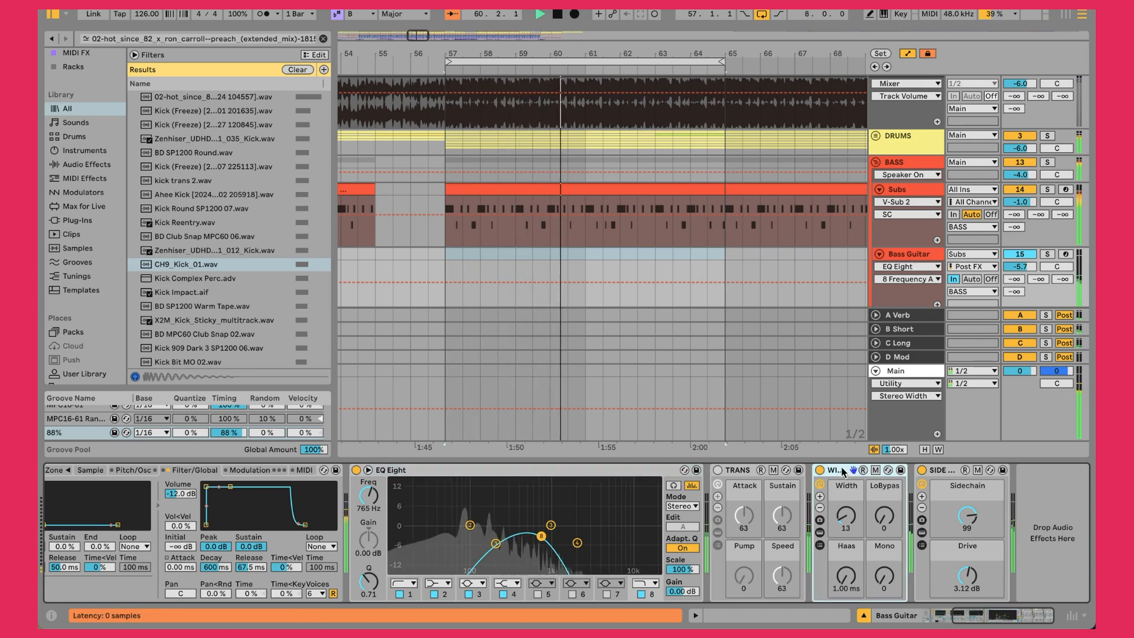
click(820, 531)
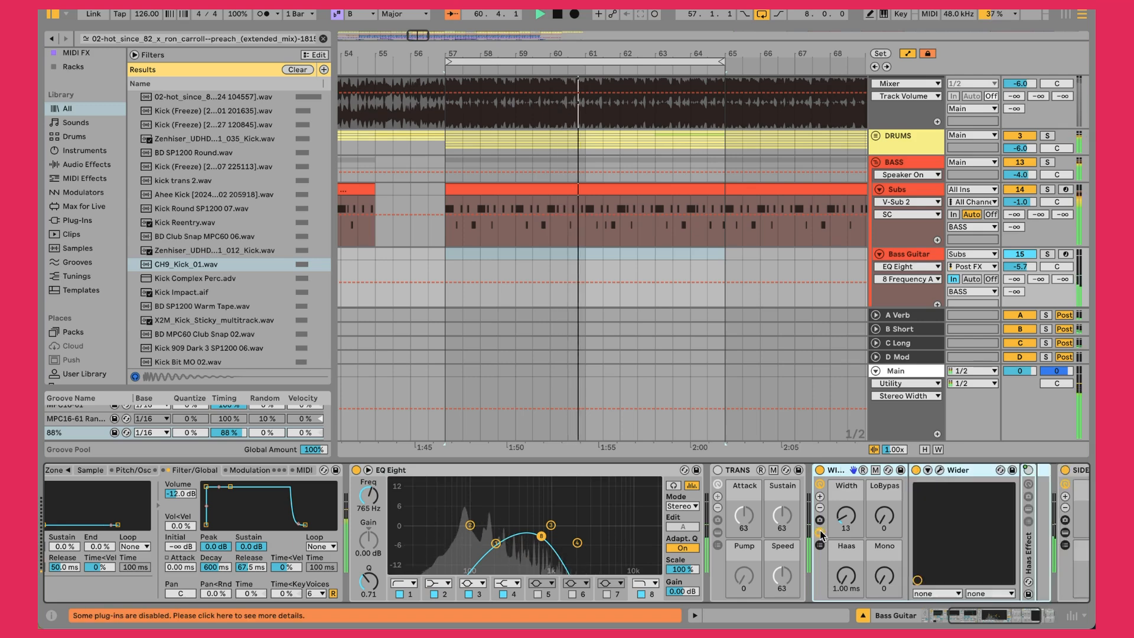
click(940, 471)
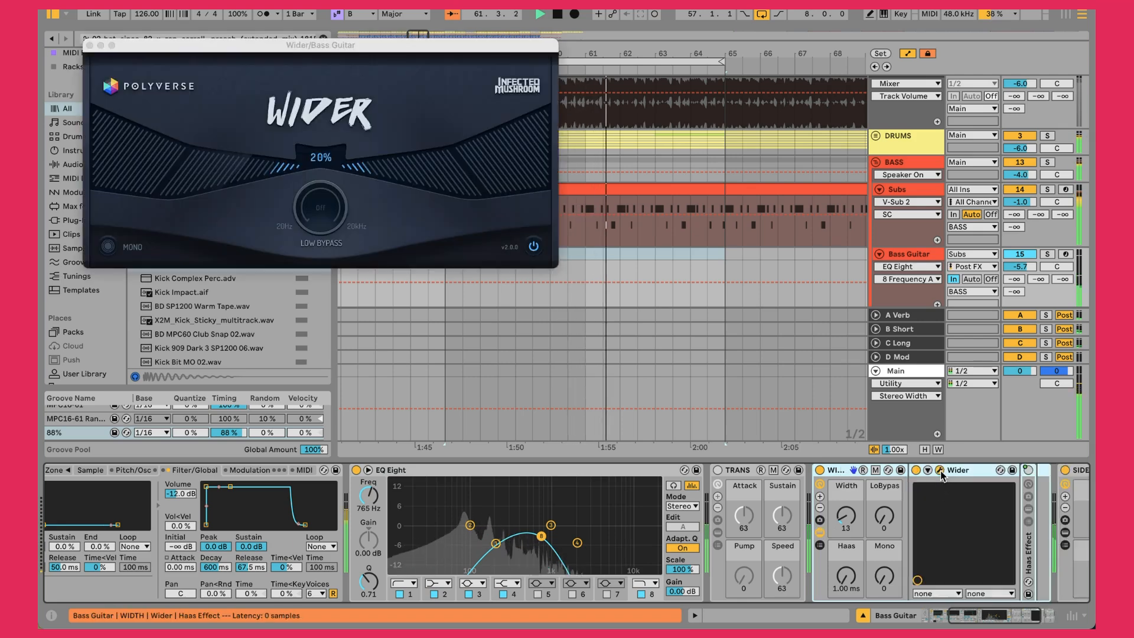
click(89, 45)
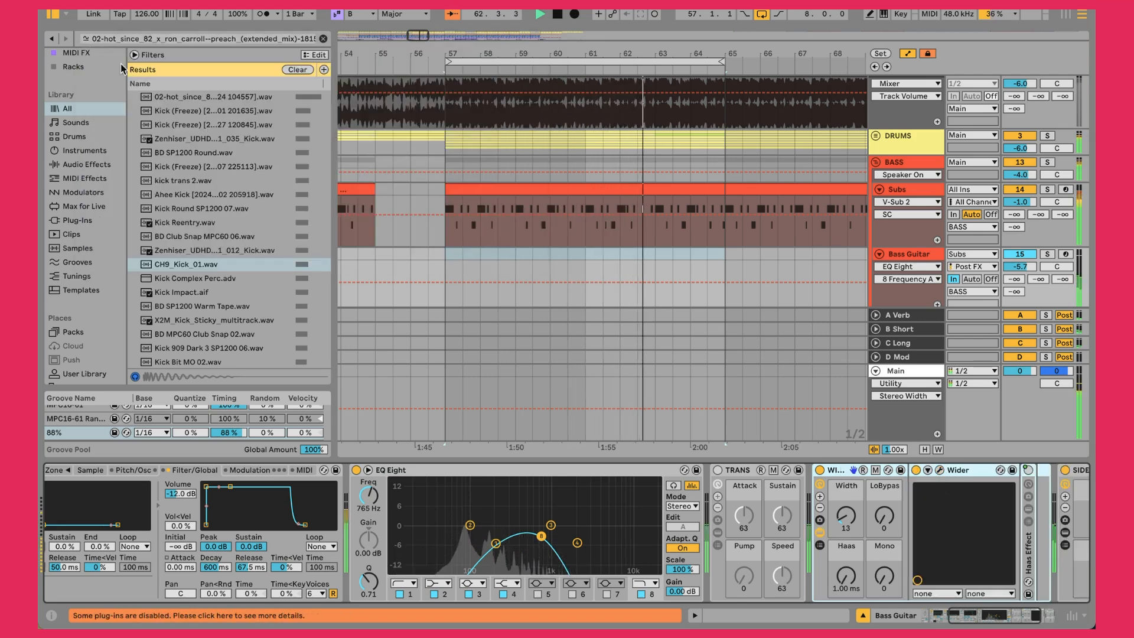
click(820, 532)
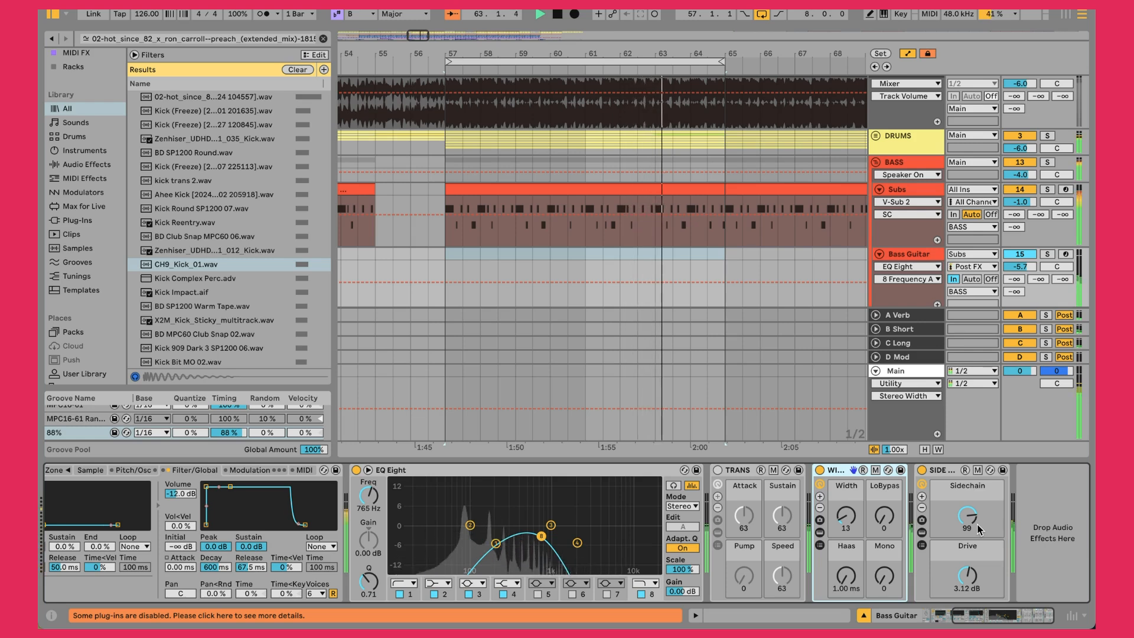
- Examine the devices and Drive macro of the Bass Guitar track's SIDE + SAT rack, and compare its sidechain with the Subs track's SC macro
click(940, 470)
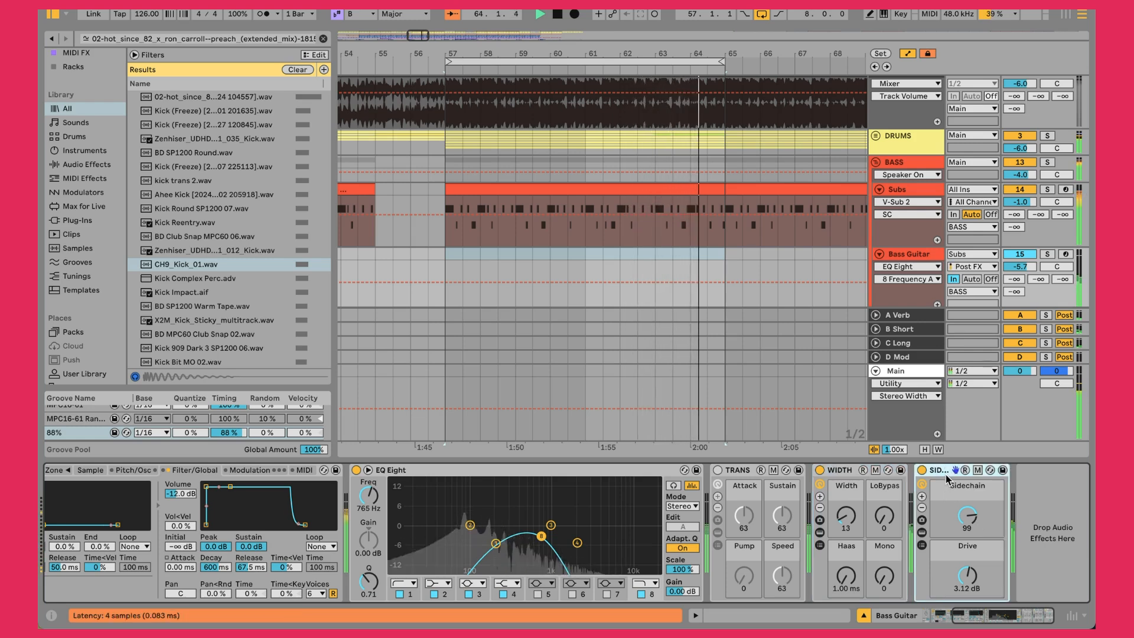
click(921, 531)
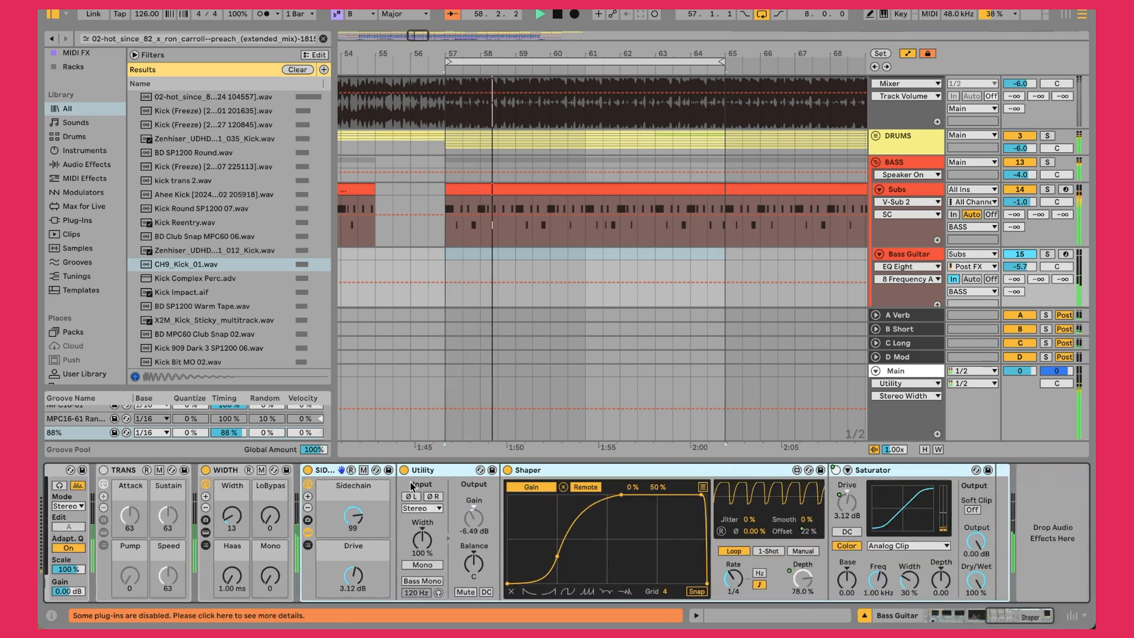
click(915, 192)
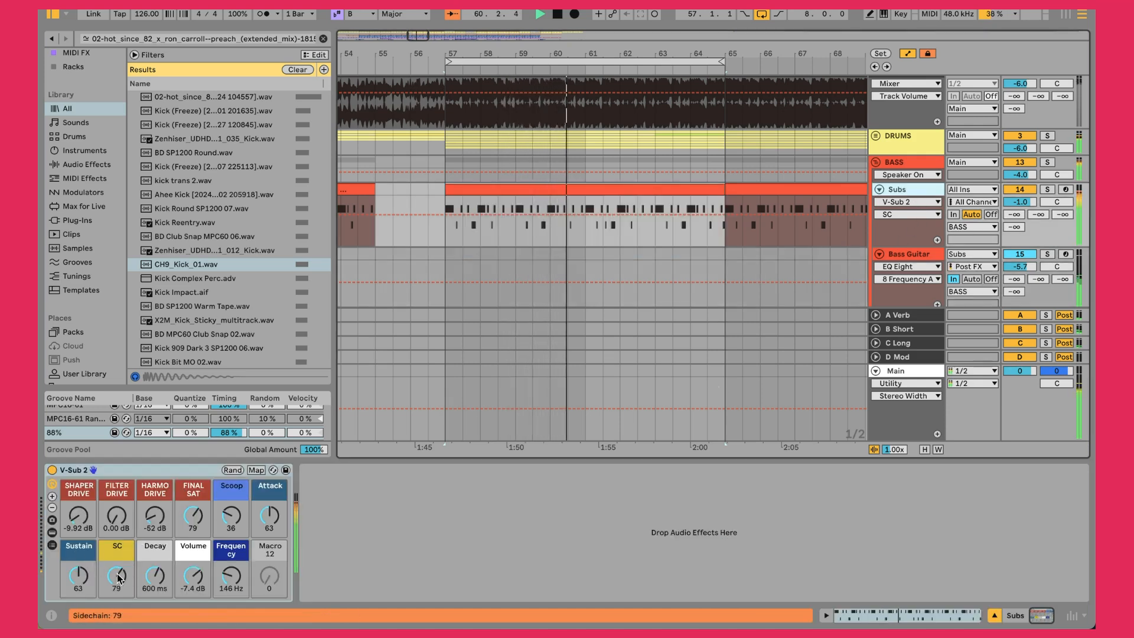
click(891, 258)
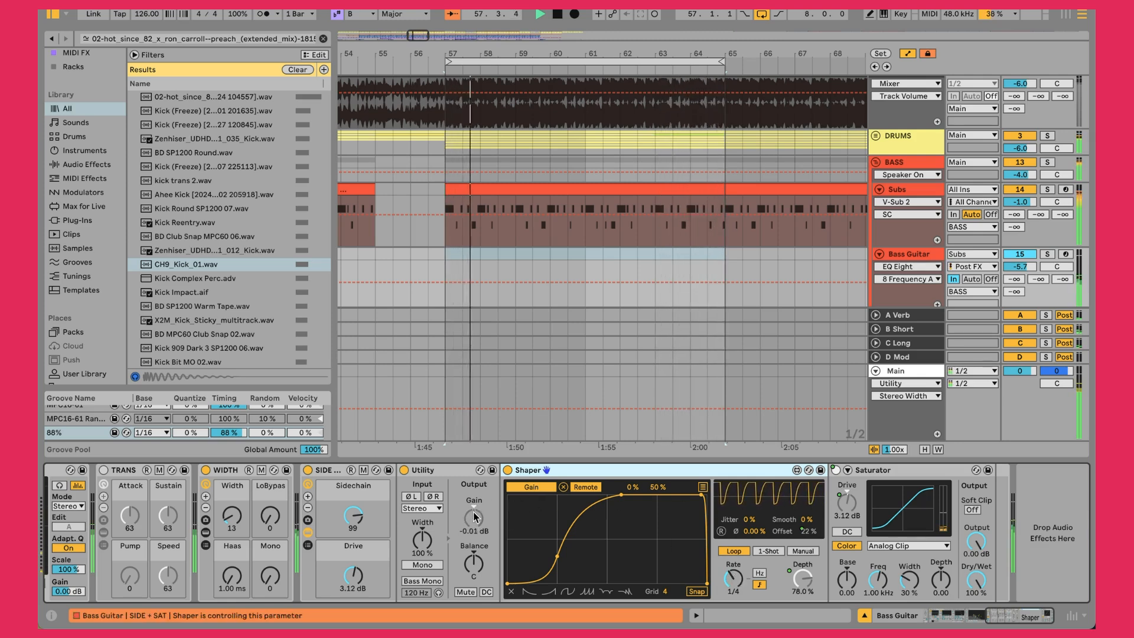
click(309, 531)
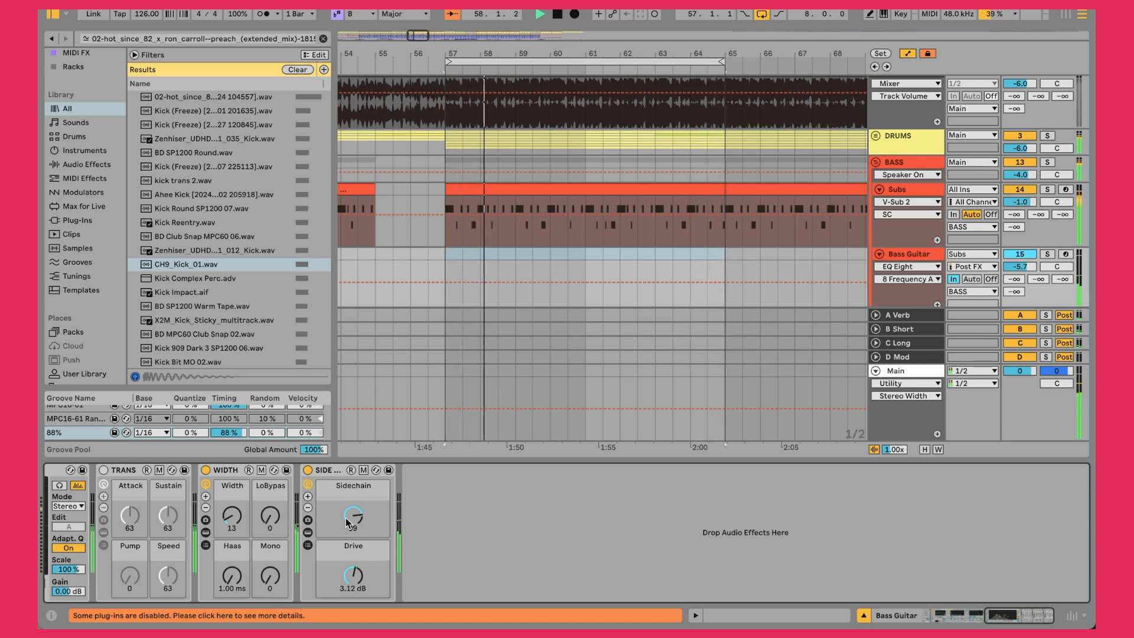
click(353, 576)
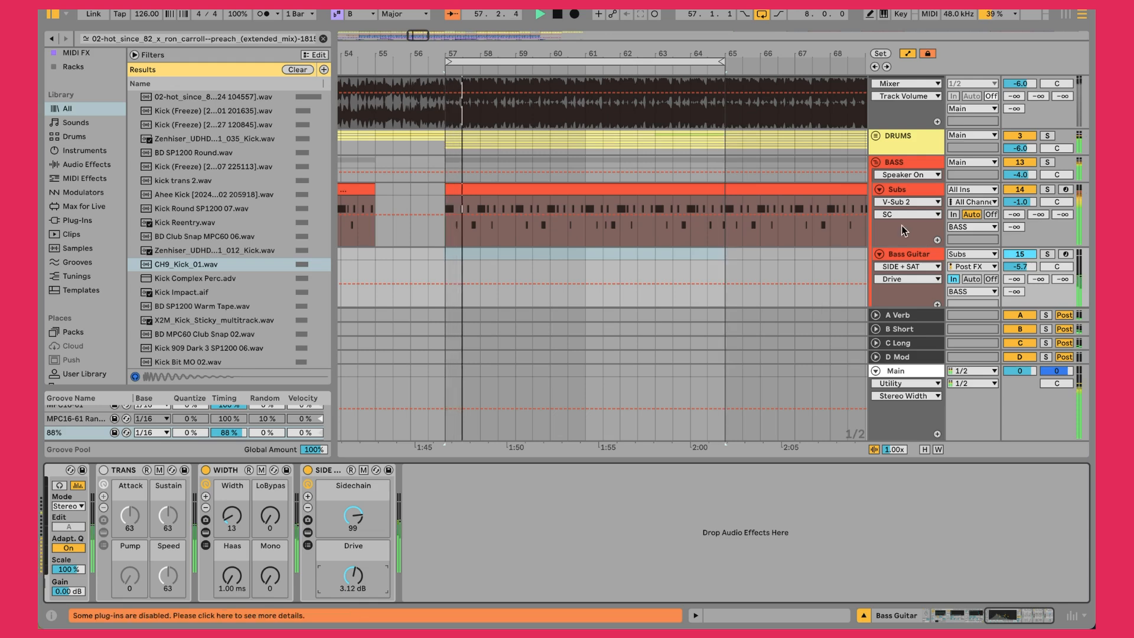
click(902, 191)
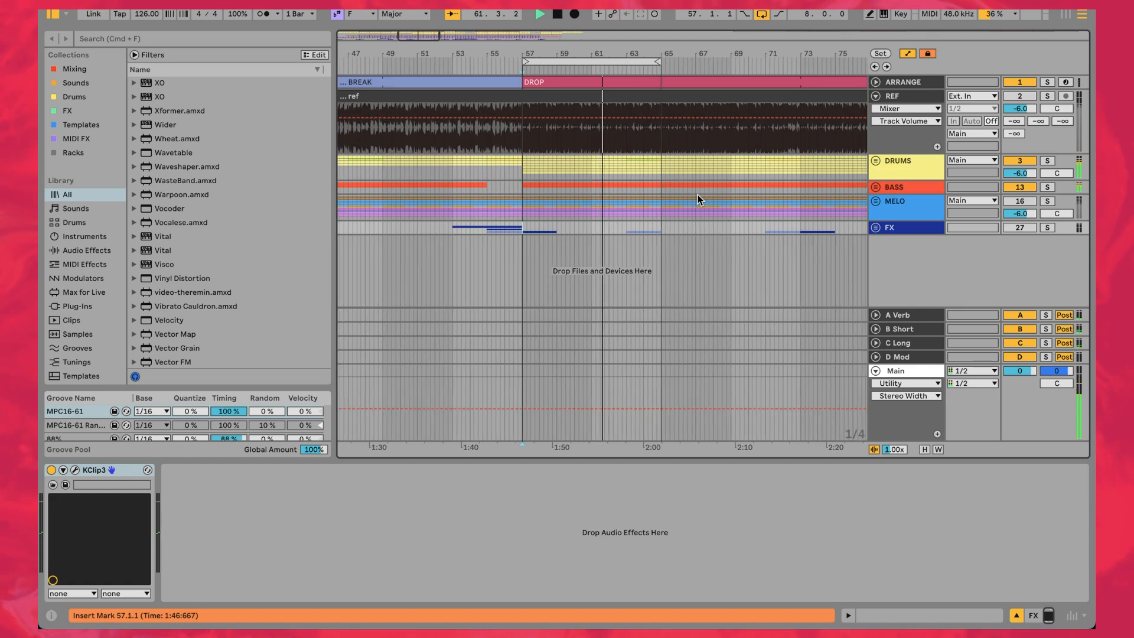
- Audition the REF track against the remake over the looped drop section starting at bar 57
click(1015, 96)
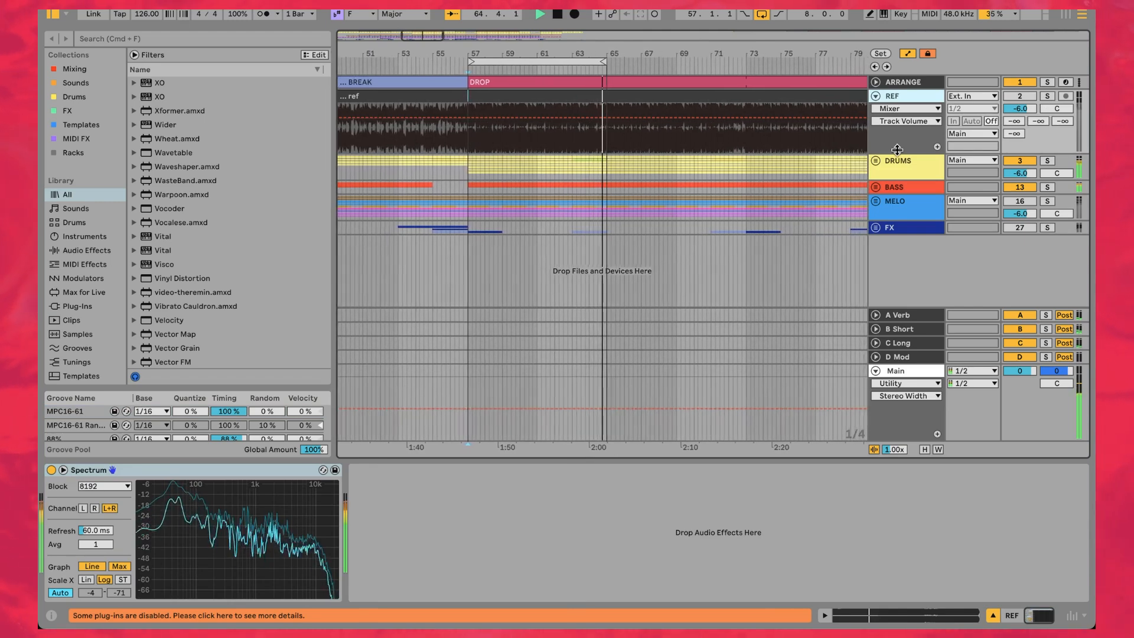
key(s)
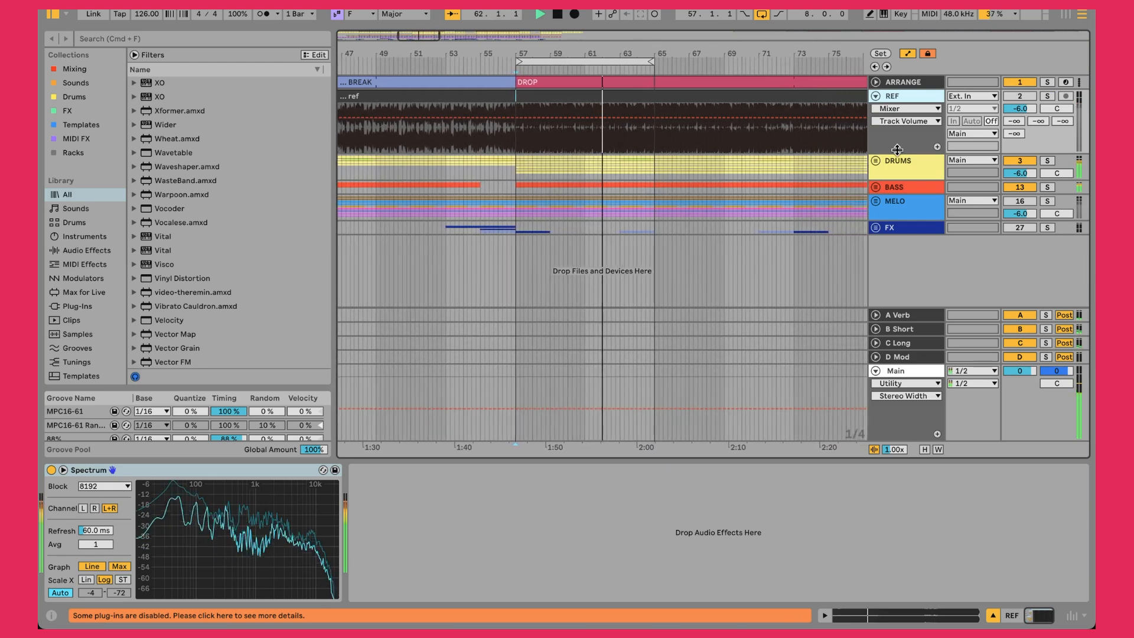
drag(507, 51, 563, 52)
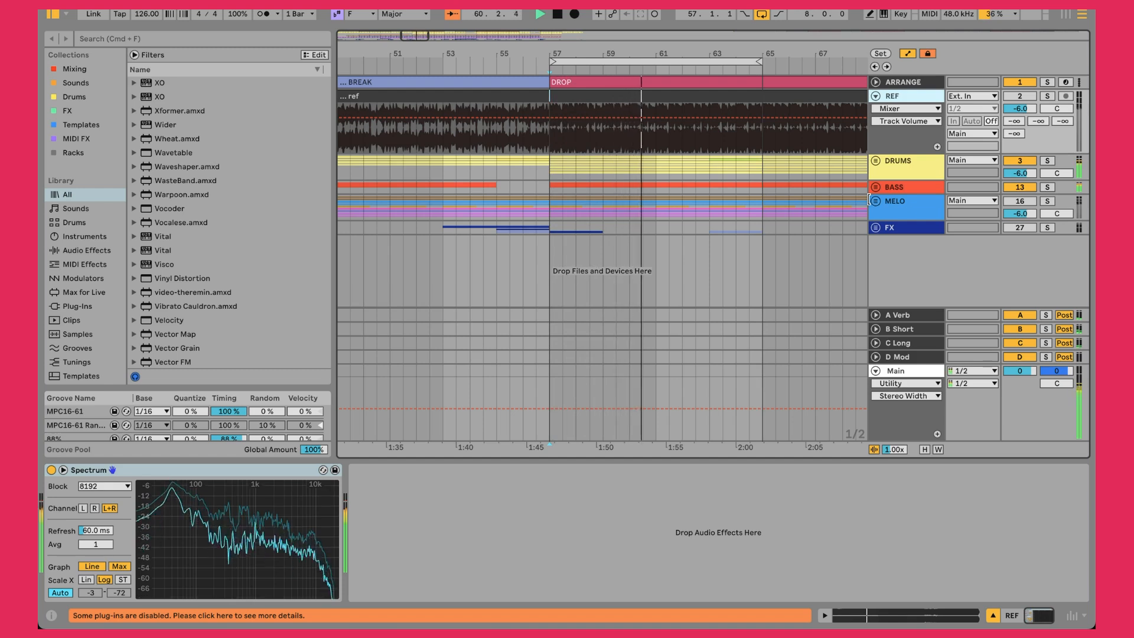
- Unfold the MELO group to show its tracks, and toggle the group's track activator
click(877, 202)
scroll(886, 236, down, 2)
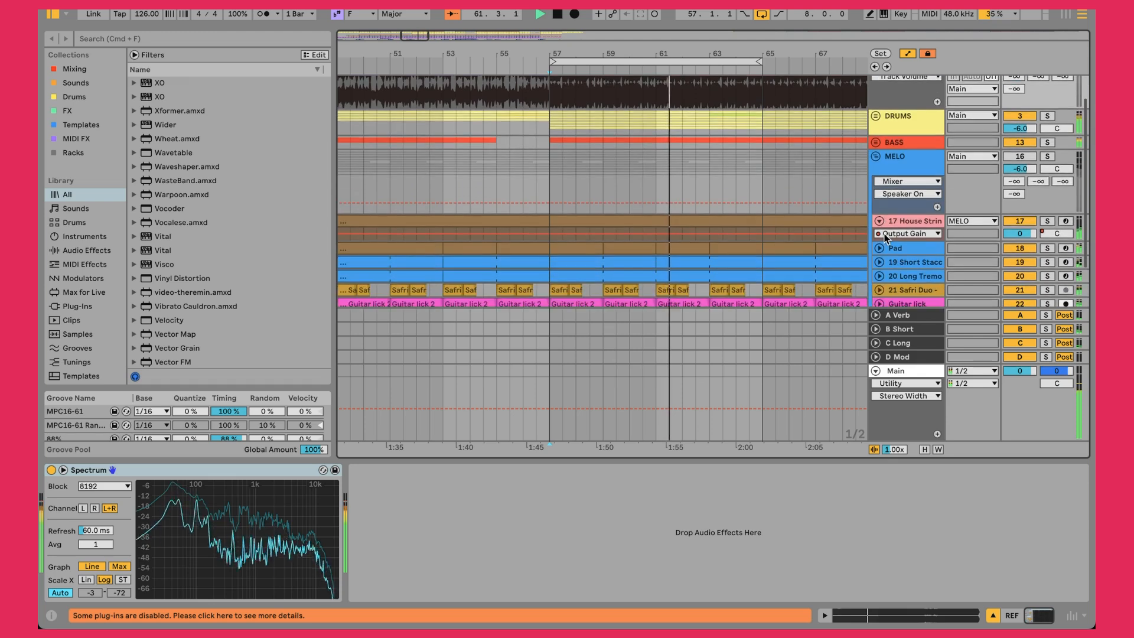
scroll(886, 237, down, 2)
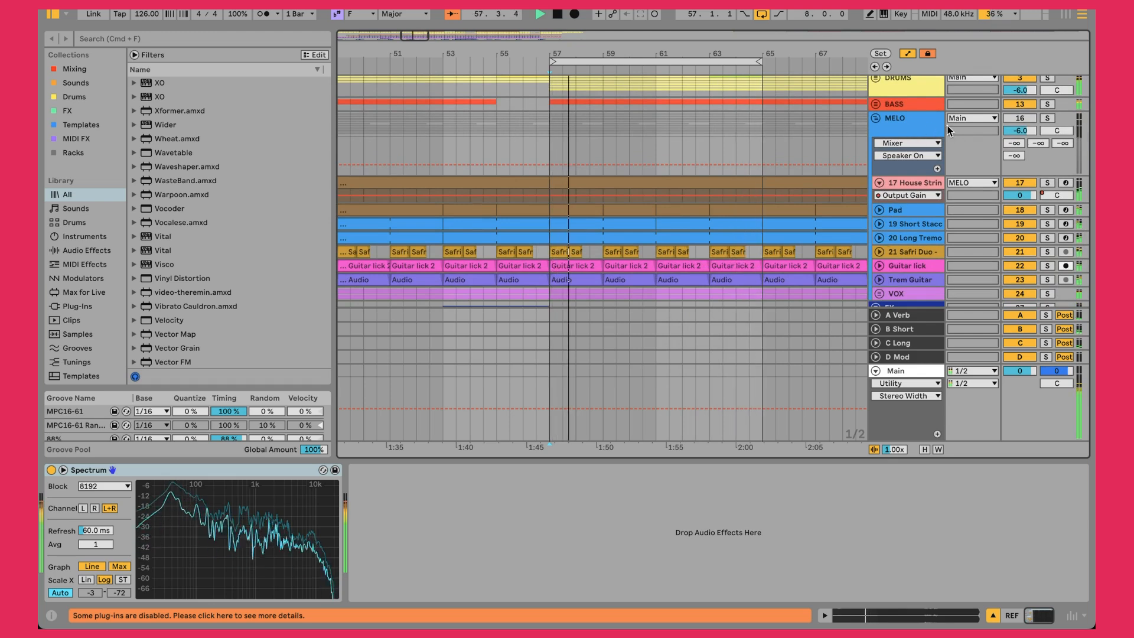
click(927, 130)
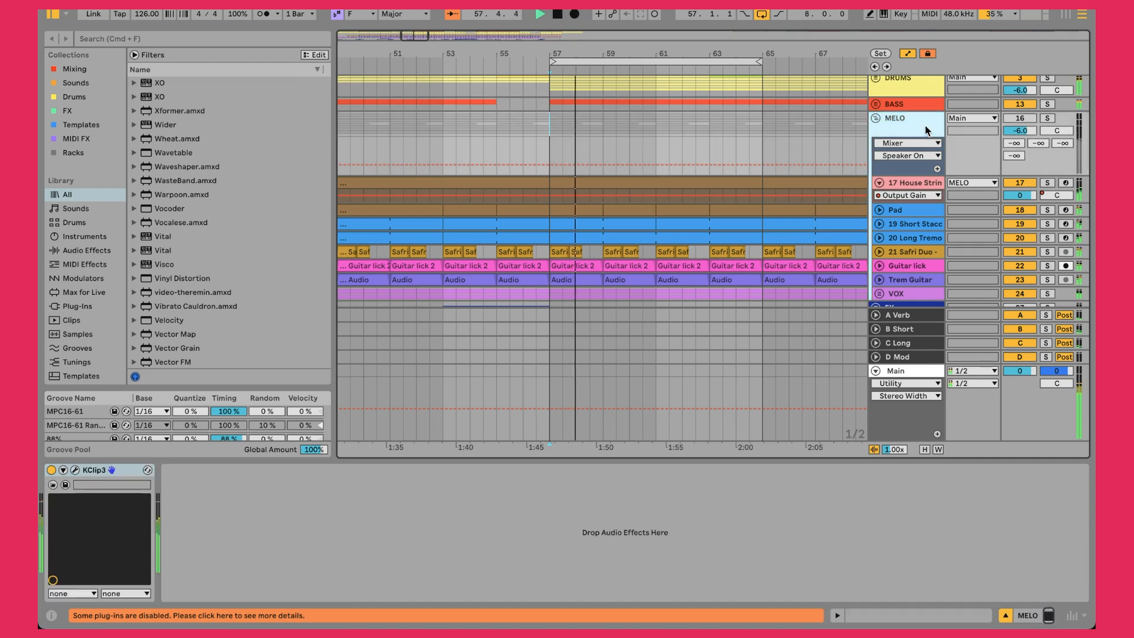
click(1022, 121)
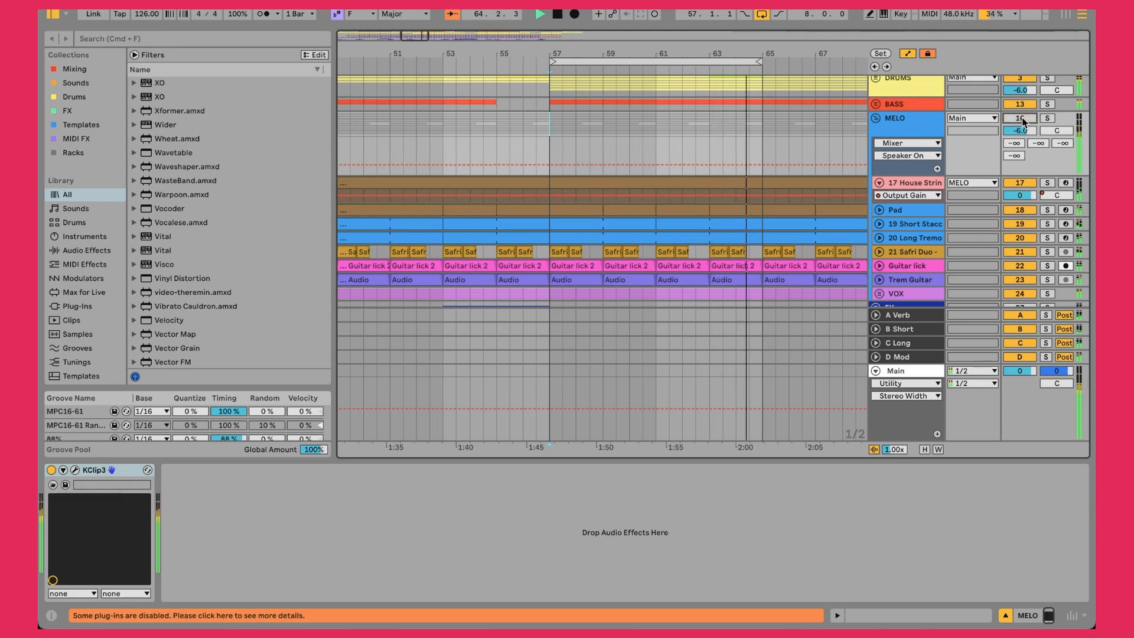
- Select all MELO tracks from 17 House String through VOX and deactivate them together
click(935, 183)
scroll(935, 185, down, 2)
shift+click(919, 254)
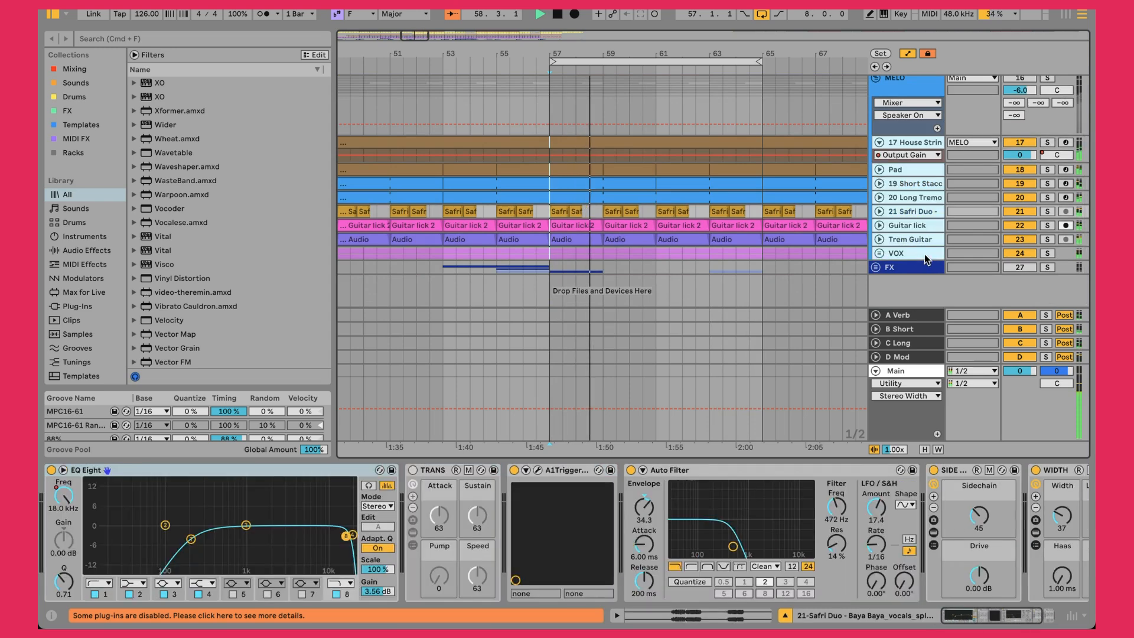
click(1025, 256)
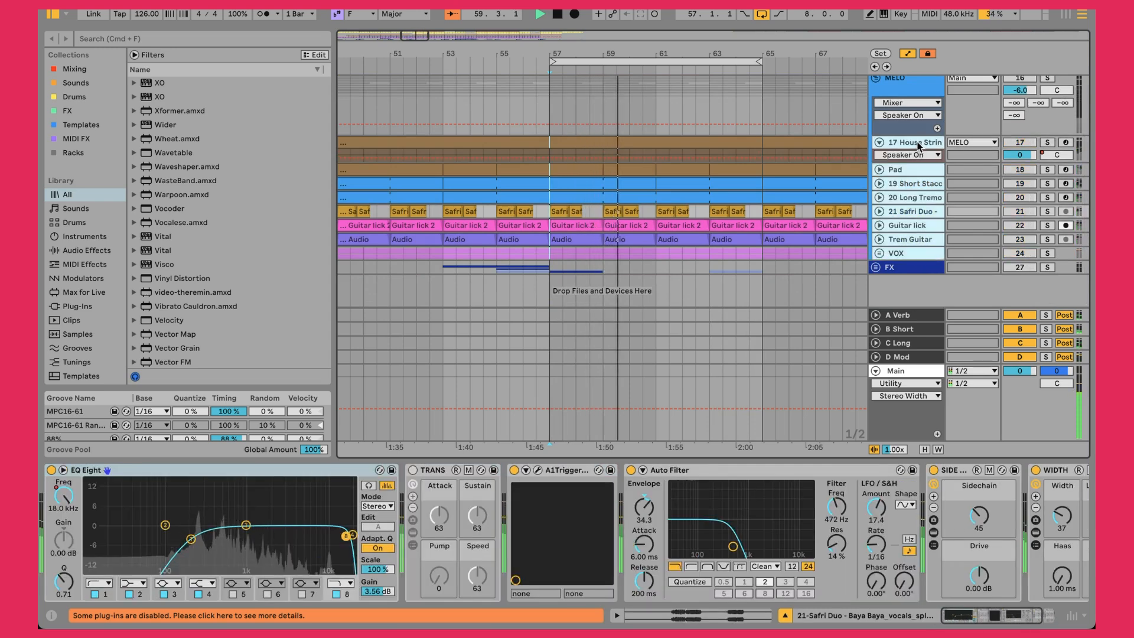
- Activate the House String track, audition it soloed, and display its device chain
click(892, 143)
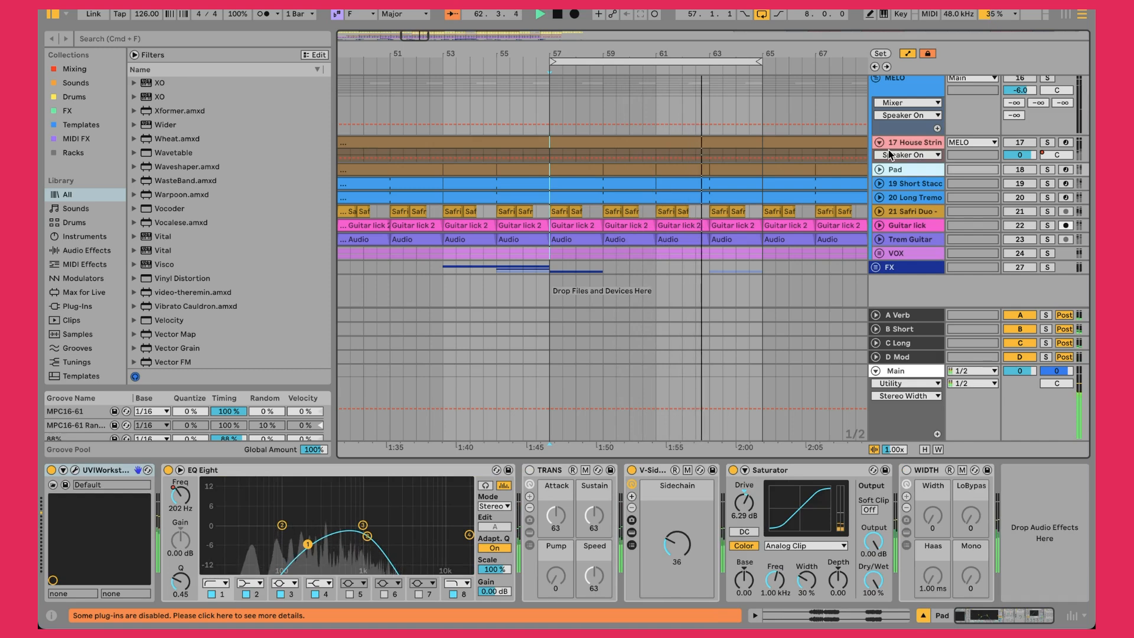
click(893, 145)
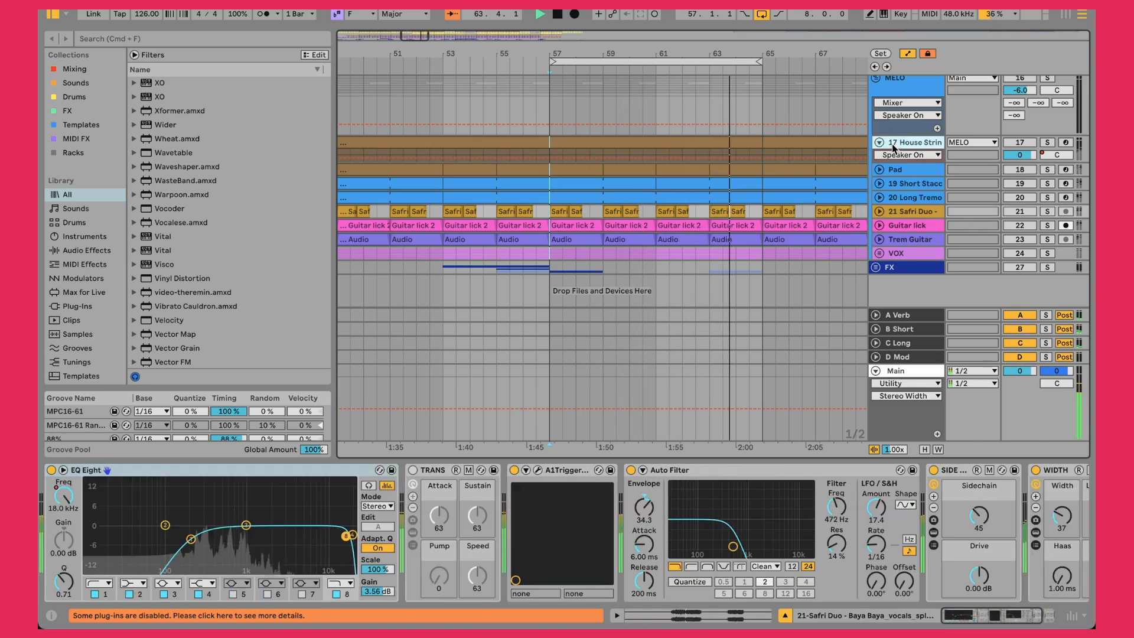
click(1025, 146)
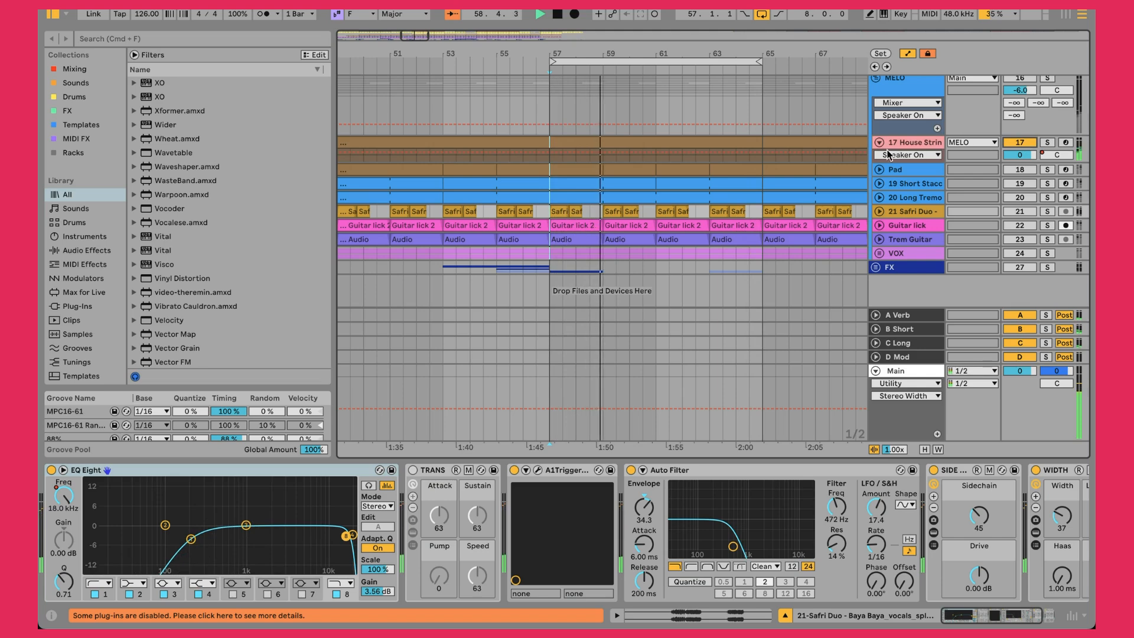
click(1048, 143)
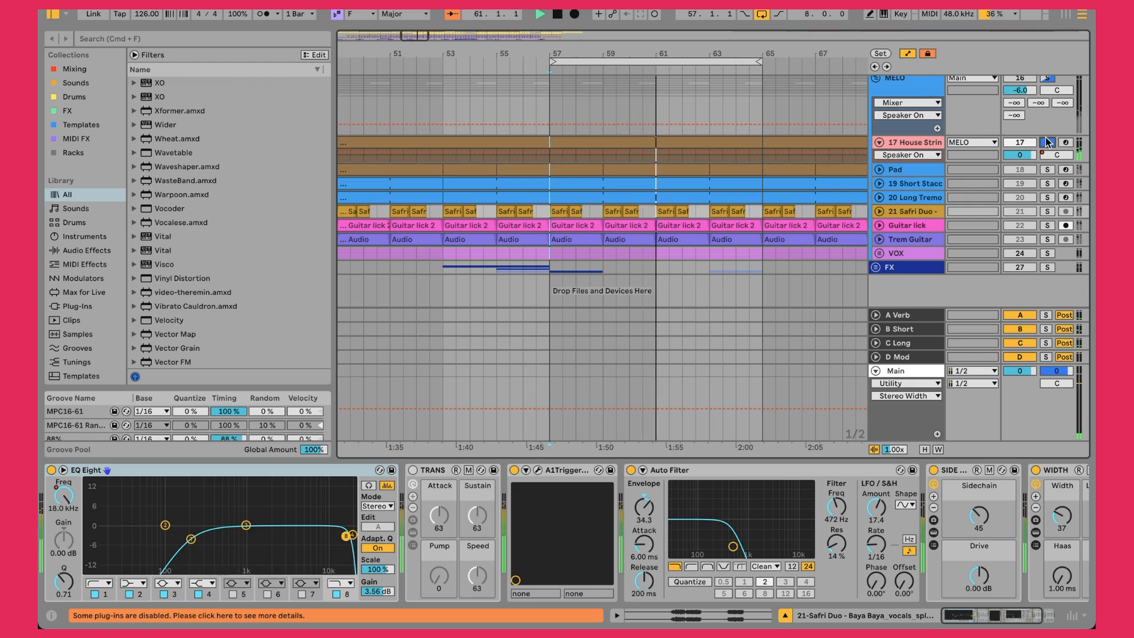
click(1047, 143)
click(919, 143)
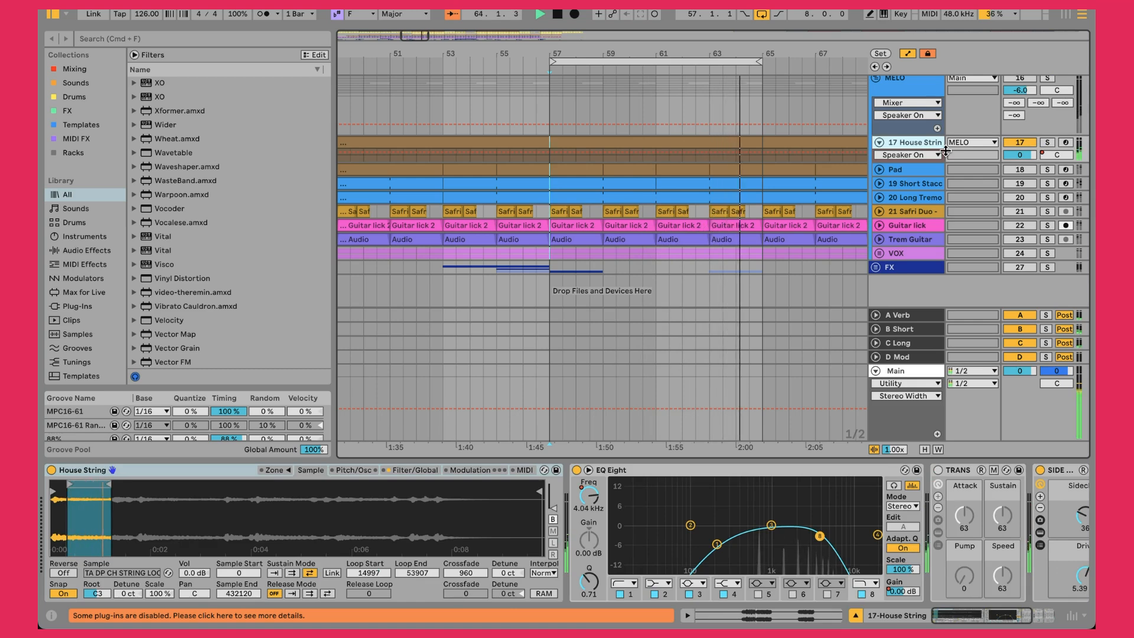
- Show the House String track's volume automation and restart playback from bar 57
drag(1020, 155, 1026, 160)
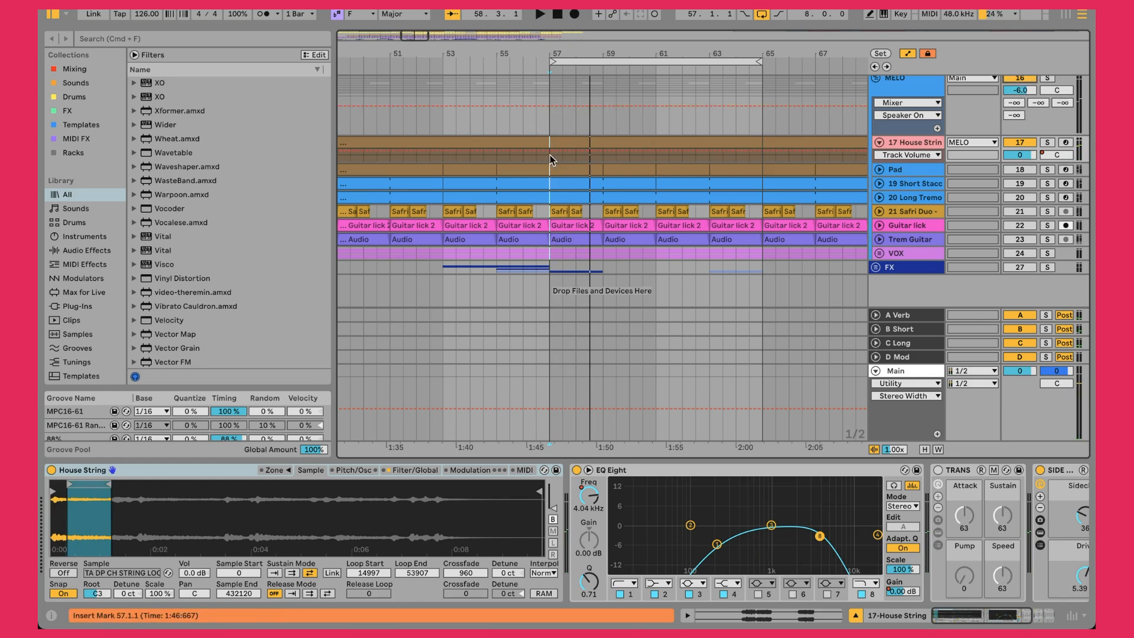
key(space)
click(550, 125)
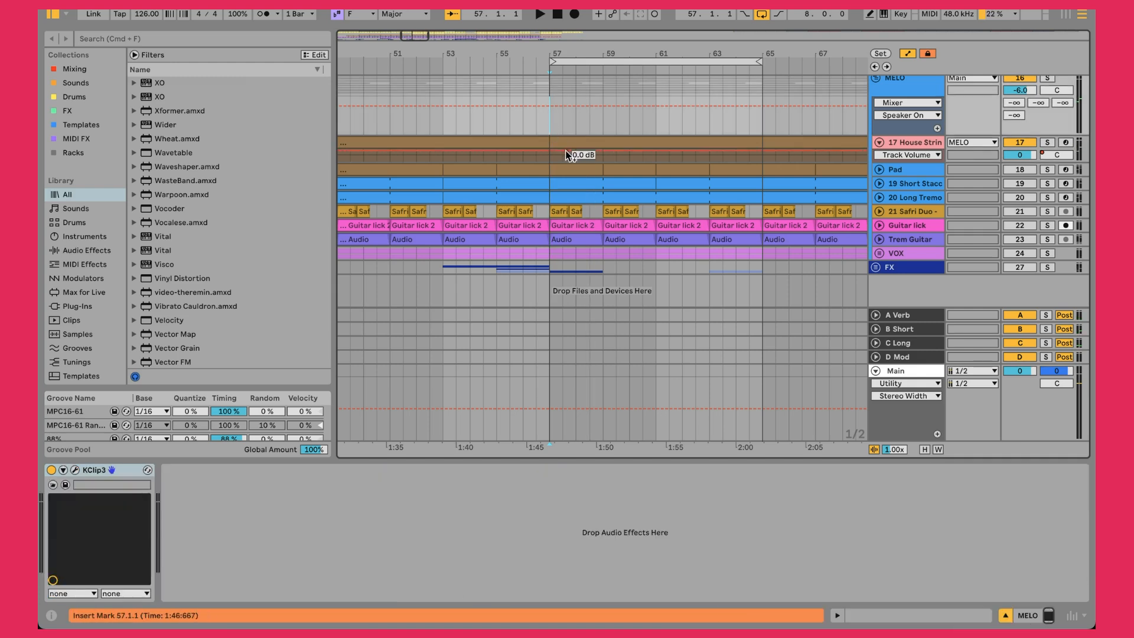
key(space)
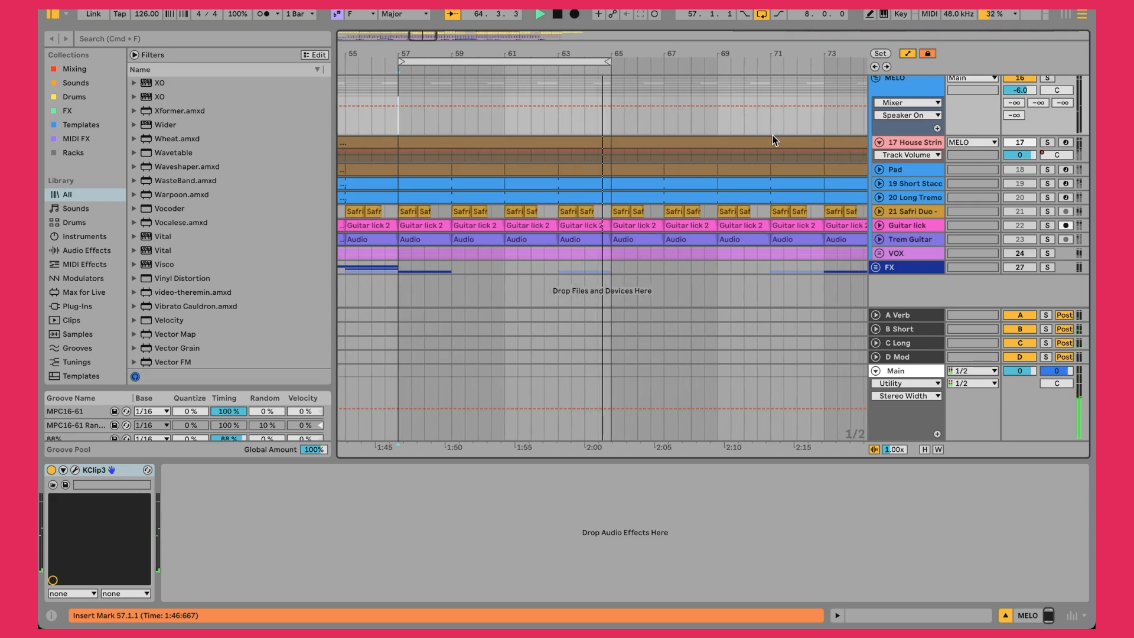
- Review the MIDI notes of the House String clip at the drop, and close the clip editor
double_click(740, 140)
click(349, 288)
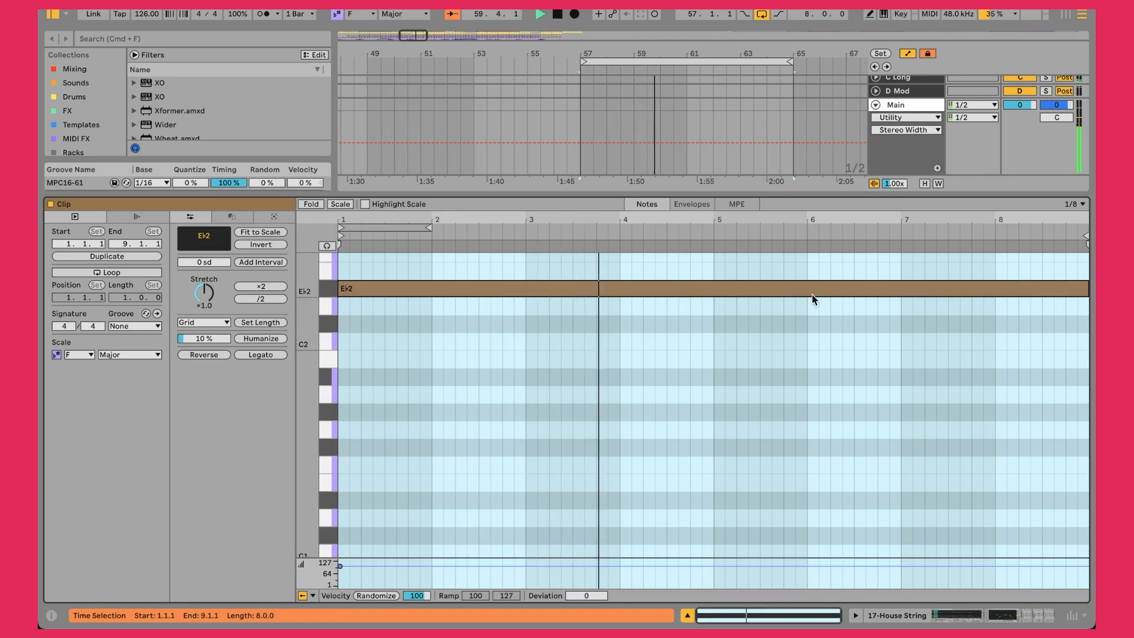
key(super+alt+l)
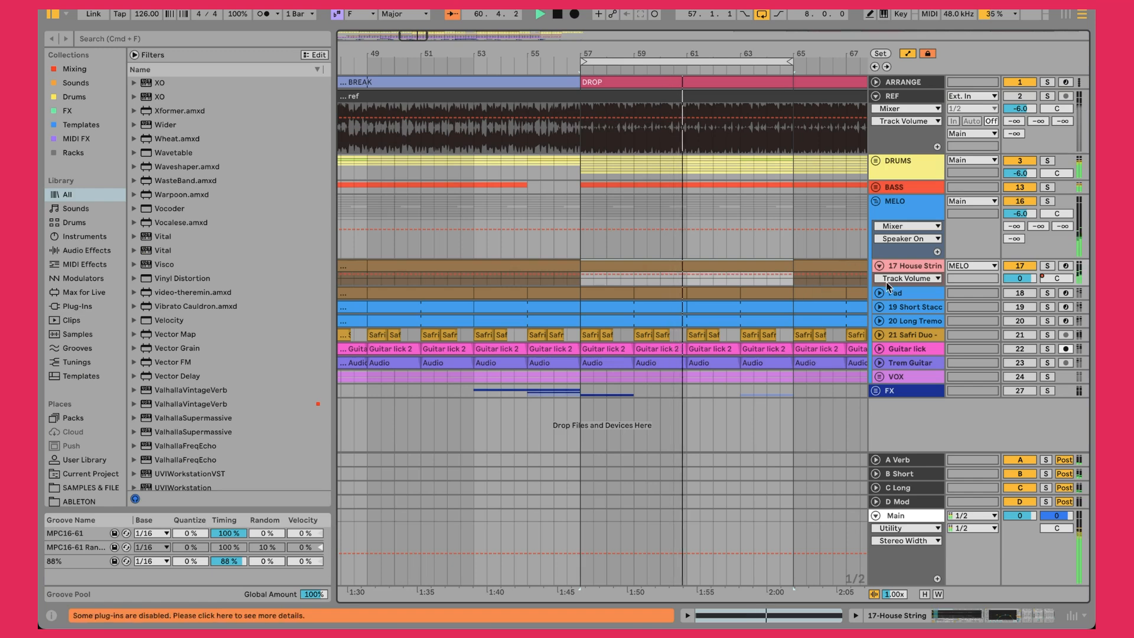
- Review the House String sampler settings, and show the automation of its EQ Eight band 8 frequency
double_click(904, 268)
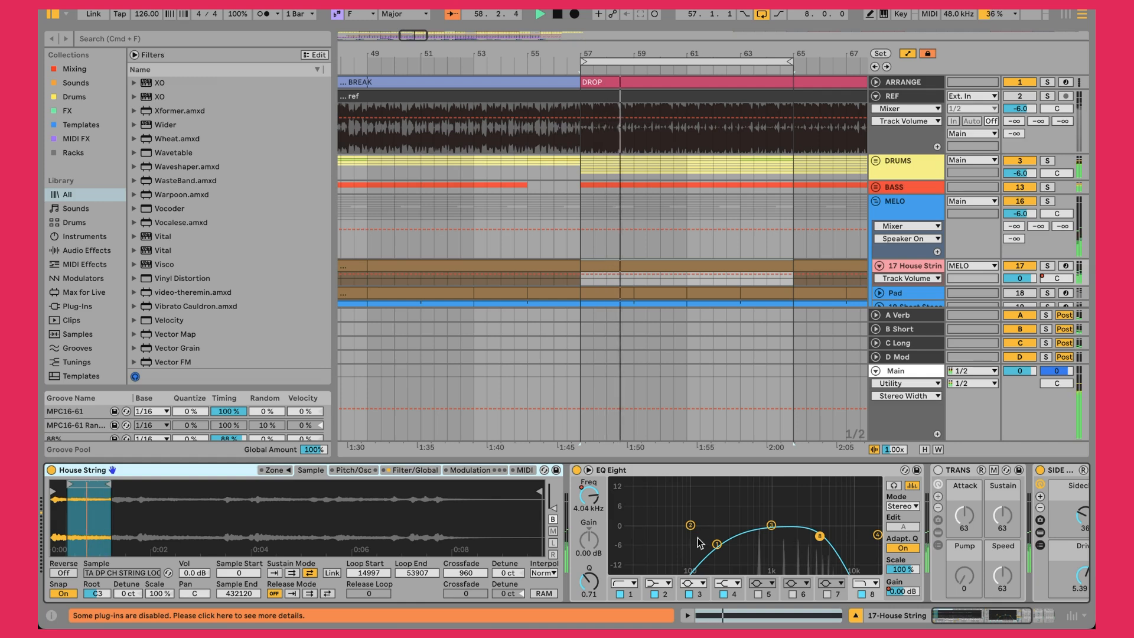
scroll(668, 550, right, 2)
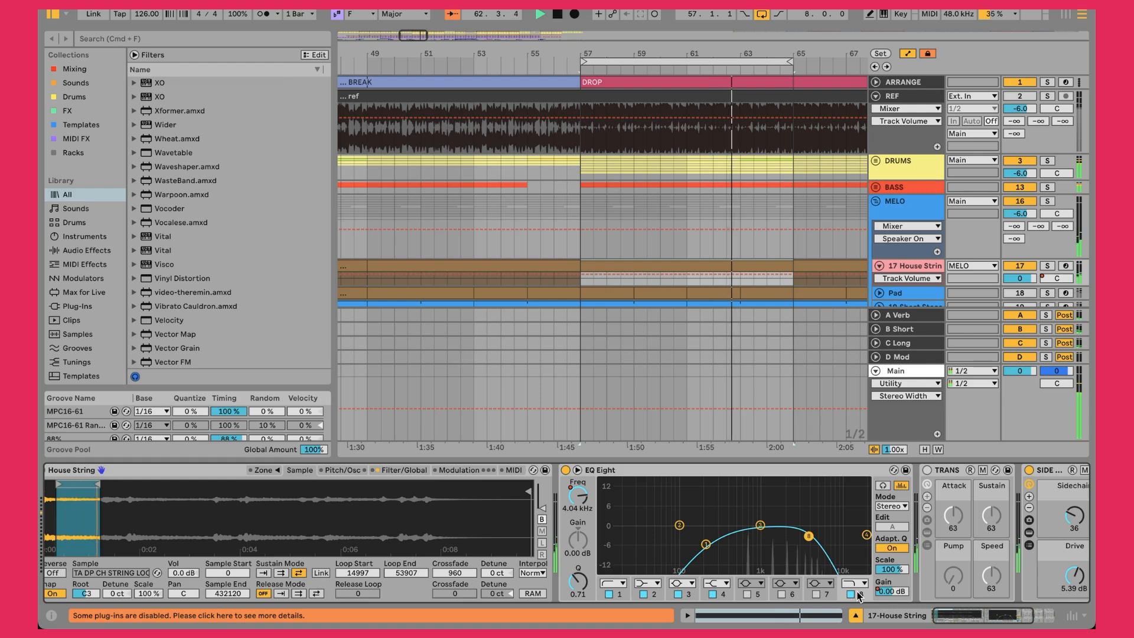
click(577, 498)
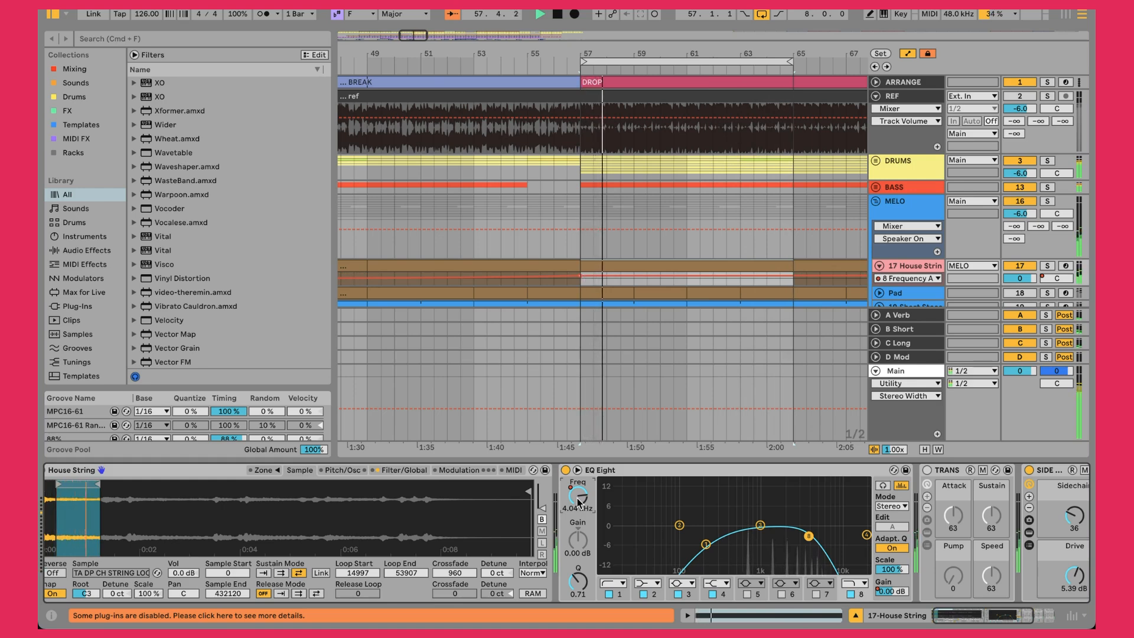
- Inspect the devices inside House String's sidechain rack, and show the automation of its Sidechain and Drive macros
scroll(696, 491, right, 5)
click(855, 508)
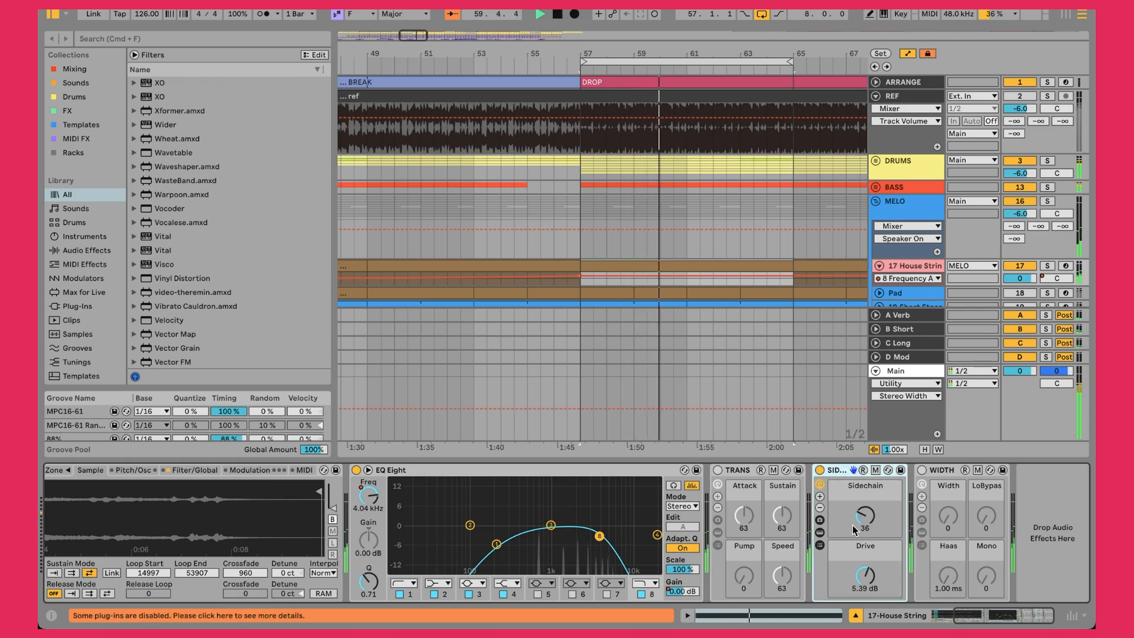
click(820, 532)
scroll(825, 534, right, 8)
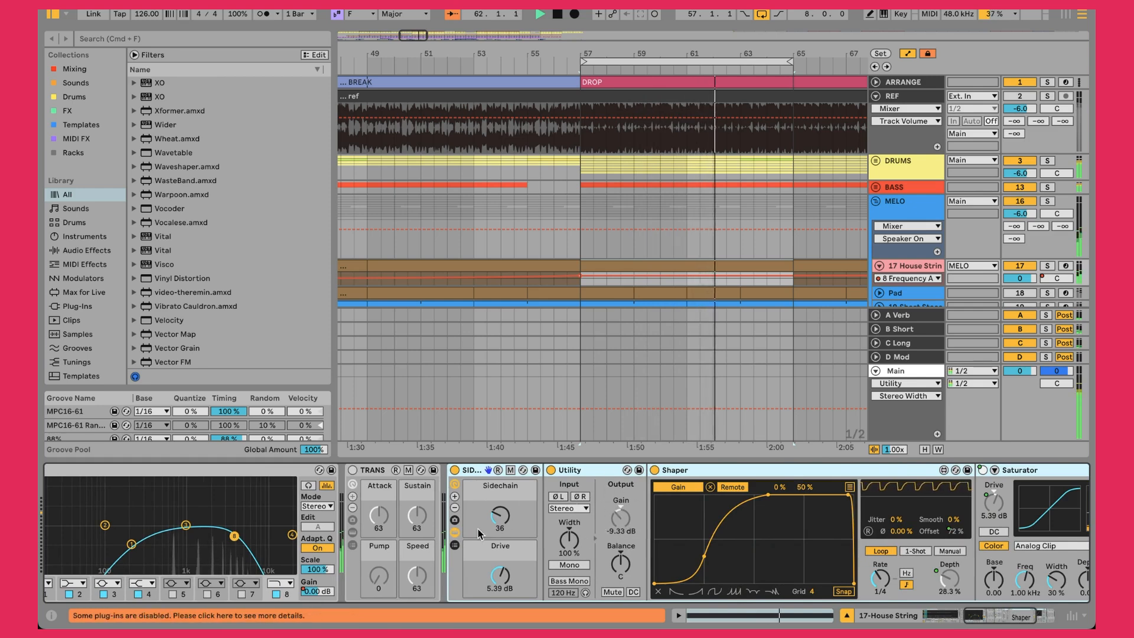
click(455, 532)
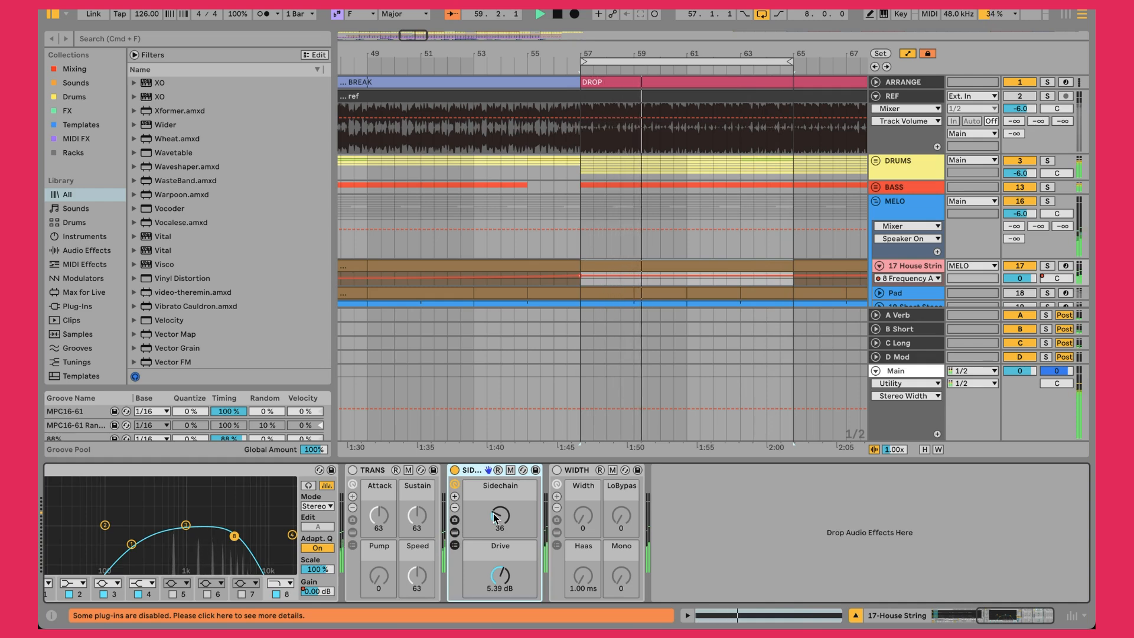
click(512, 519)
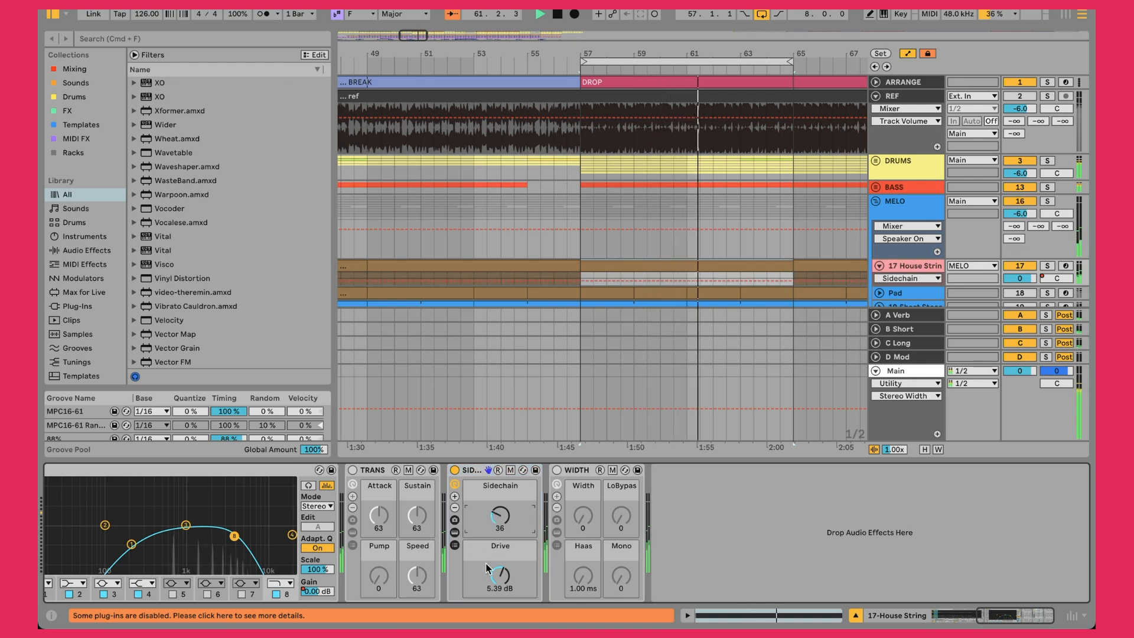
click(509, 579)
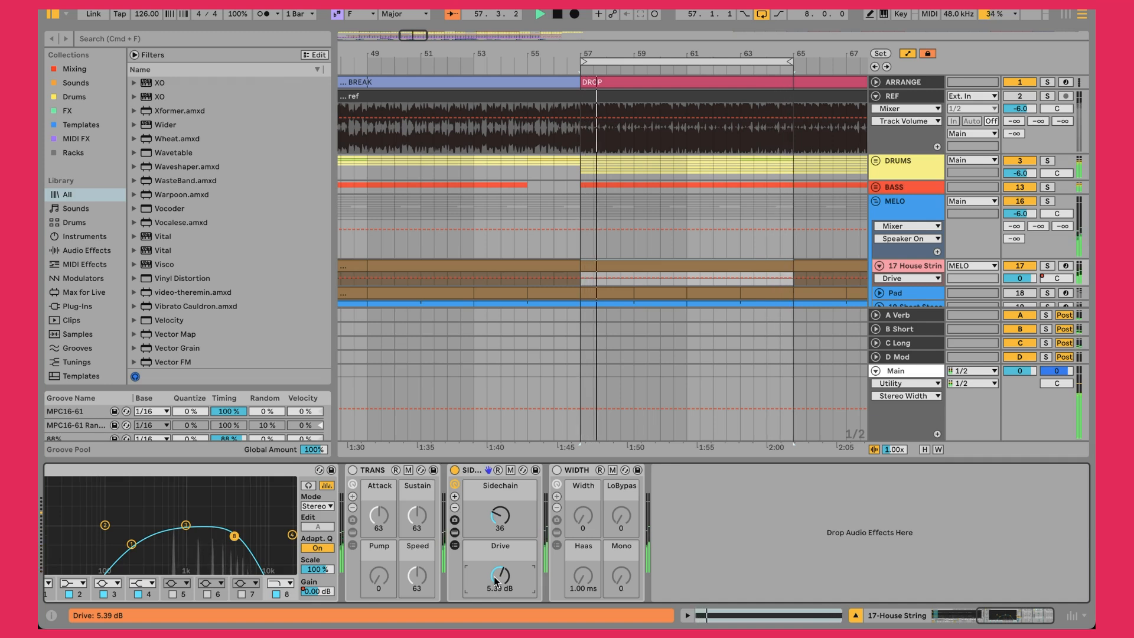
- Activate the Trem Guitar track, unfold it in the arrangement, and display its device chain
scroll(732, 143, down, 3)
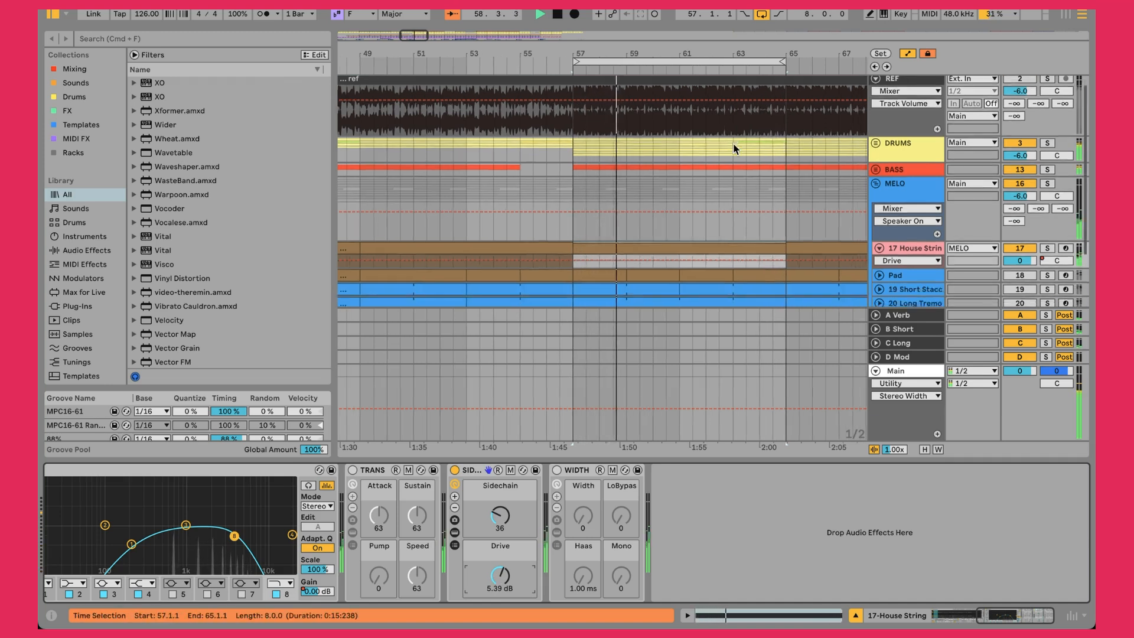
scroll(732, 143, down, 2)
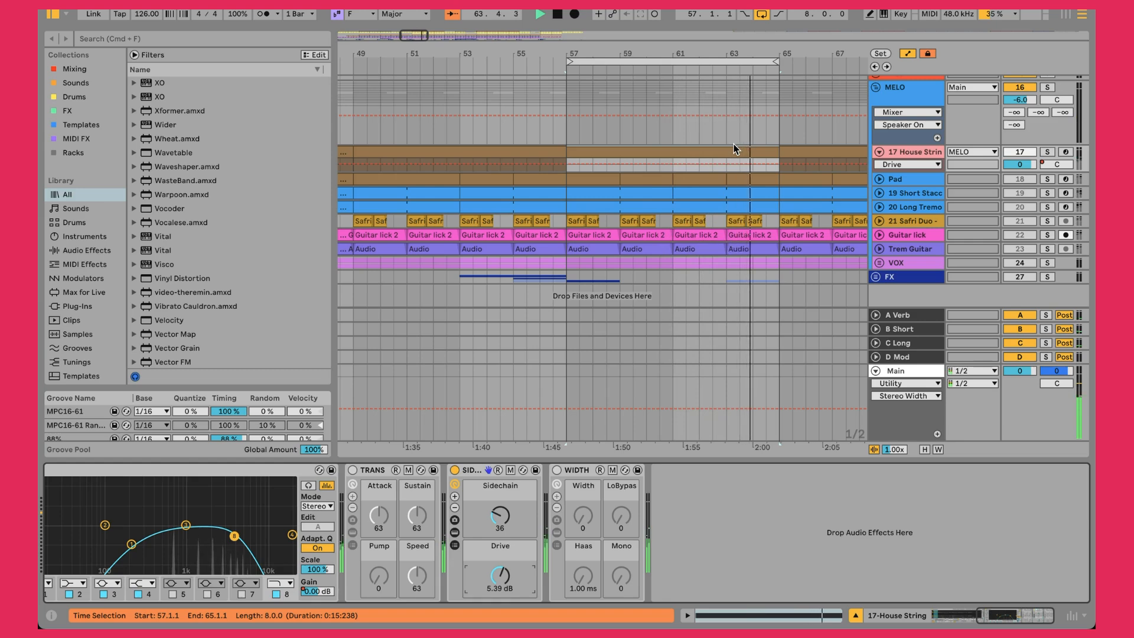
scroll(734, 146, down, 1)
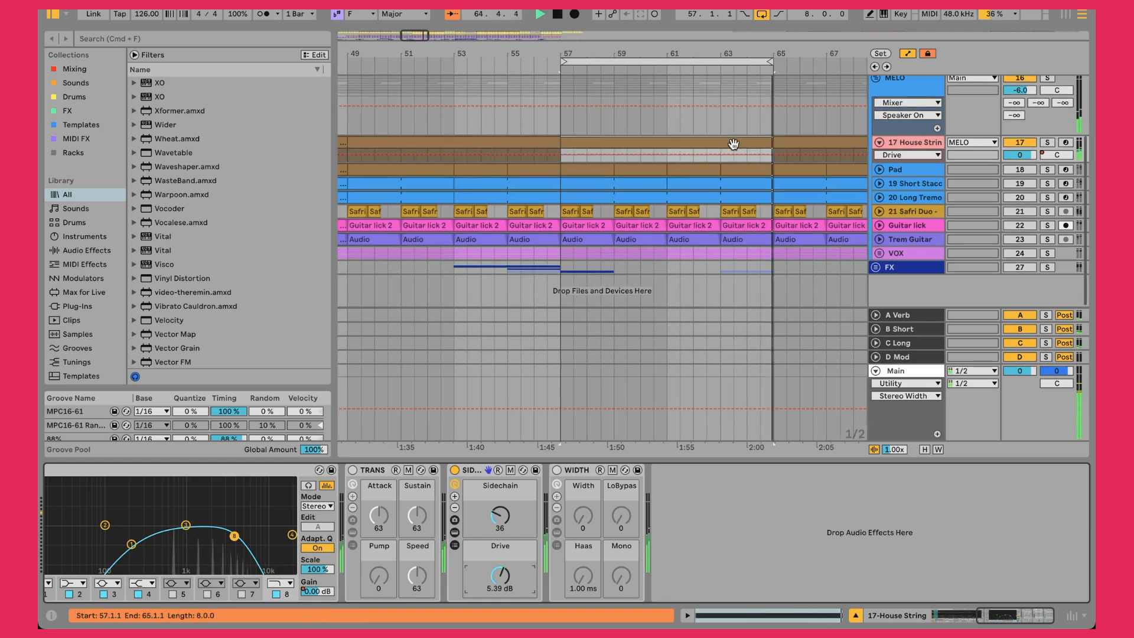
click(1028, 241)
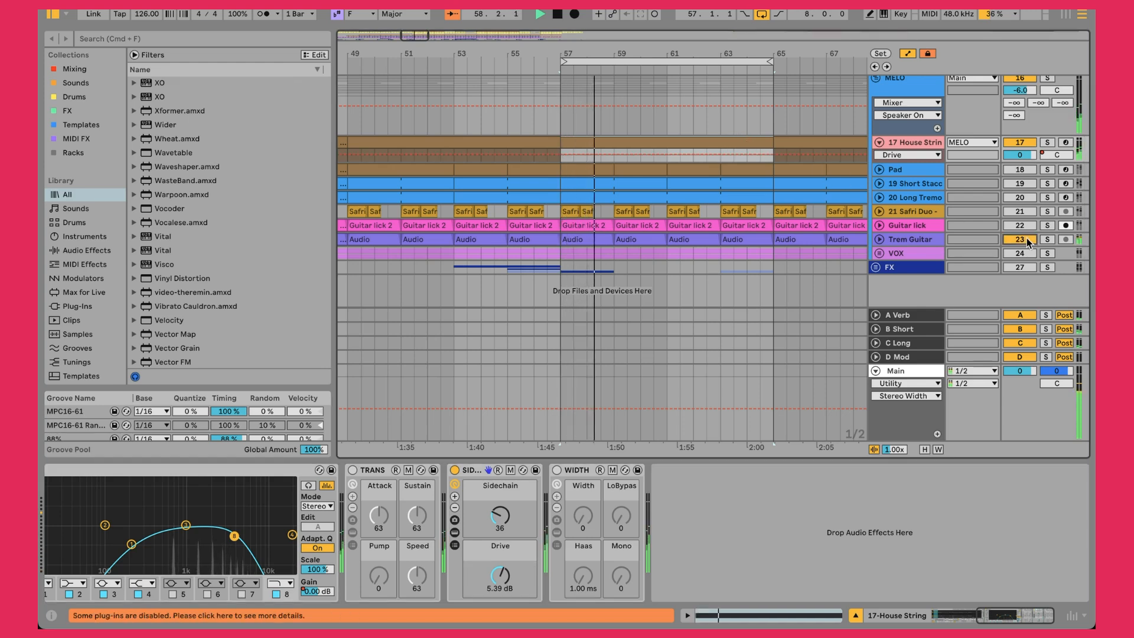
click(878, 240)
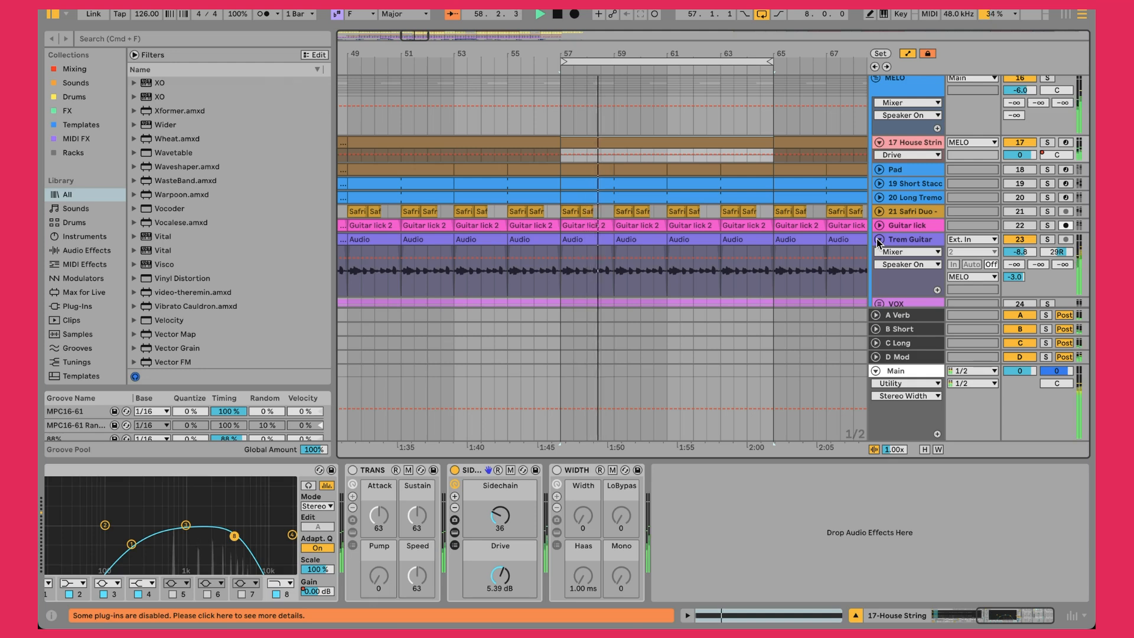
click(909, 245)
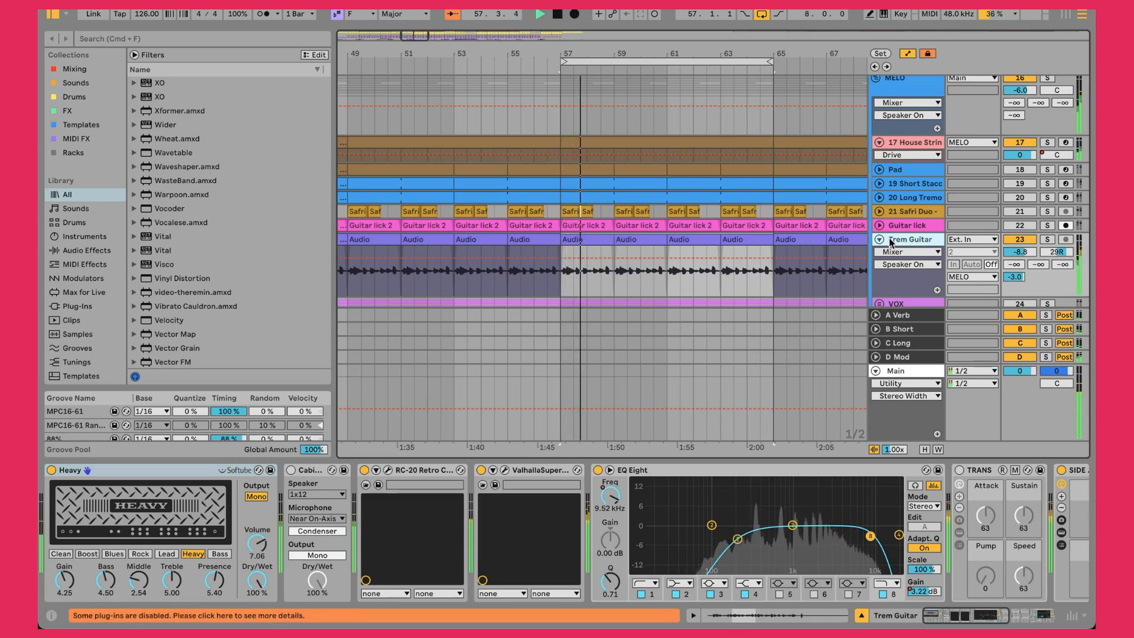
- Review the Heavy amp, RC-20 Retro Color and ValhallaSupermassive settings on the Trem Guitar track, and close the plug-in windows
click(132, 467)
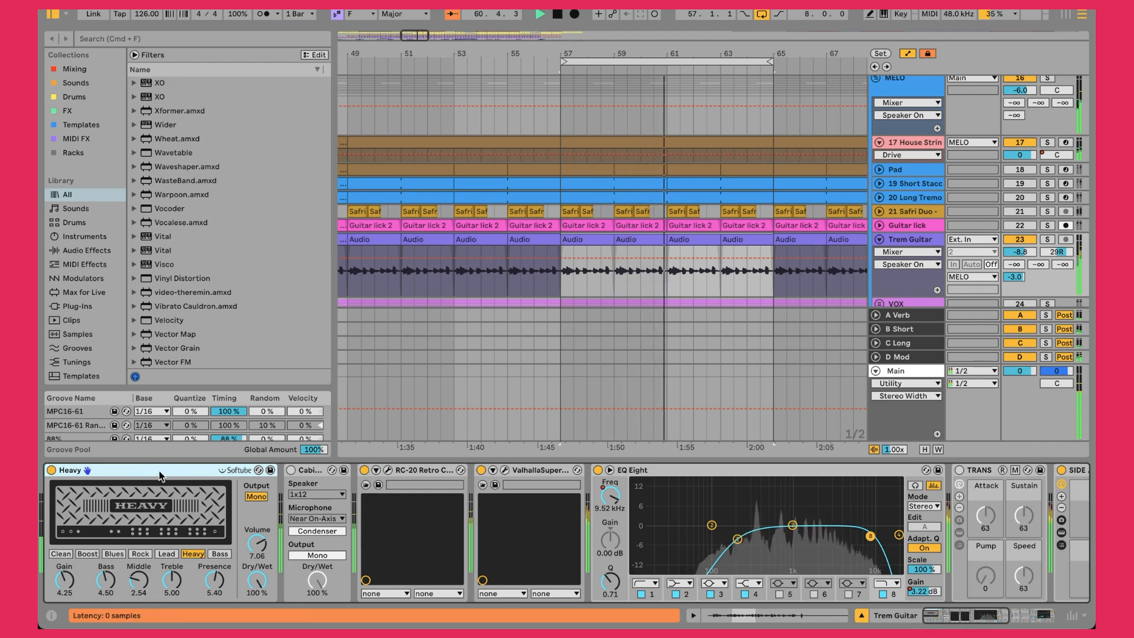
click(388, 470)
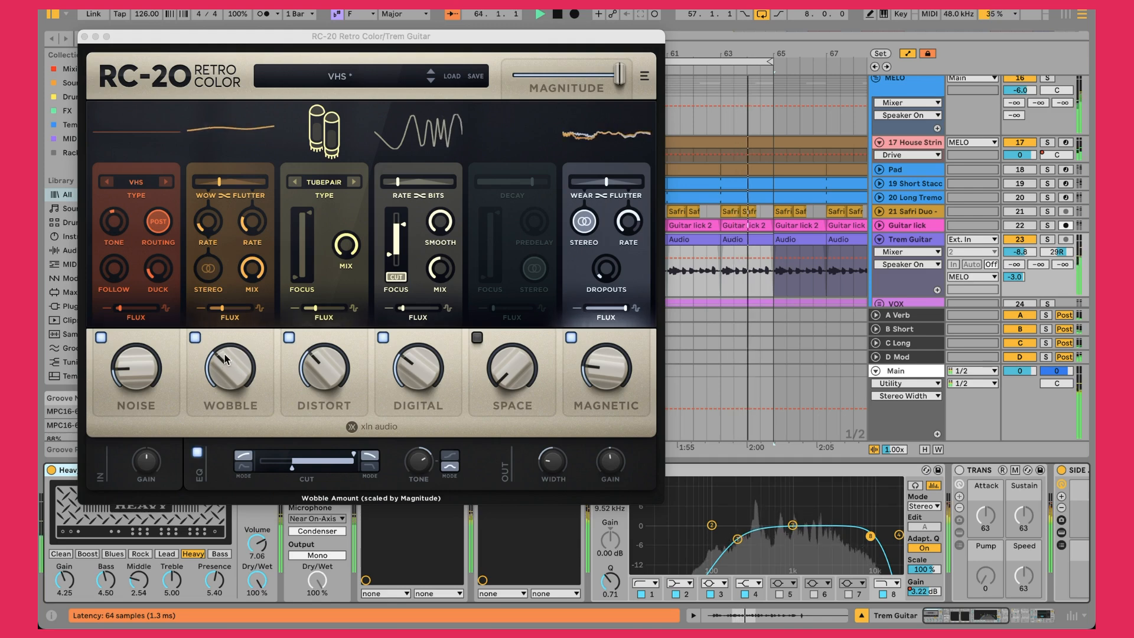
click(84, 37)
click(506, 469)
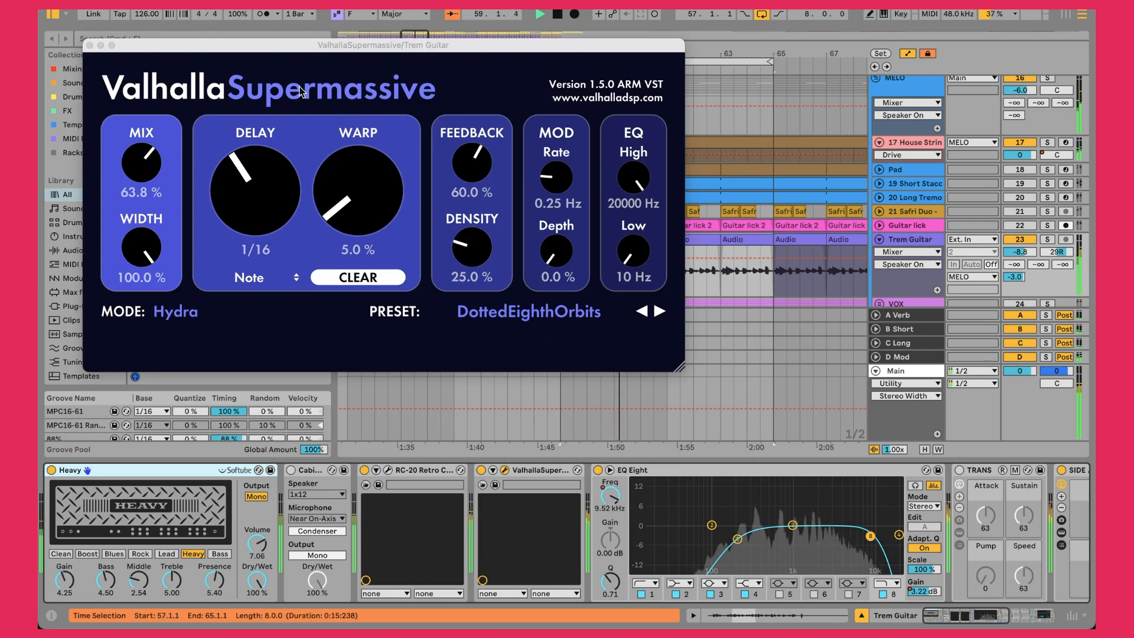
click(88, 46)
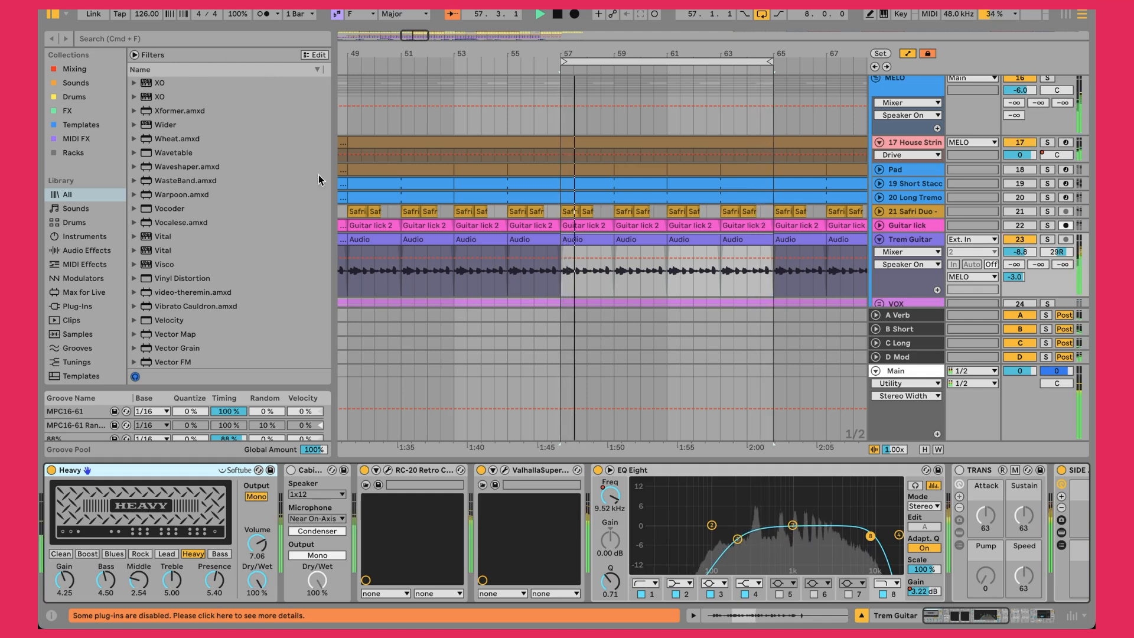
scroll(688, 519, right, 5)
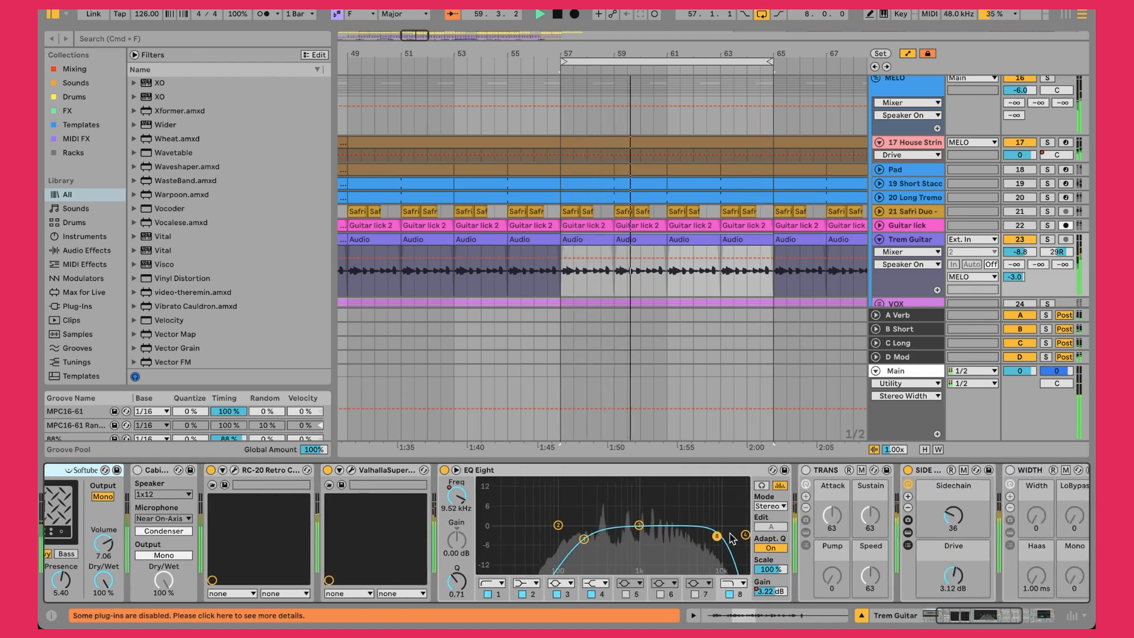
scroll(733, 539, right, 4)
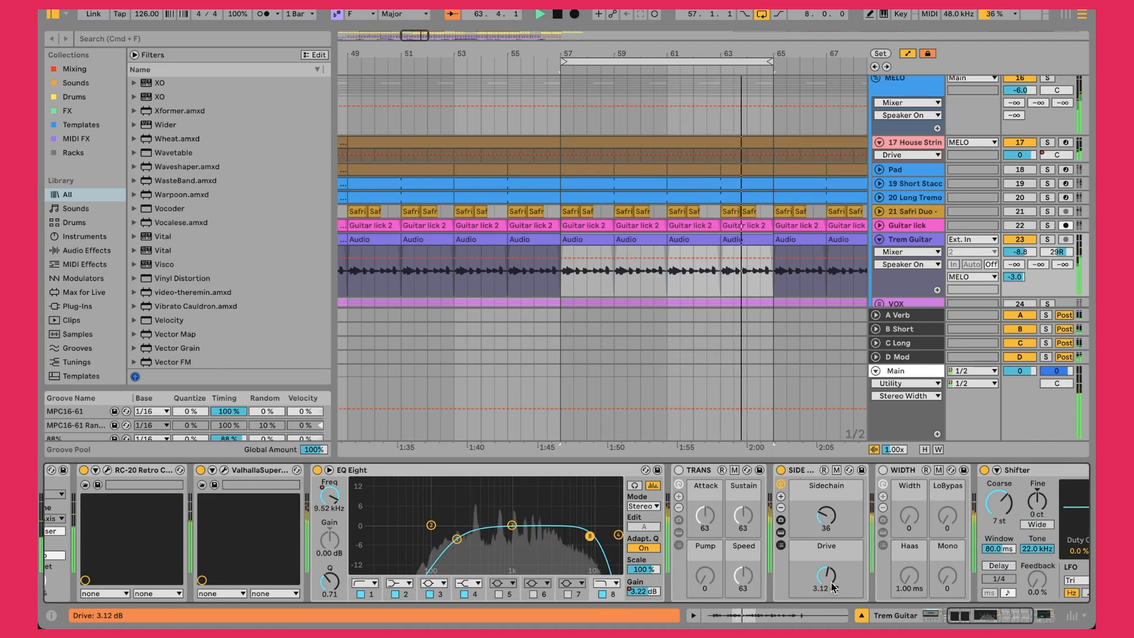
scroll(833, 587, right, 8)
click(864, 470)
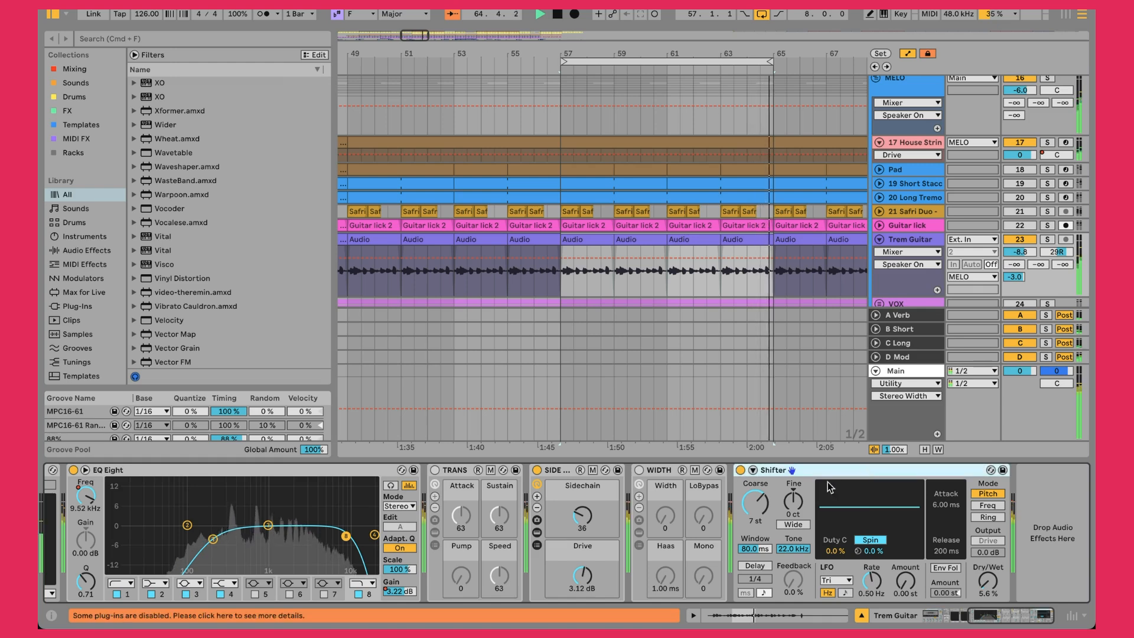
click(740, 470)
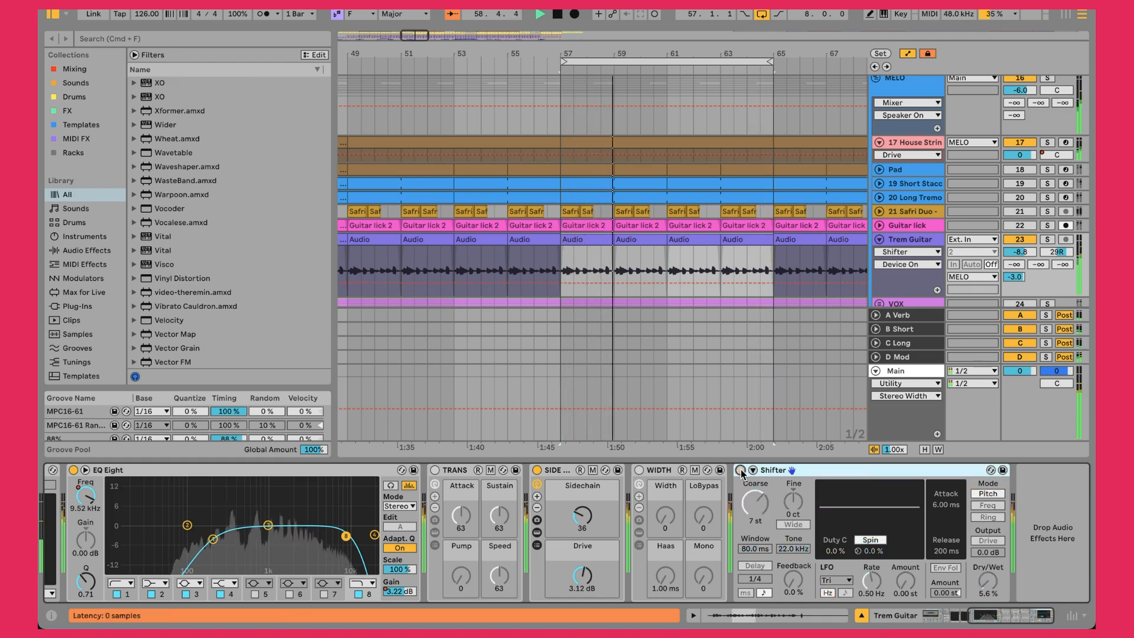
click(740, 470)
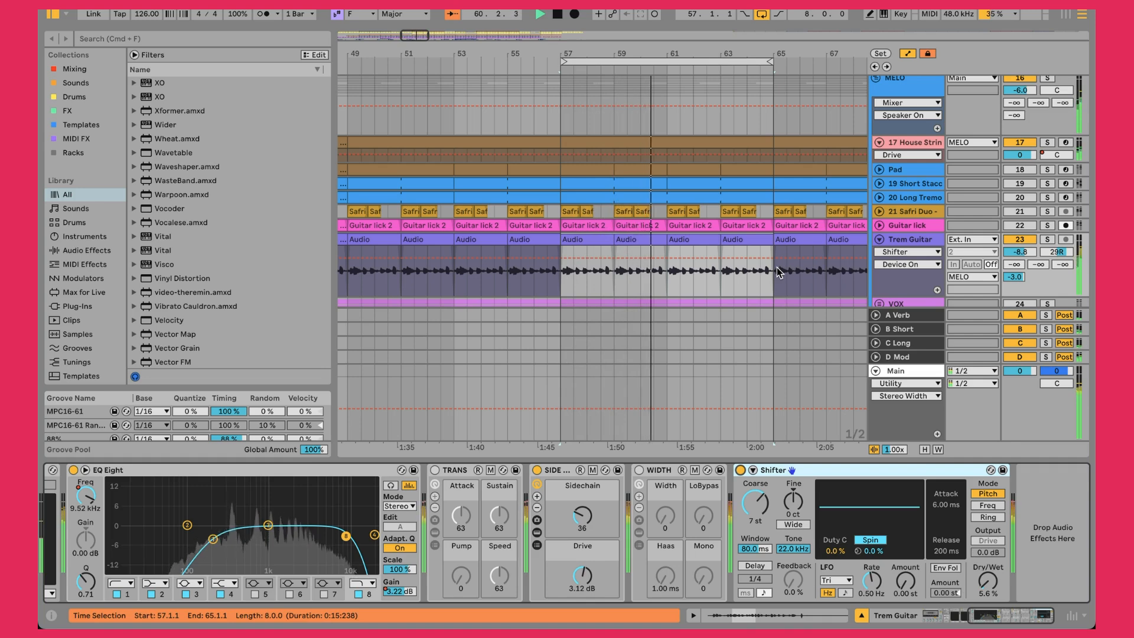
- Unfold the Pad track with its device chain displayed, activate it, and compare the mix with it muted and active
scroll(779, 272, up, 2)
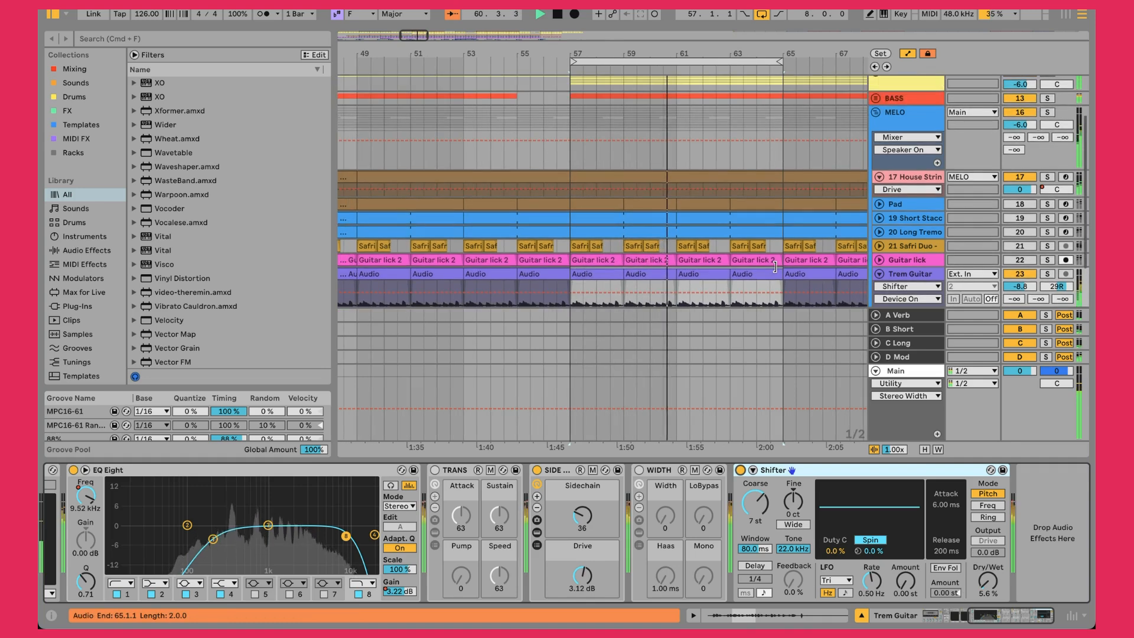
click(895, 205)
click(880, 205)
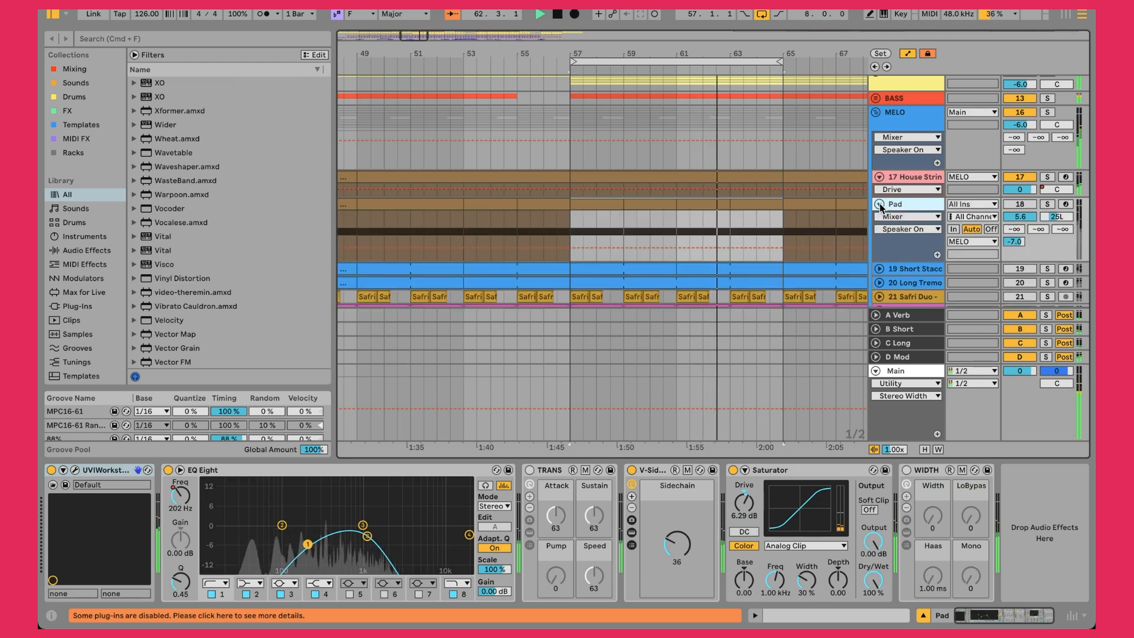
click(1012, 204)
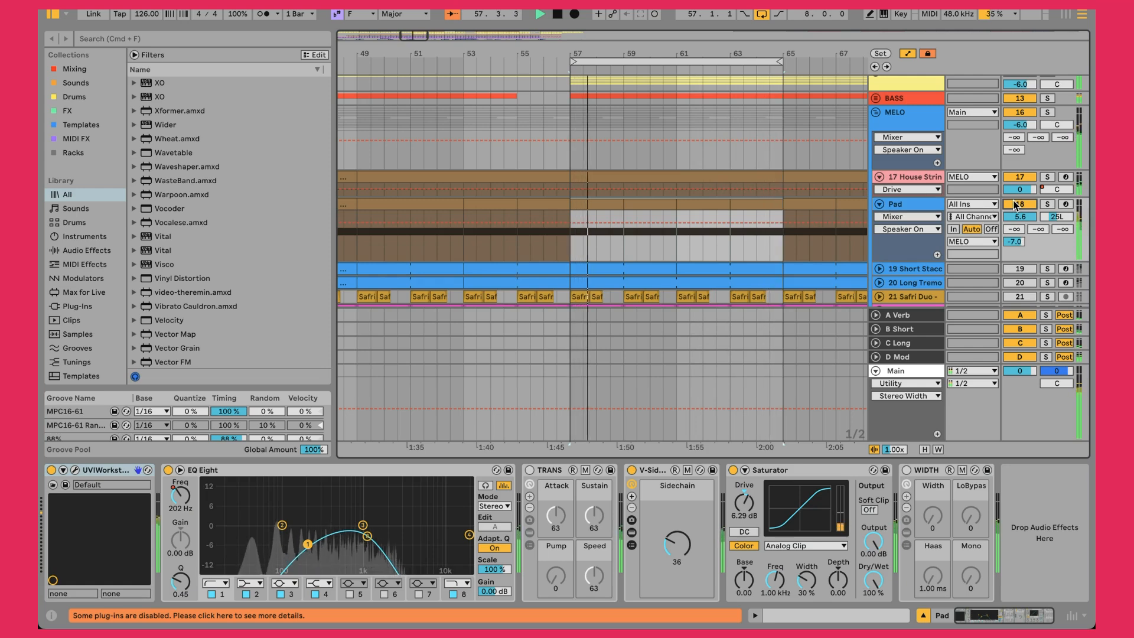
click(1015, 204)
click(1015, 204)
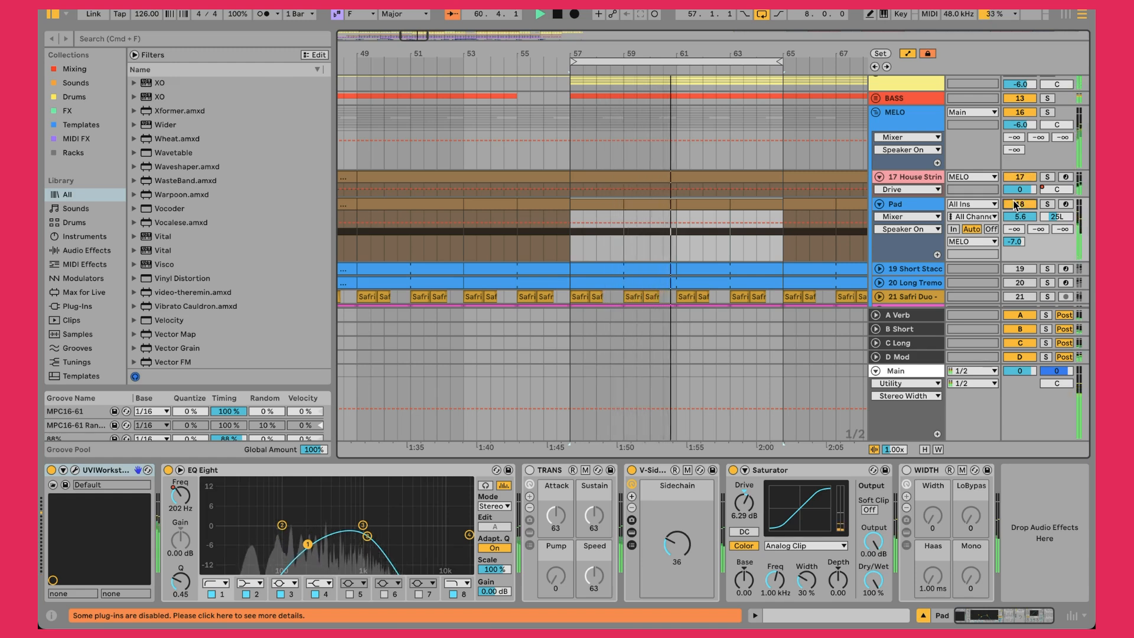
- Unfold the Guitar lick track, display its device chain, and activate the track
scroll(903, 176, down, 5)
scroll(903, 176, up, 1)
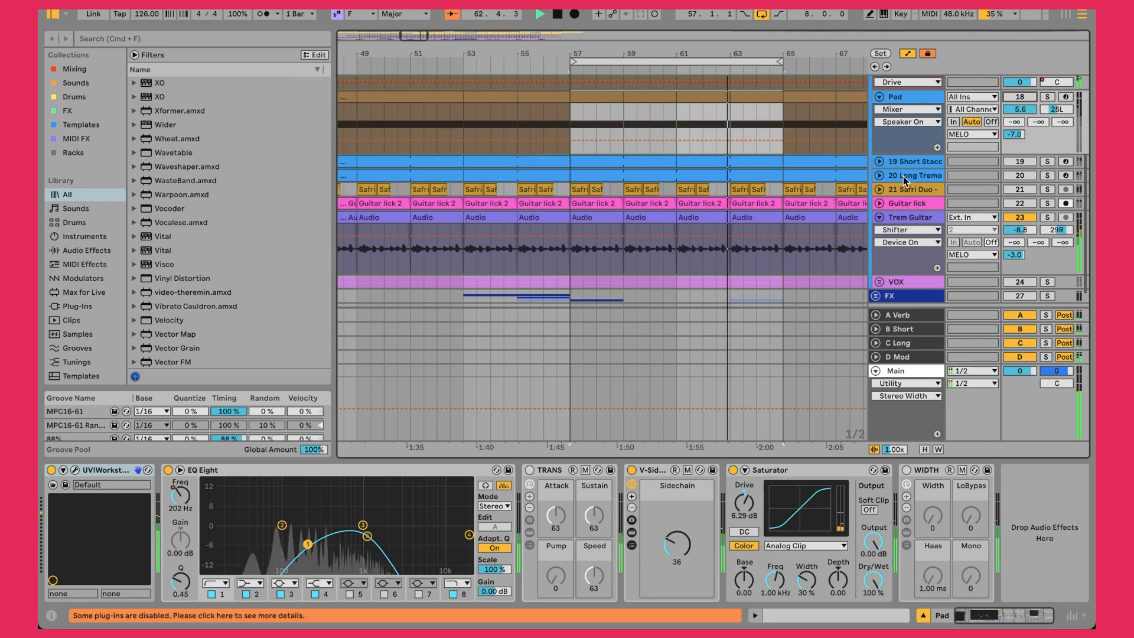
click(880, 204)
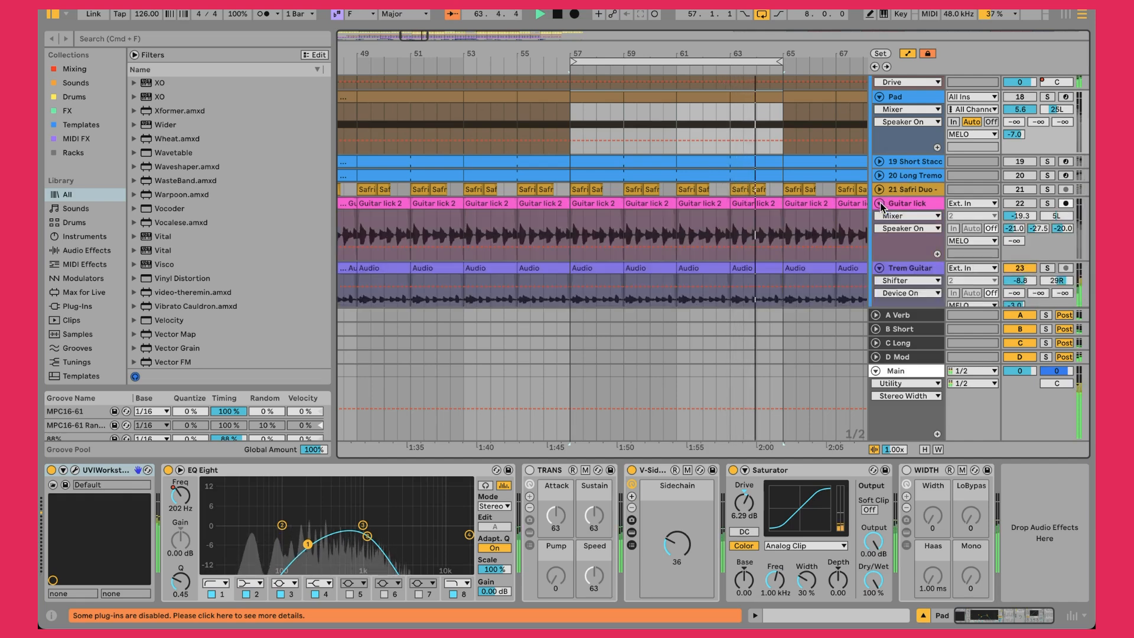
click(913, 205)
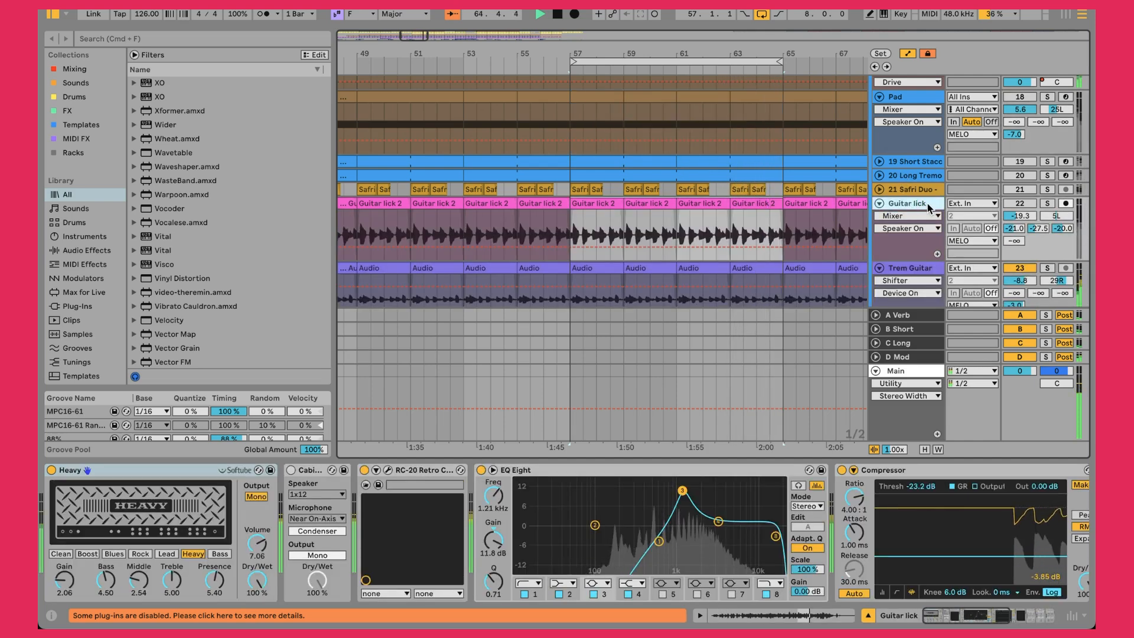
click(1018, 204)
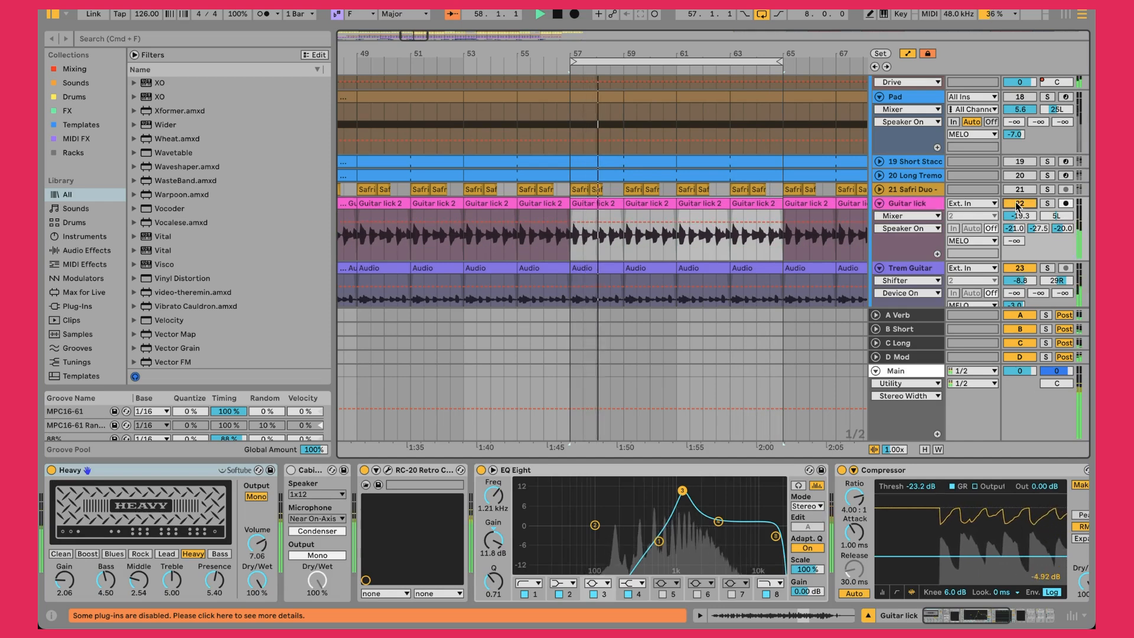
- Raise the Guitar lick track's volume to -5.2 dB to audition it, and return it to -19.3 dB
click(1019, 215)
drag(1019, 215, 1020, 219)
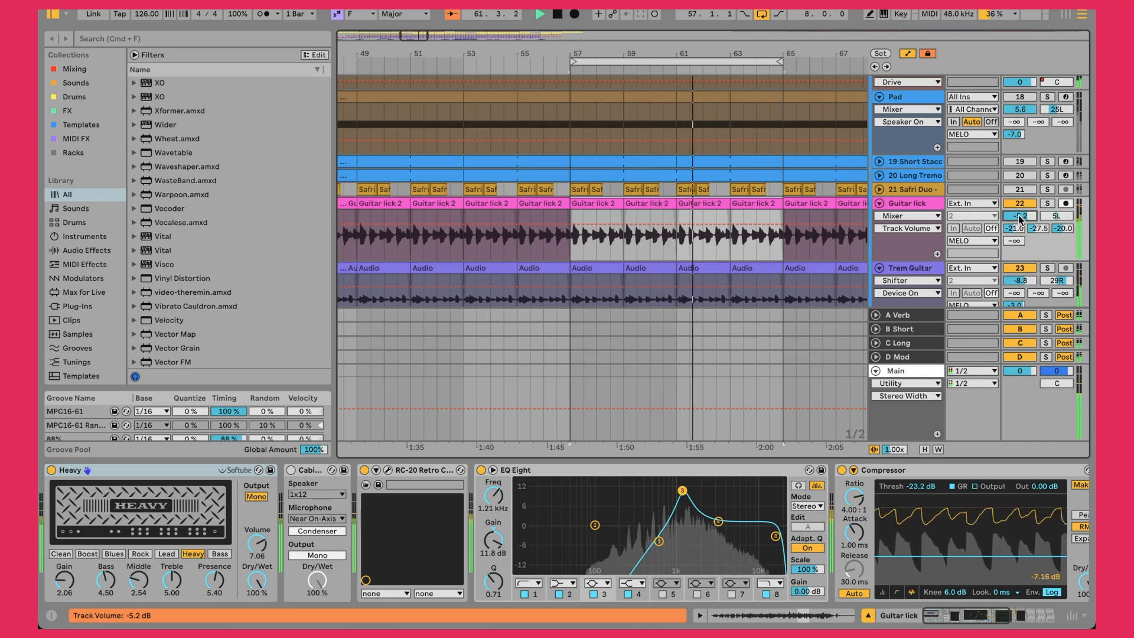
scroll(1019, 218, down, 5)
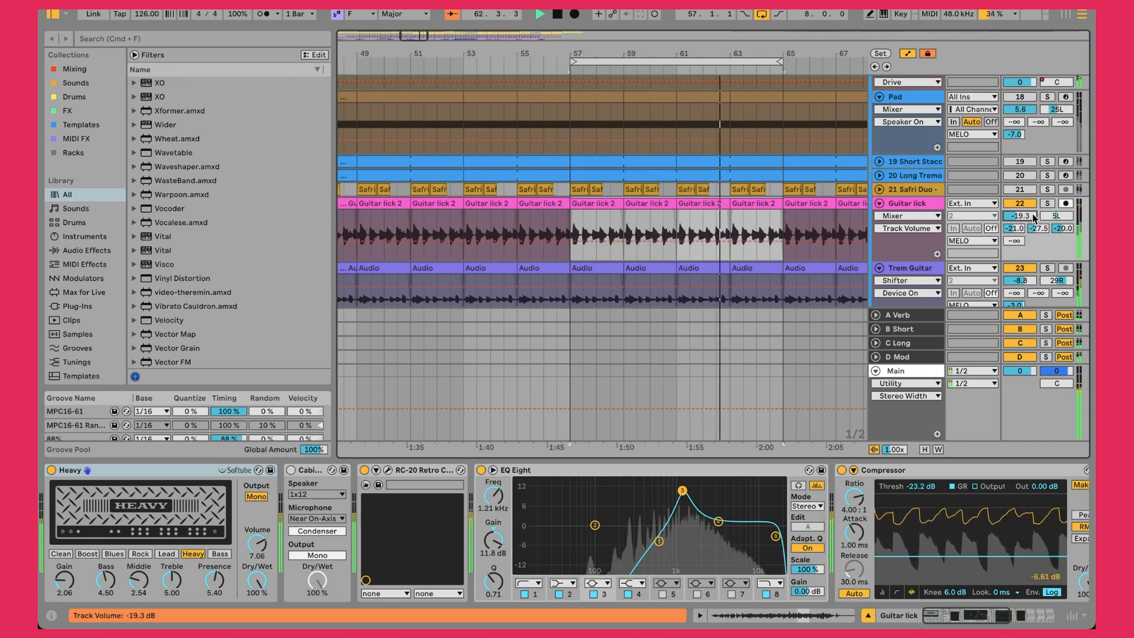
scroll(1028, 218, up, 3)
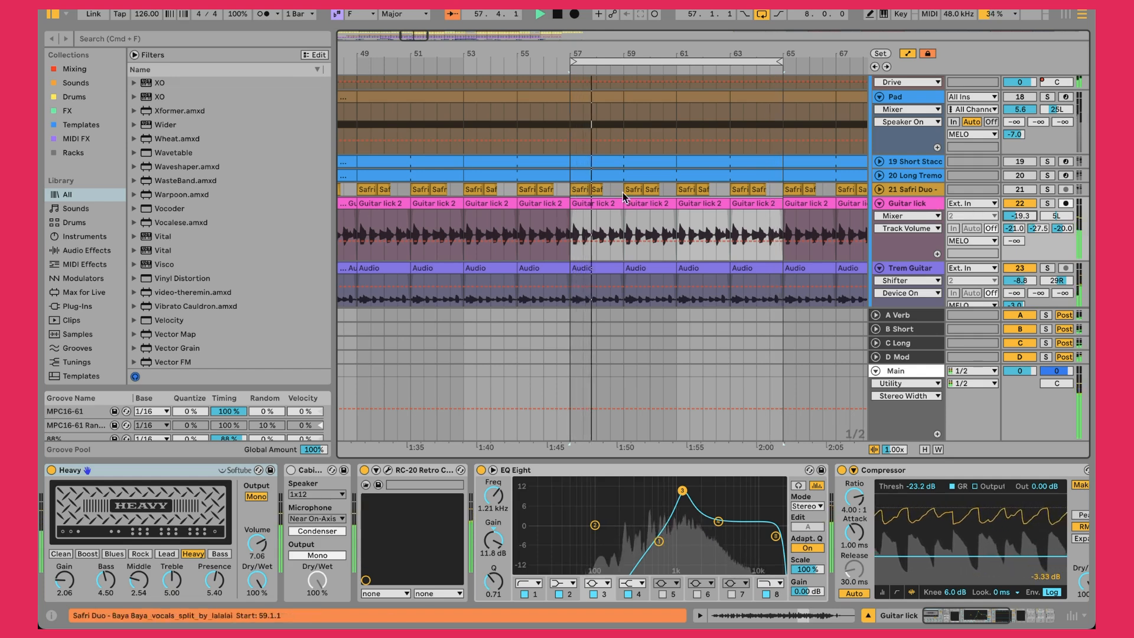
- Select the Guitar lick clip at bar 57, and review the track's EQ Eight and Compressor settings
click(588, 202)
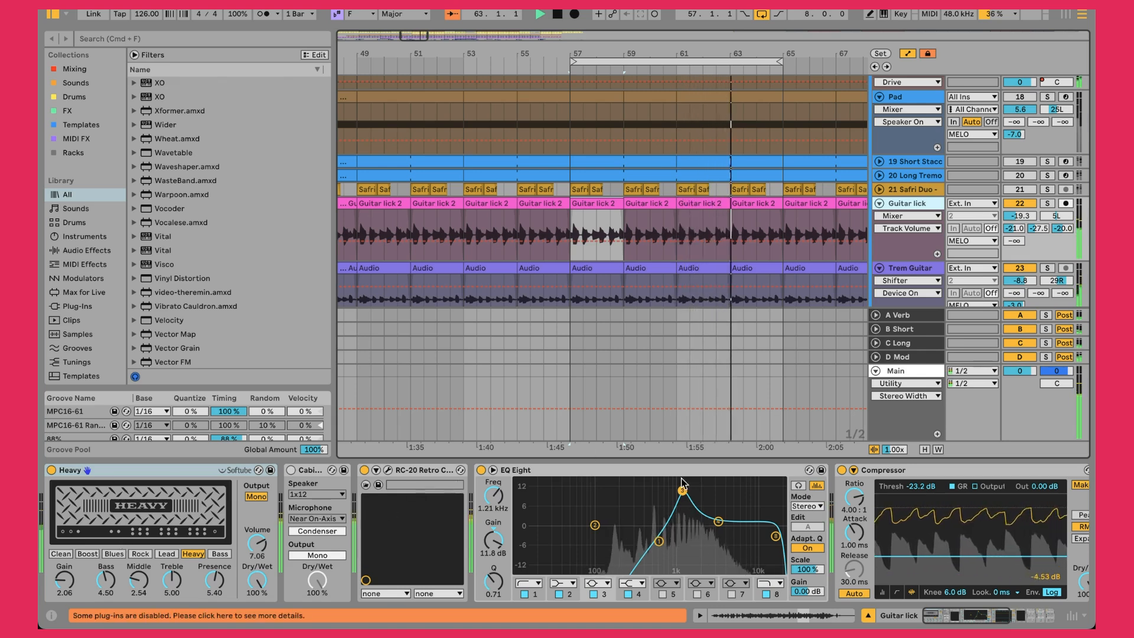
click(636, 473)
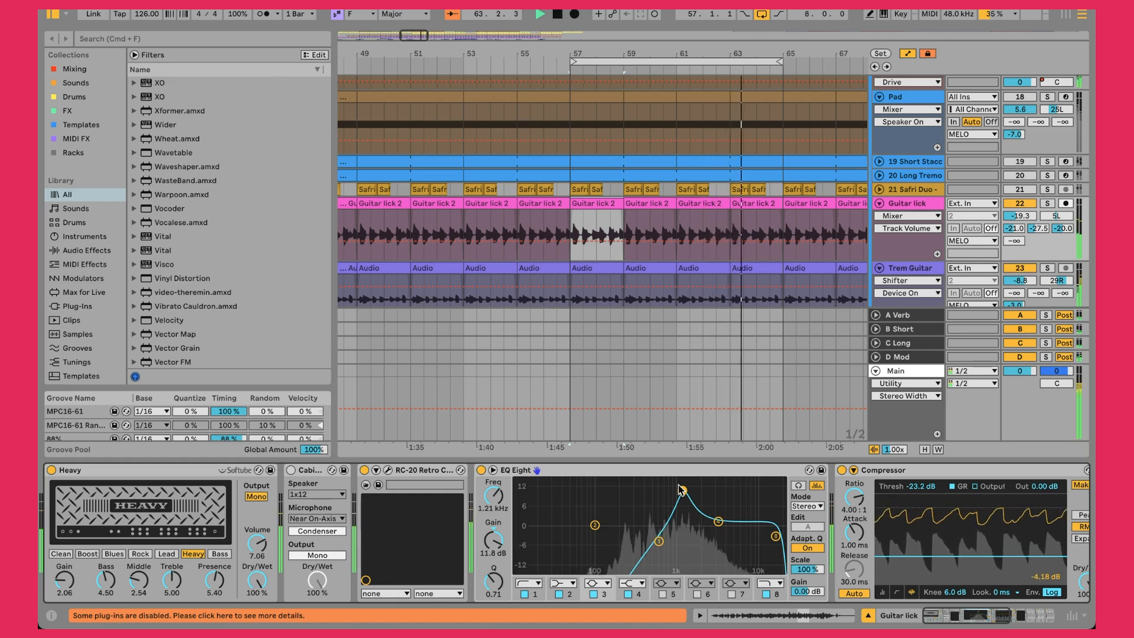
scroll(683, 490, right, 4)
click(774, 471)
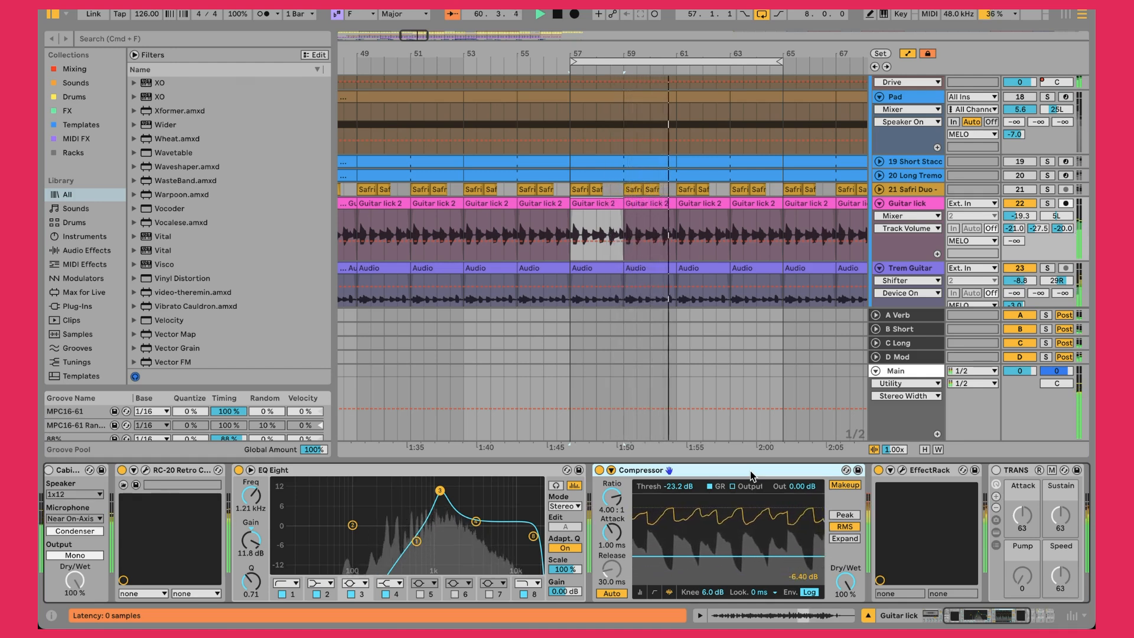
scroll(751, 470, right, 3)
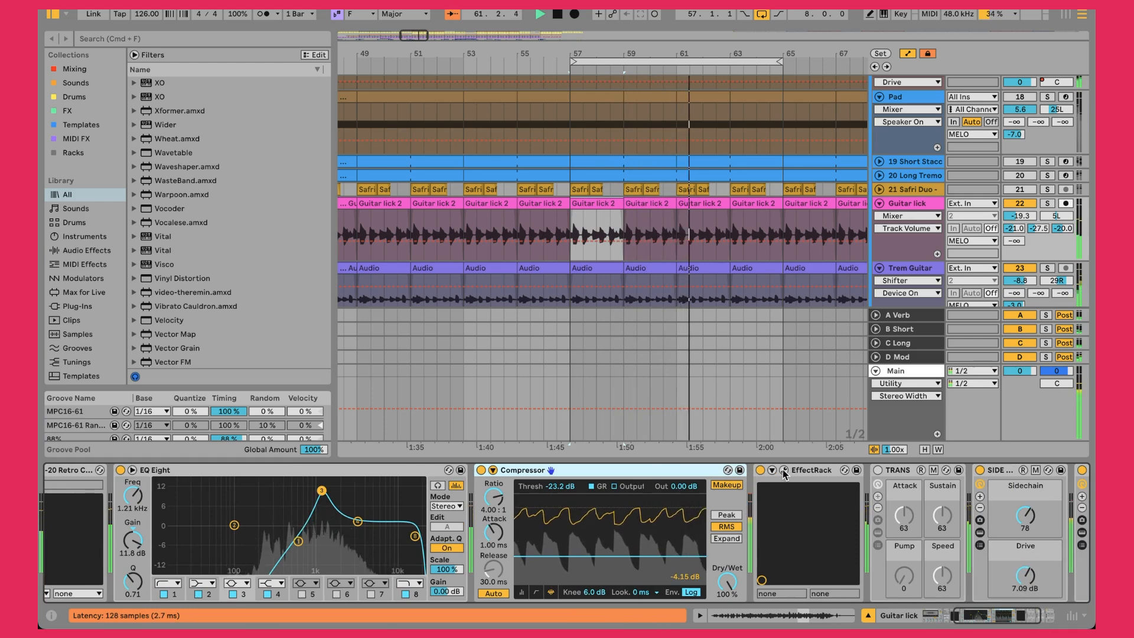
- Inspect the PanMan panner in the Guitar lick's EffectRack and the Wider plug-in nested inside its WIDTH rack
click(784, 471)
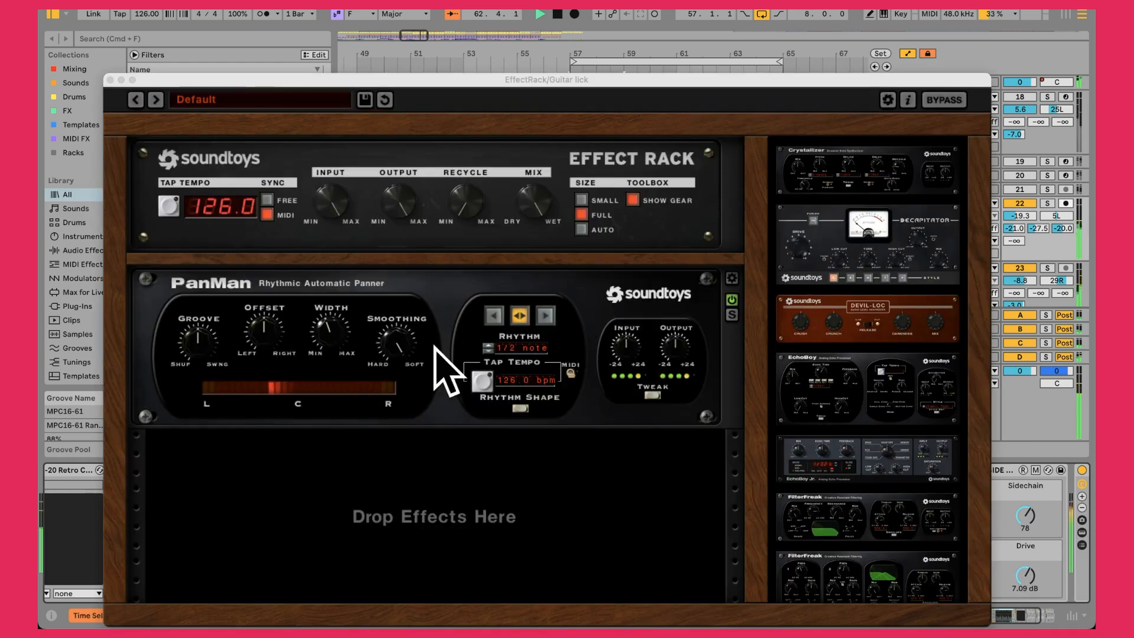
click(110, 80)
scroll(821, 501, right, 5)
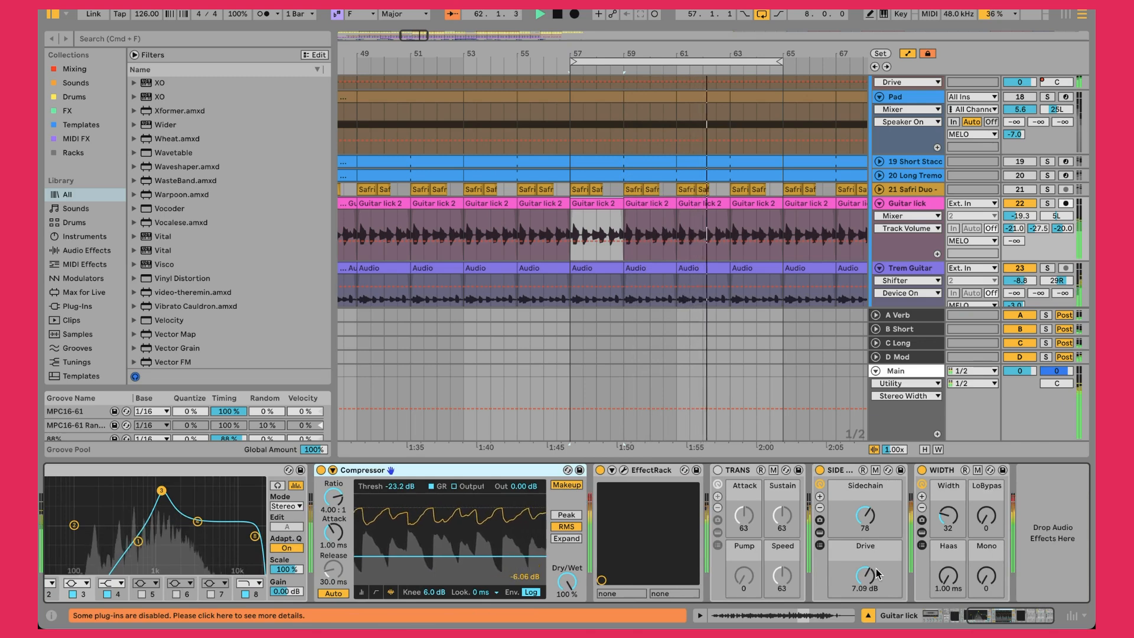
click(922, 532)
click(842, 470)
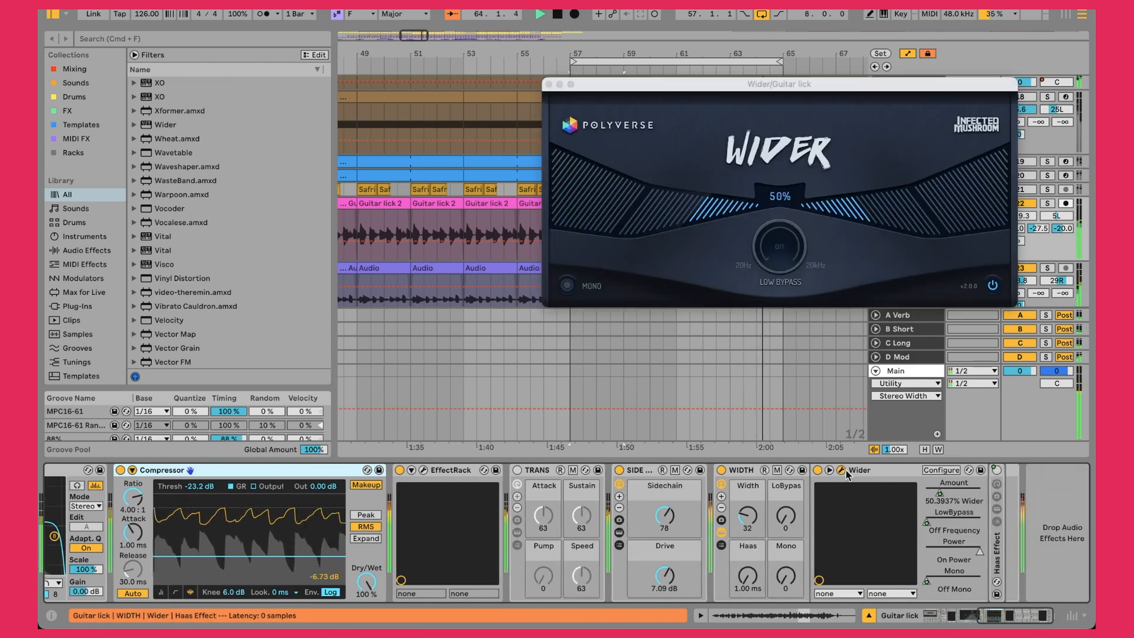
click(549, 85)
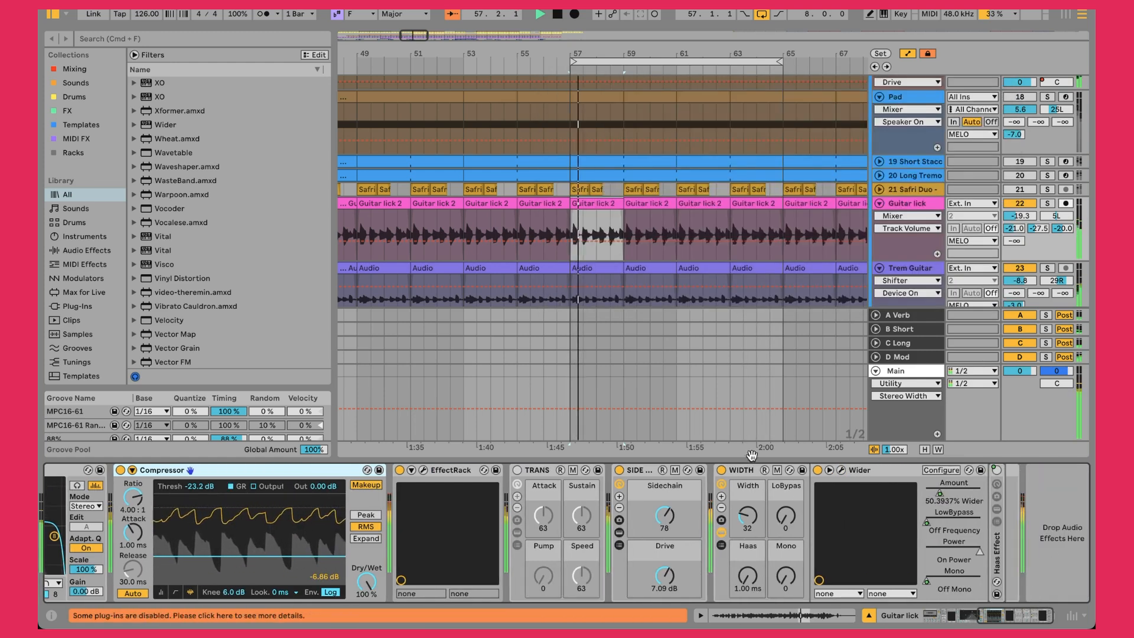
click(722, 532)
drag(742, 521, 748, 526)
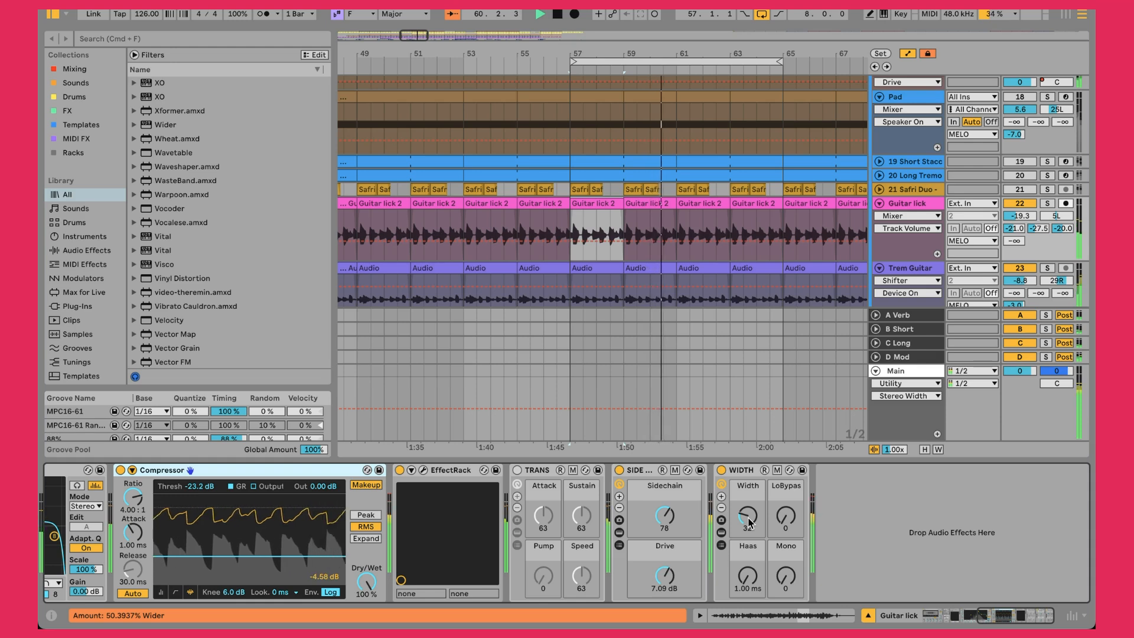
- Check the Guitar lick track's volume, and audition the Pad track soloed before restoring the full mix
click(1016, 218)
drag(1016, 218, 1016, 201)
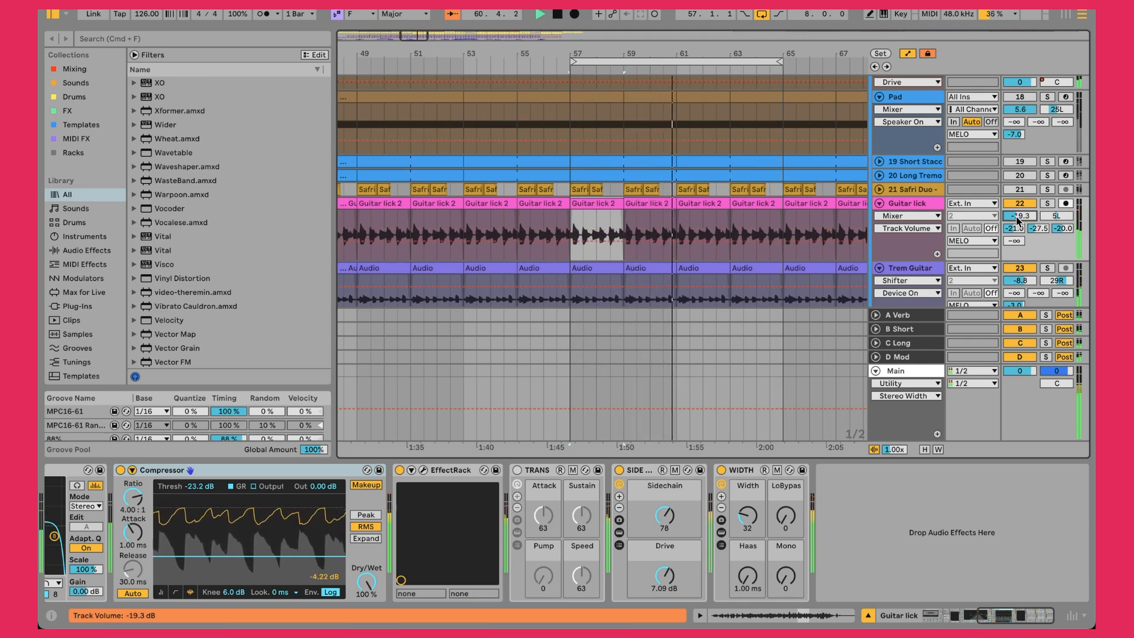
scroll(884, 198, down, 3)
scroll(884, 198, up, 5)
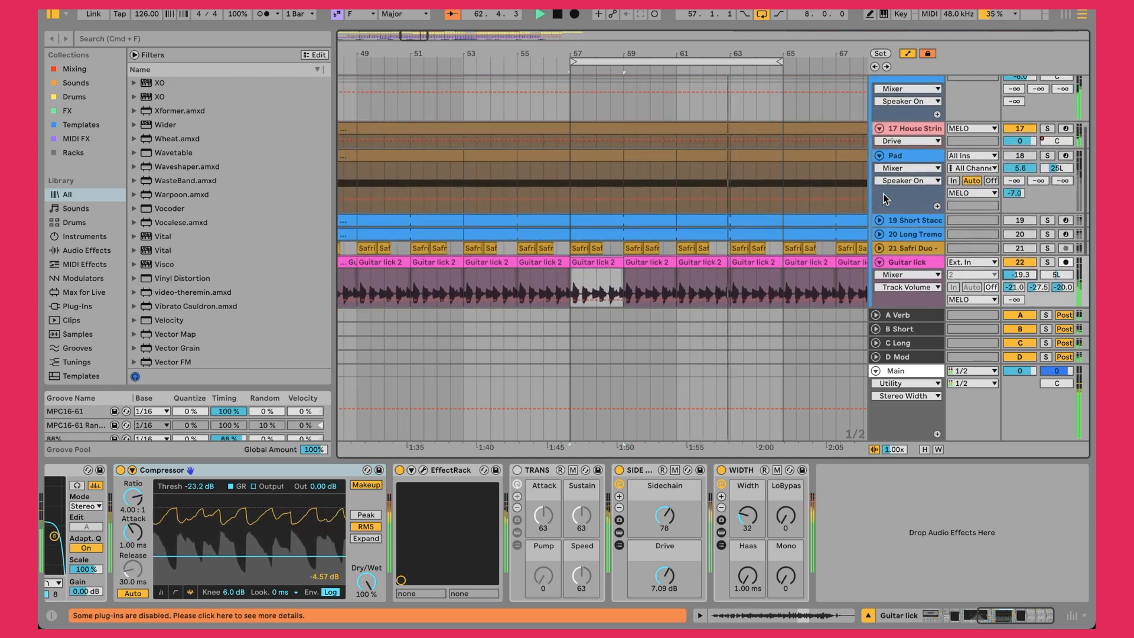
scroll(885, 198, up, 1)
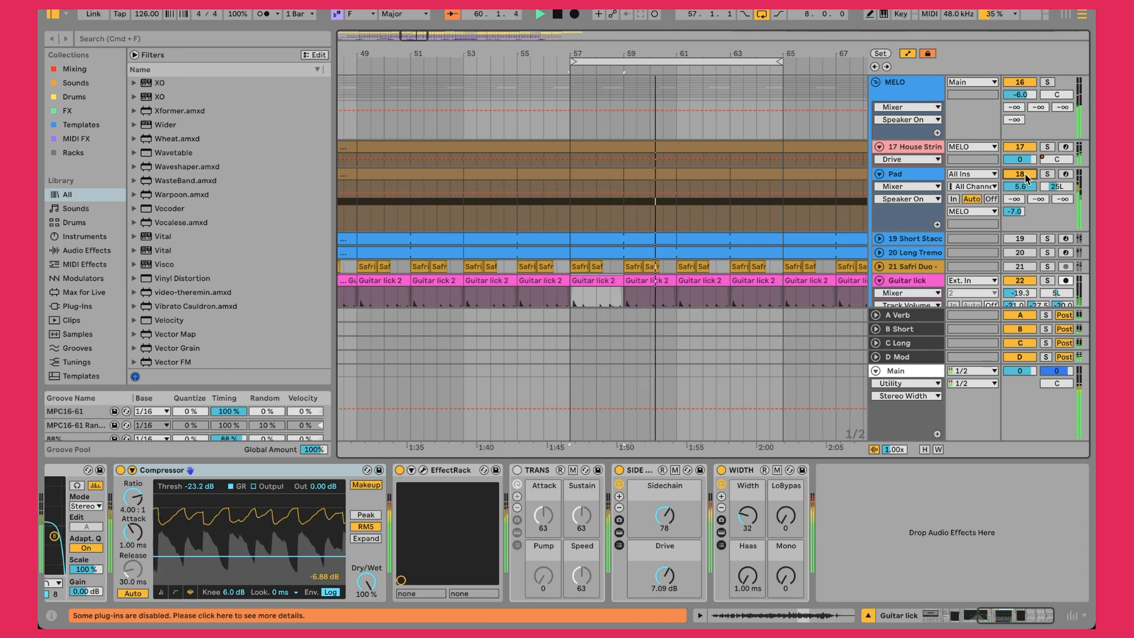
click(1048, 174)
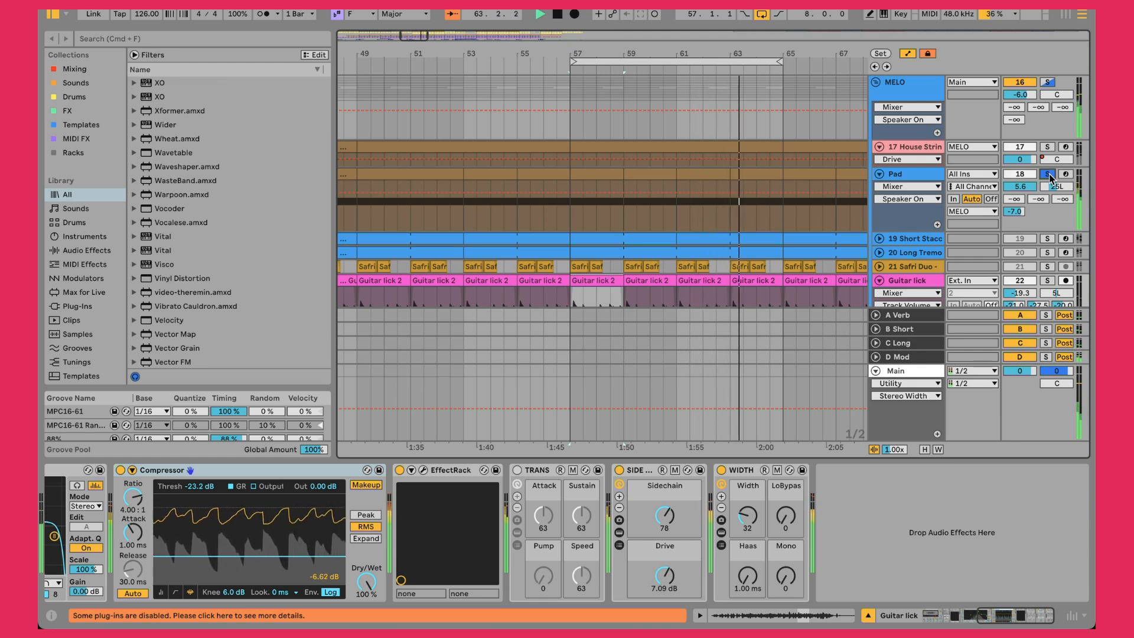
click(1048, 174)
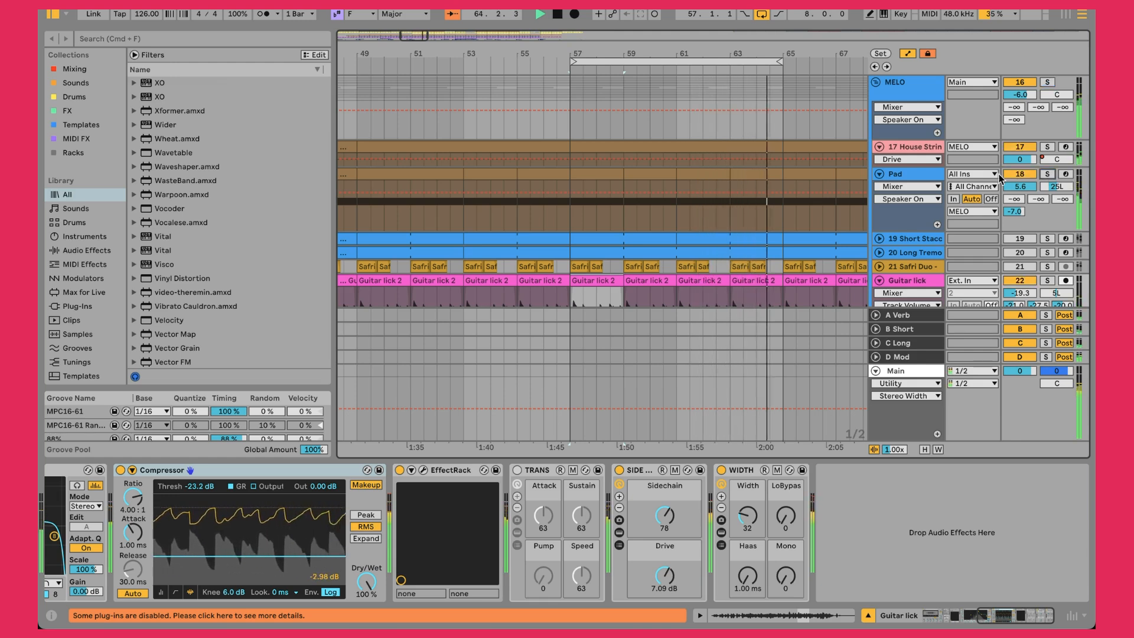
click(917, 175)
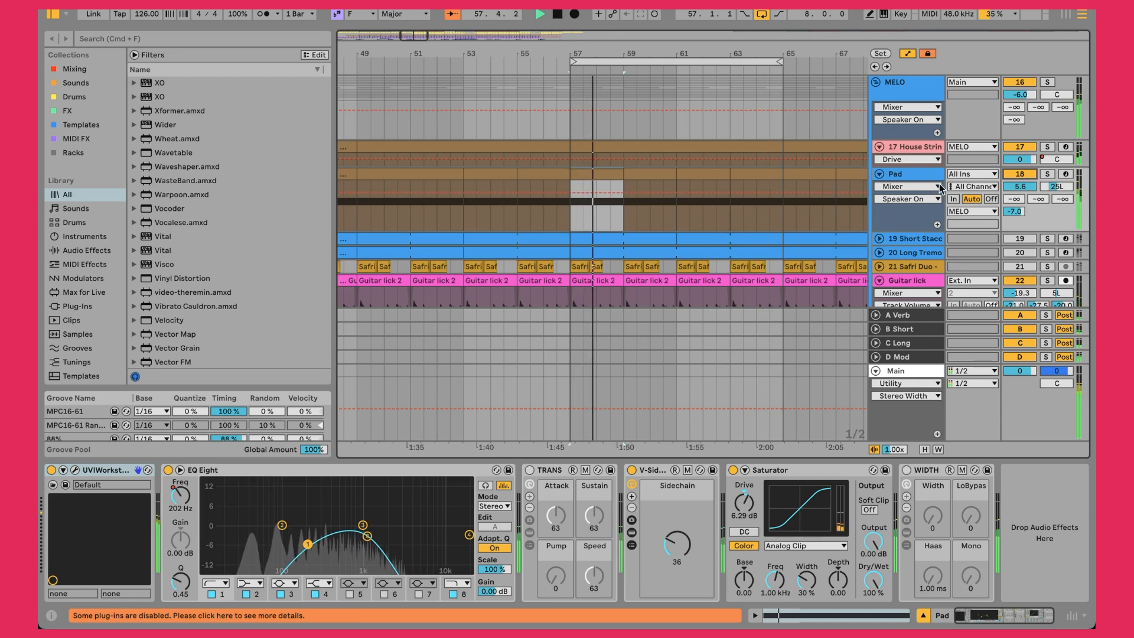
click(911, 175)
double_click(594, 176)
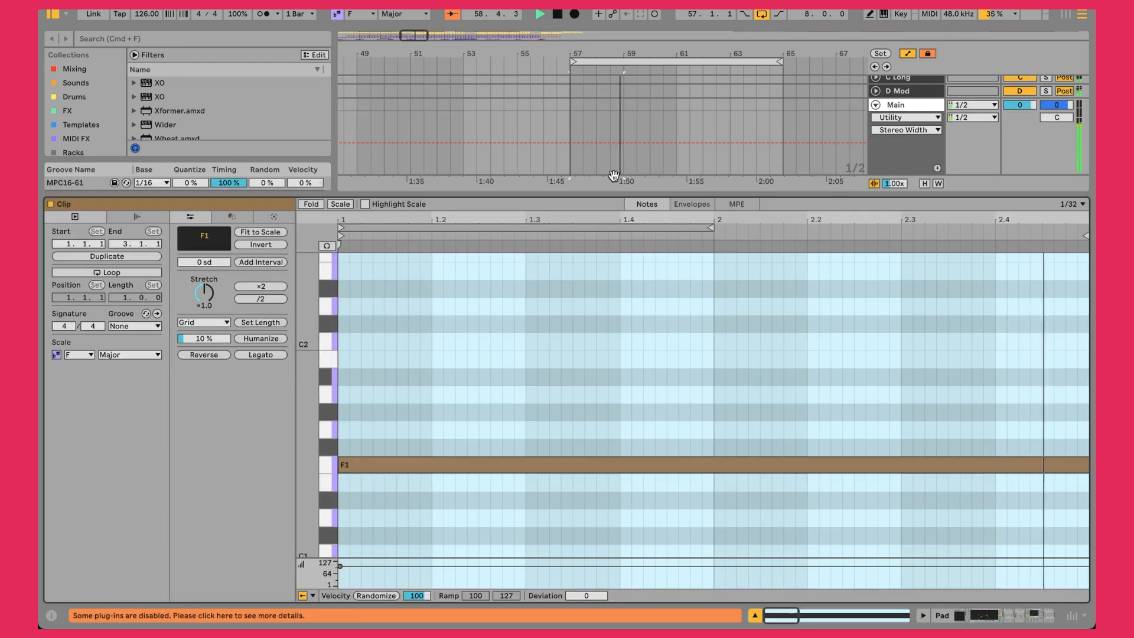
click(361, 466)
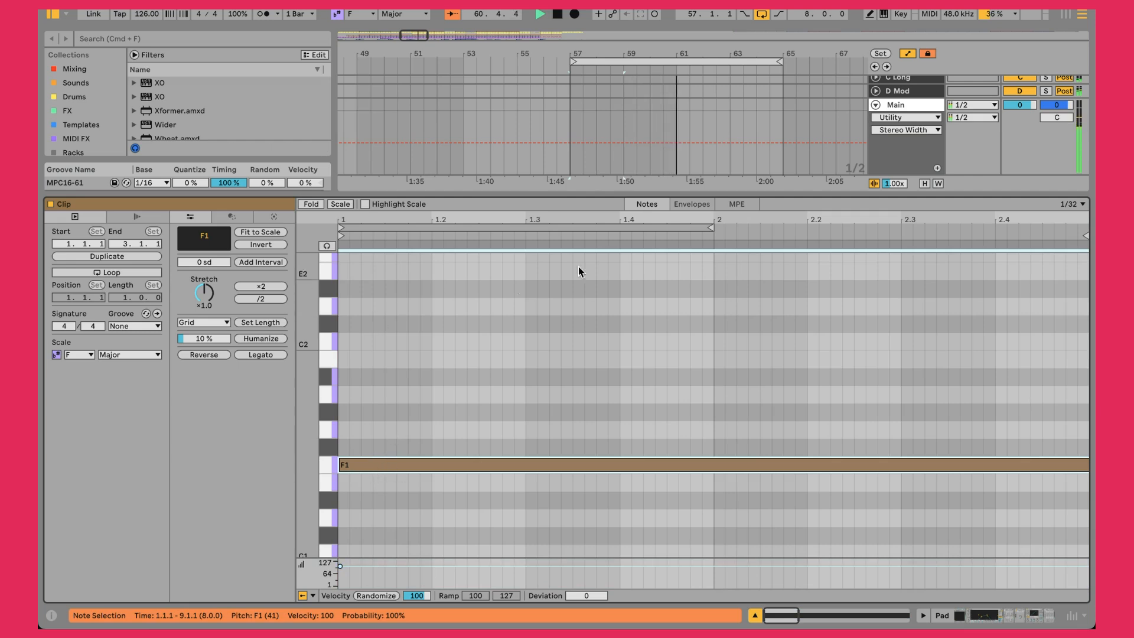
drag(789, 196, 789, 326)
double_click(902, 84)
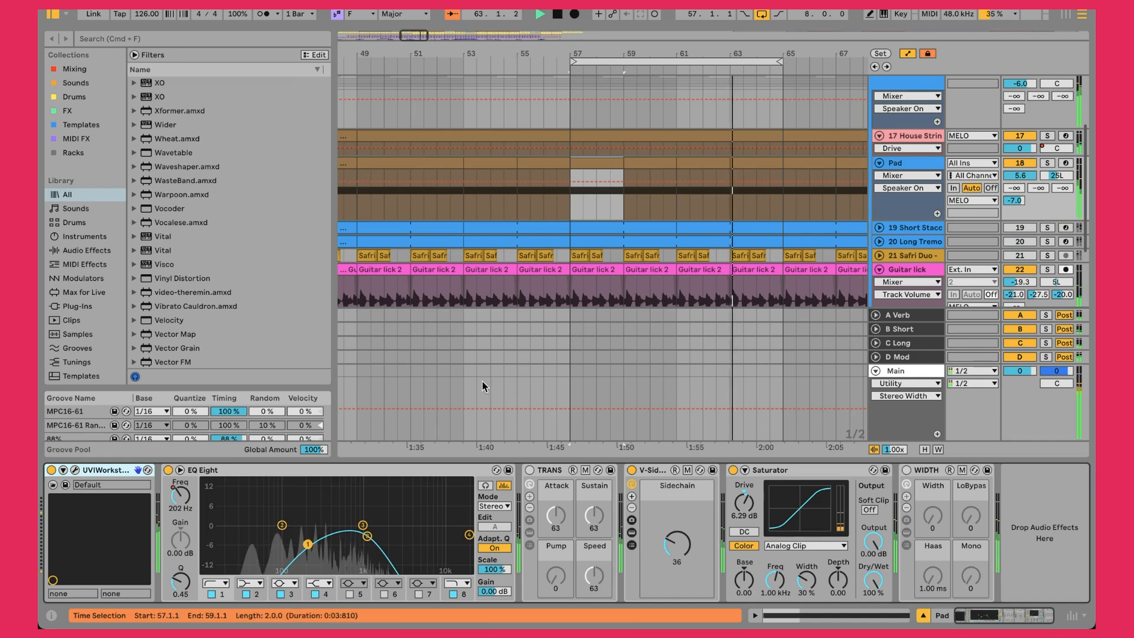
- Review the Pad's UVI Workstation instrument and its EQ Eight, V-Sidechain and Saturator settings
click(74, 472)
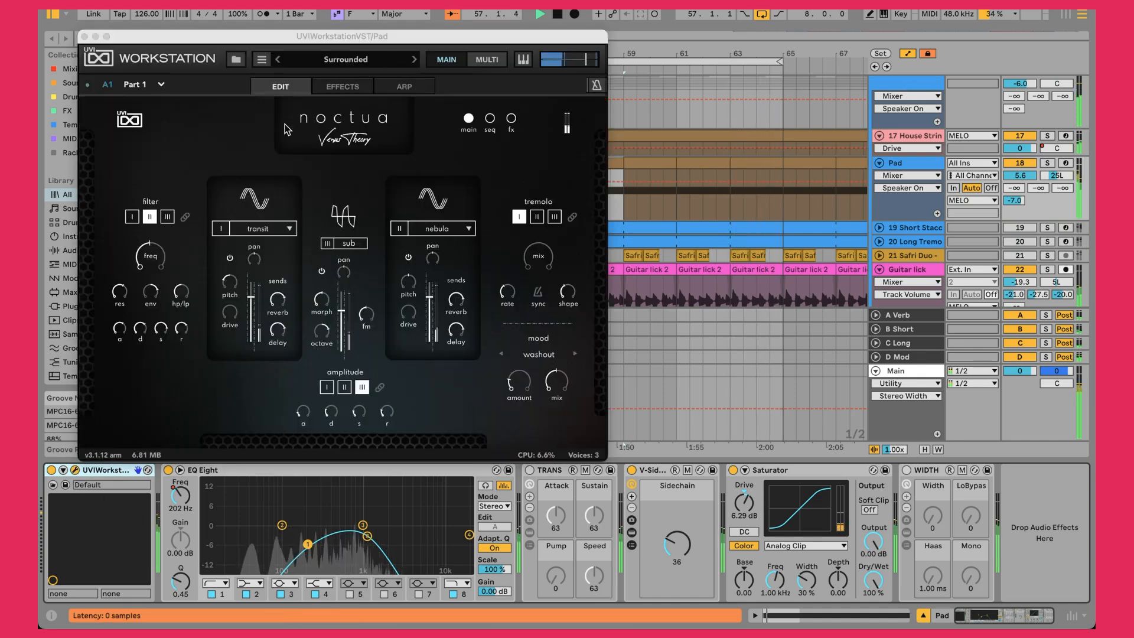
click(85, 38)
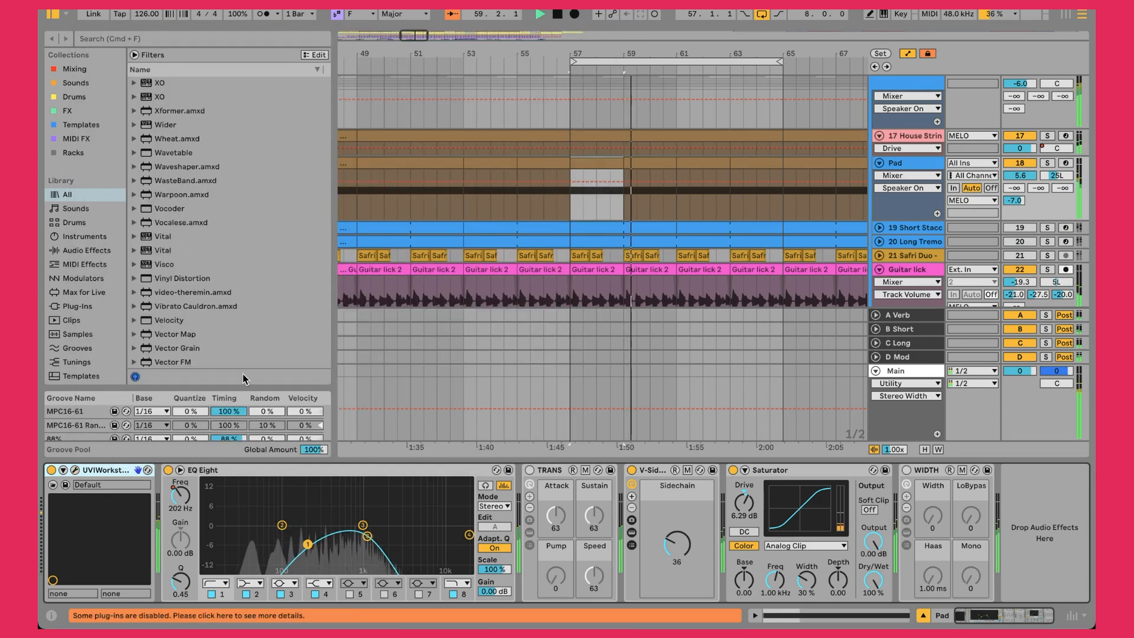
click(224, 472)
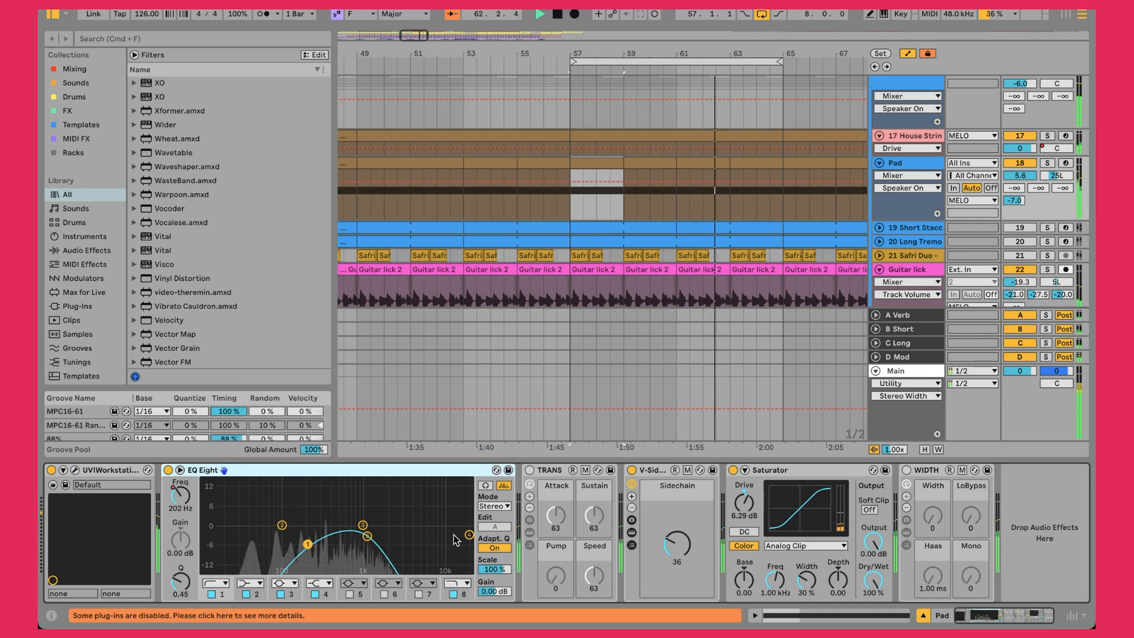
click(652, 470)
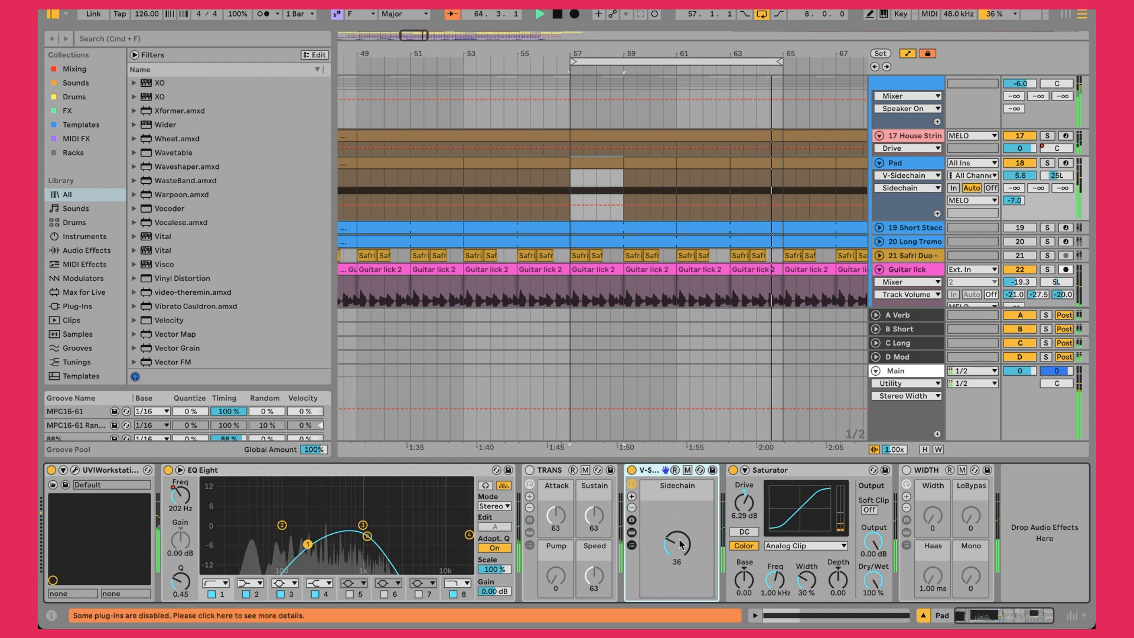
click(765, 500)
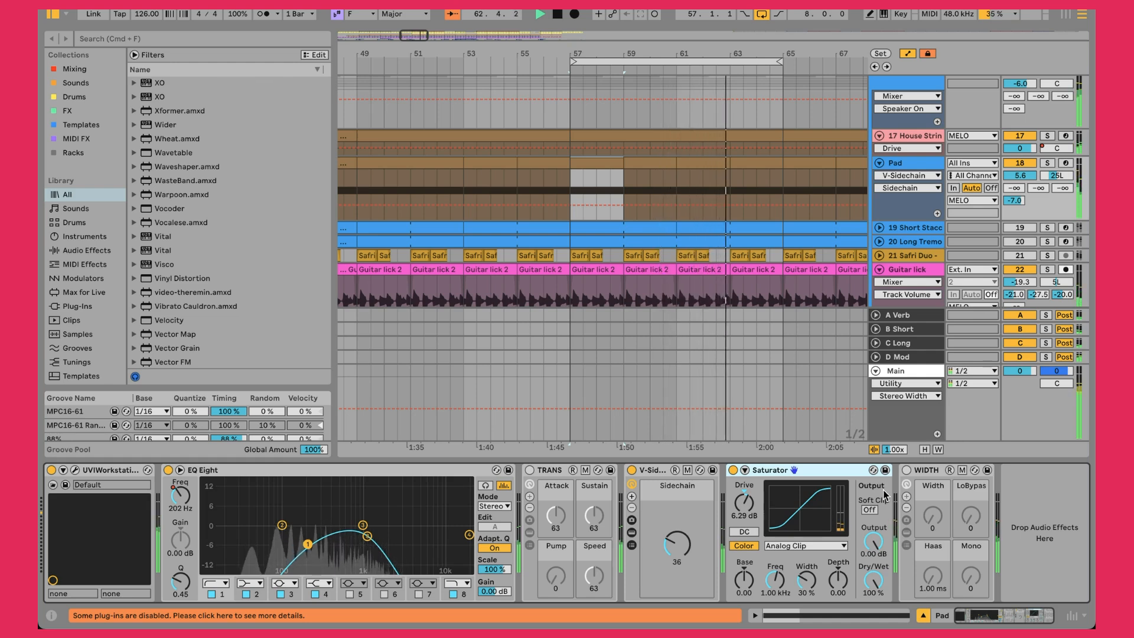
- Activate and unfold the Short Staccato string track, and audition it soloed before restoring the full mix
click(1018, 229)
click(880, 228)
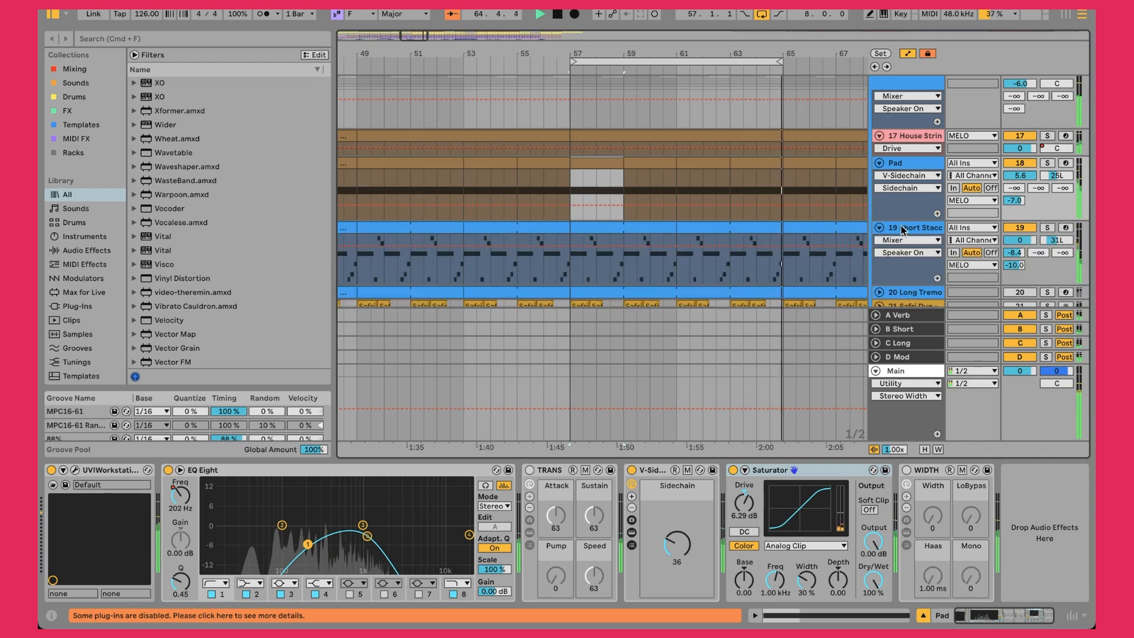
click(1045, 228)
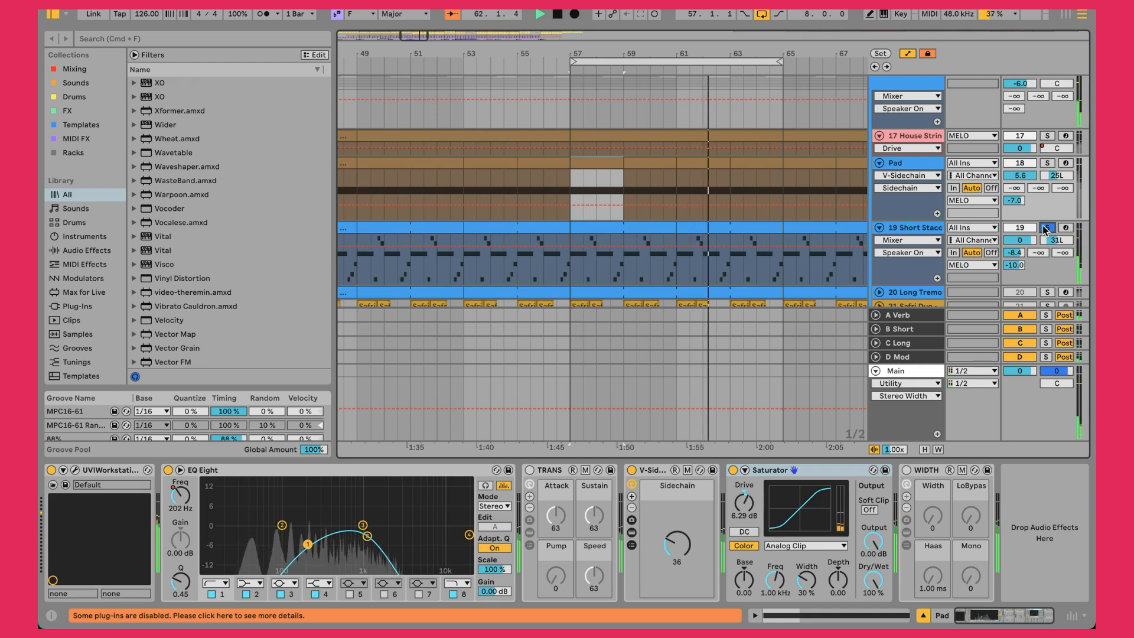
click(1045, 228)
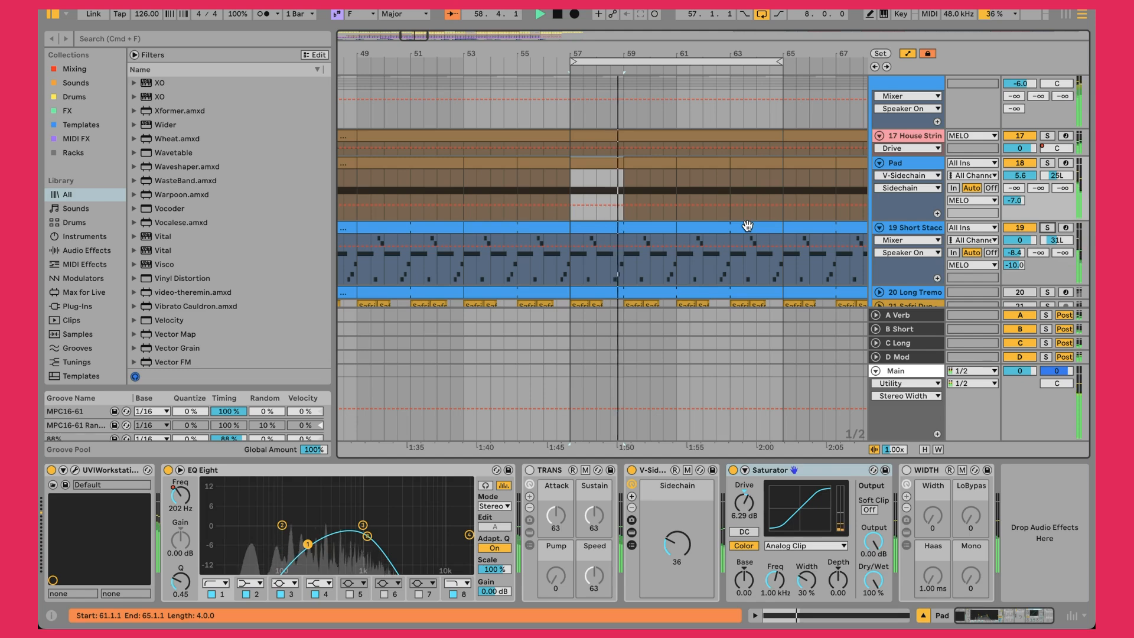
- Open the Short Staccato clip at bar 57 and examine its notes in an enlarged note editor
double_click(592, 227)
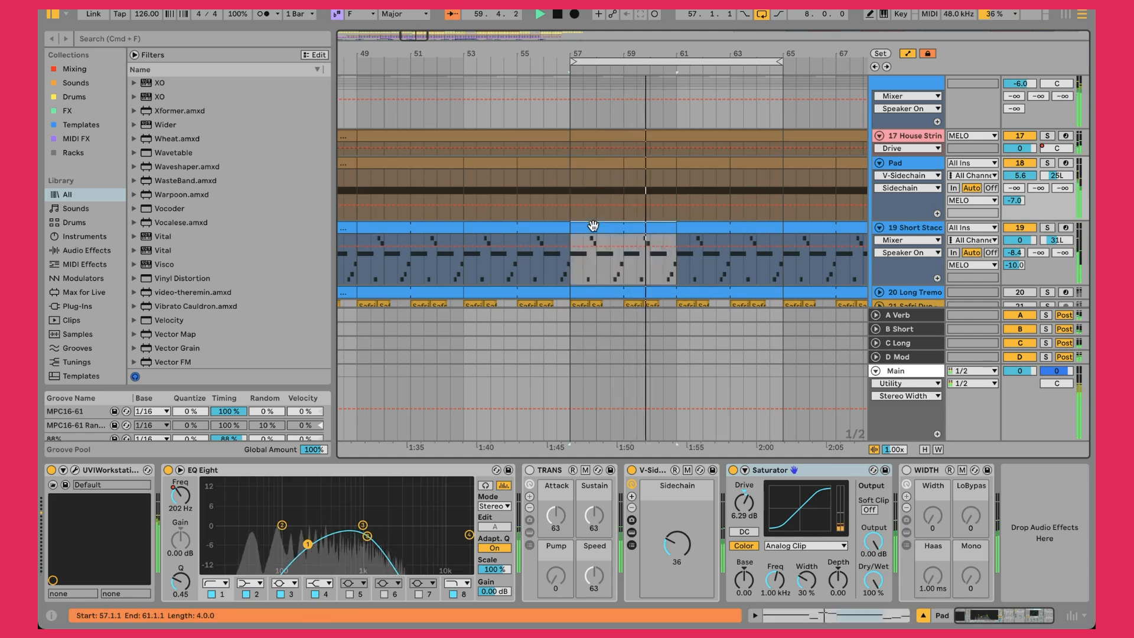
drag(548, 324, 543, 117)
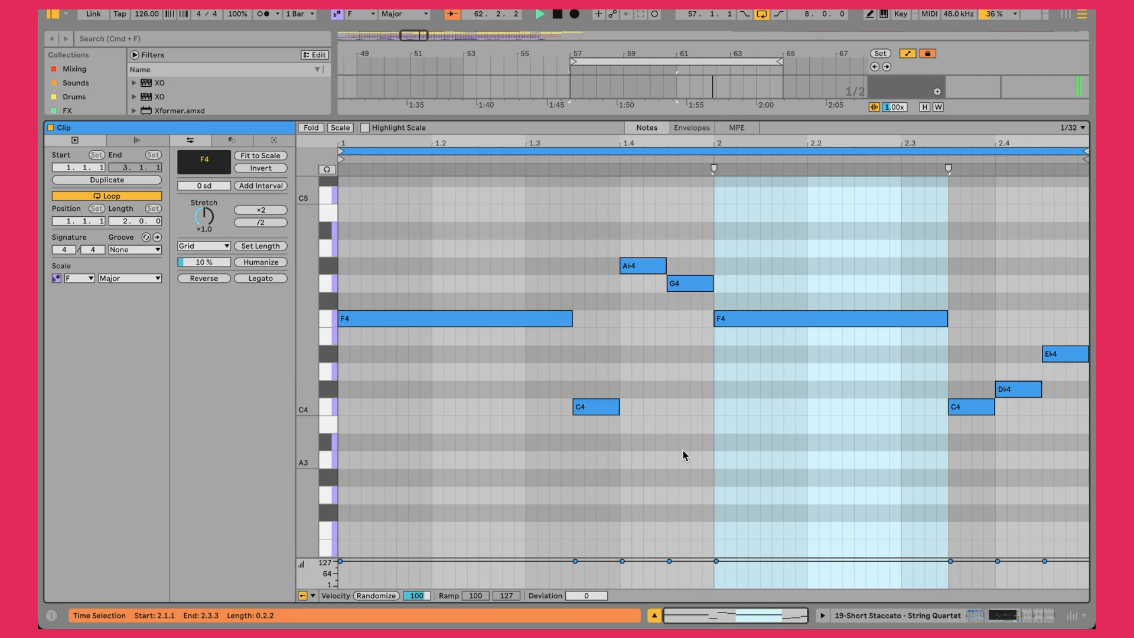
drag(502, 116, 528, 478)
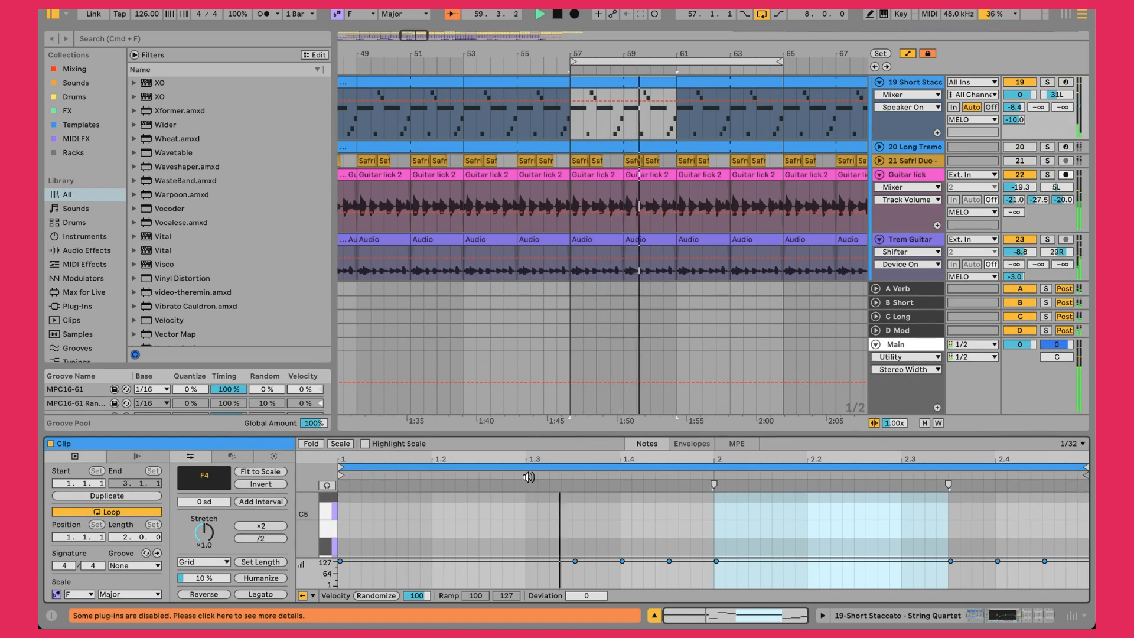
- Unfold the Long Tremolo string track, and display the Short Staccato track's device chain
click(880, 147)
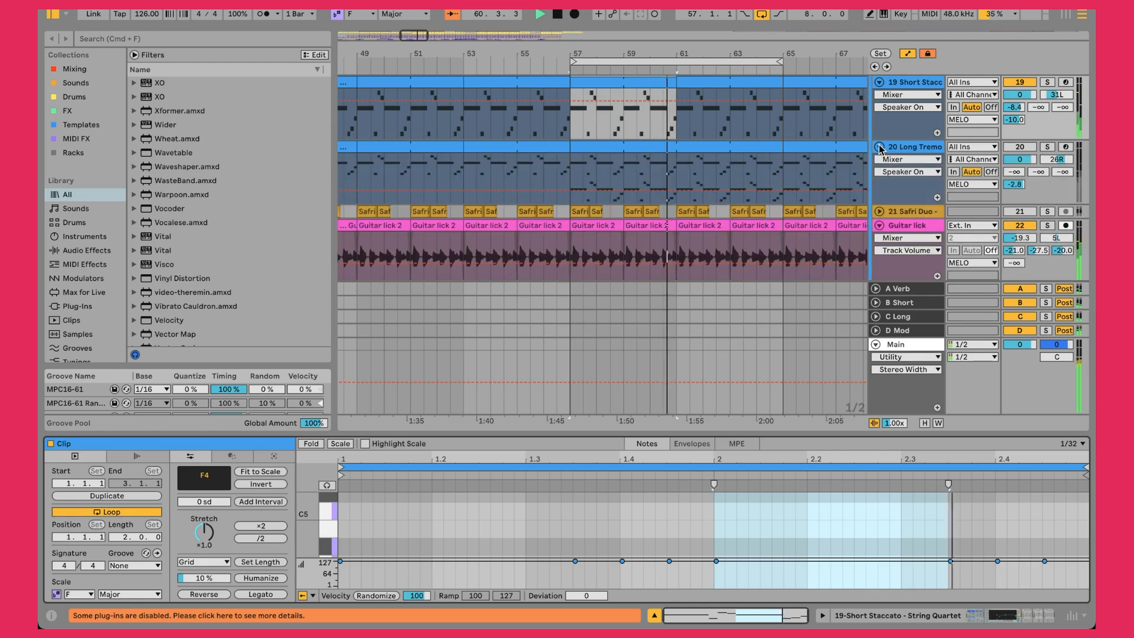
click(908, 150)
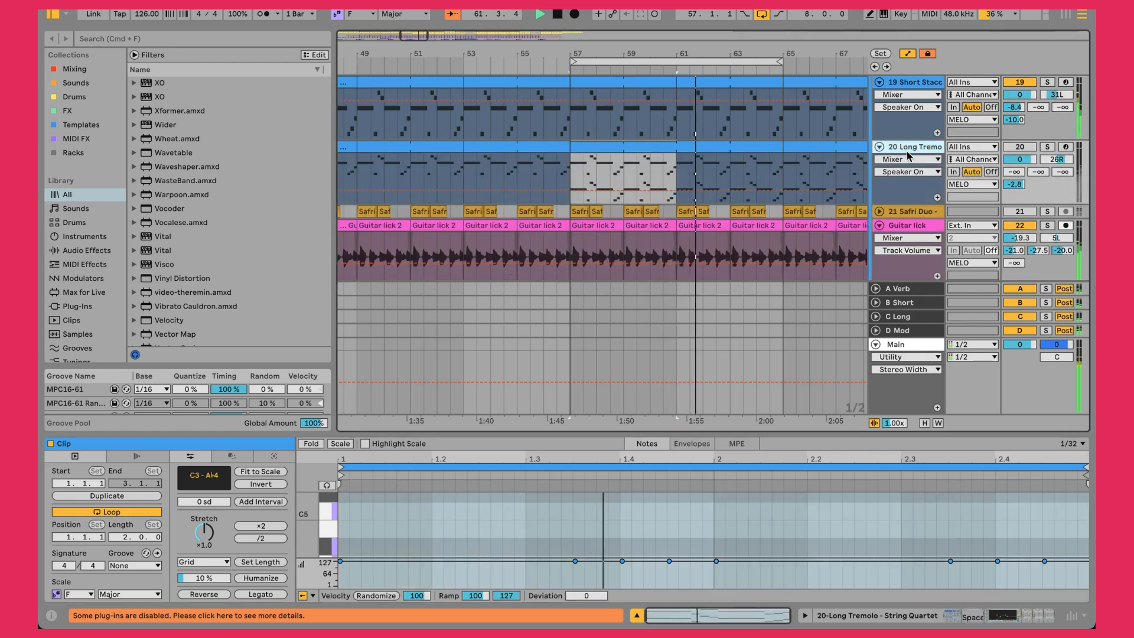
double_click(915, 87)
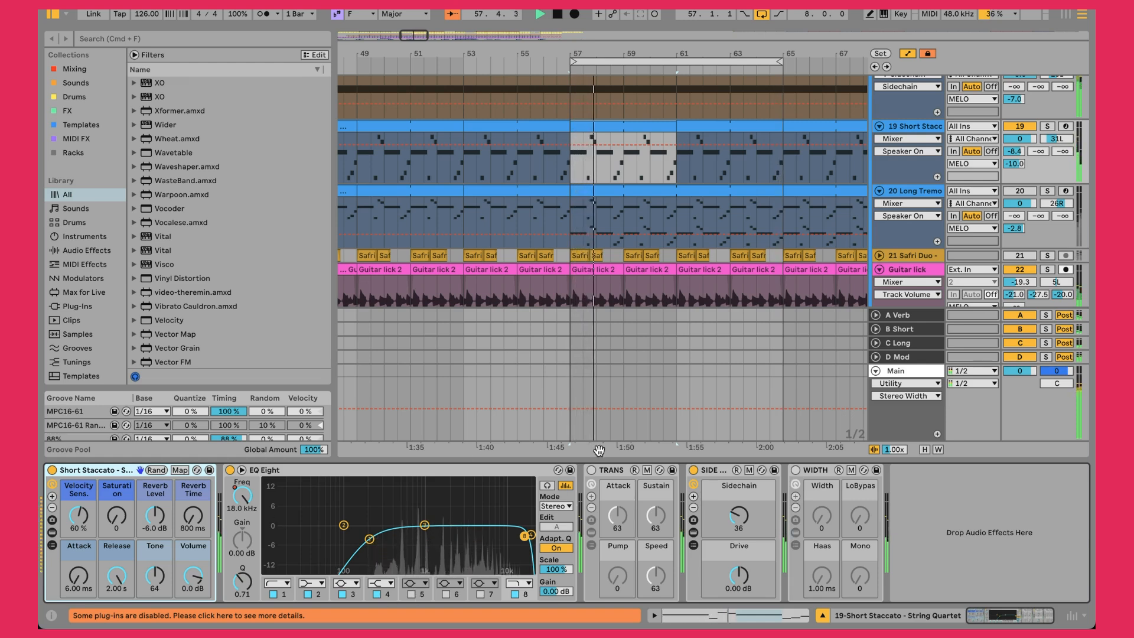
- Set band 1 of the Short Staccato's EQ Eight to 198 Hz, and review its TRANS and SIDE + SAT racks
click(369, 539)
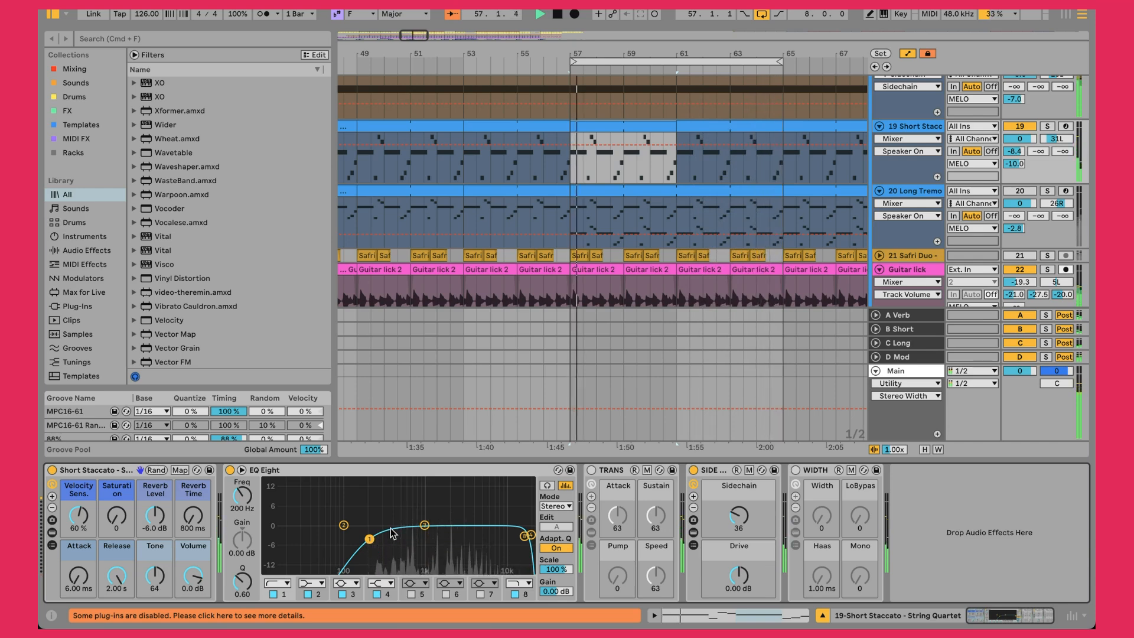
drag(370, 539, 369, 538)
click(612, 486)
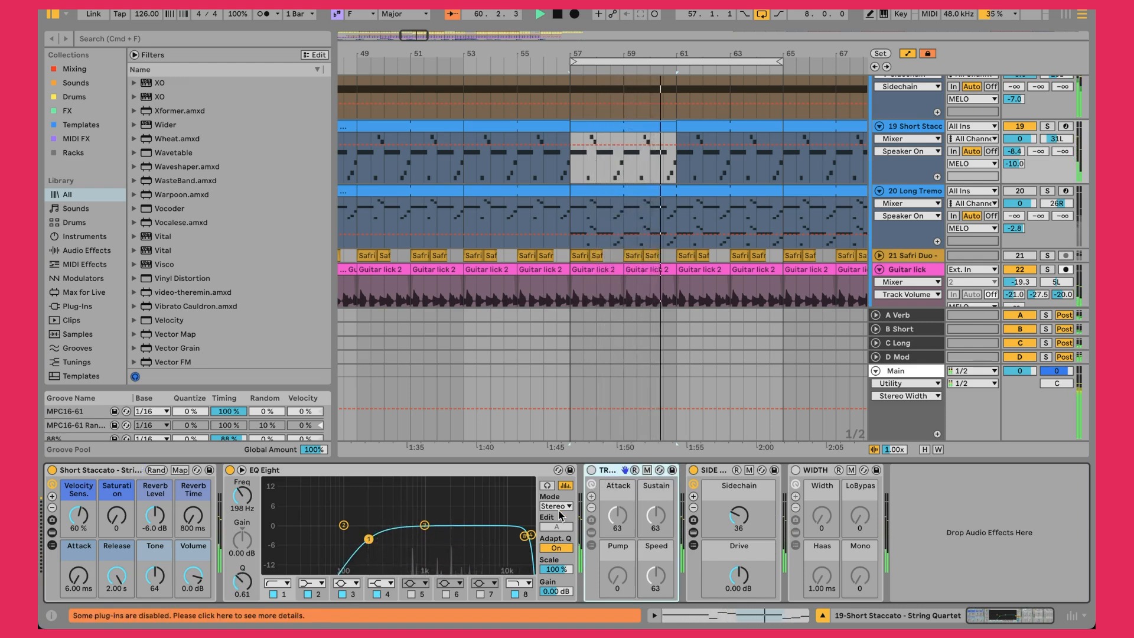
click(739, 515)
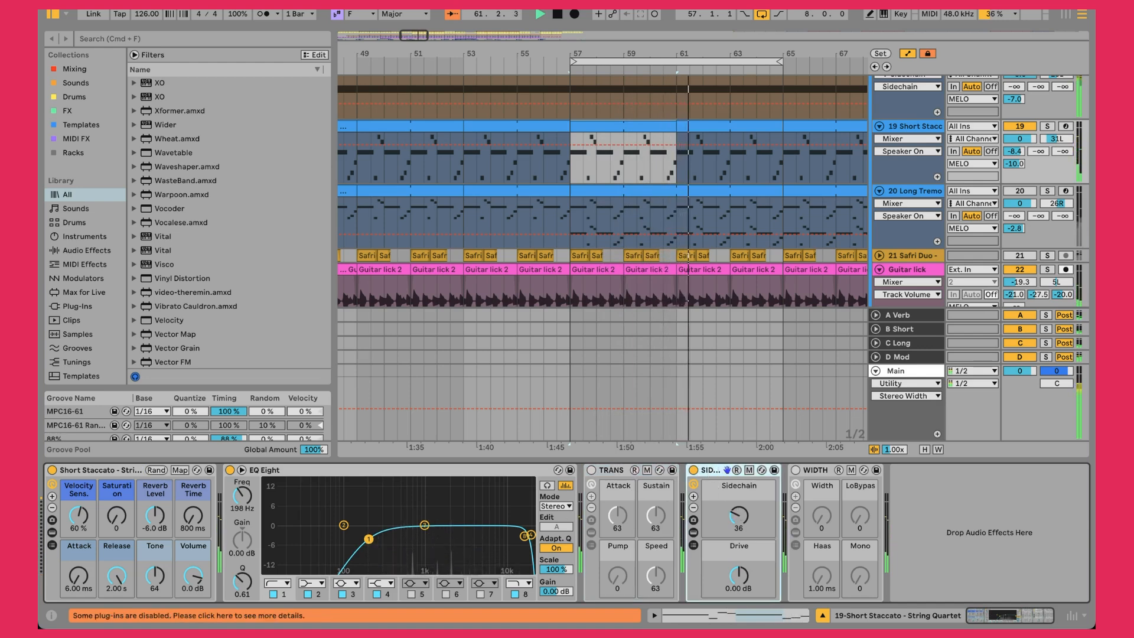
- Display the Long Tremolo track's device chain, activate the track, and solo it
click(916, 192)
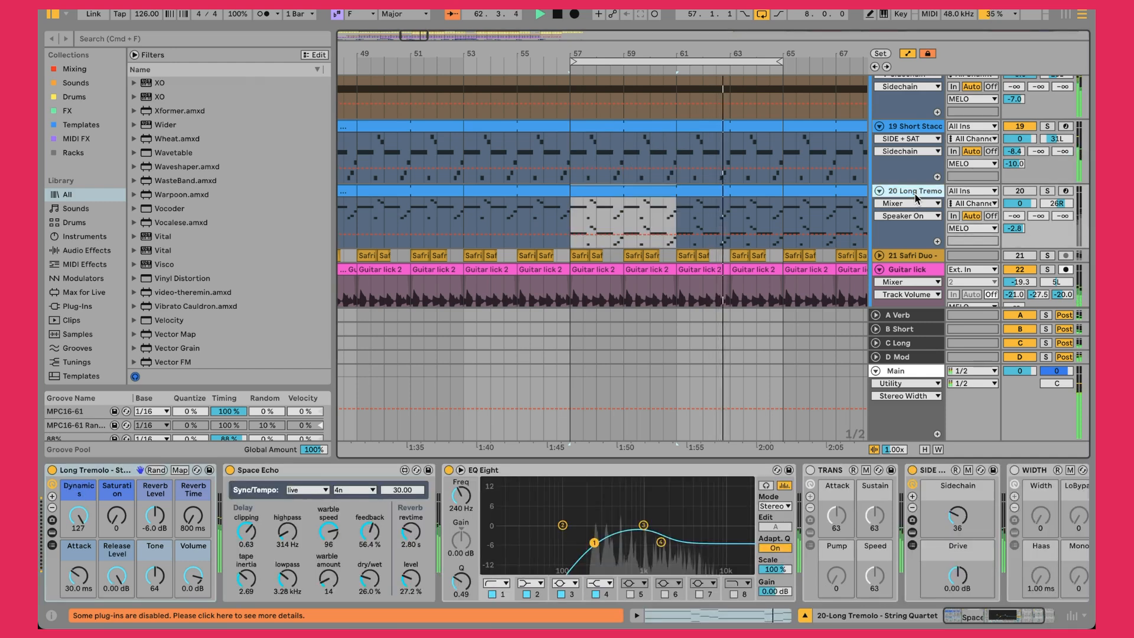
click(1022, 192)
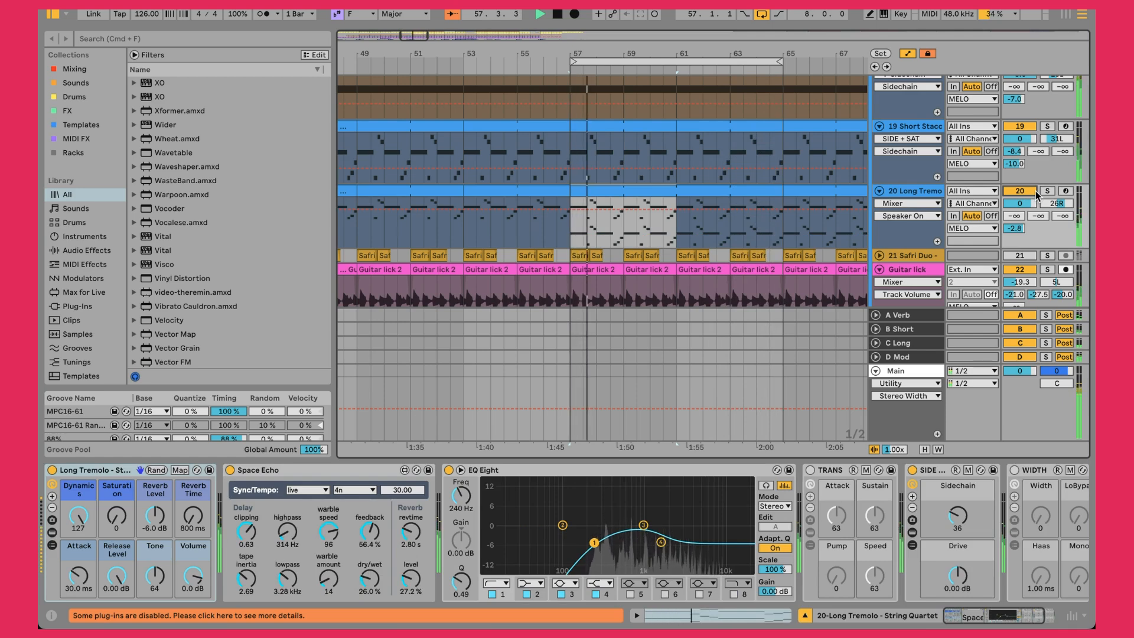
click(1047, 191)
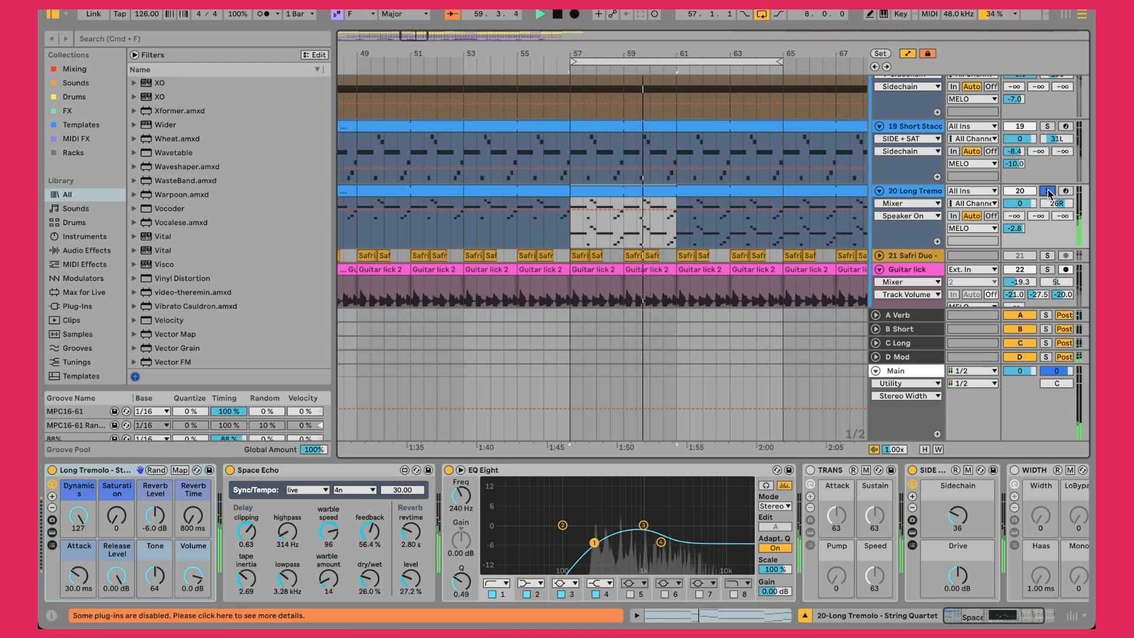
scroll(1048, 190, down, 3)
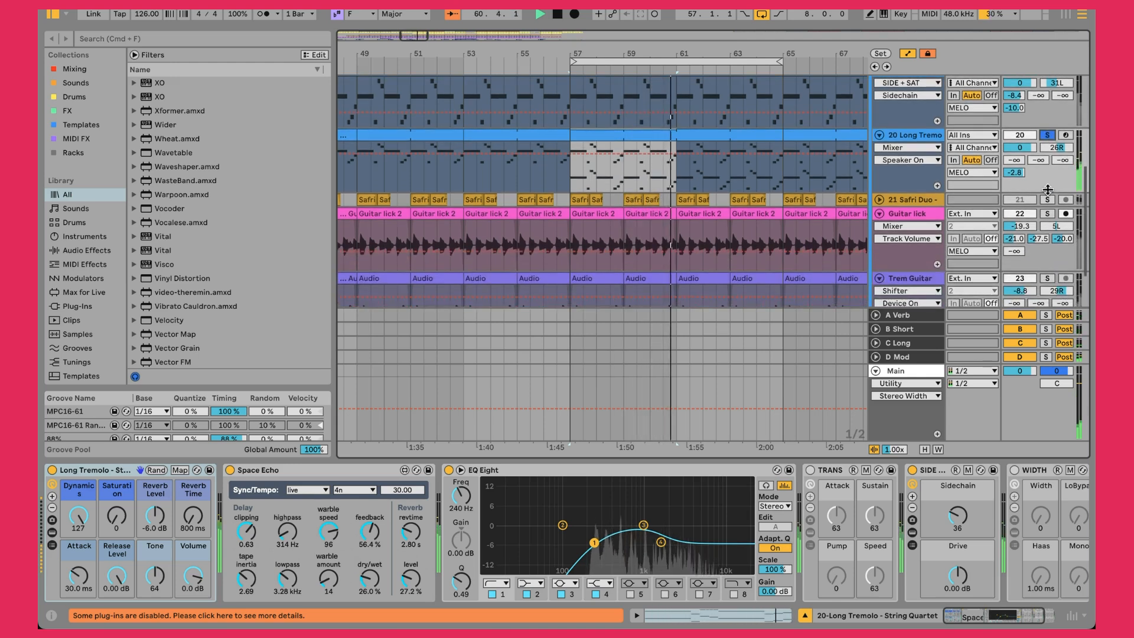
- Audition the House Strings track in solo, and clear the solos on the string tracks
scroll(1042, 242, down, 1)
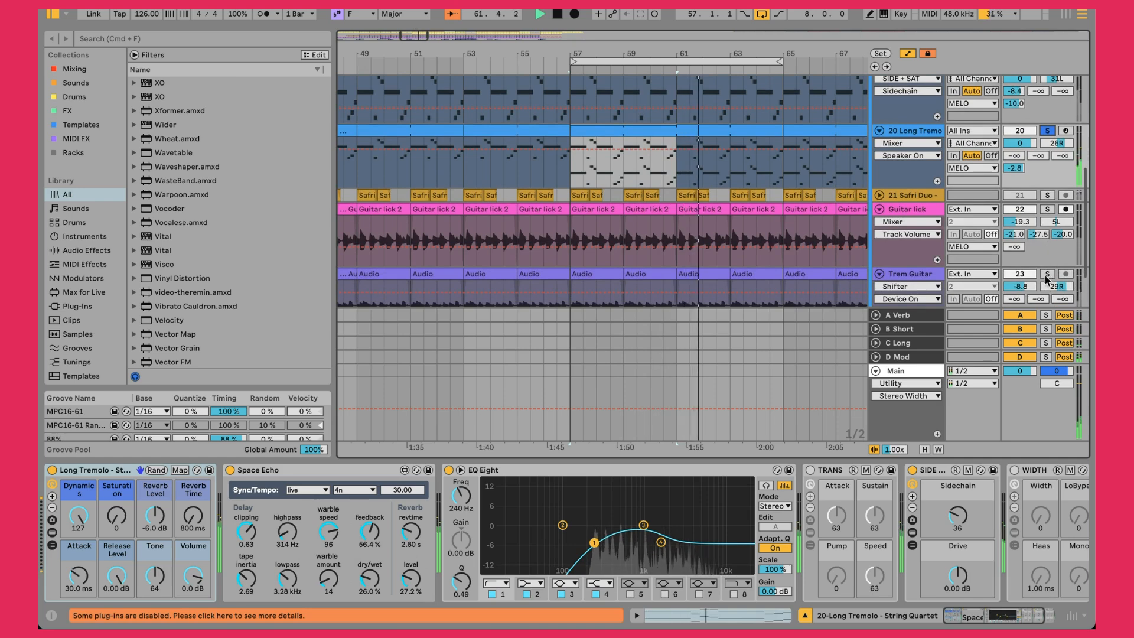
scroll(1049, 272, up, 9)
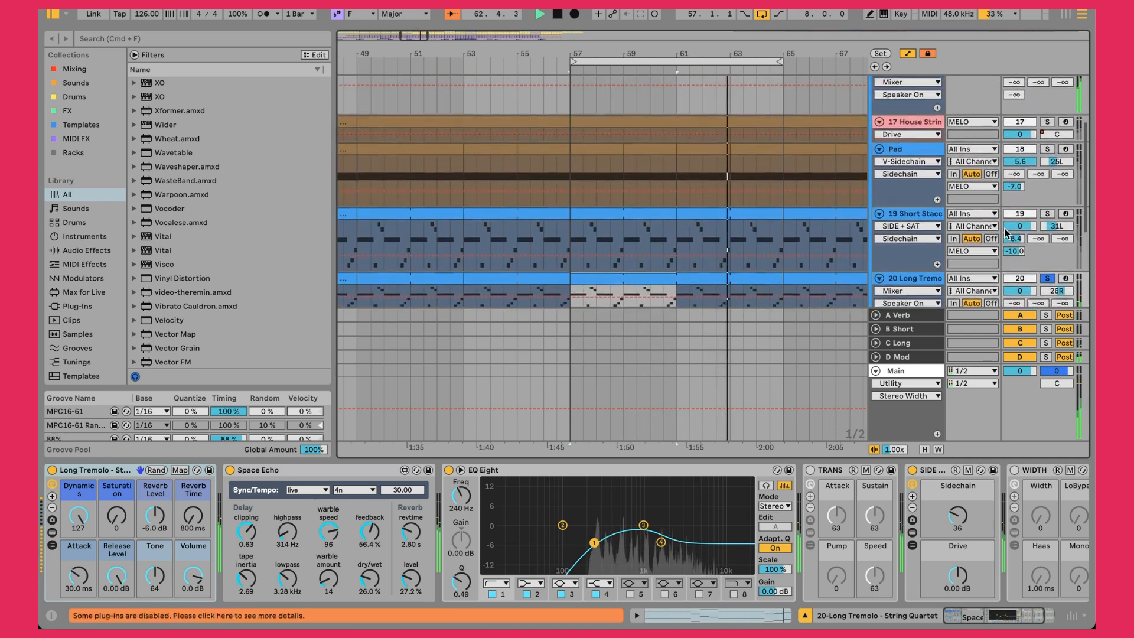
click(1049, 141)
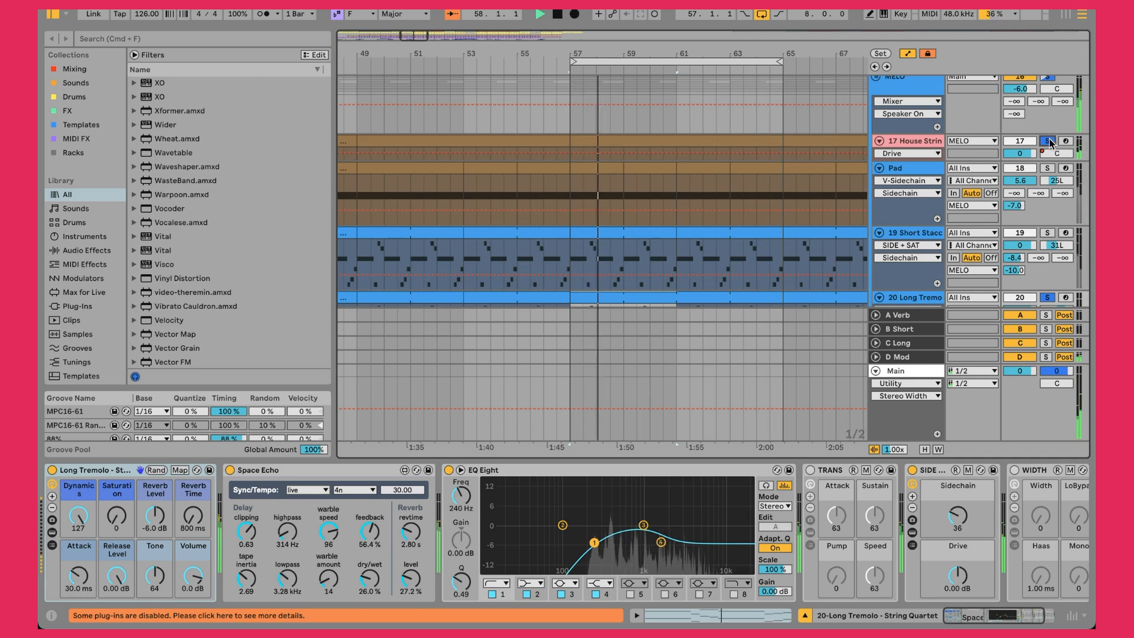
click(1048, 141)
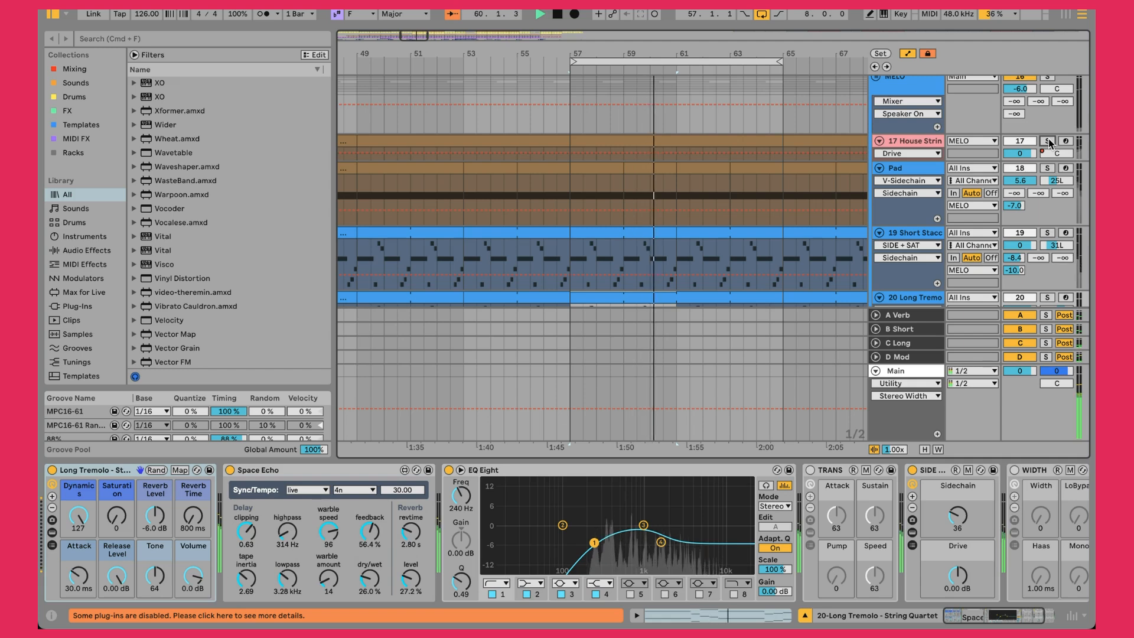
- Open the Long Tremolo clip at bar 57 and show its notes in an enlarged note editor
scroll(897, 140, down, 5)
scroll(897, 140, down, 8)
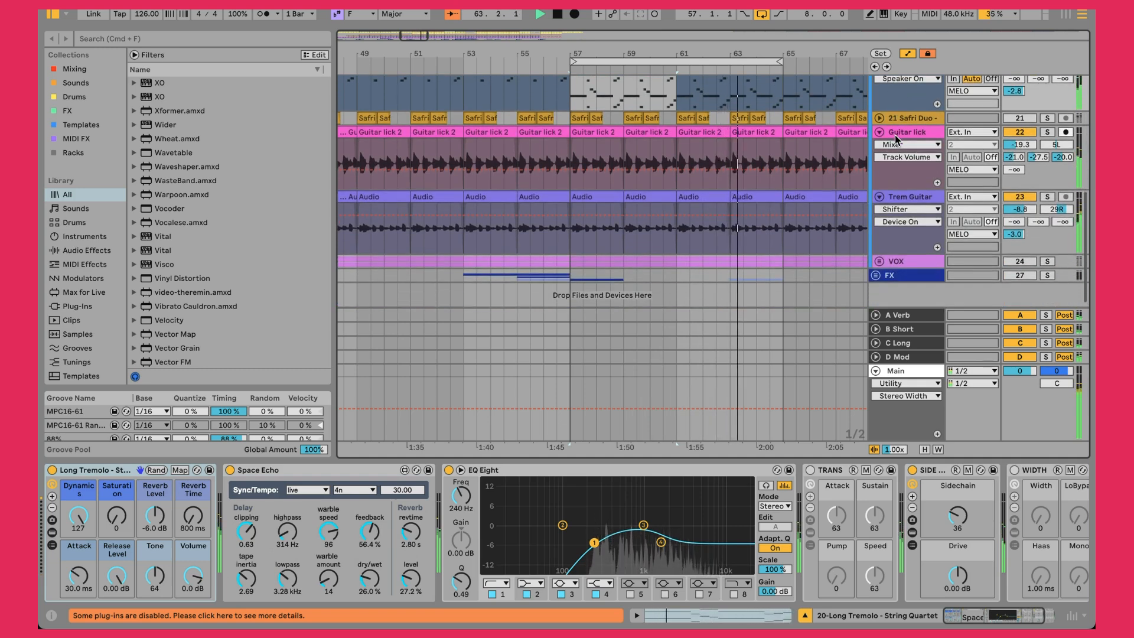
scroll(910, 191, up, 3)
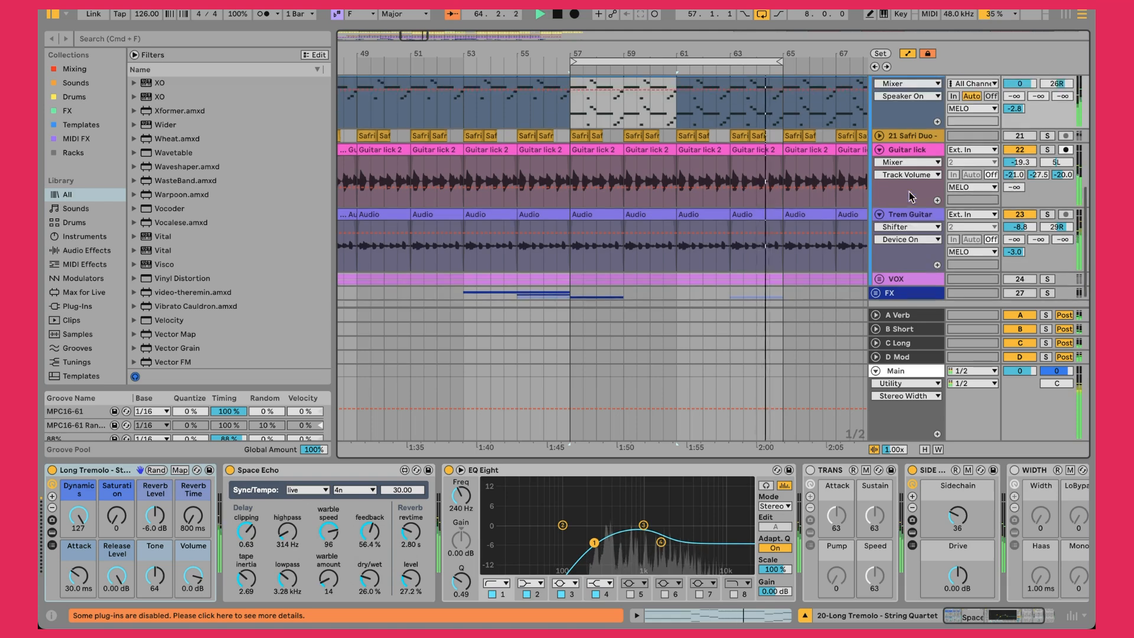
scroll(629, 125, up, 2)
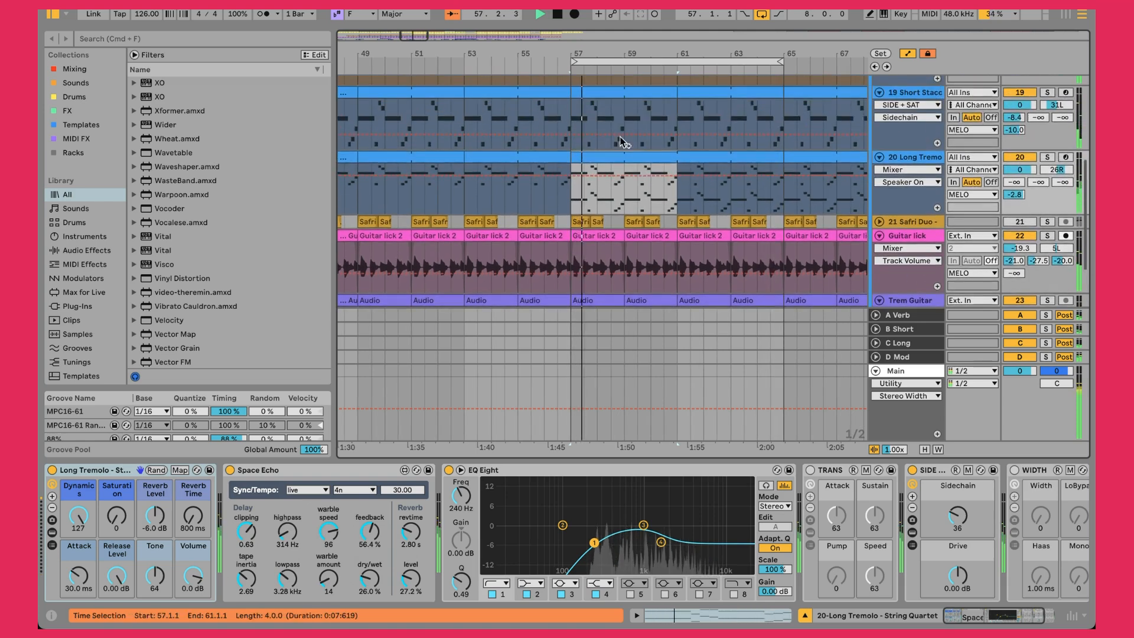
double_click(628, 154)
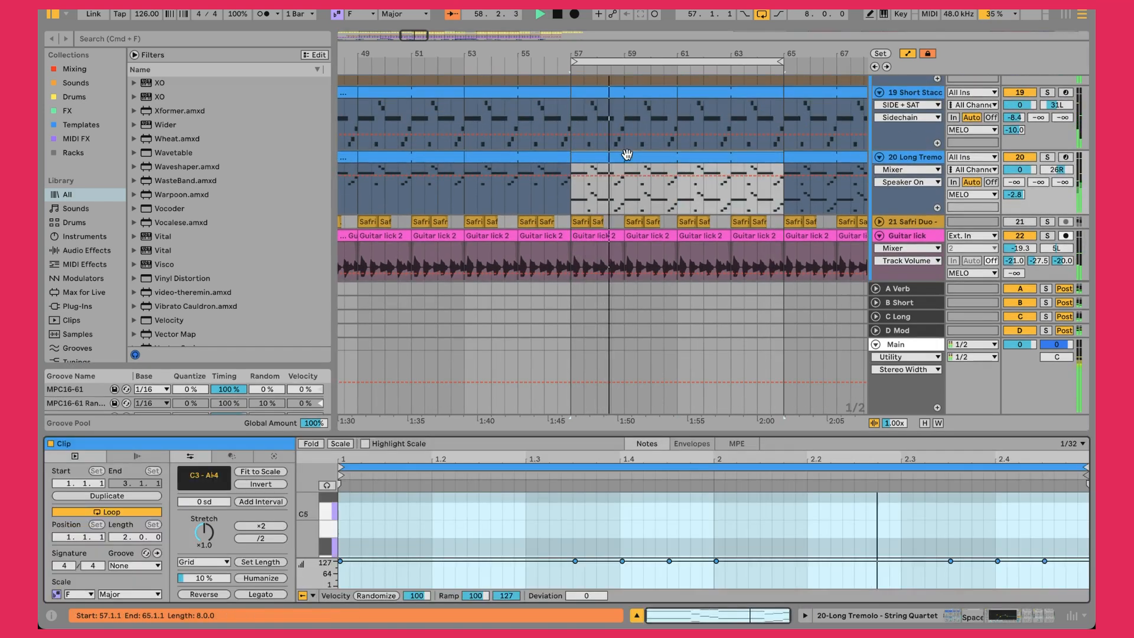
drag(624, 435, 620, 142)
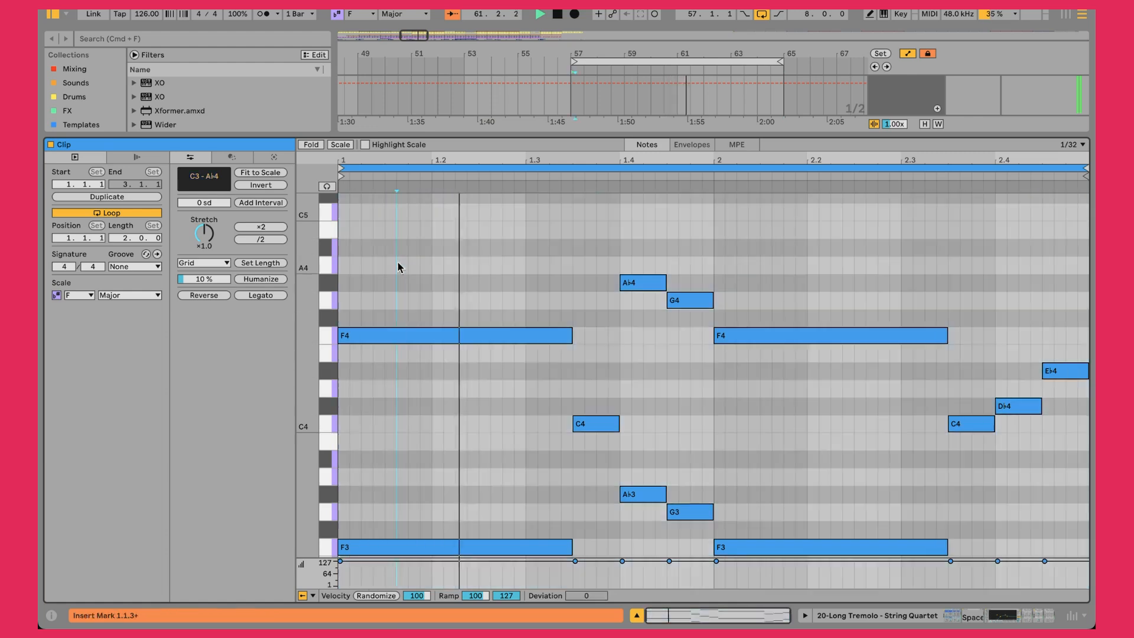
- Try moving the Long Tremolo clip's upper notes, C4 to A♭4, down in pitch, undo the move, and shrink the note editor
drag(398, 264, 1084, 443)
drag(544, 332, 538, 470)
key(super+z)
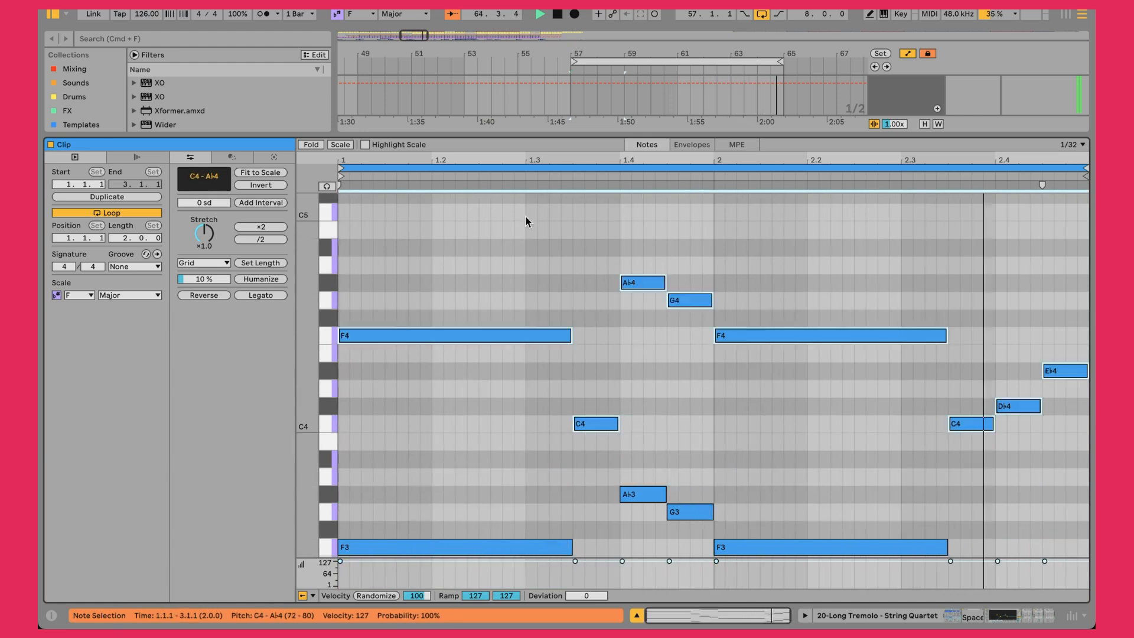
drag(510, 133, 516, 435)
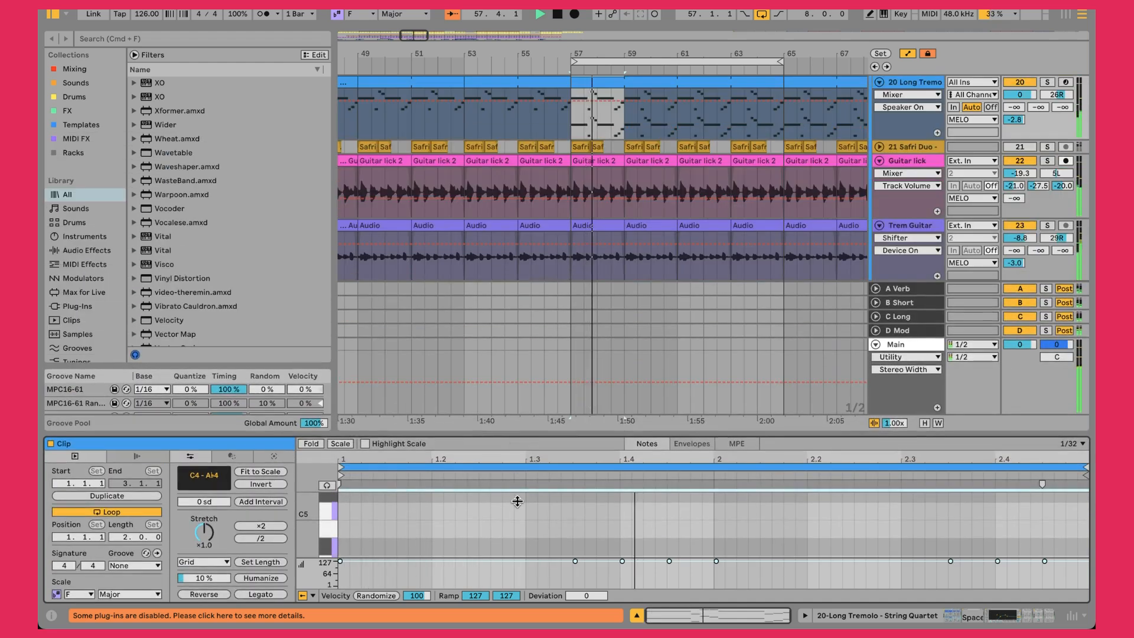
- Display the Long Tremolo track's device chain, and review its Space Echo, EQ Eight, TRANS, SIDE and WIDTH devices
double_click(908, 84)
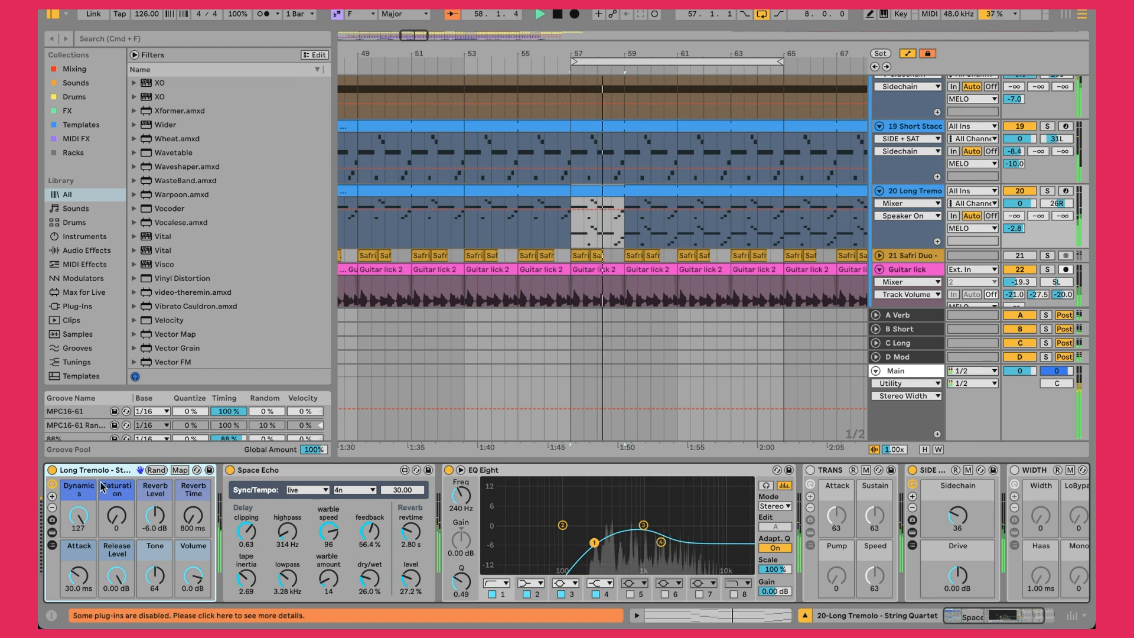
click(299, 472)
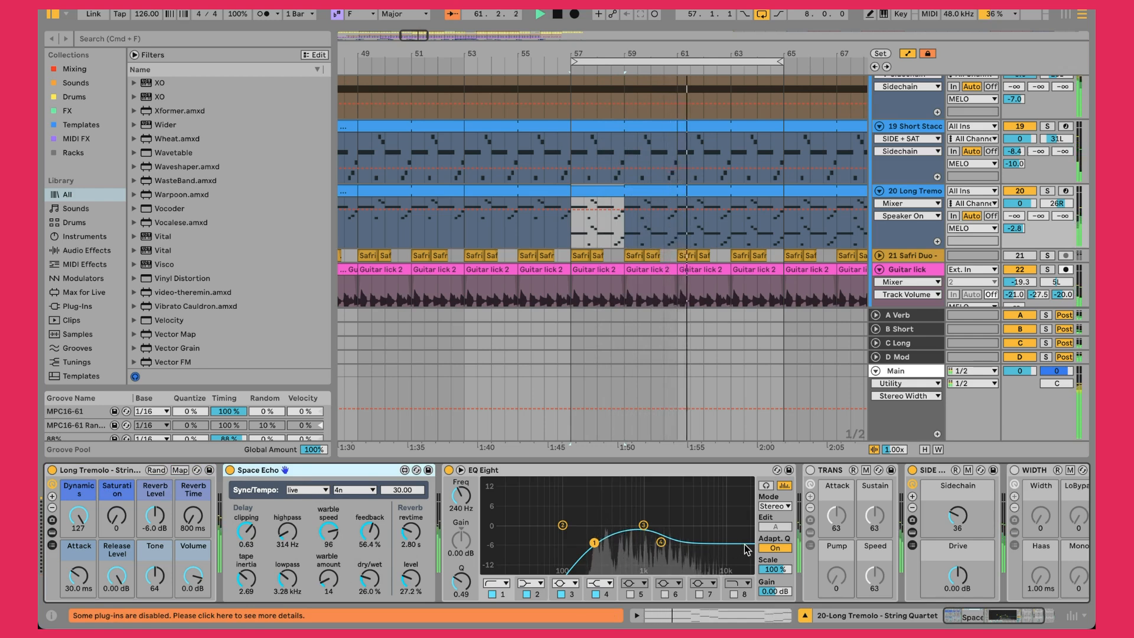
scroll(748, 550, right, 3)
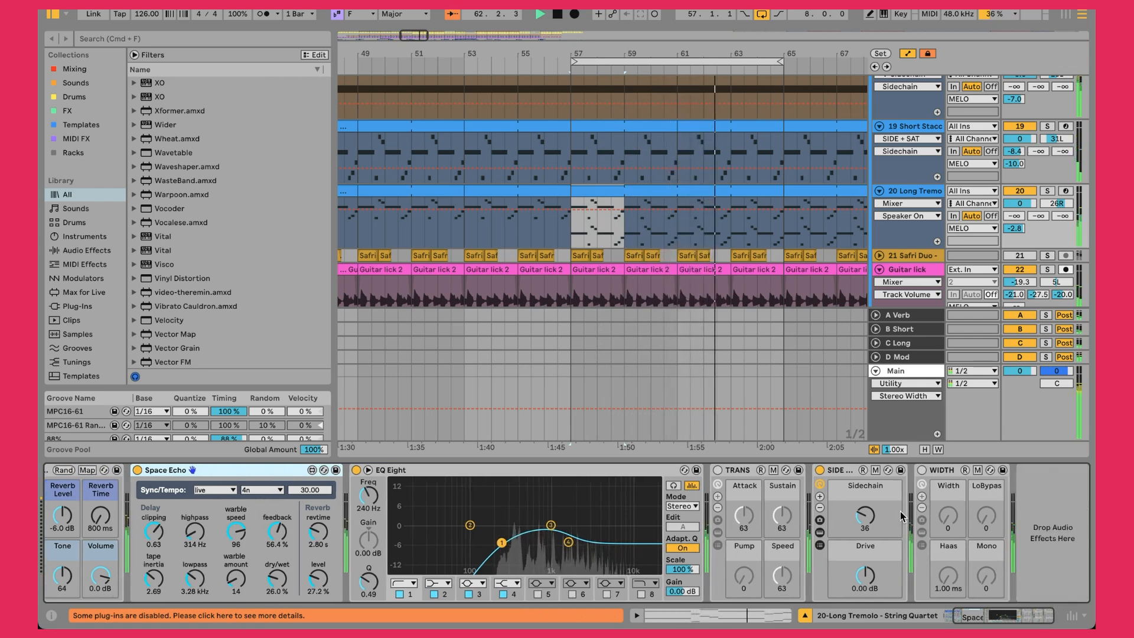
- Activate and unfold the Safri Duo vocal track, audition it in solo, and show its Track Volume automation
scroll(972, 239, down, 1)
click(1019, 234)
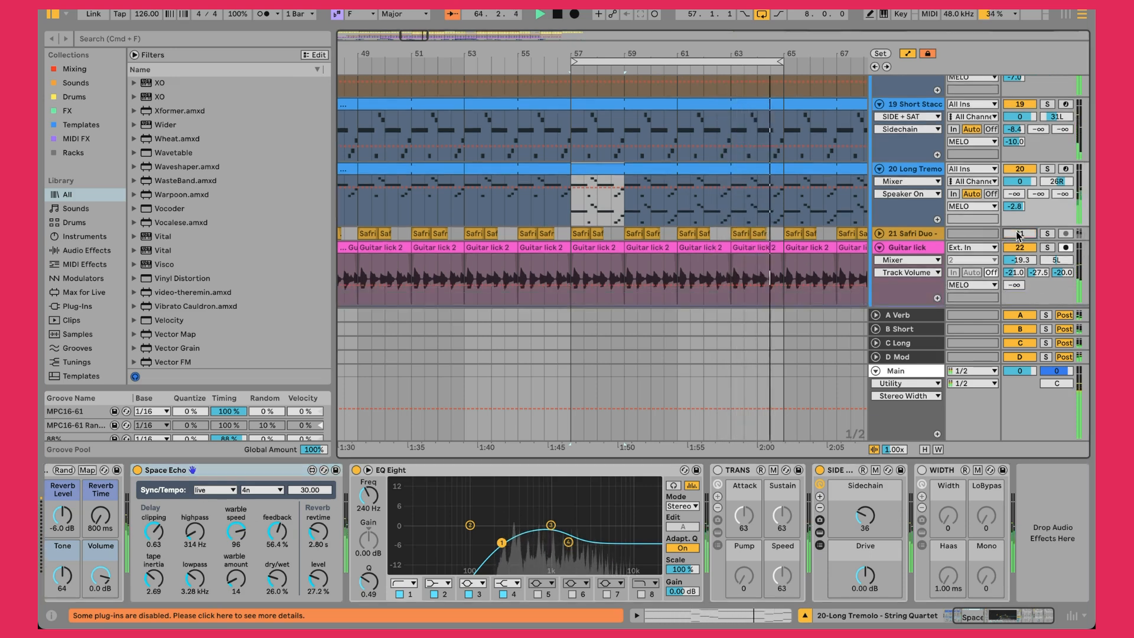
click(881, 234)
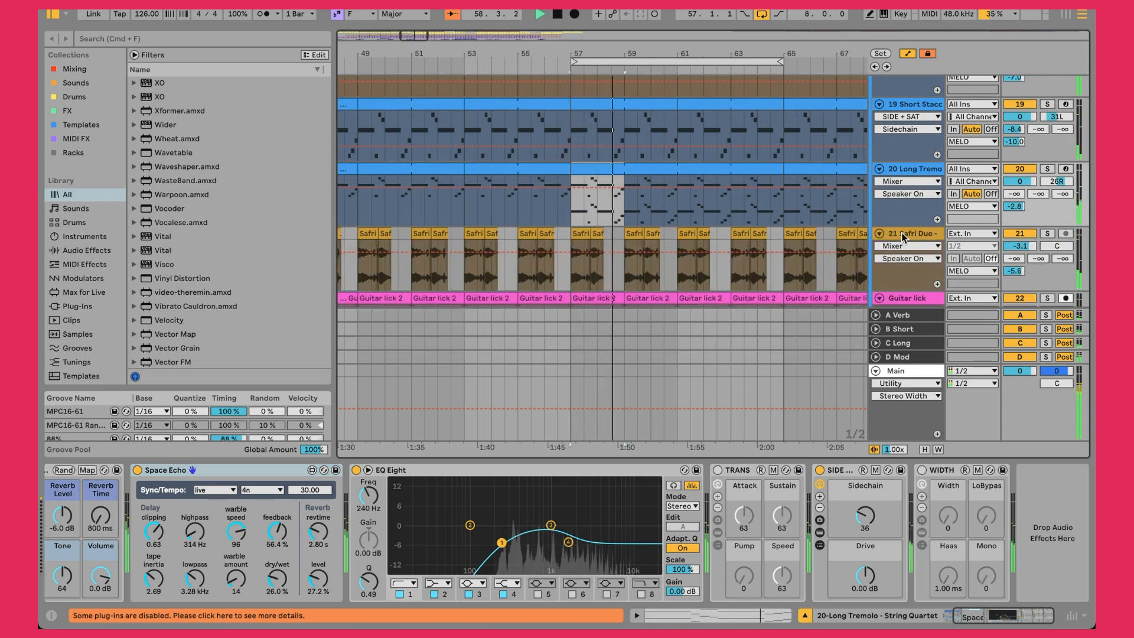
click(1049, 235)
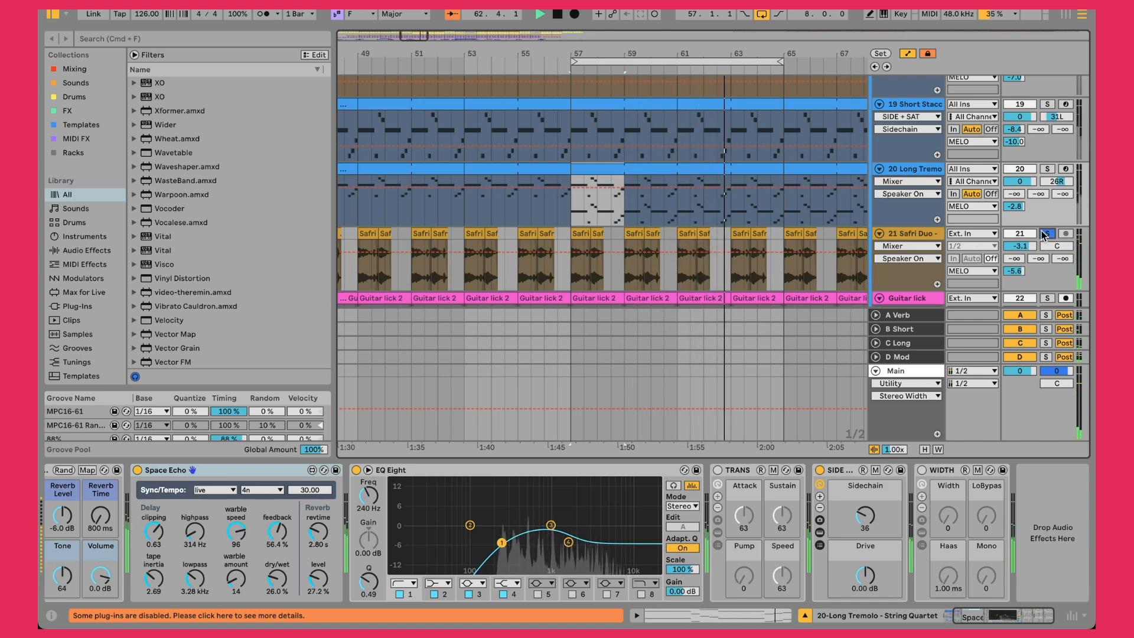
drag(712, 50, 713, 26)
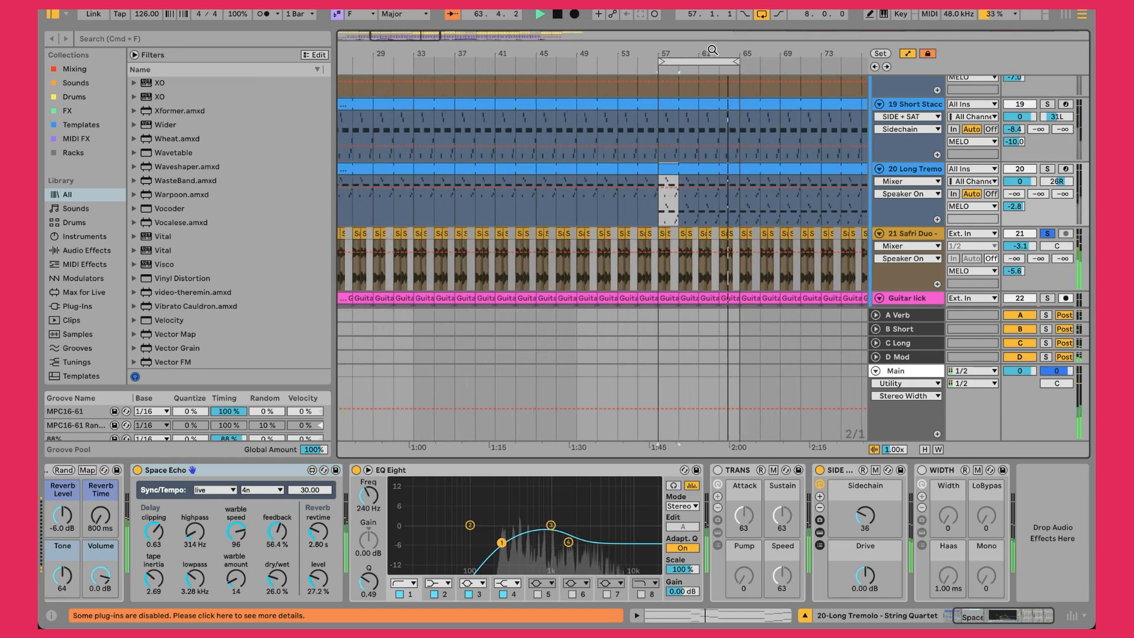
click(1047, 234)
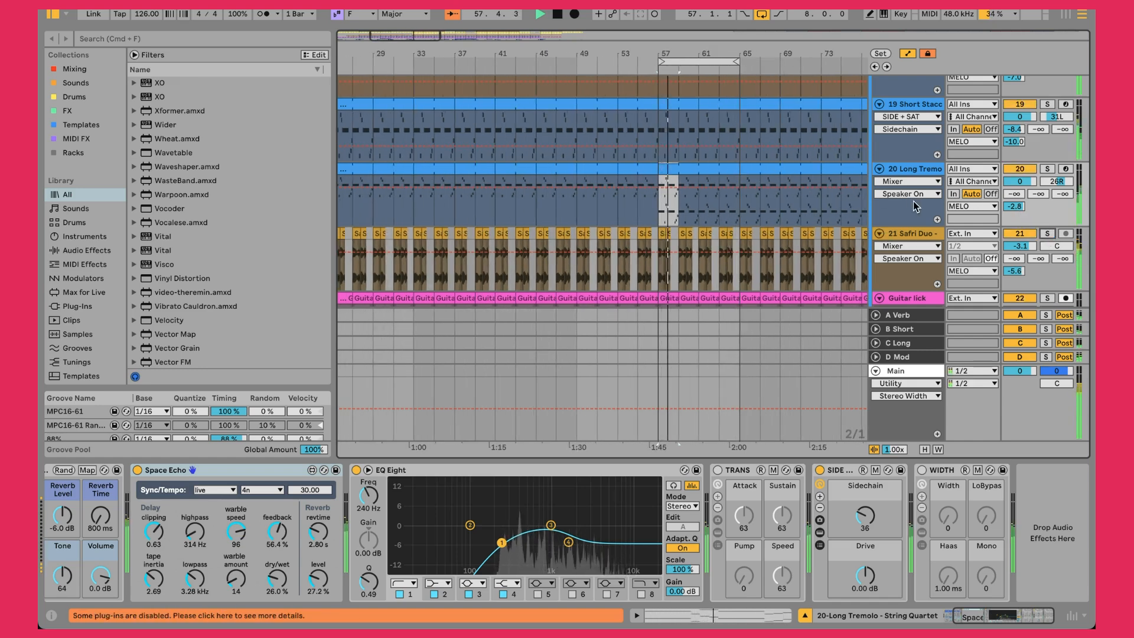
drag(1019, 240, 1019, 248)
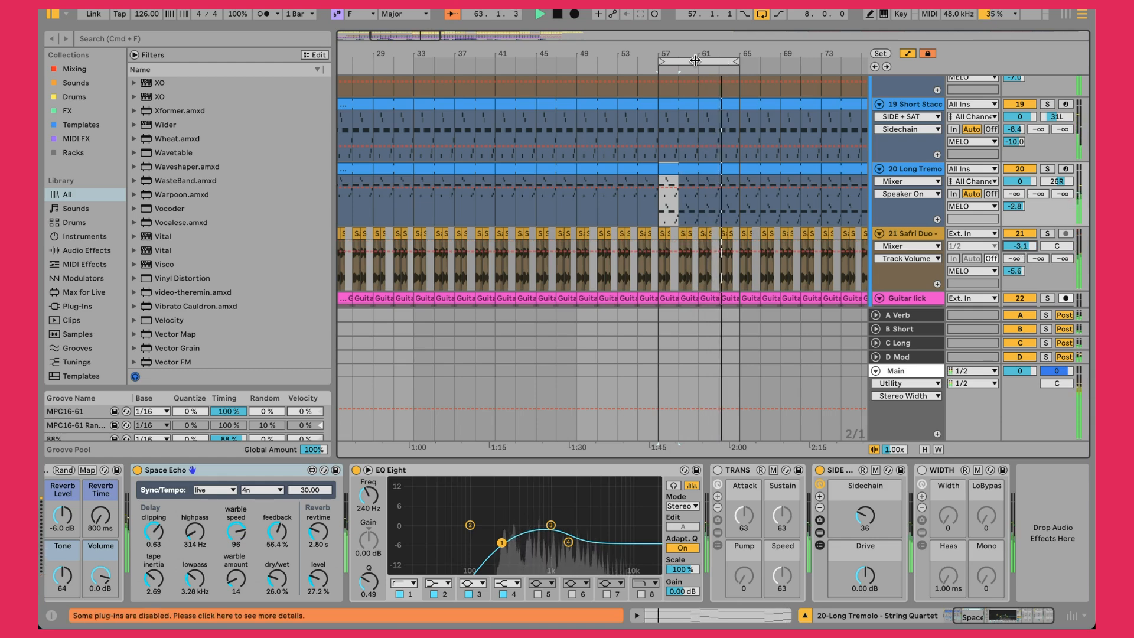
- Examine the two Safri Duo vocal clips at bar 59 up close, and return to the wider arrangement around bar 57
drag(698, 53, 446, 17)
scroll(456, 198, up, 10)
drag(435, 55, 471, 101)
scroll(472, 103, down, 10)
scroll(472, 105, down, 3)
drag(498, 52, 503, 207)
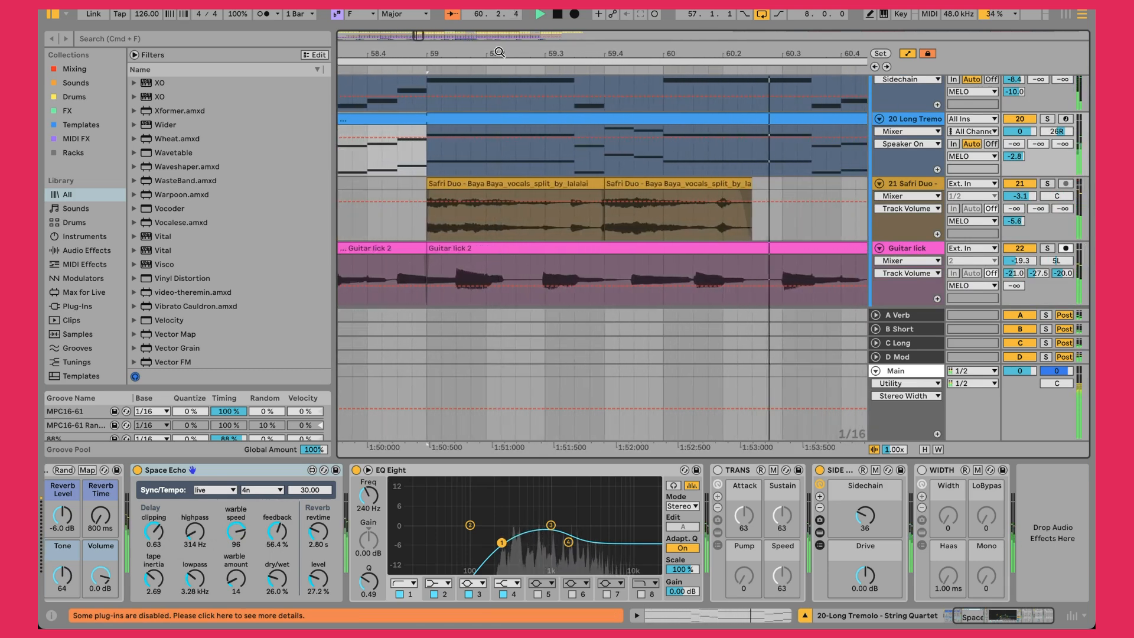
drag(567, 148, 568, 34)
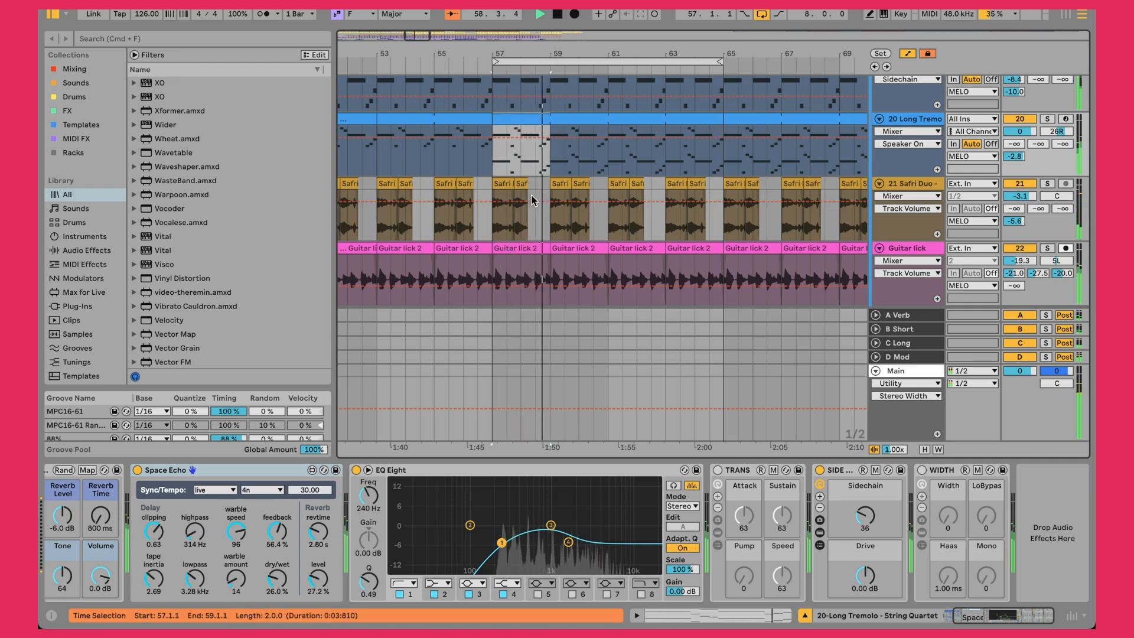
- Display the Safri Duo track's device chain, and inspect the A1TriggerGate plug-in's gate pattern in its own window
click(914, 185)
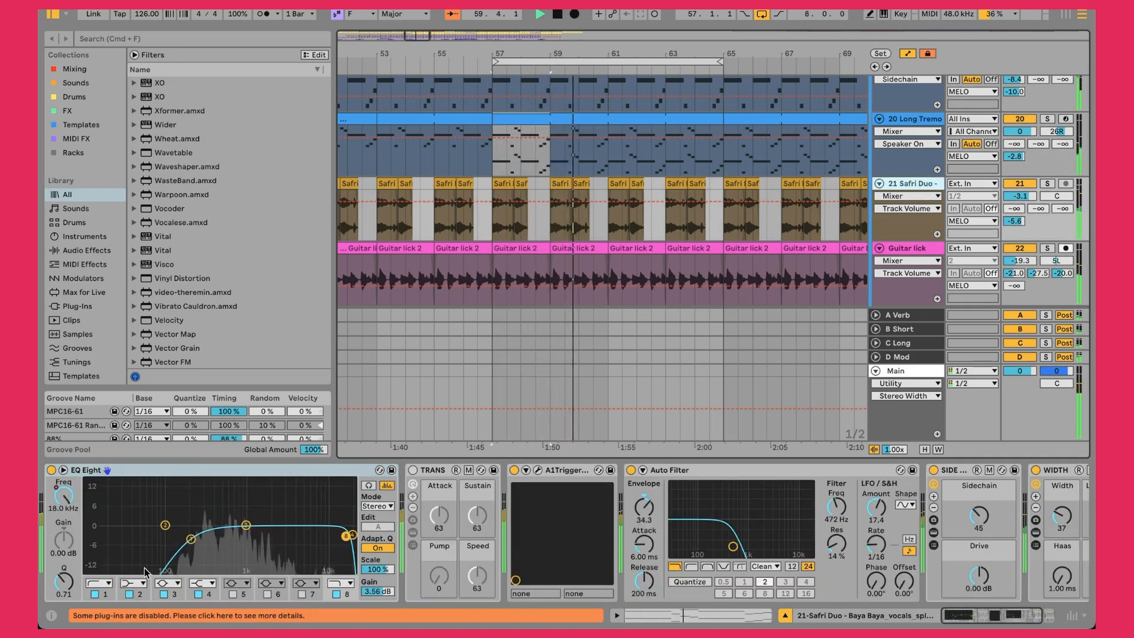
click(537, 470)
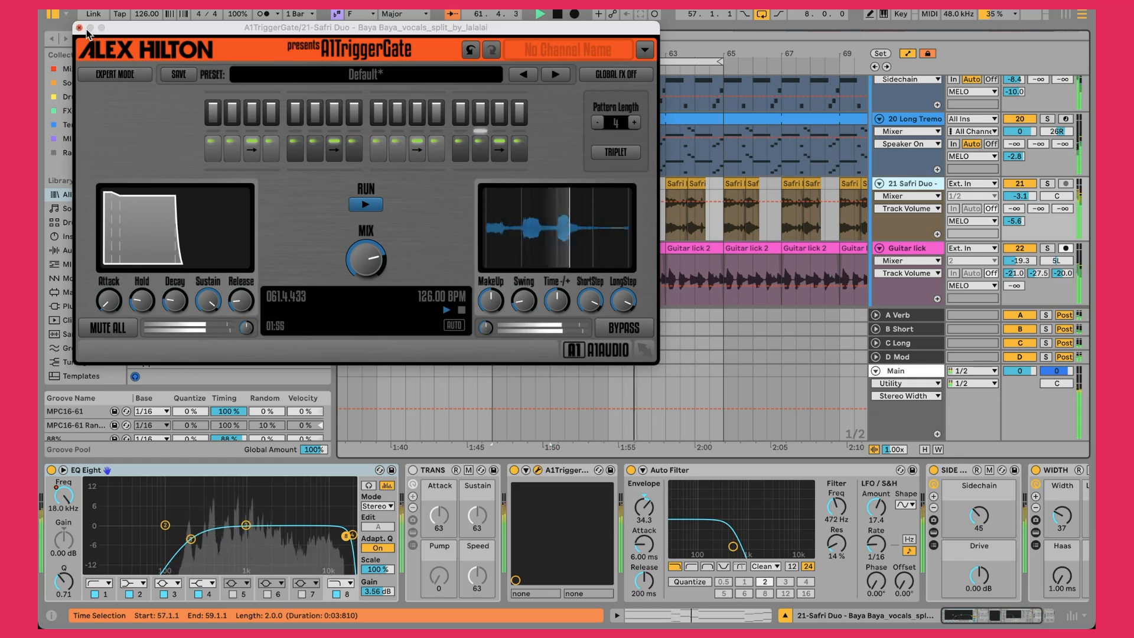
click(80, 27)
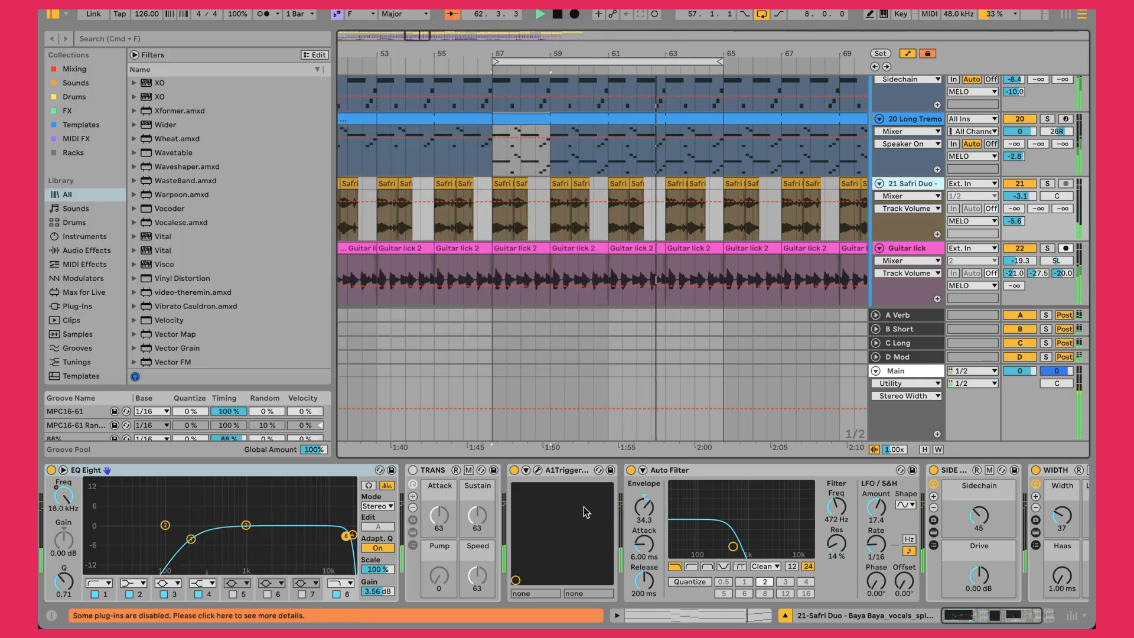
- Review the Safri Duo track's Auto Filter and its envelope amount, audition the track in solo, and view the rest of its chain
click(776, 489)
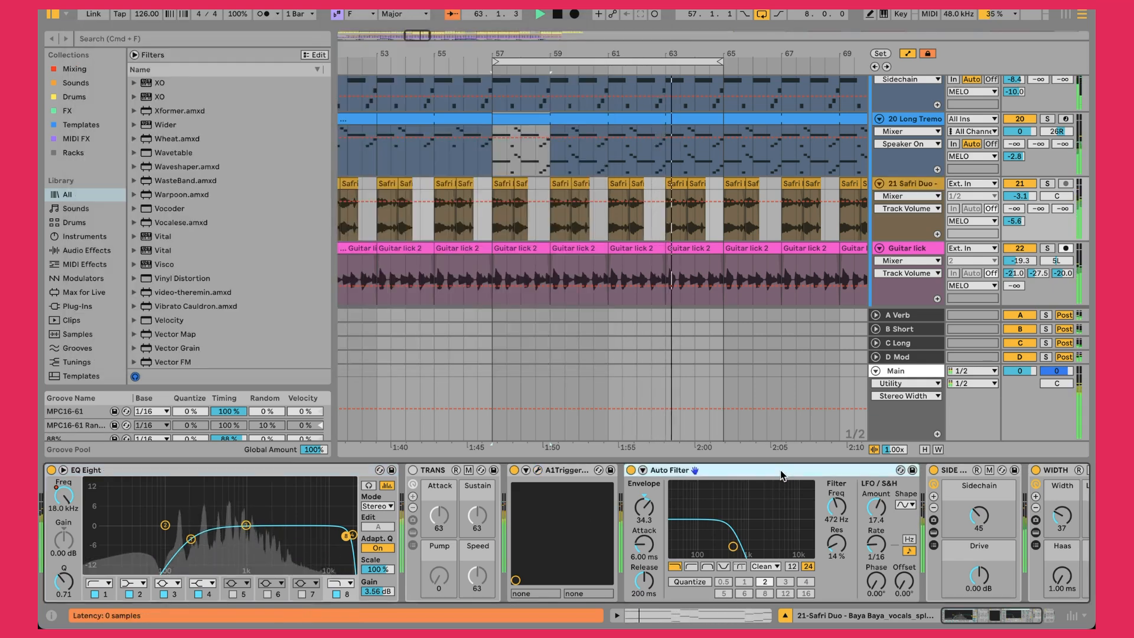
click(646, 514)
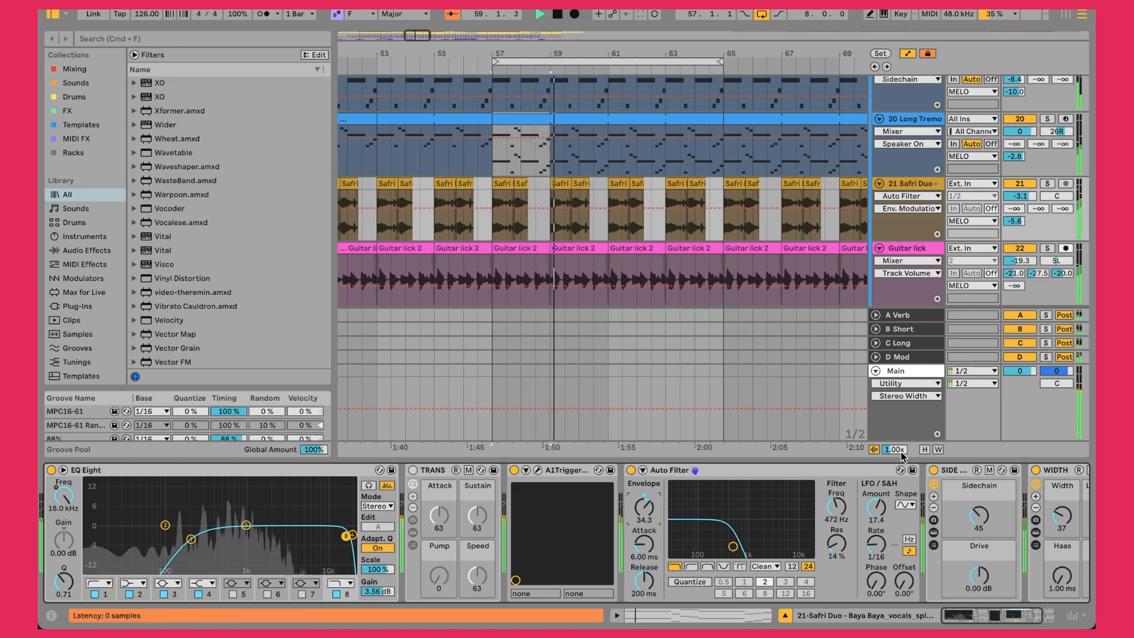
click(1045, 184)
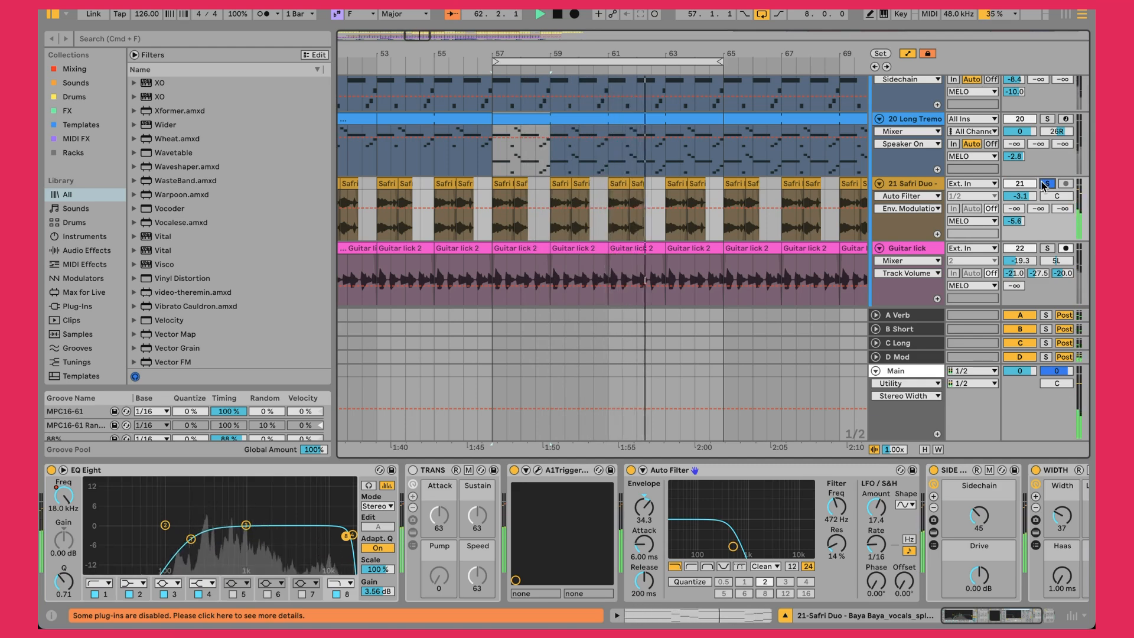
click(1045, 186)
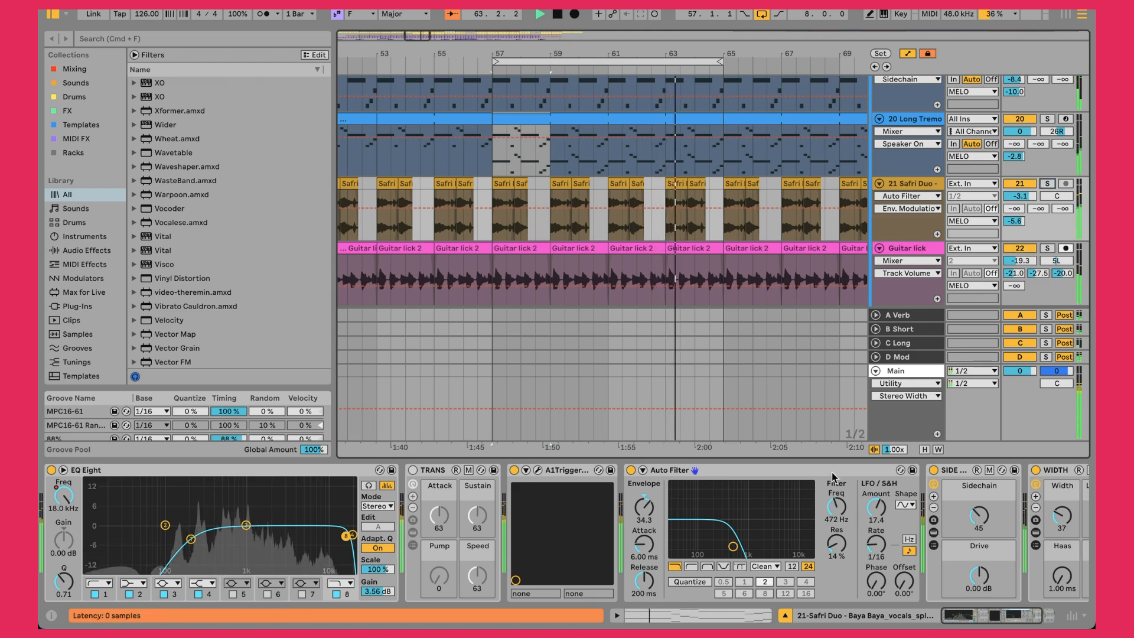
scroll(834, 476, right, 3)
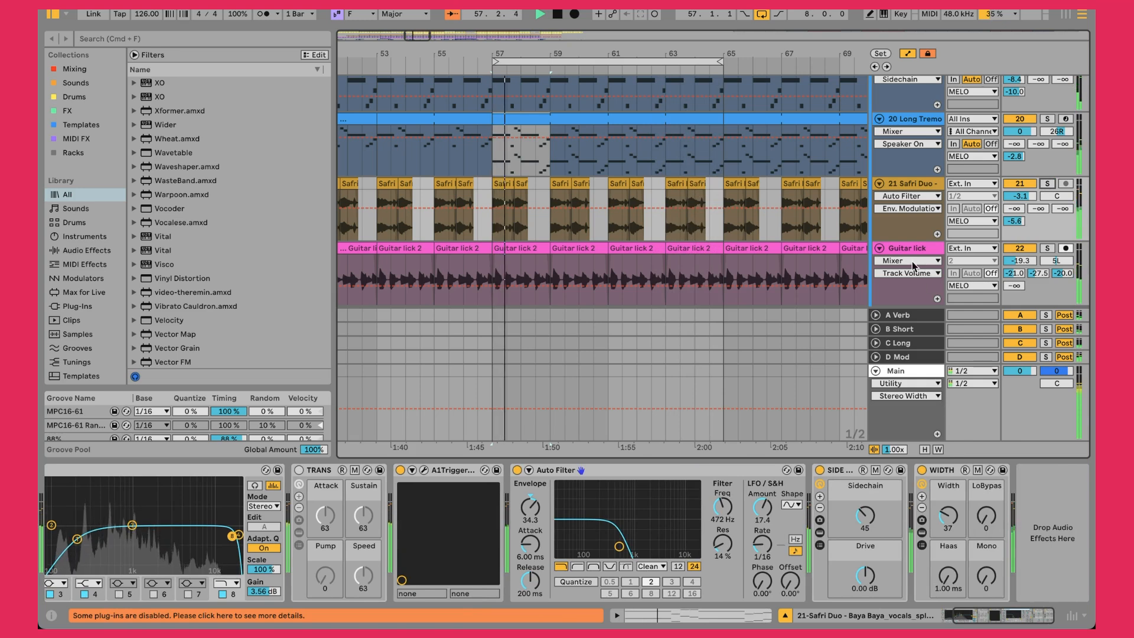
- Unfold and deactivate the VOX group, and select the Tame Impala acapella clip at bar 57 on its first track
scroll(816, 245, down, 5)
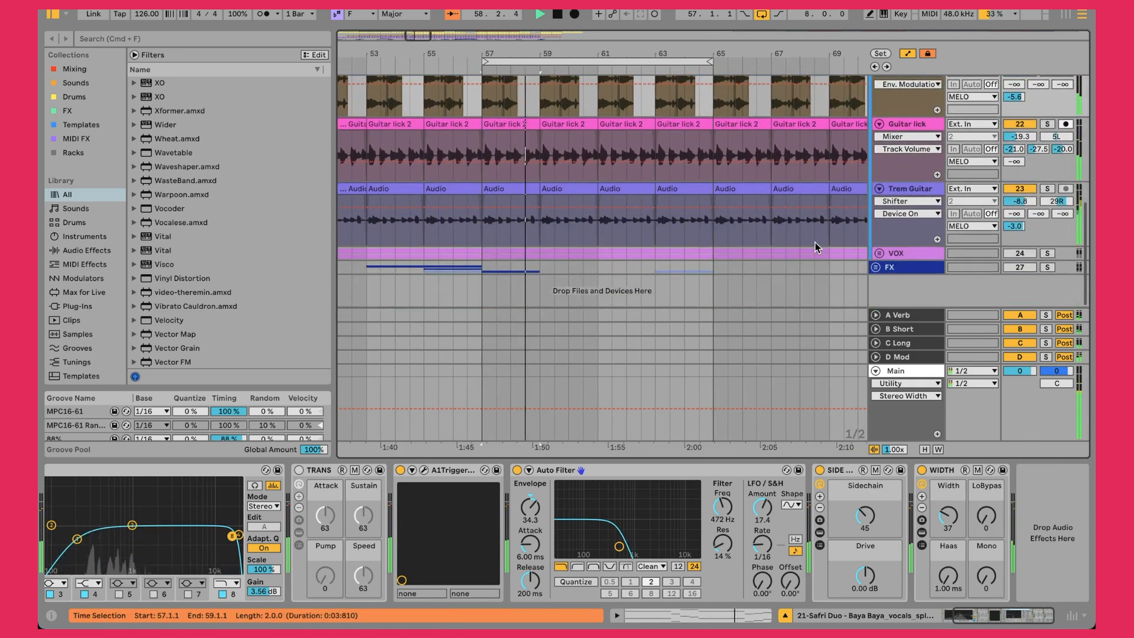
scroll(816, 245, up, 5)
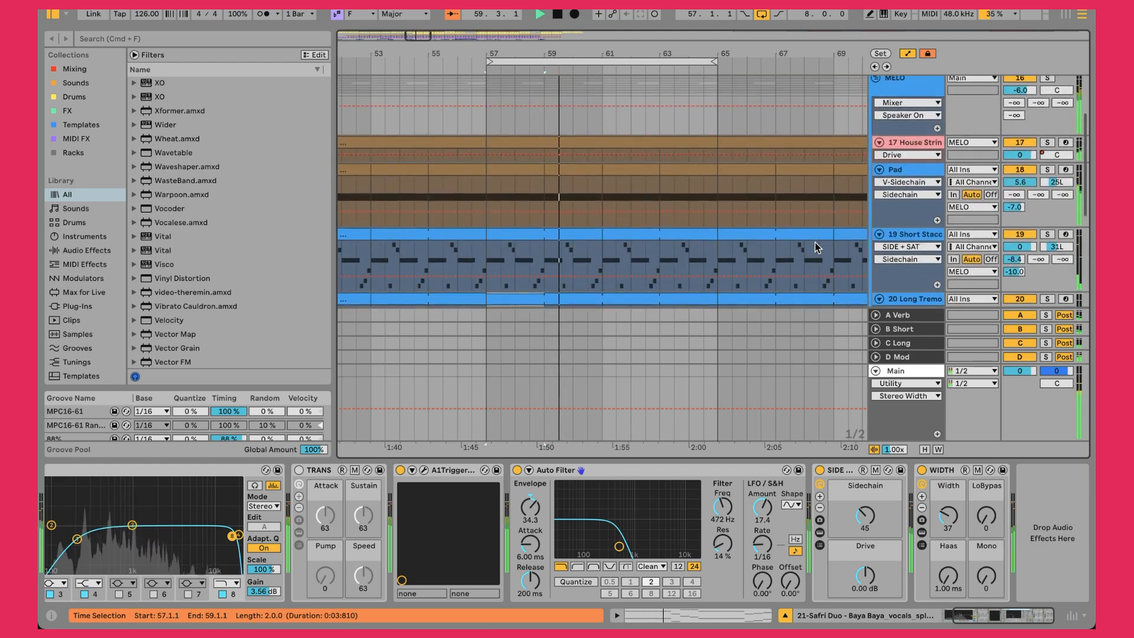
scroll(815, 247, down, 4)
click(879, 253)
scroll(833, 214, down, 3)
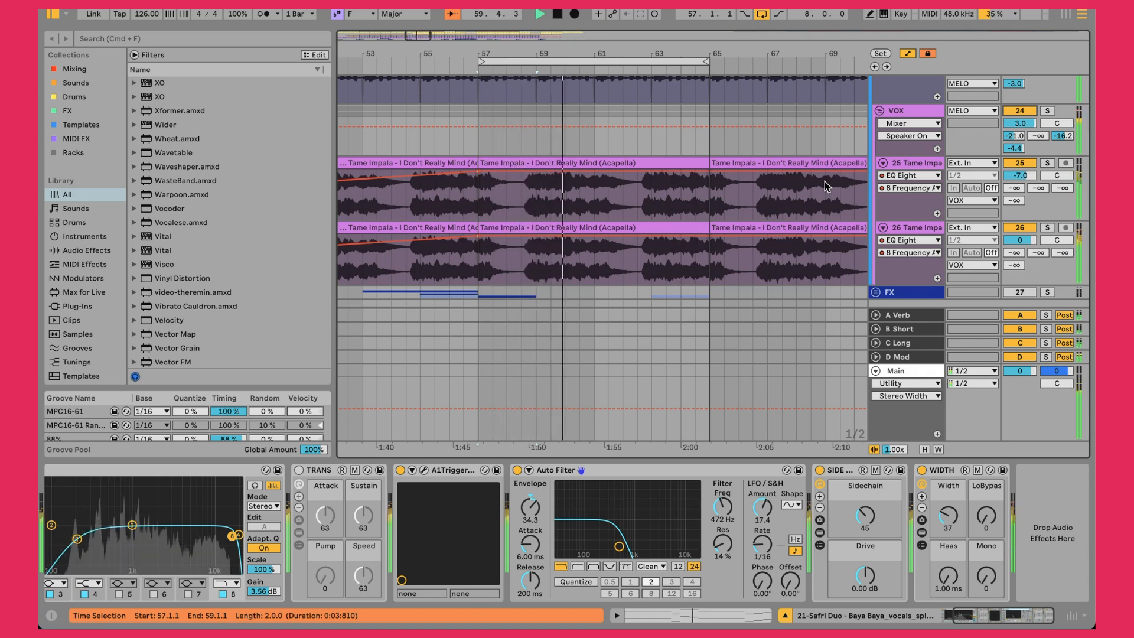
click(1025, 112)
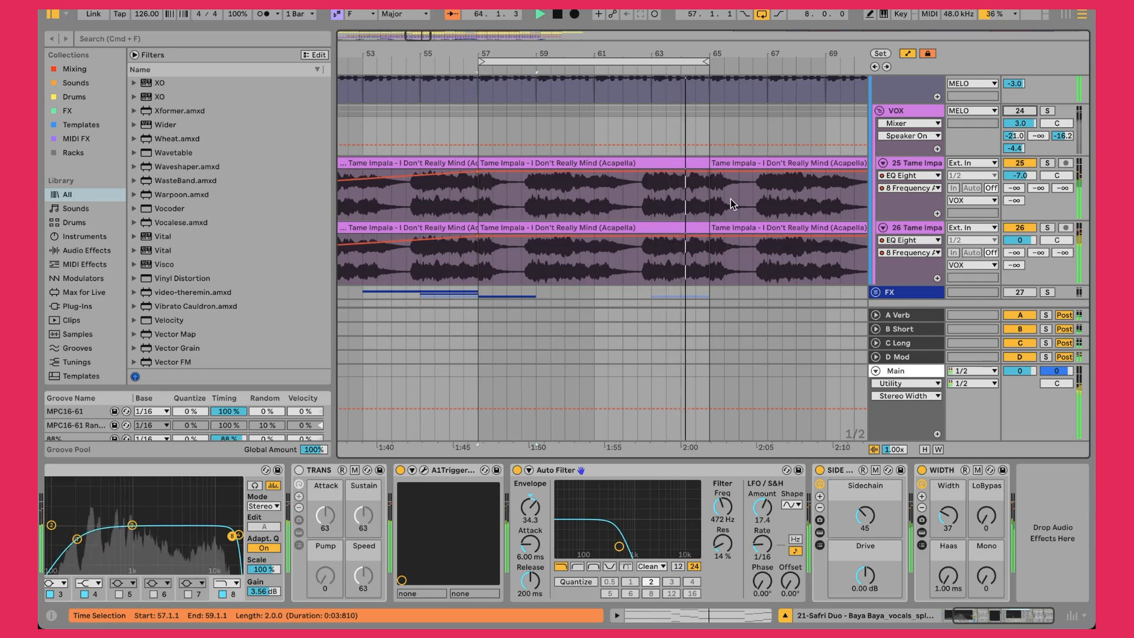
click(640, 163)
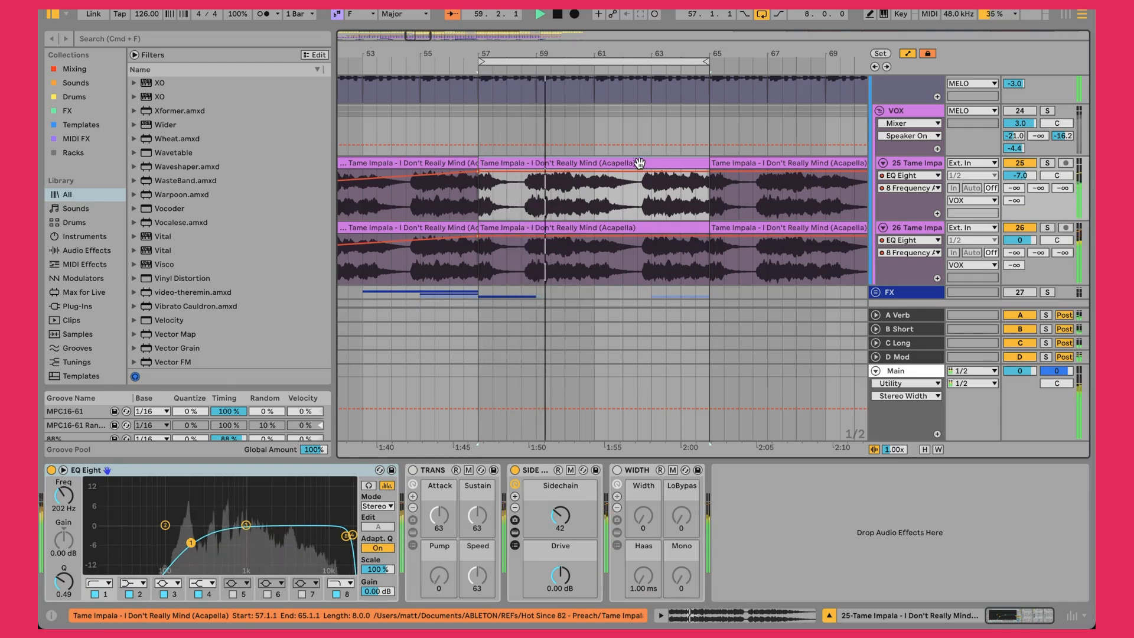
- Open the Tame Impala acapella clip at bar 57 on track 25, and examine its warp and pitch settings
double_click(640, 164)
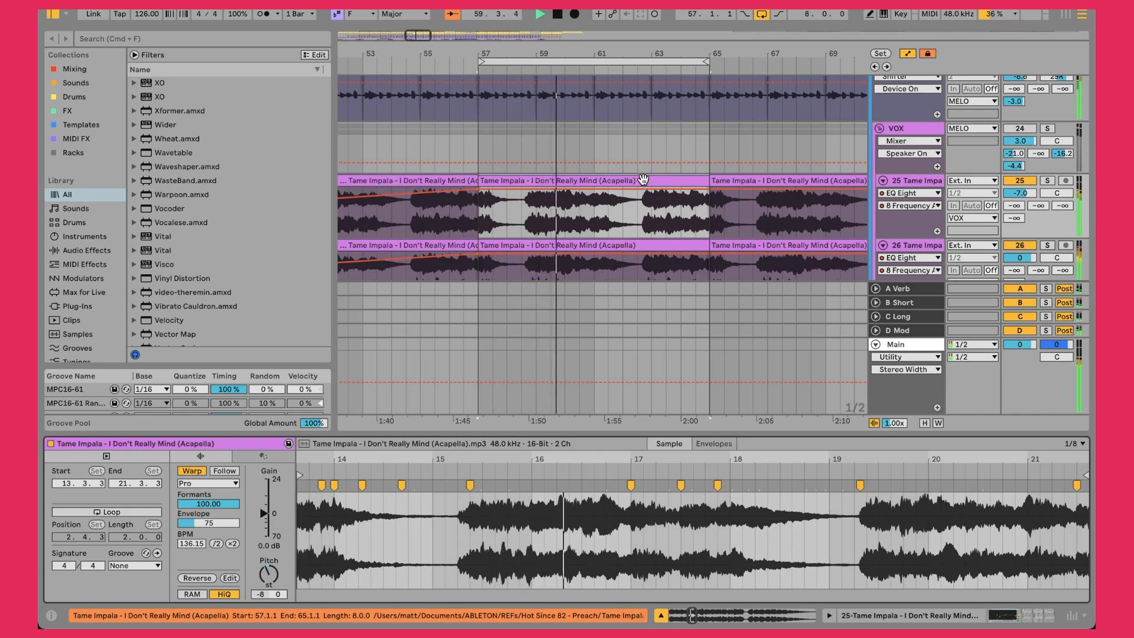
click(642, 199)
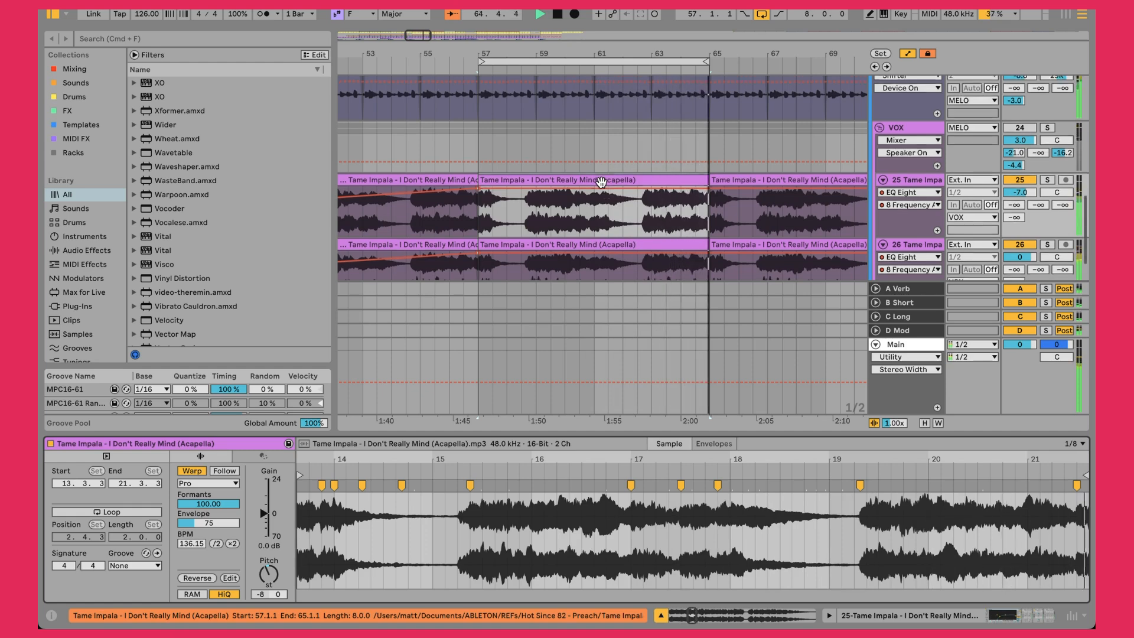
scroll(601, 182, down, 1)
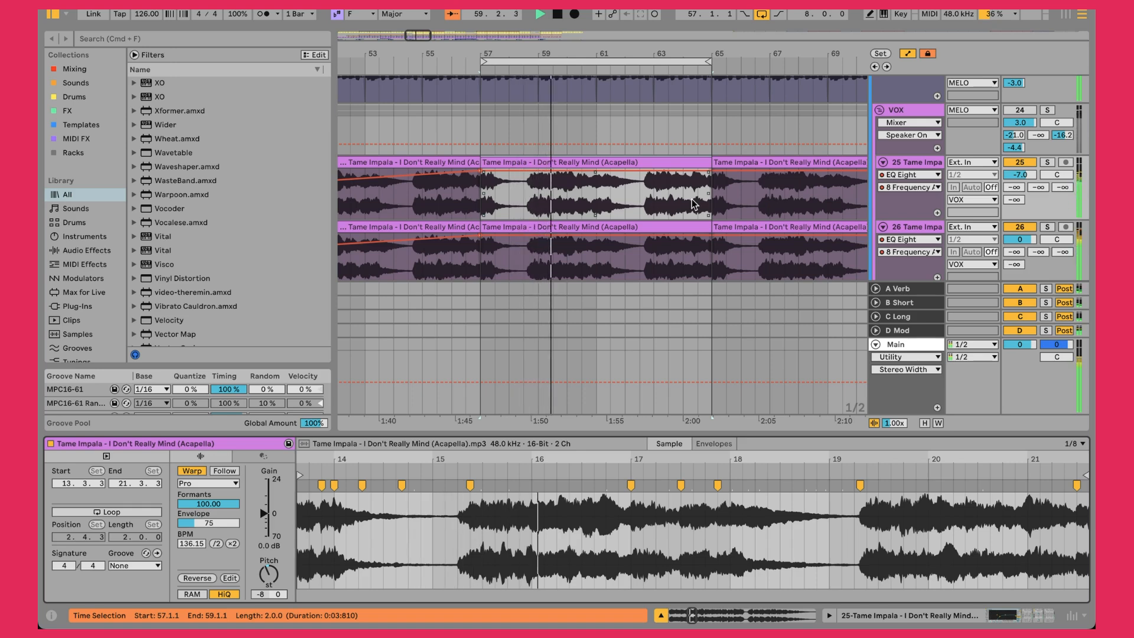
click(907, 163)
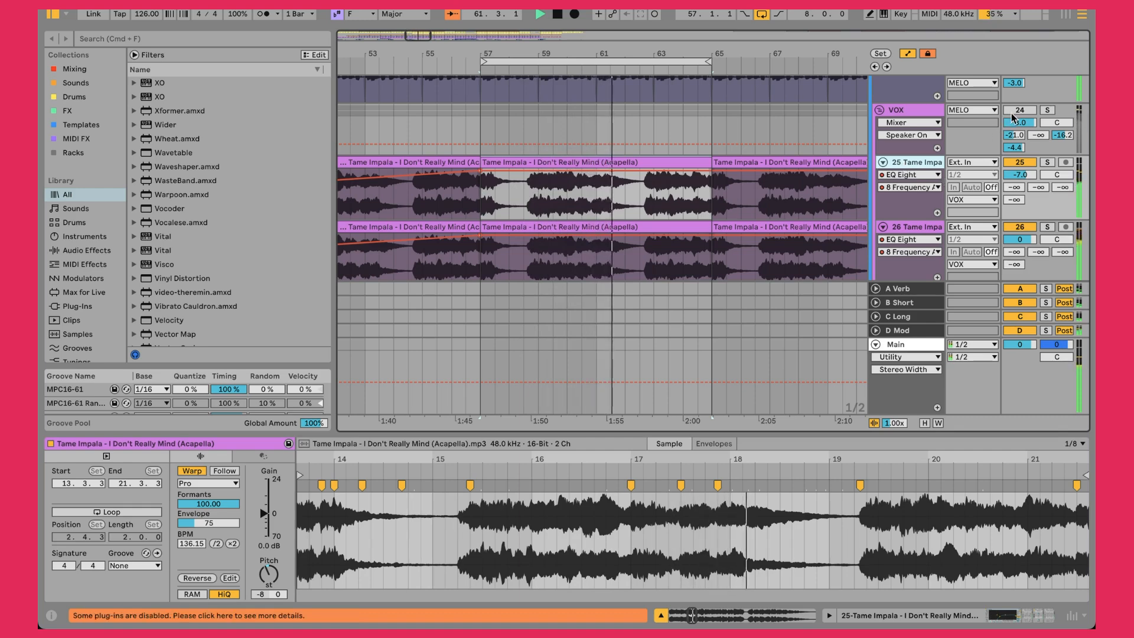
- Audition the first Tame Impala track with the second one muted and with the first soloed, and restore both to normal playback
click(1020, 227)
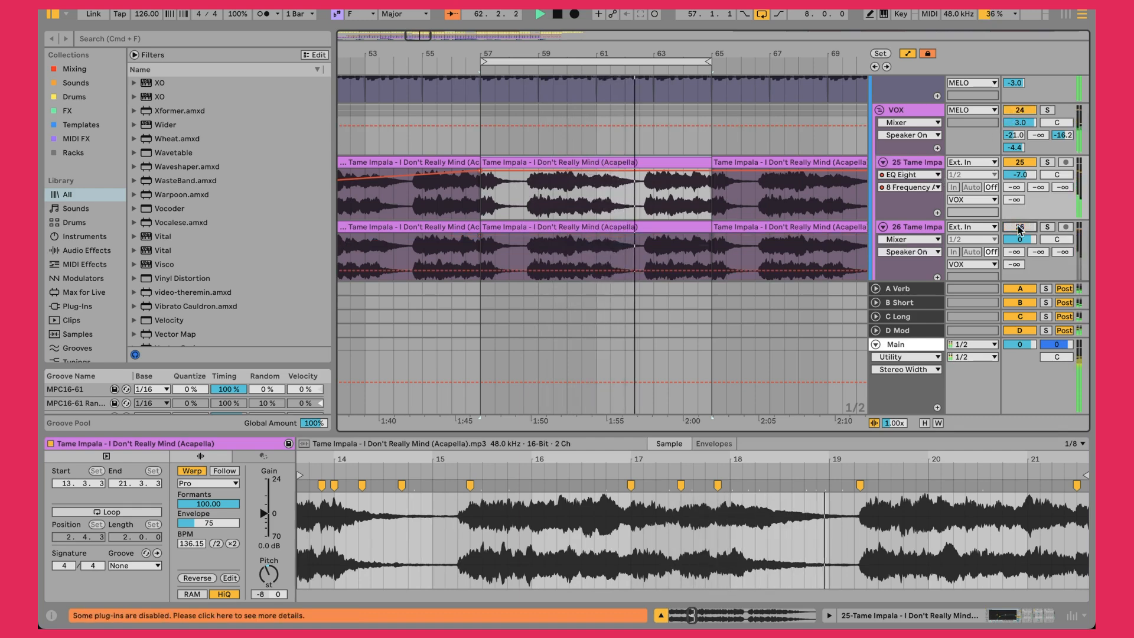
click(1048, 162)
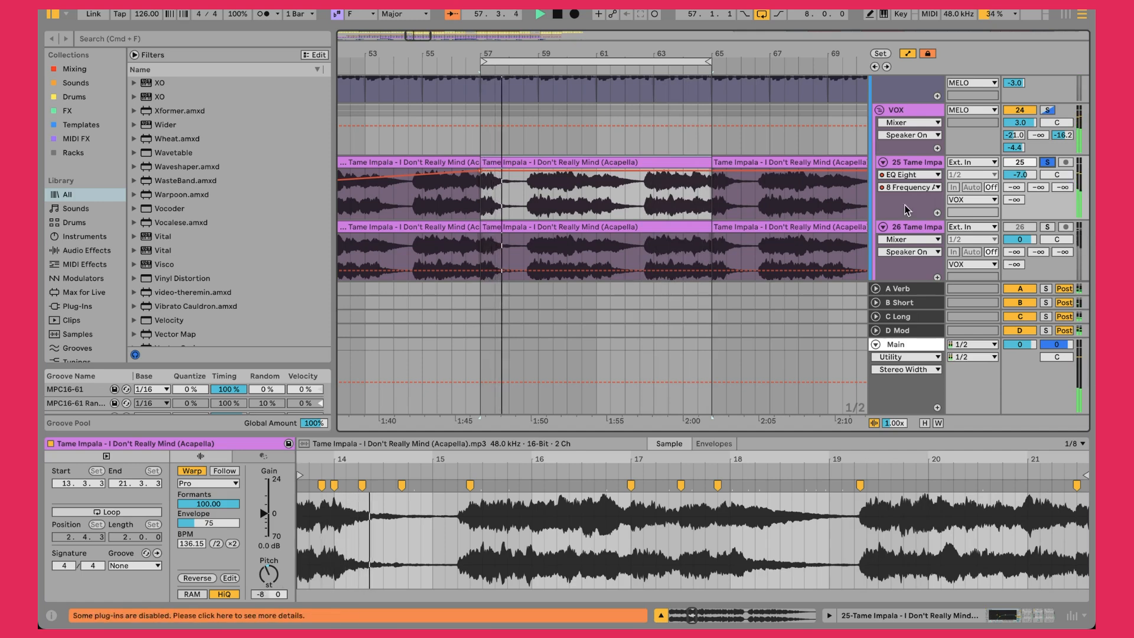
click(1048, 164)
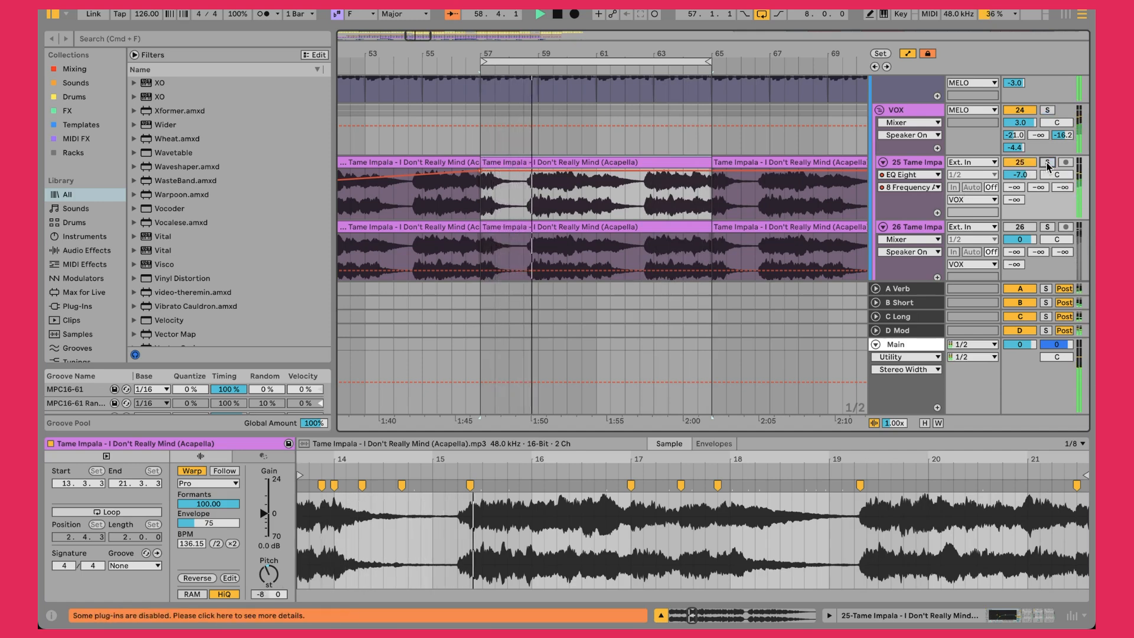
click(630, 200)
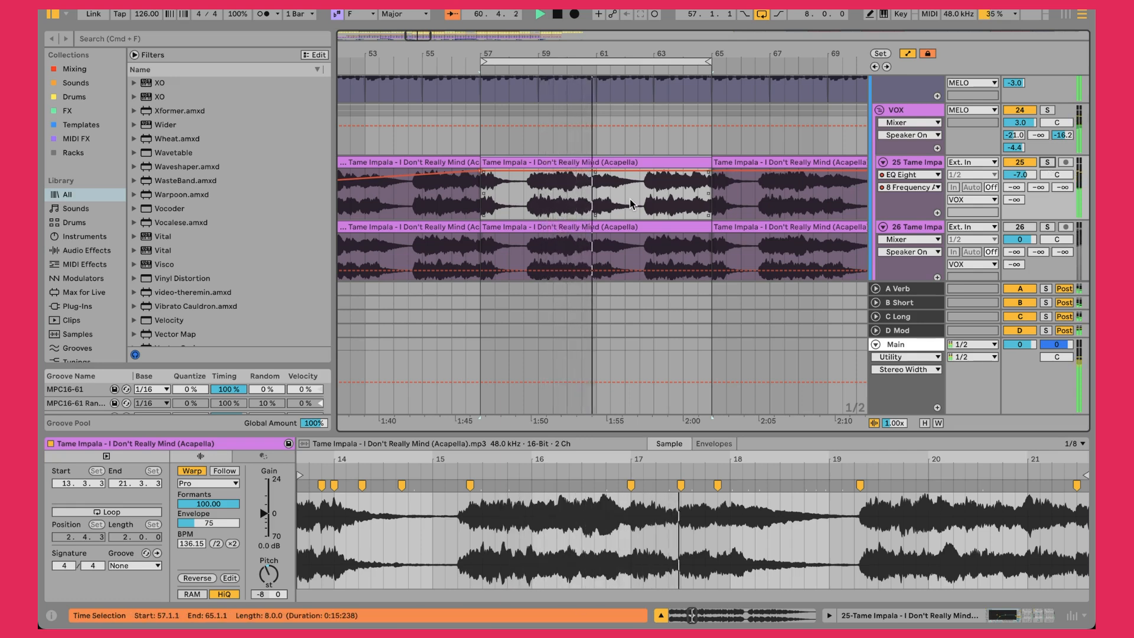
click(1020, 228)
- Deactivate the VOX group, and compare the clip pitch settings of the two Tame Impala tracks at bar 57
click(924, 233)
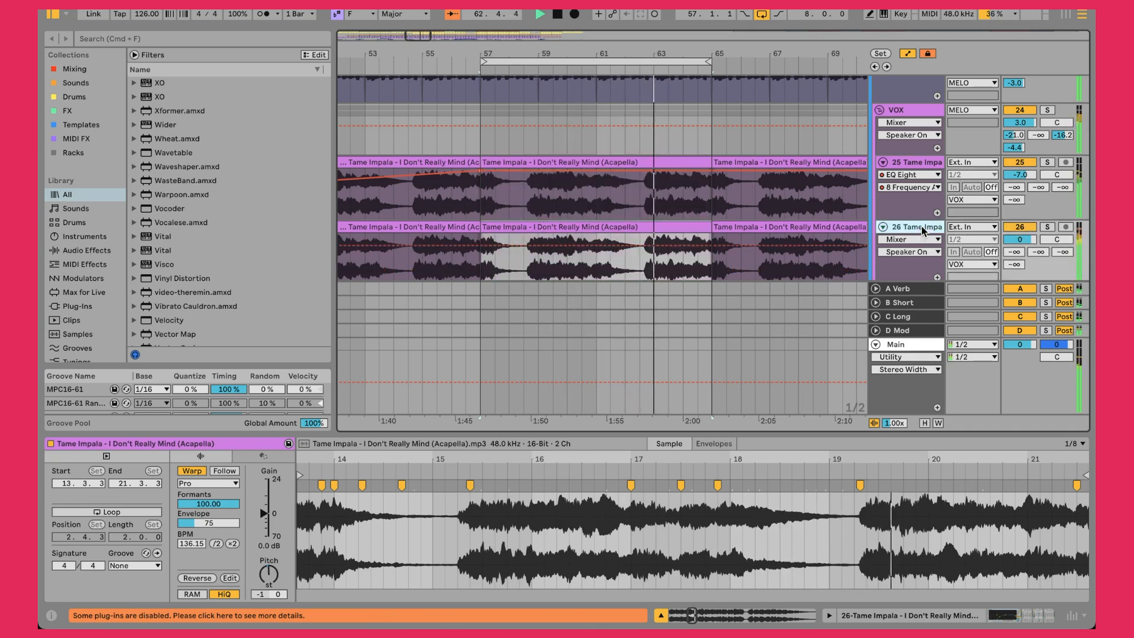
double_click(662, 225)
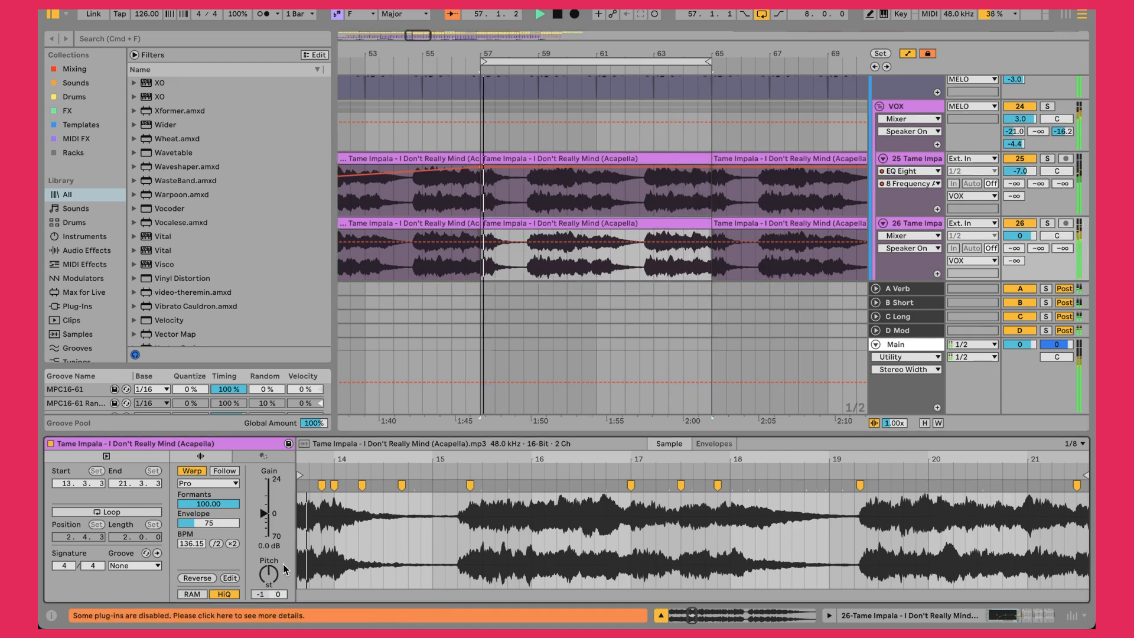
click(1021, 107)
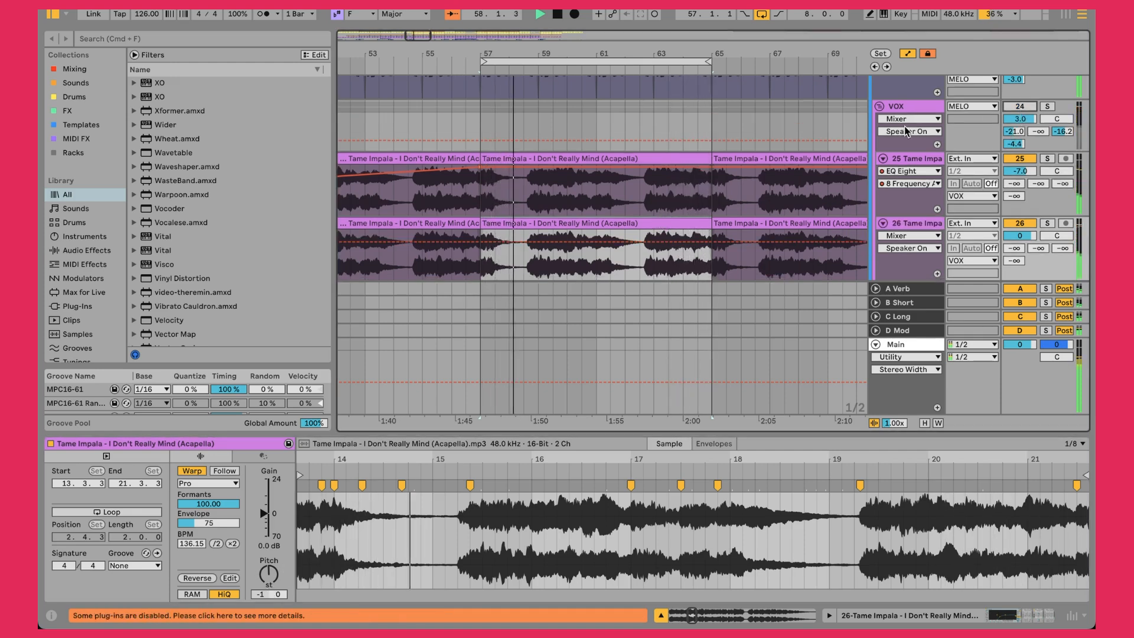
click(620, 160)
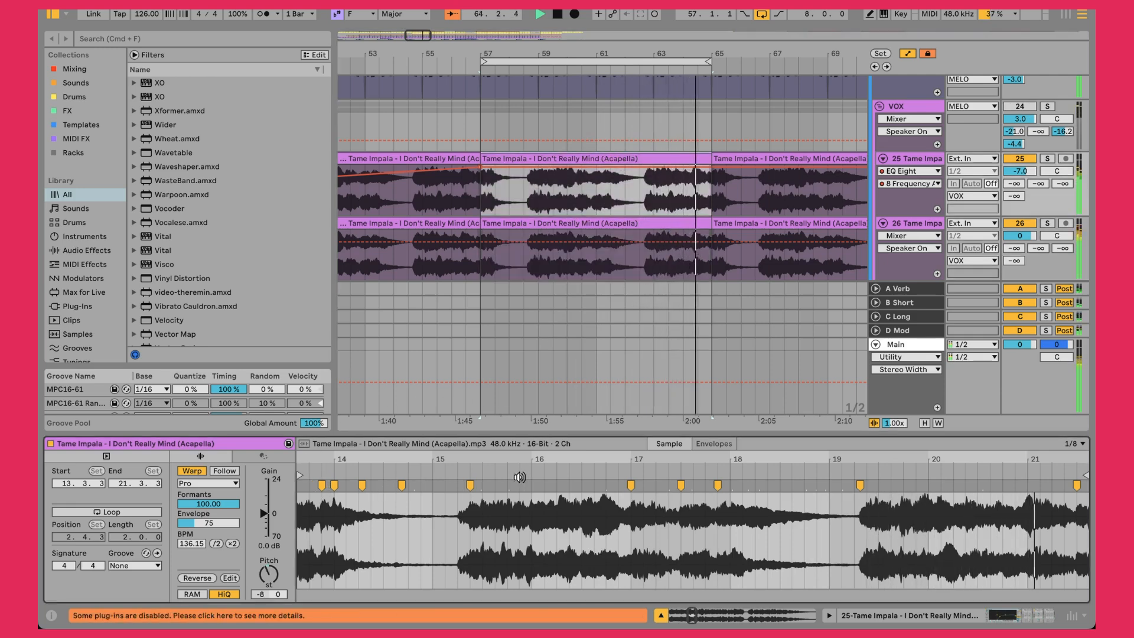
click(577, 223)
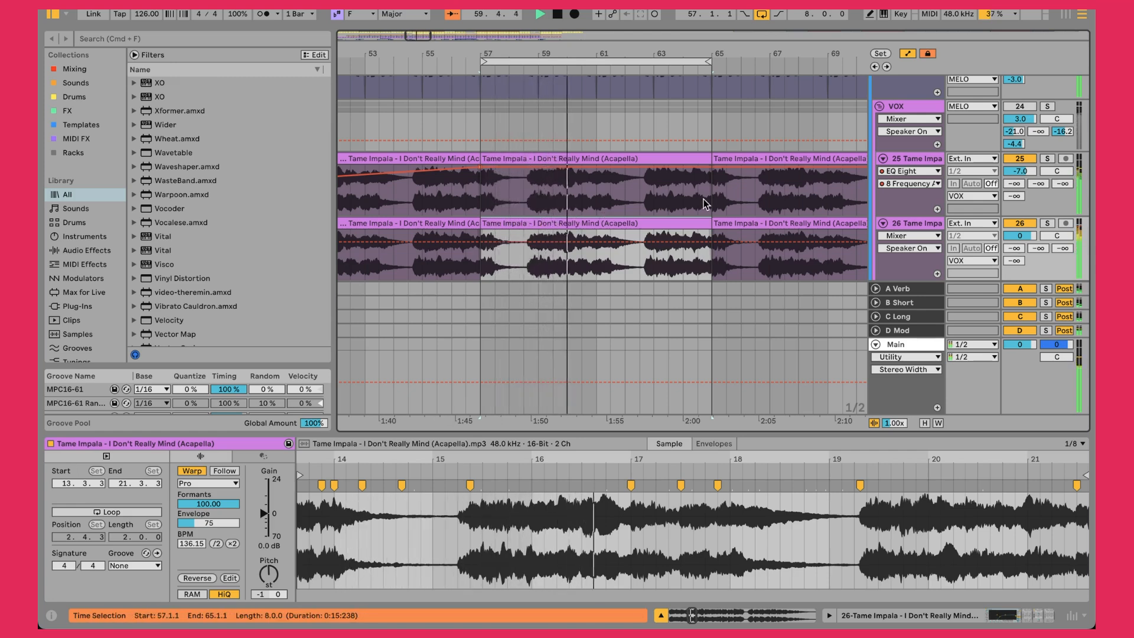
- Examine the EQ Eight, sidechain and width device chains on tracks 25 and 26 of the VOX group
double_click(933, 157)
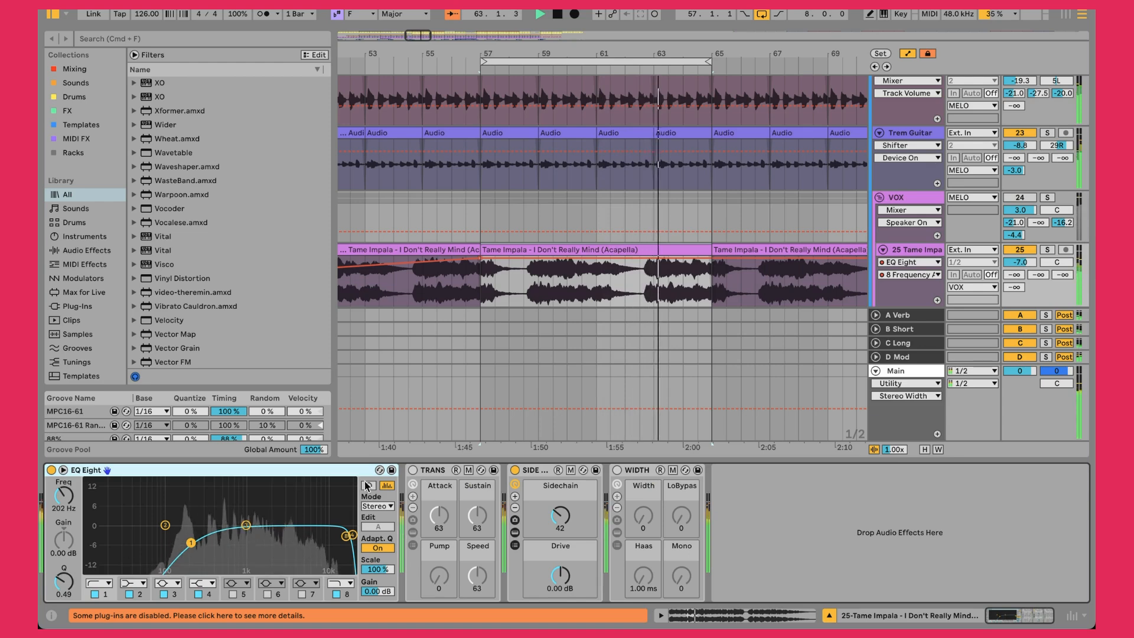
click(917, 234)
click(927, 251)
scroll(922, 248, down, 4)
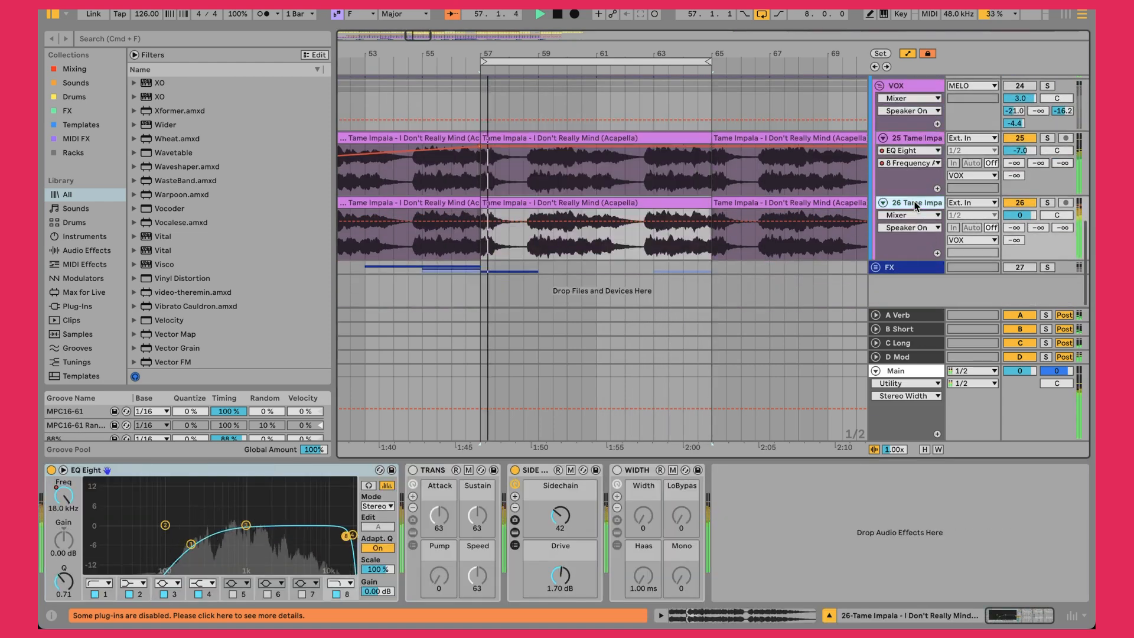
- Audition the VOX group and review its effects chain, including the Phaser-Flanger and the LFO modulating its Dry/Wet
scroll(917, 225, up, 3)
click(912, 160)
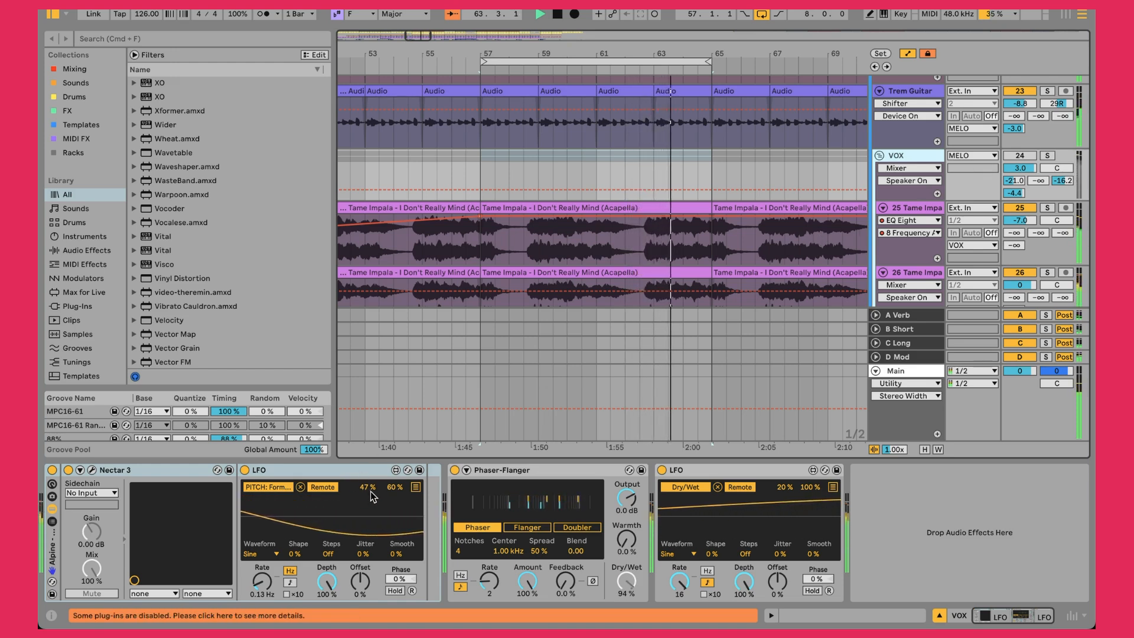
click(1019, 156)
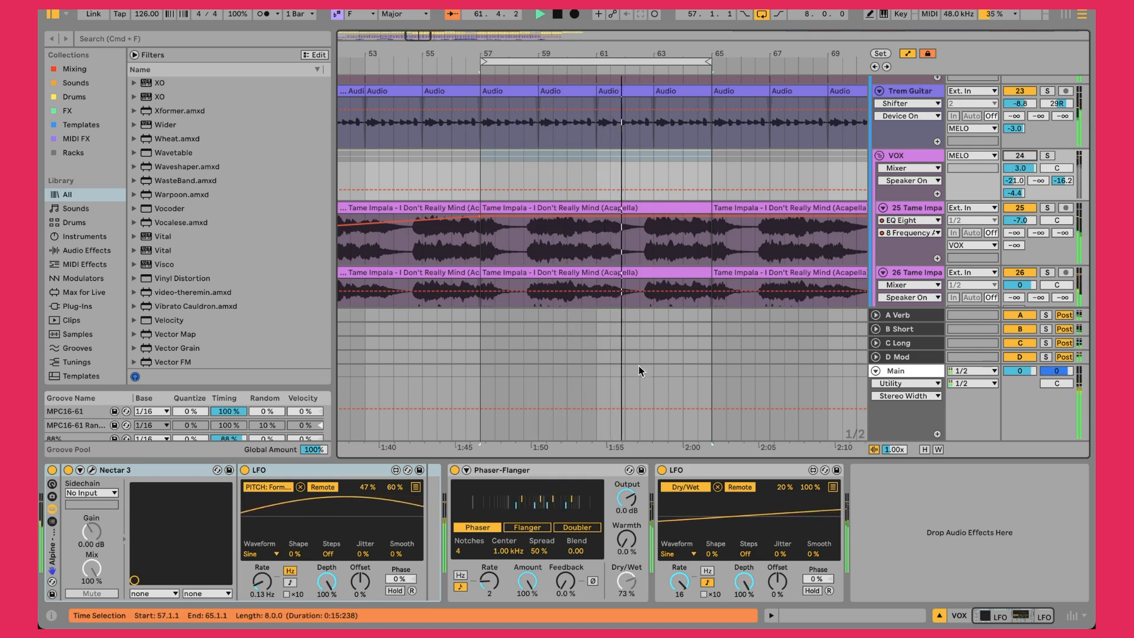
click(589, 475)
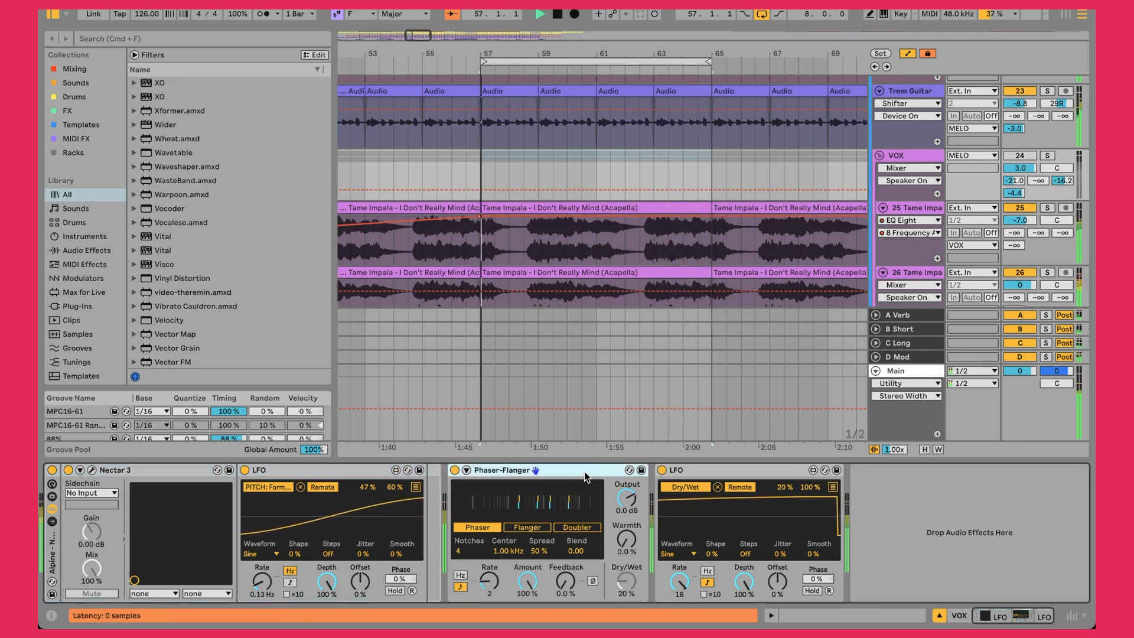
click(681, 483)
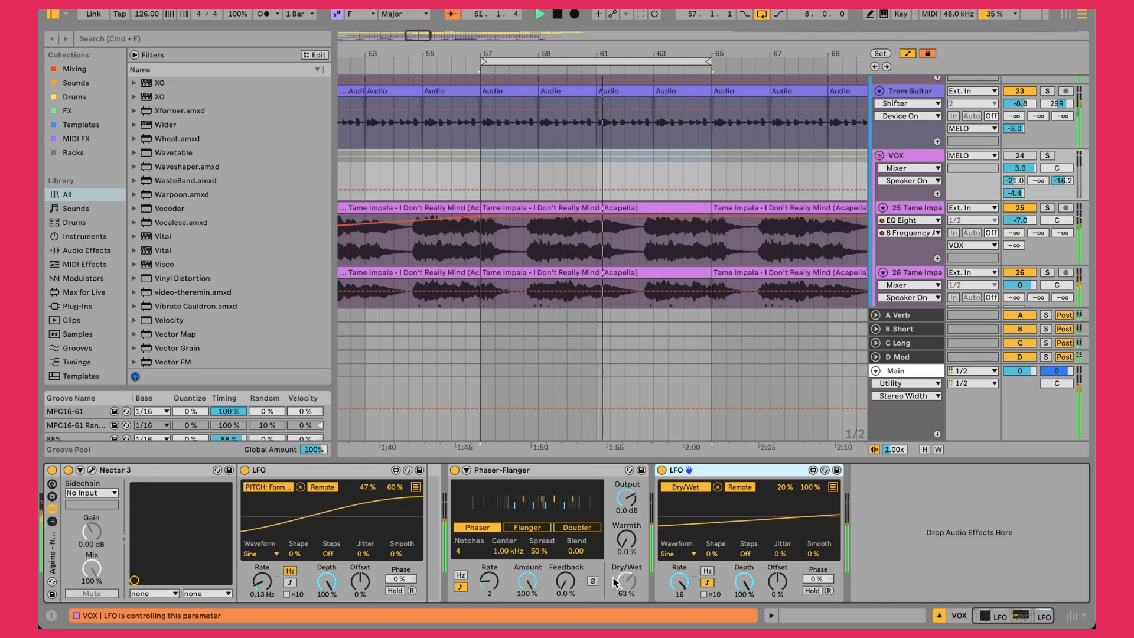
- Fold the MELO group and unfold the DRUMS group to show its Larse Kick and Snare tracks
scroll(838, 133, up, 5)
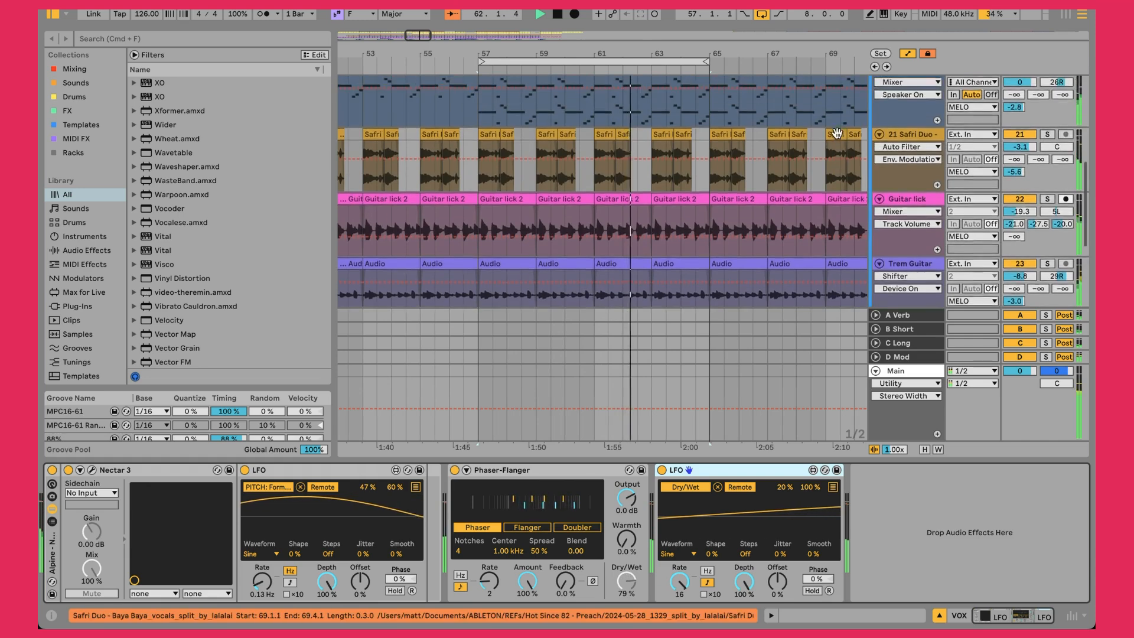
scroll(838, 133, up, 10)
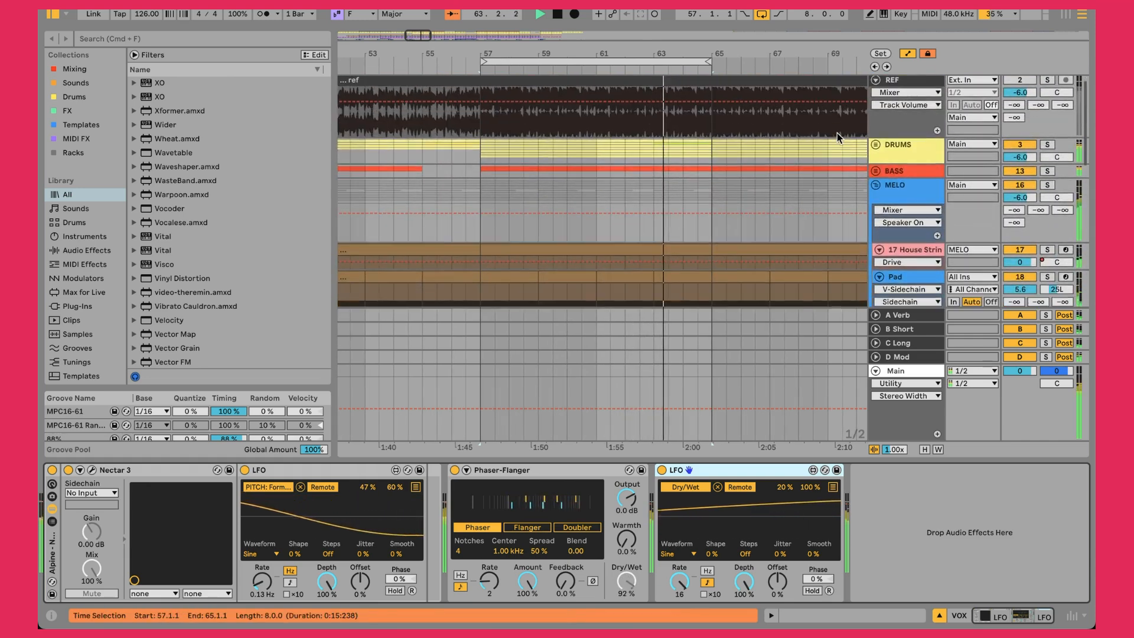
click(877, 185)
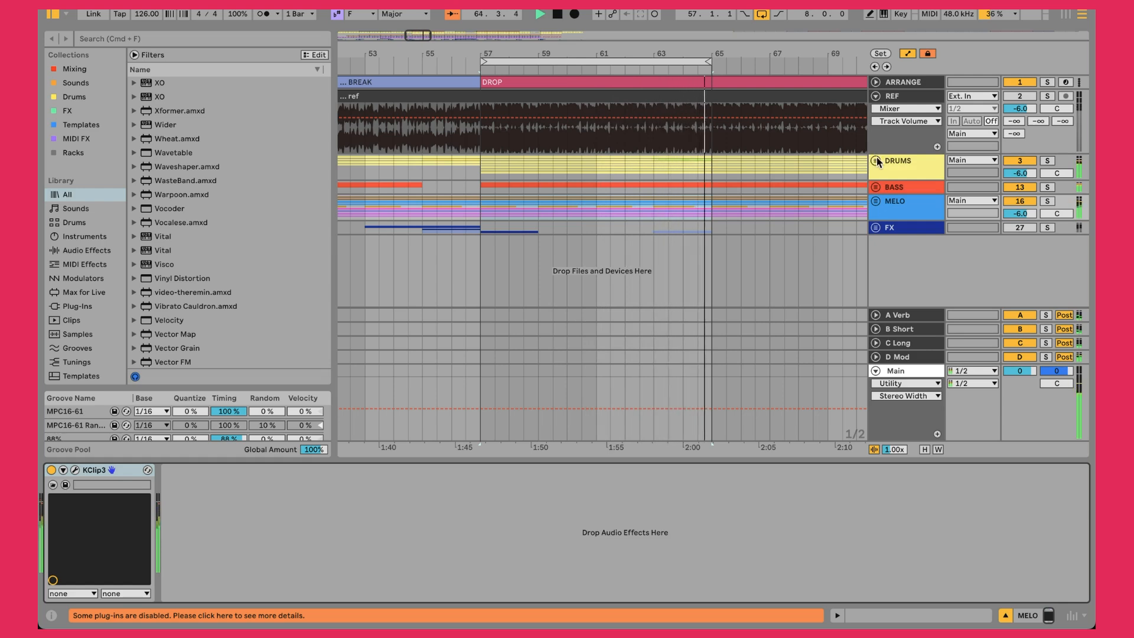
click(876, 161)
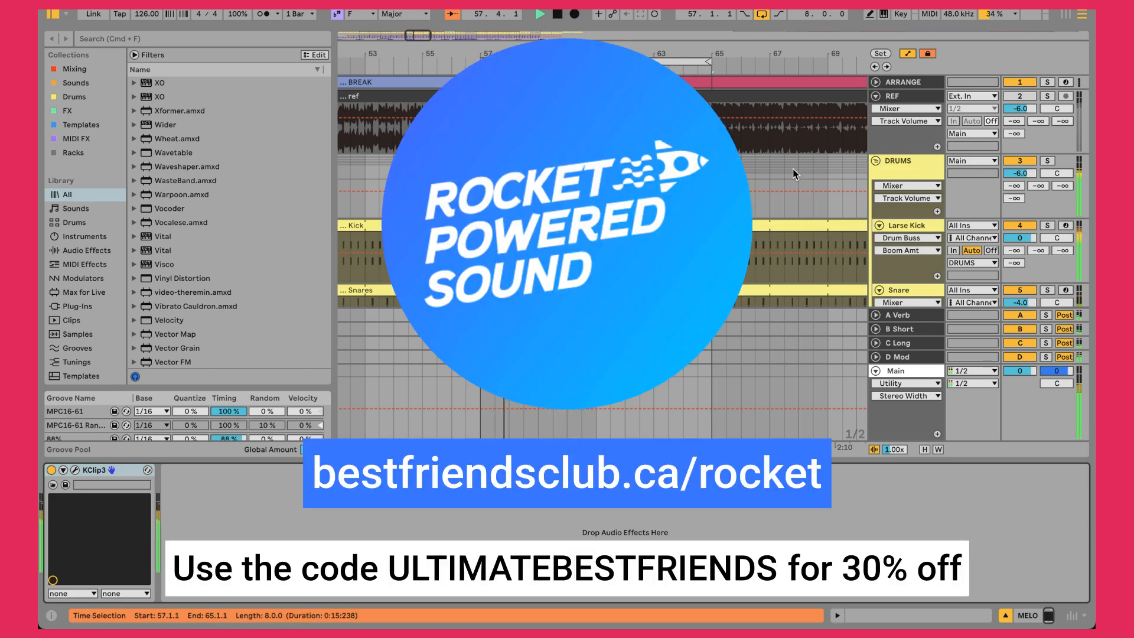
scroll(794, 173, down, 3)
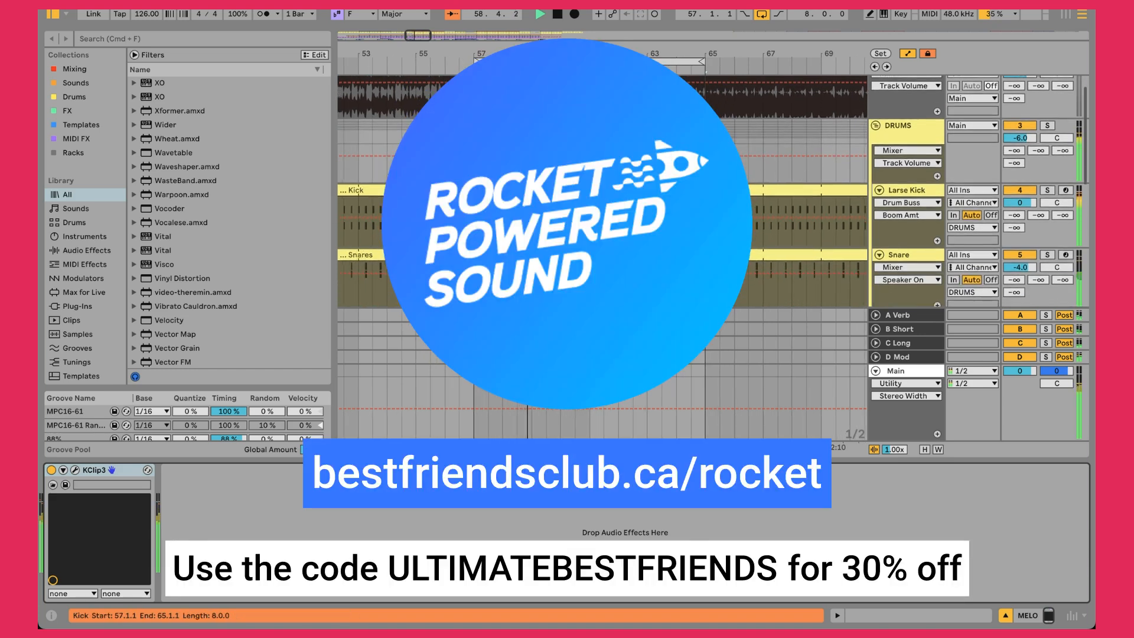